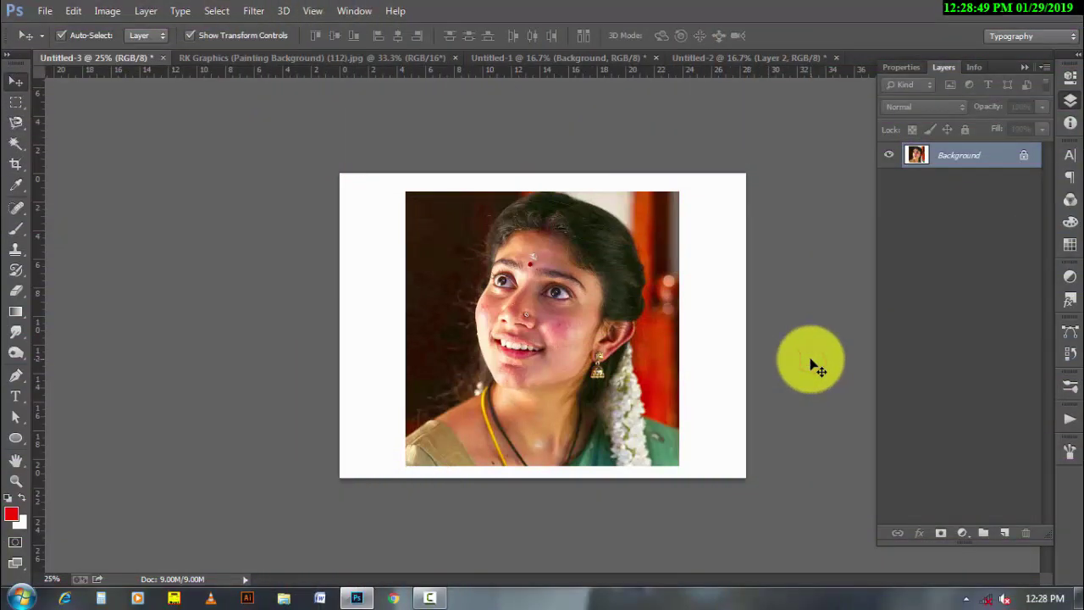
Fit the portrait on screen and apply Viveza 2 with Structure 40% and Saturation 10%
key("ctrl+0")
left_click(257, 11)
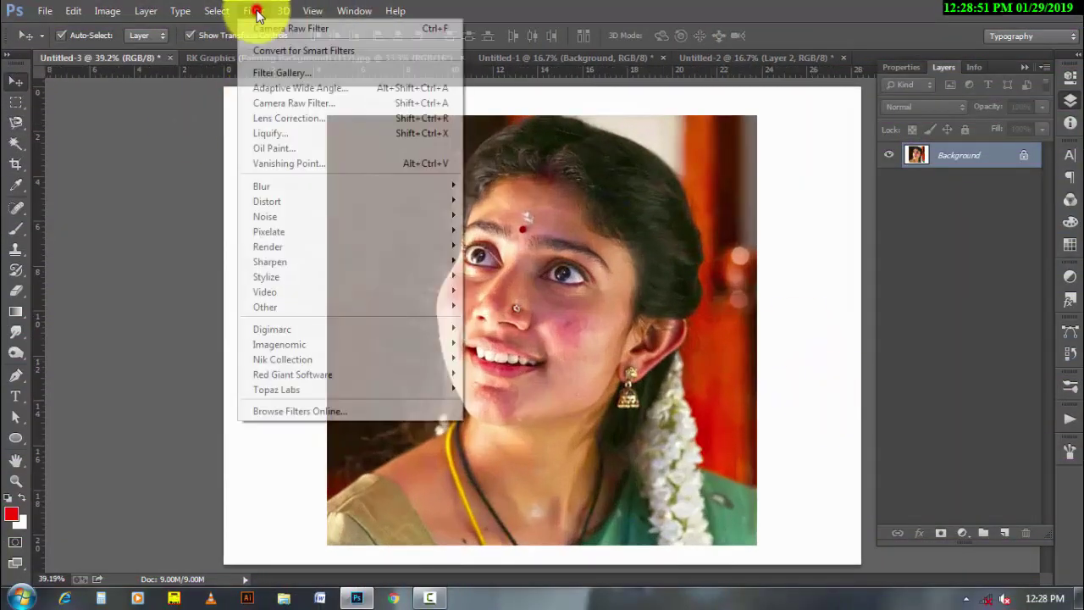
mouse_move(283, 358)
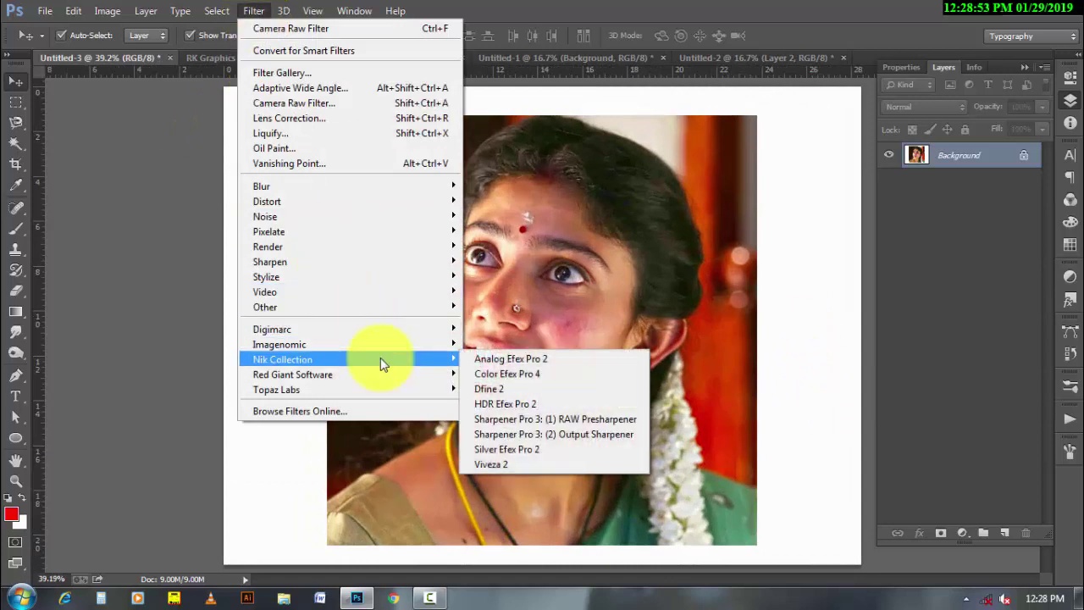
left_click(495, 464)
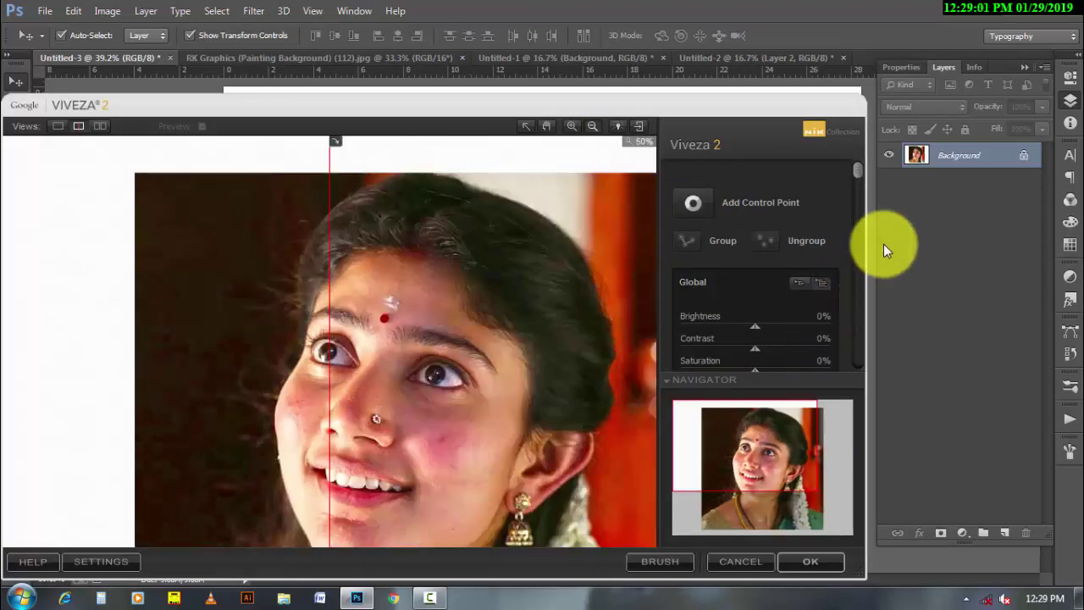
left_click_drag(856, 174, 856, 206)
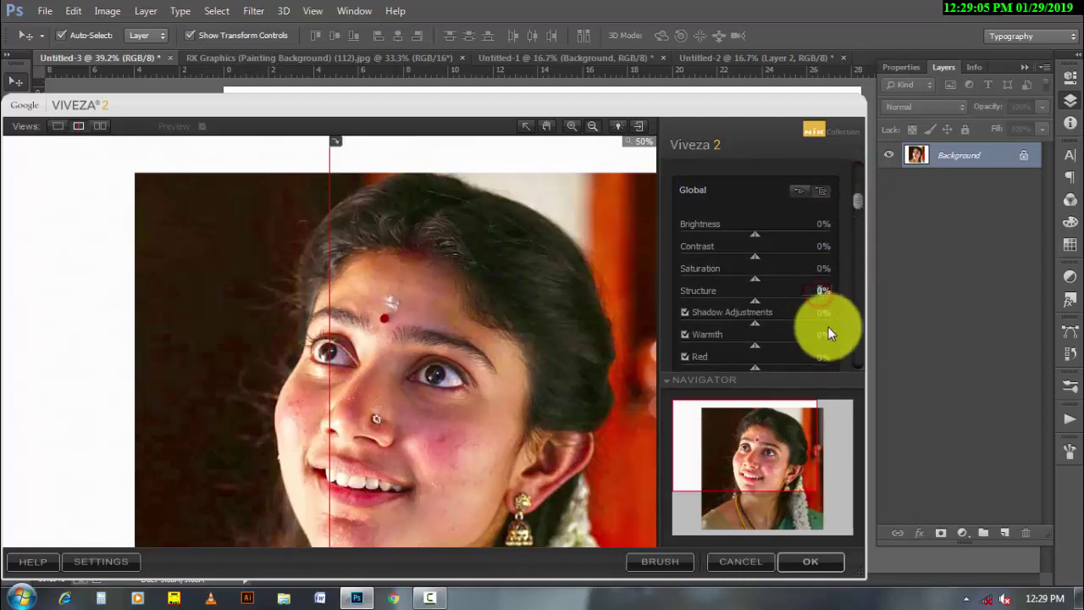
type("40")
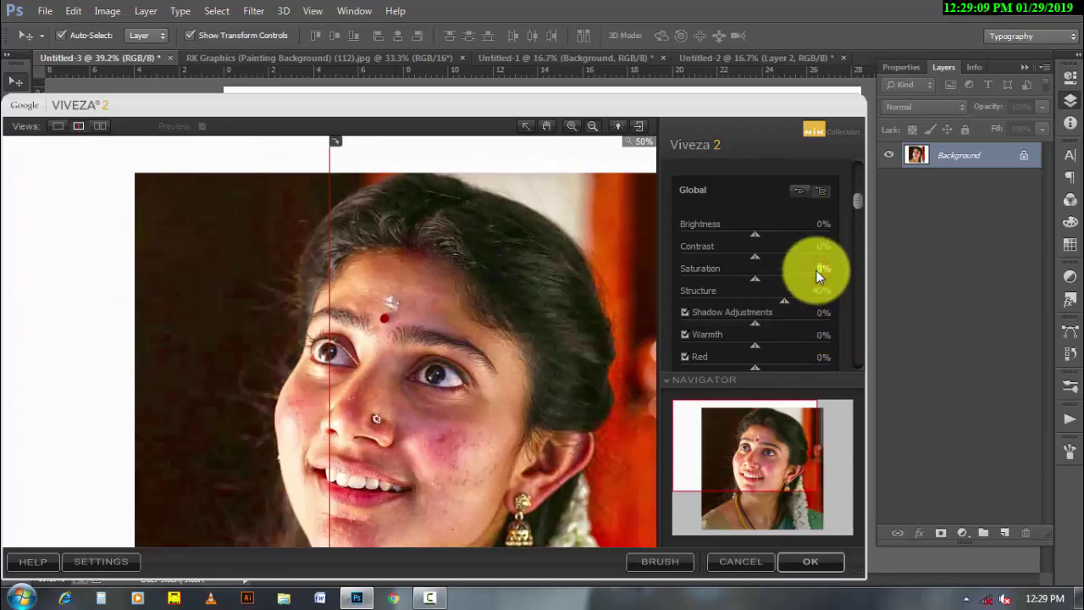
type("10")
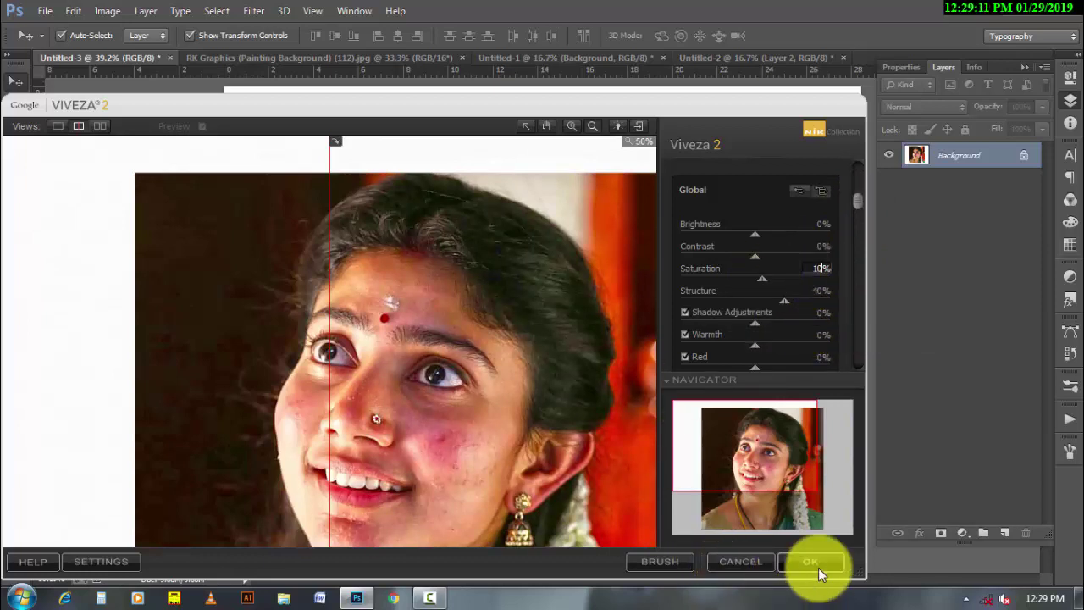
left_click(815, 564)
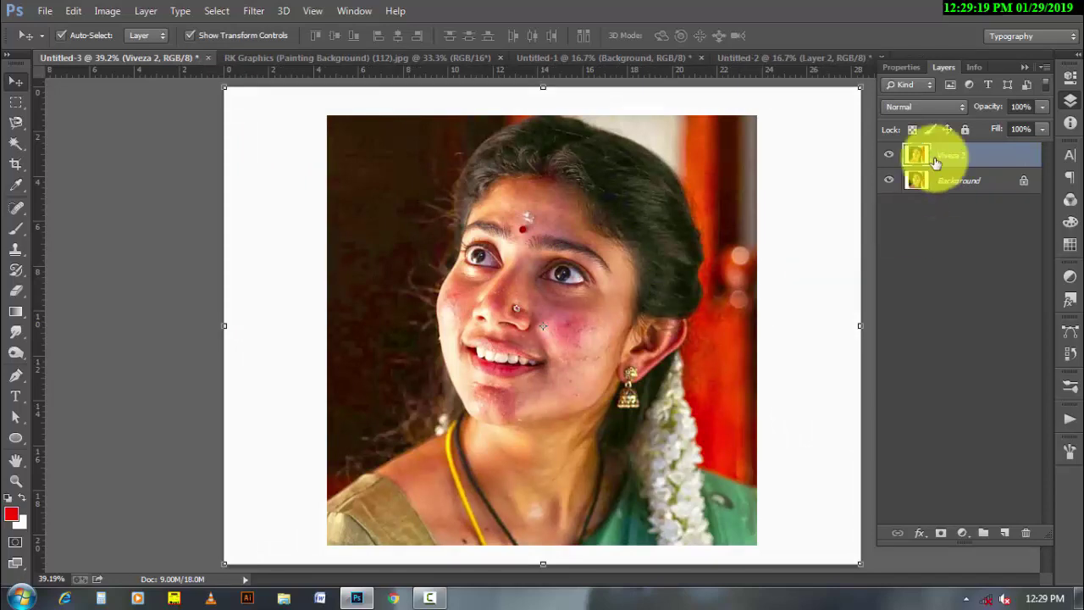
Duplicate the Viveza 2 layer and apply Paint Daubs (Brush Size 2, Sharpness 3) to the copy
left_click_drag(961, 161, 1004, 532)
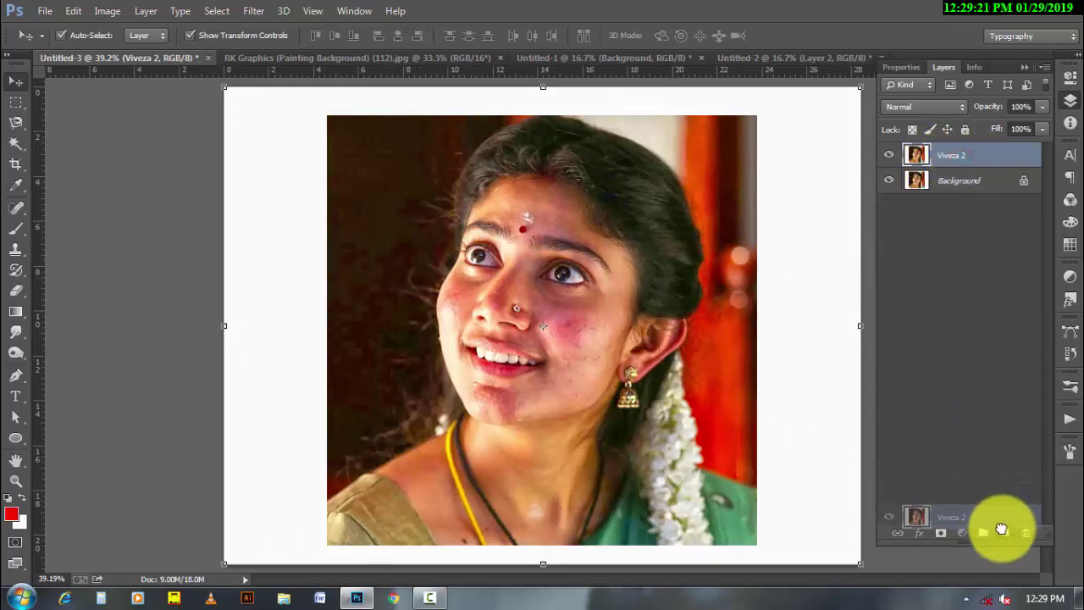
left_click(253, 10)
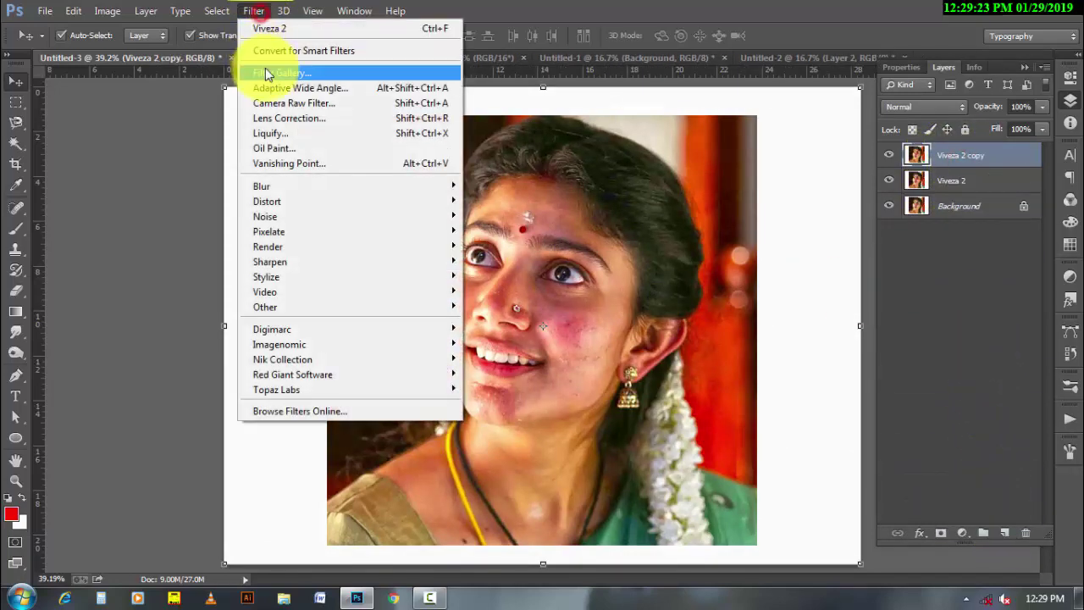
left_click(265, 69)
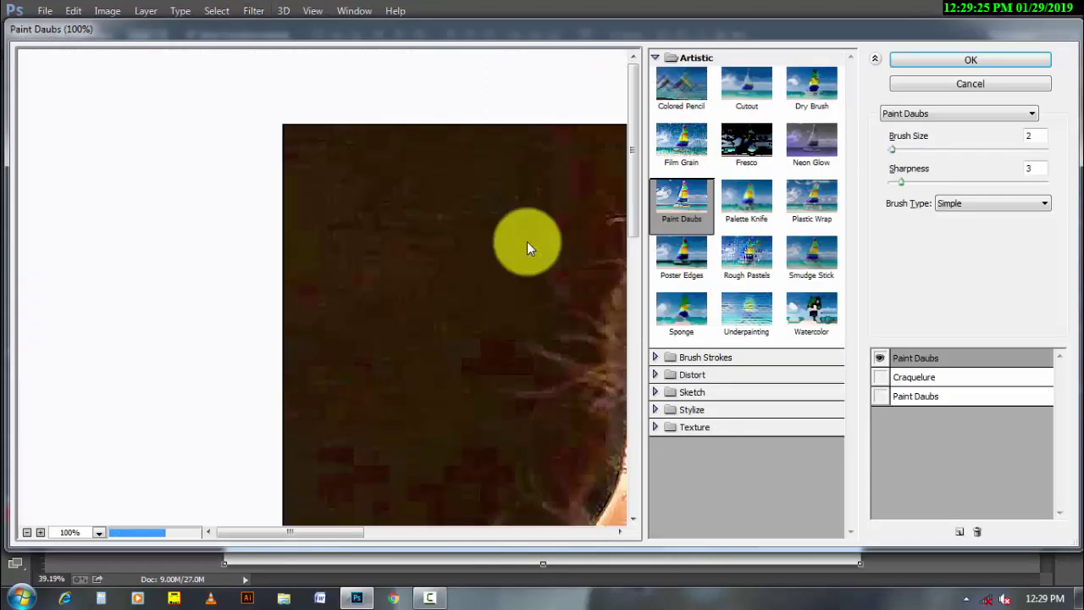
left_click_drag(597, 399, 483, 291)
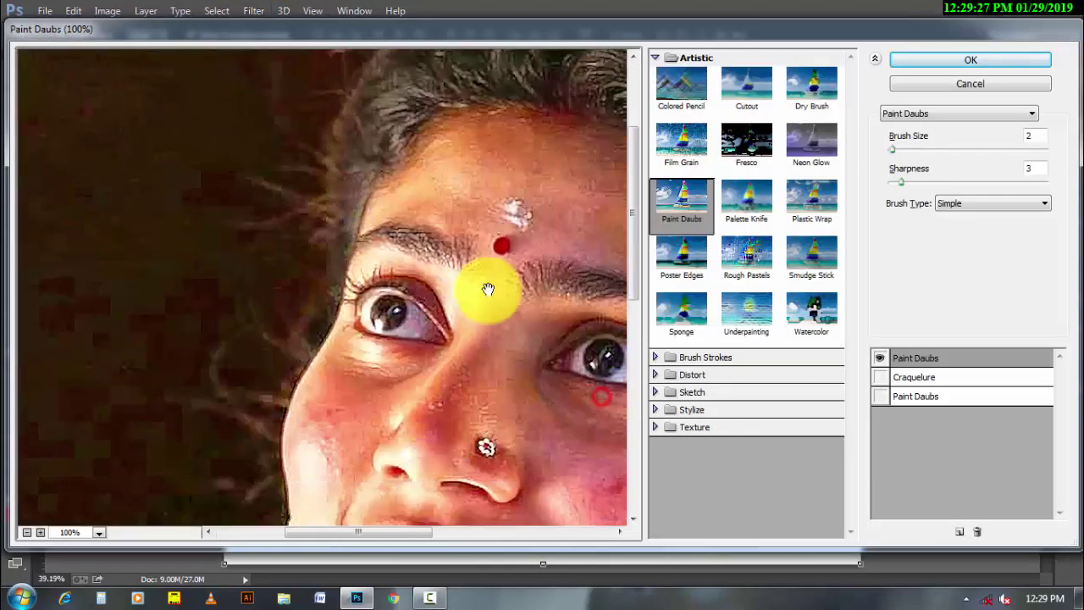
left_click(980, 57)
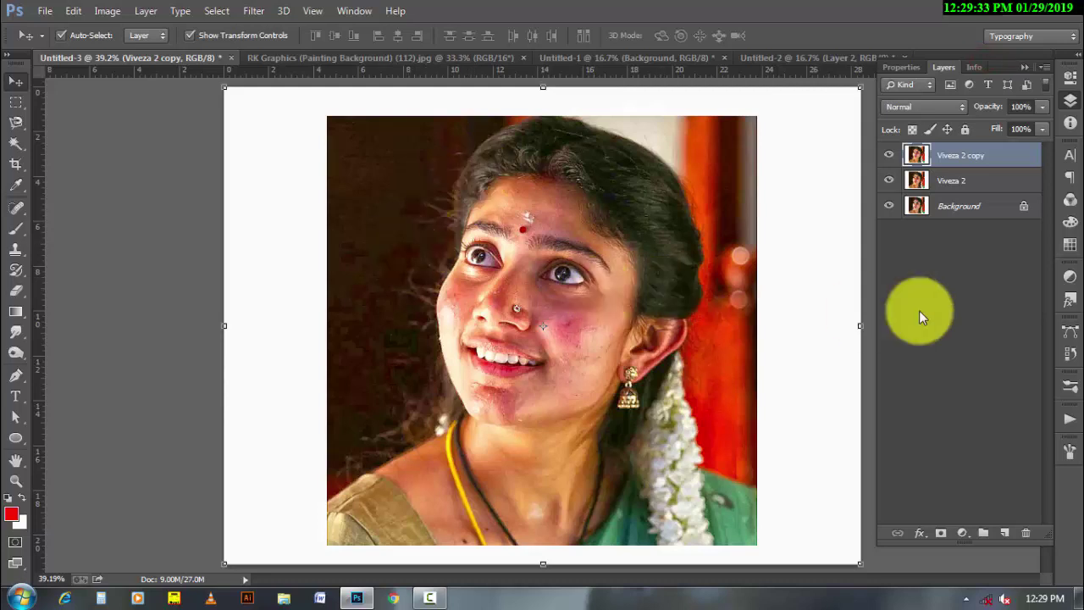
Stamp visible layers into Layer 1, unlock Background, and hide the other three layers in Group 1
key("ctrl+alt+shift+e")
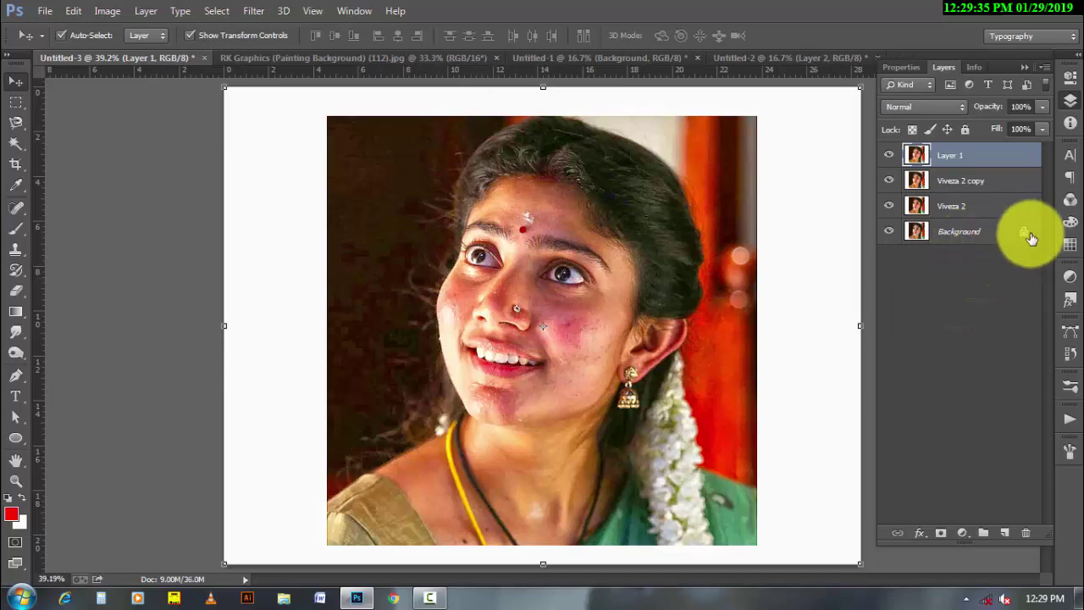
double_click(1023, 237)
left_click(682, 187)
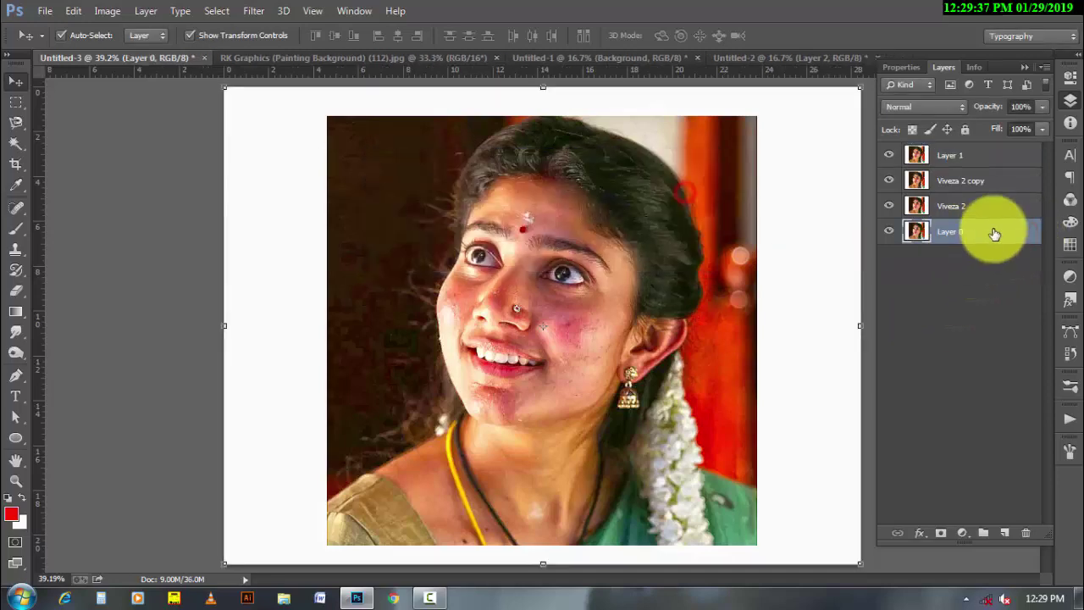
left_click(952, 176, "shift")
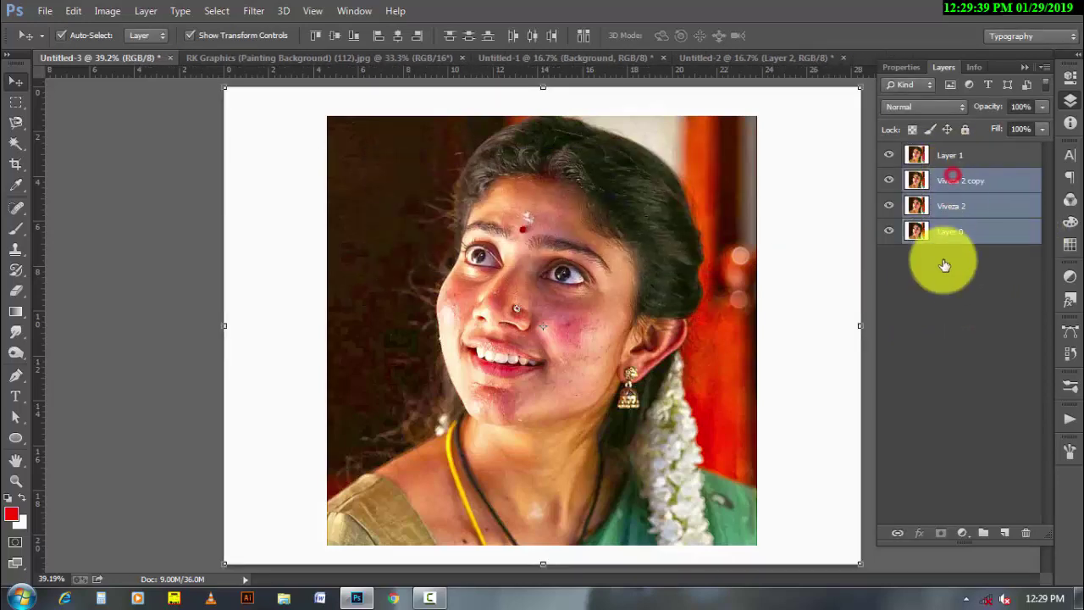
key("ctrl+g")
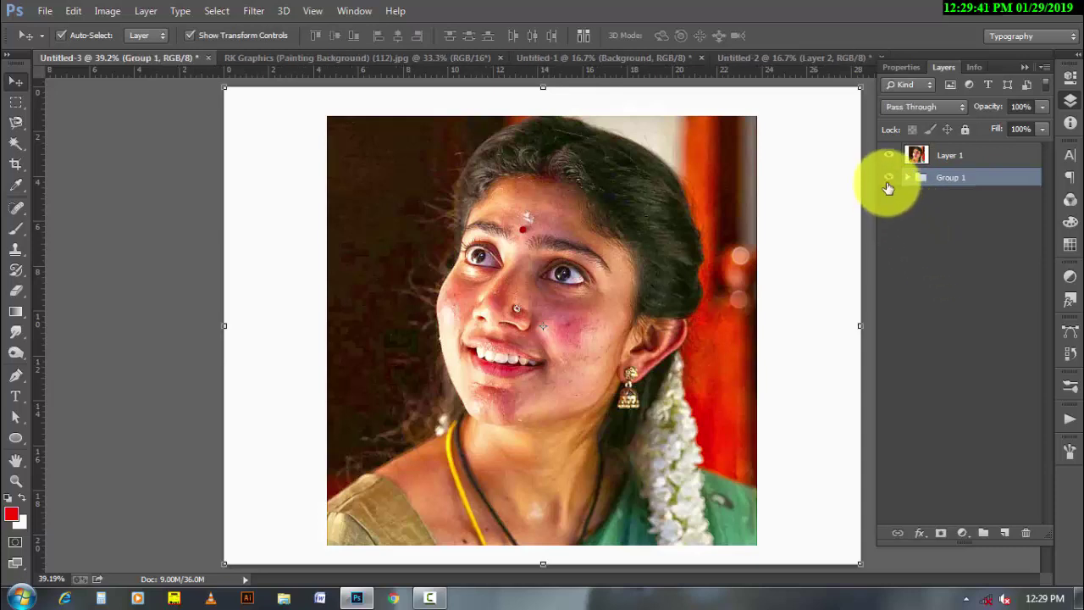
left_click(888, 177)
Delete Layer 1's white border with the Magic Wand, then bring up the watercolour document
left_click(952, 156)
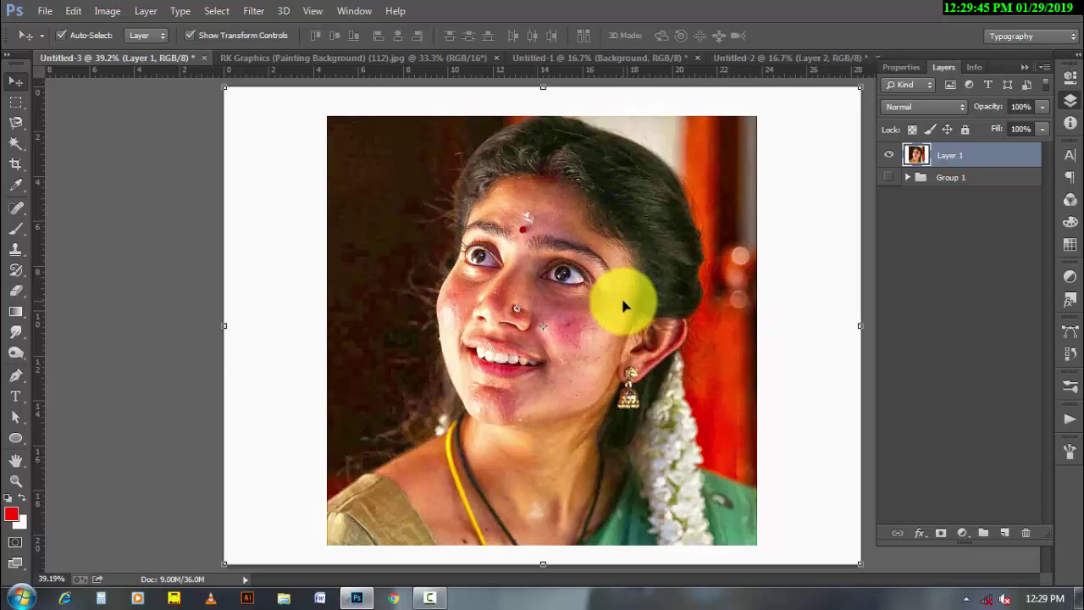
key("w")
left_click(311, 350)
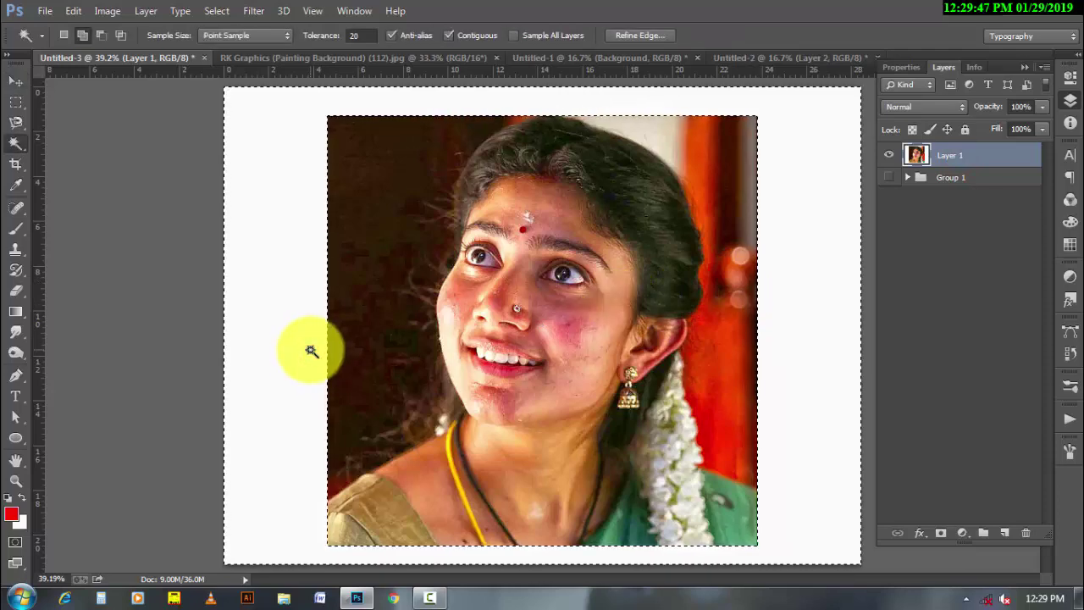
key("Delete")
key("ctrl+d")
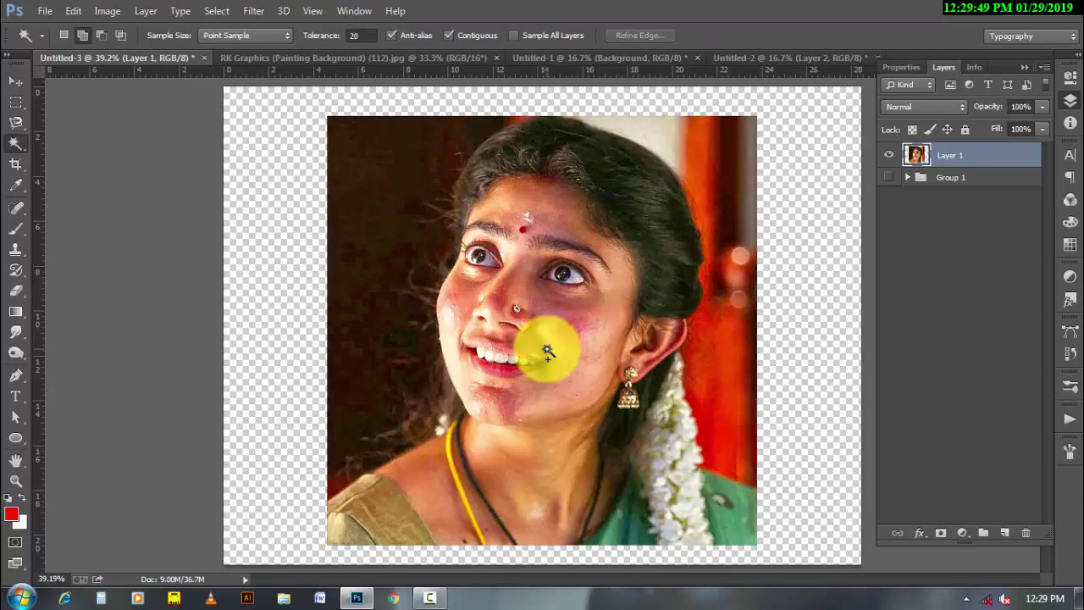
left_click(17, 83)
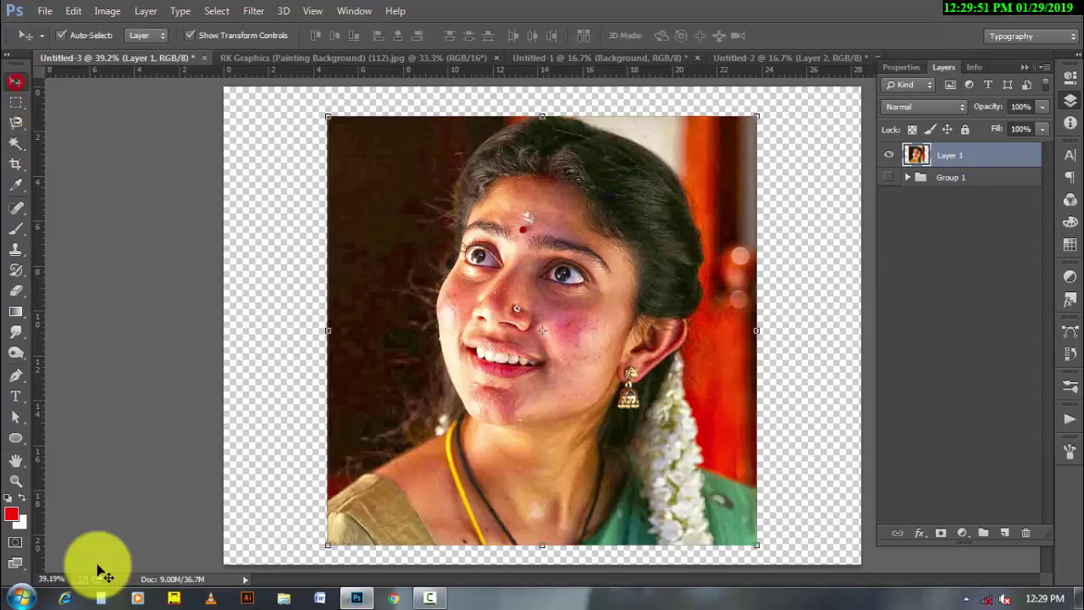
left_click(389, 59)
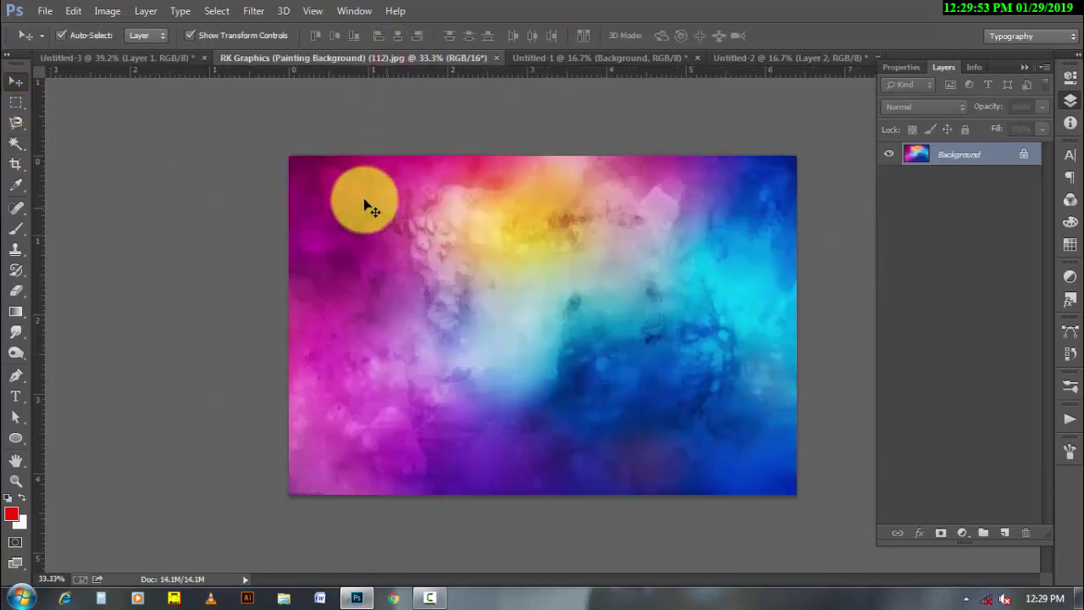
Drag the watercolour into the portrait document as Layer 2 and move it to the top
left_click_drag(367, 206, 144, 64)
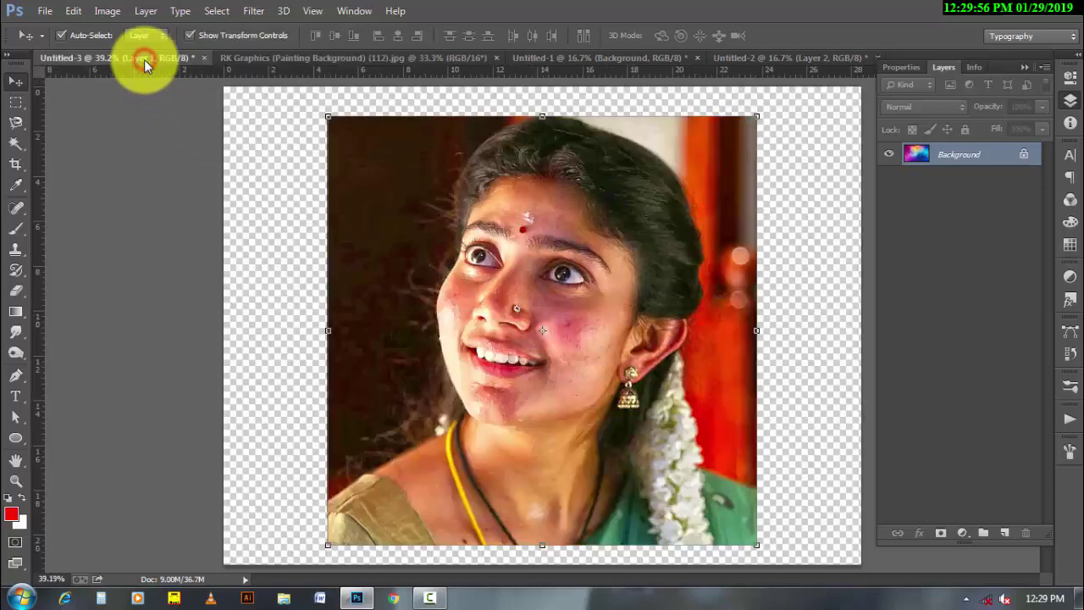
left_click_drag(144, 63, 314, 157)
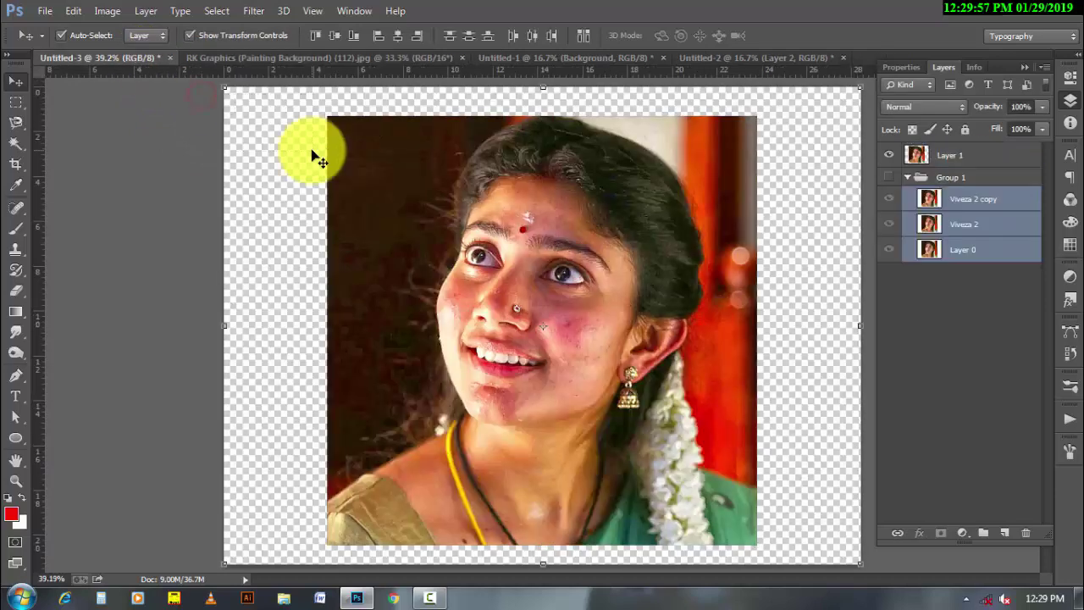
left_click(277, 58)
left_click_drag(408, 236, 326, 176)
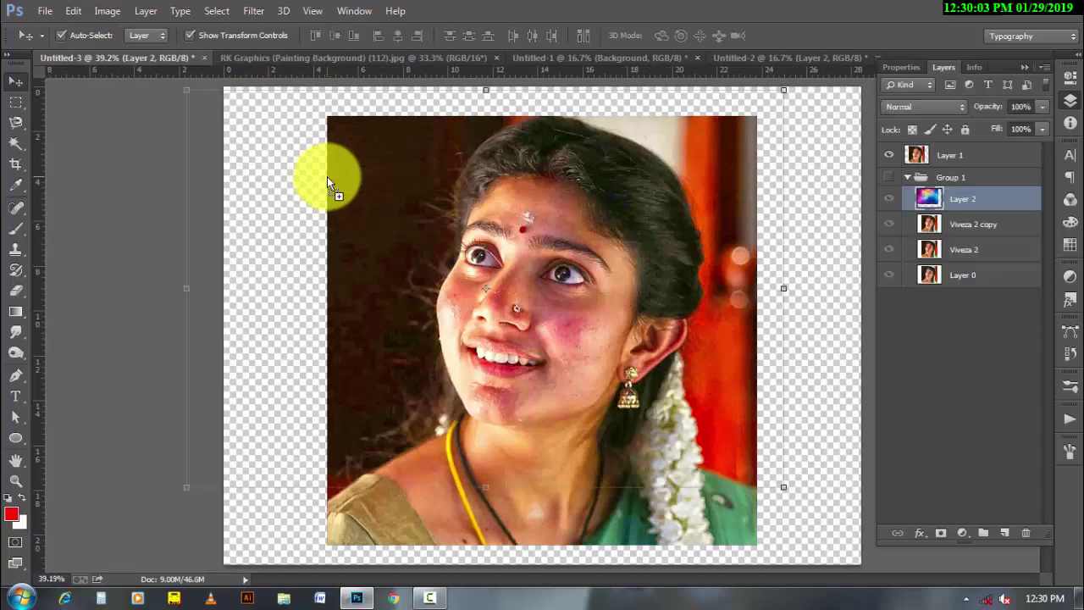
key("ctrl+]")
key("ctrl+]")
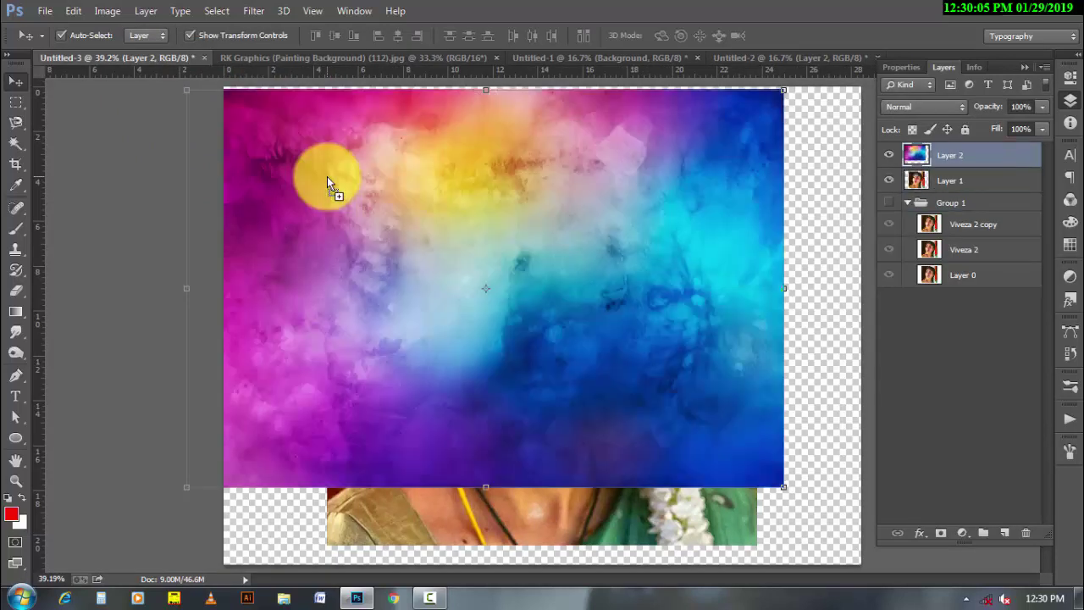
Close the RK Graphics watercolour file without saving and collapse the layers panel
left_click(438, 58)
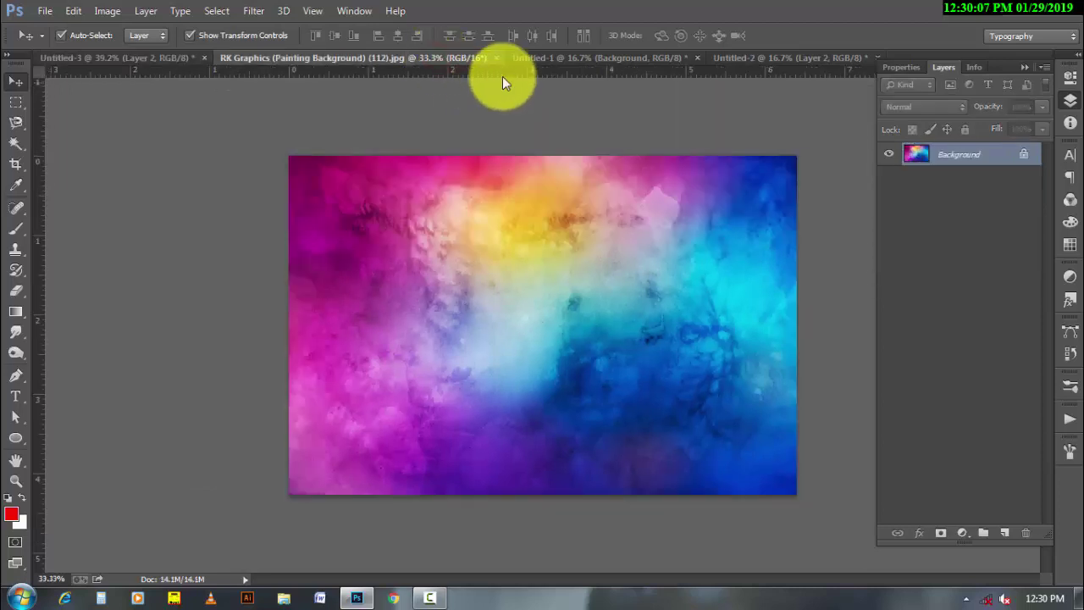
left_click(497, 57)
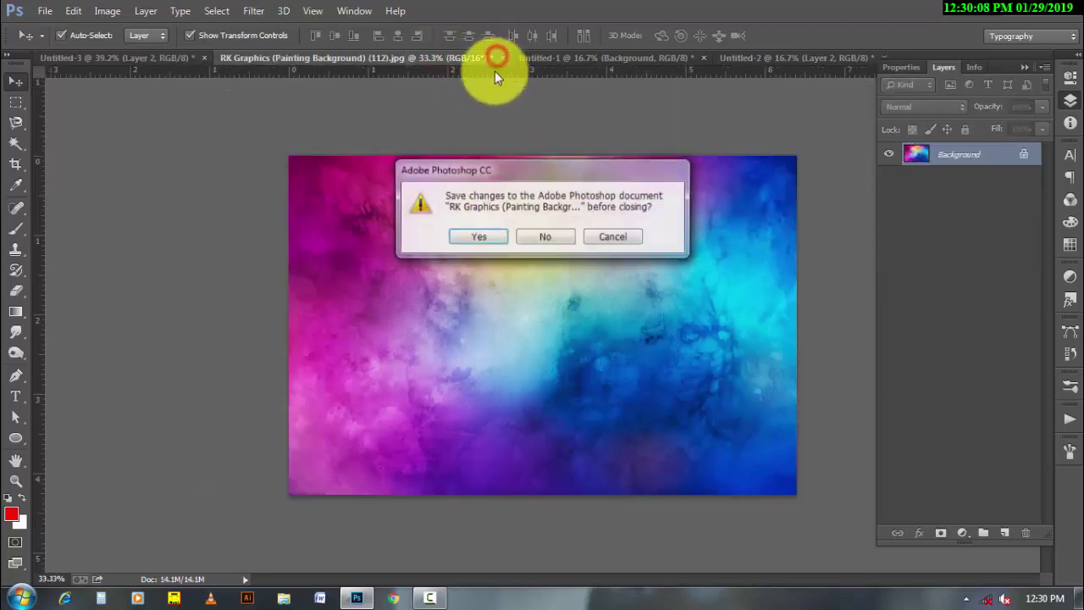
left_click(535, 236)
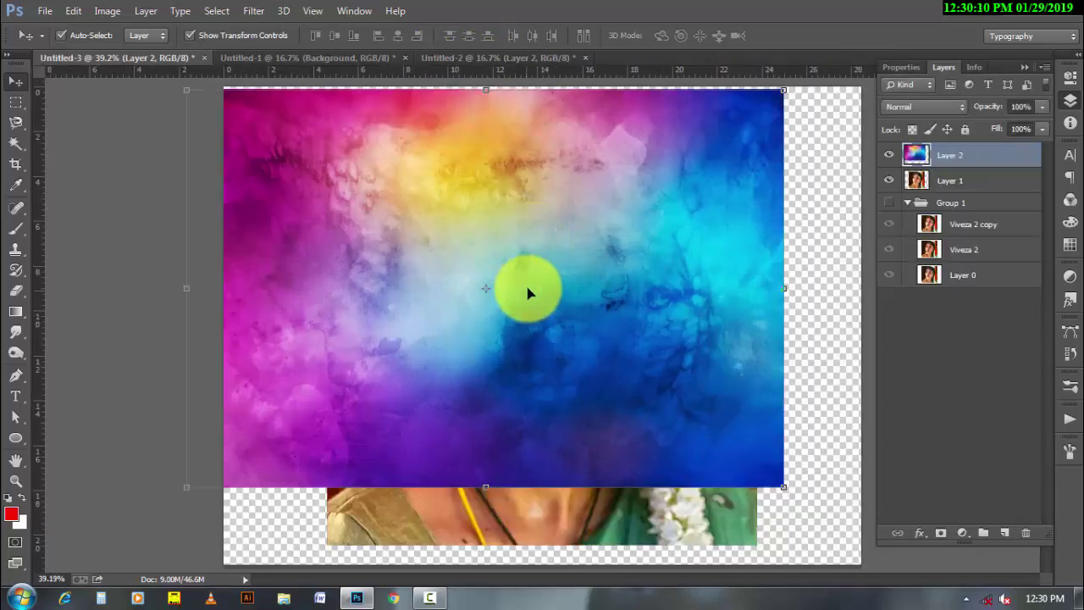
left_click(1070, 100)
Scale watercolour Layer 2 to fill the canvas, send it behind the portrait, and select Layer 1
mouse_move(442, 262)
left_mouse_down()
mouse_move(495, 286)
mouse_move(483, 259)
left_mouse_up()
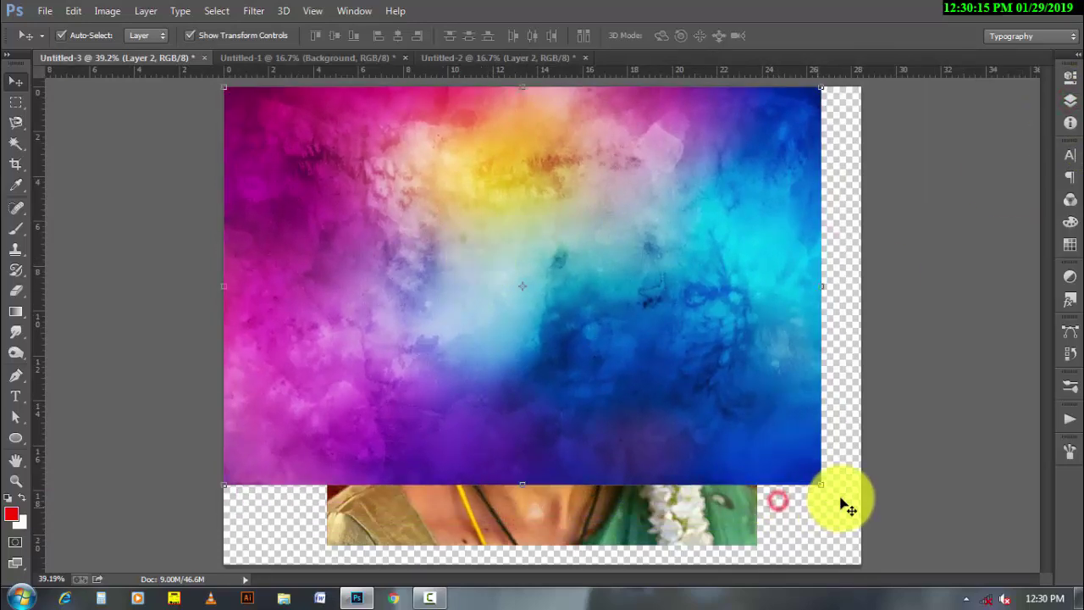
mouse_move(821, 485)
left_mouse_down()
mouse_move(831, 563)
mouse_move(859, 564)
left_mouse_up()
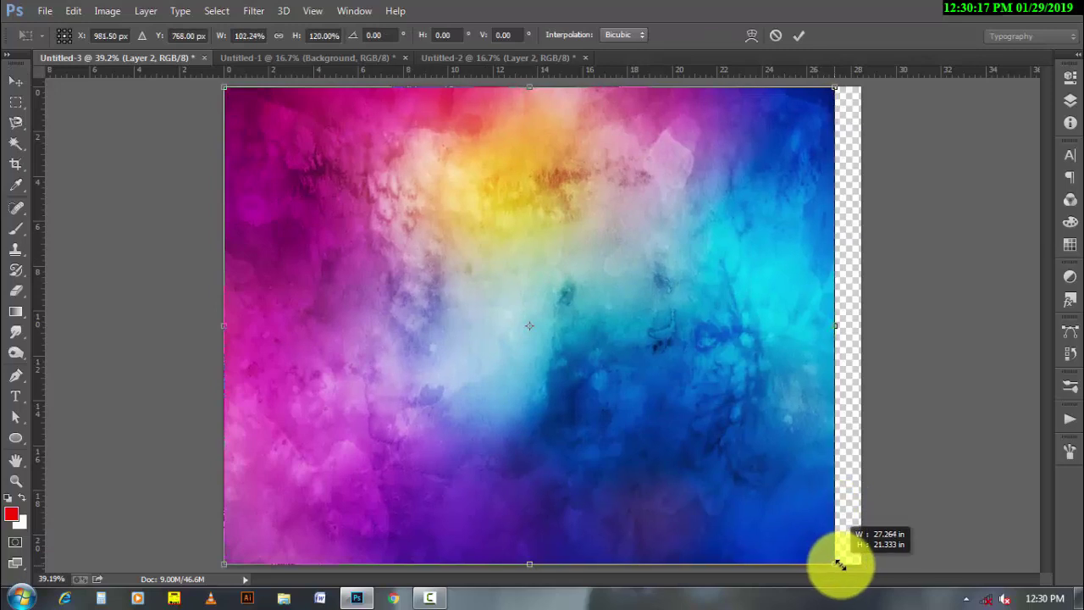
double_click(682, 409)
key("ctrl+bracketleft")
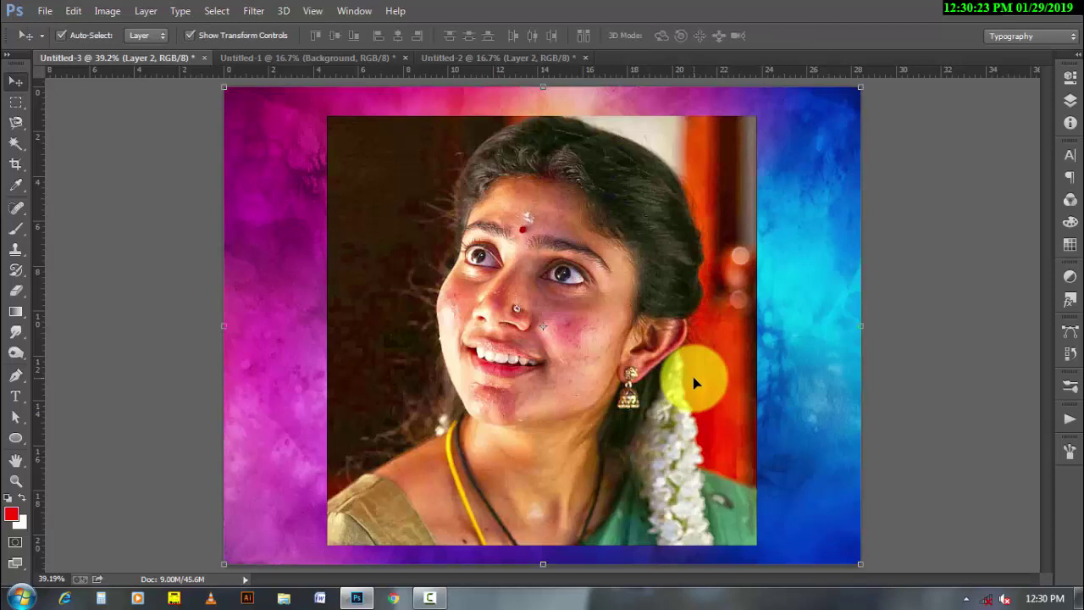
left_click(1069, 100)
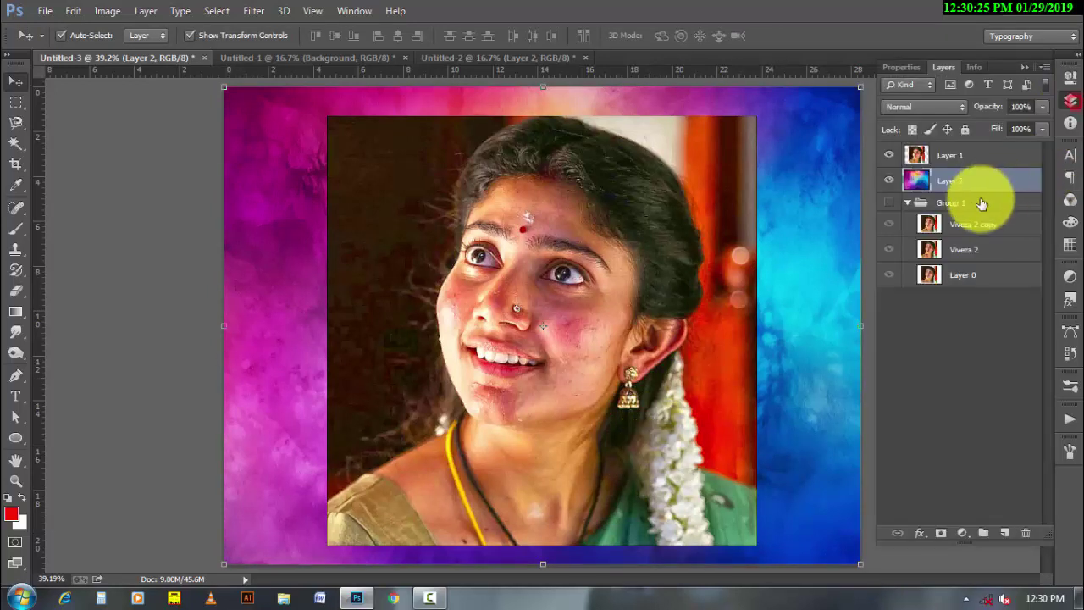
left_click(953, 157)
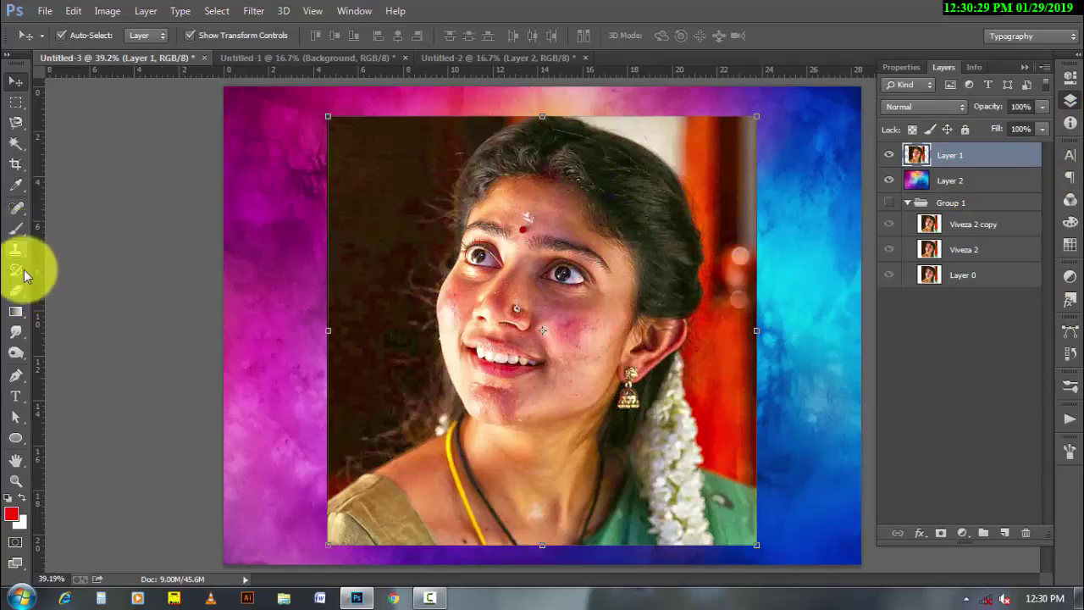
Zoom in and trace a Pen path from the blouse edge up the flower garland
left_click(21, 383)
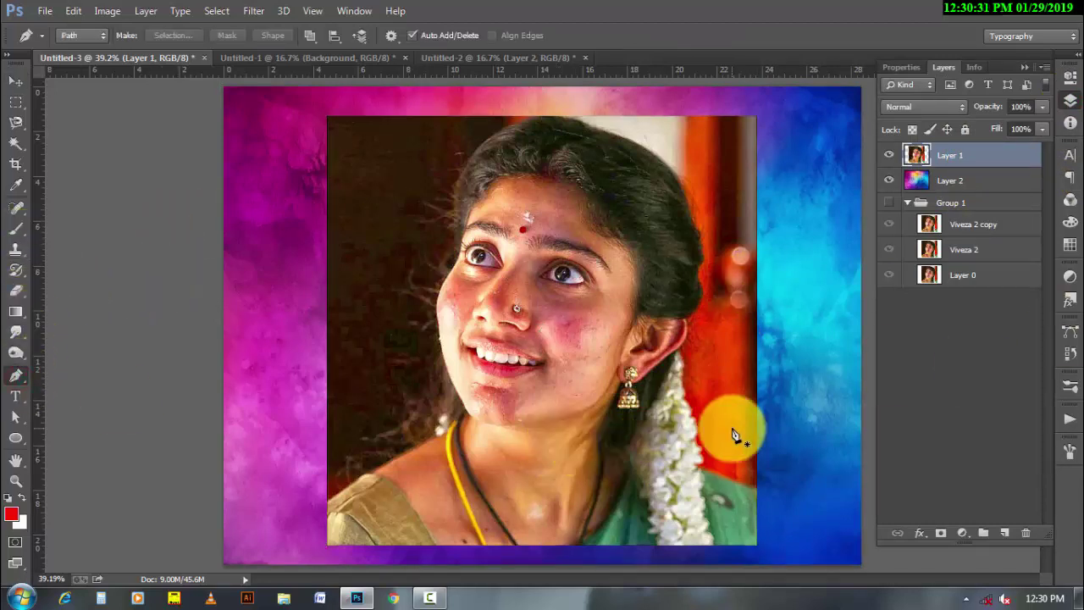
left_click(759, 497, "ctrl")
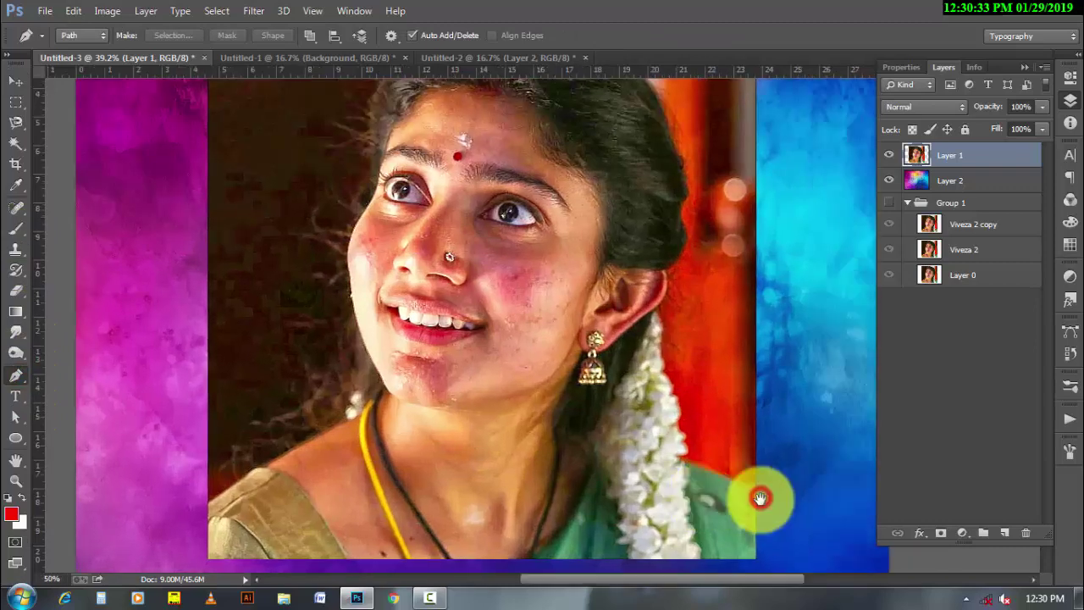
left_click(762, 498, "ctrl")
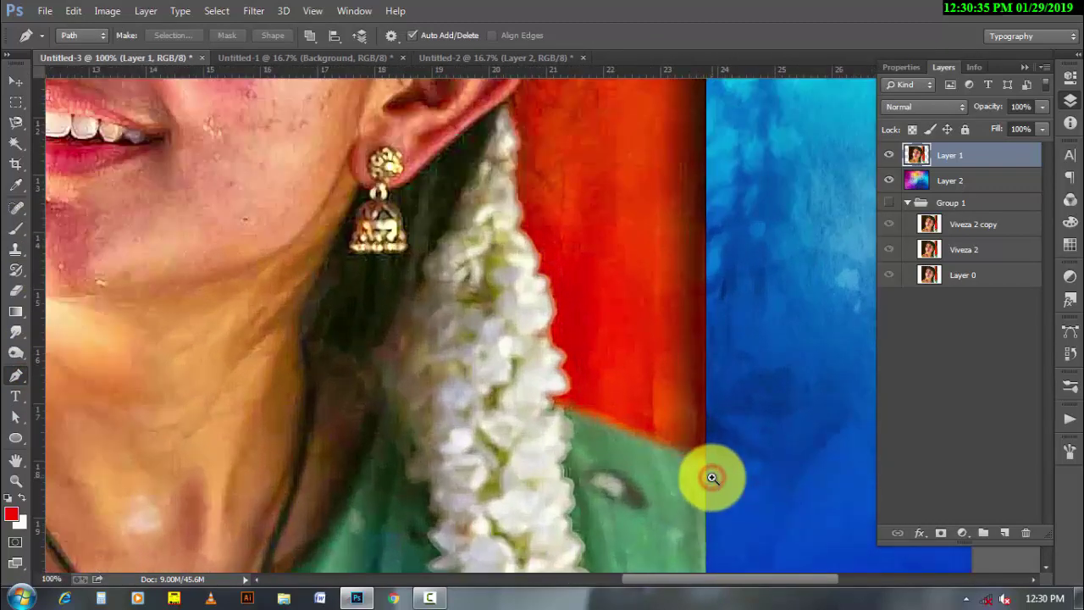
left_click(714, 480)
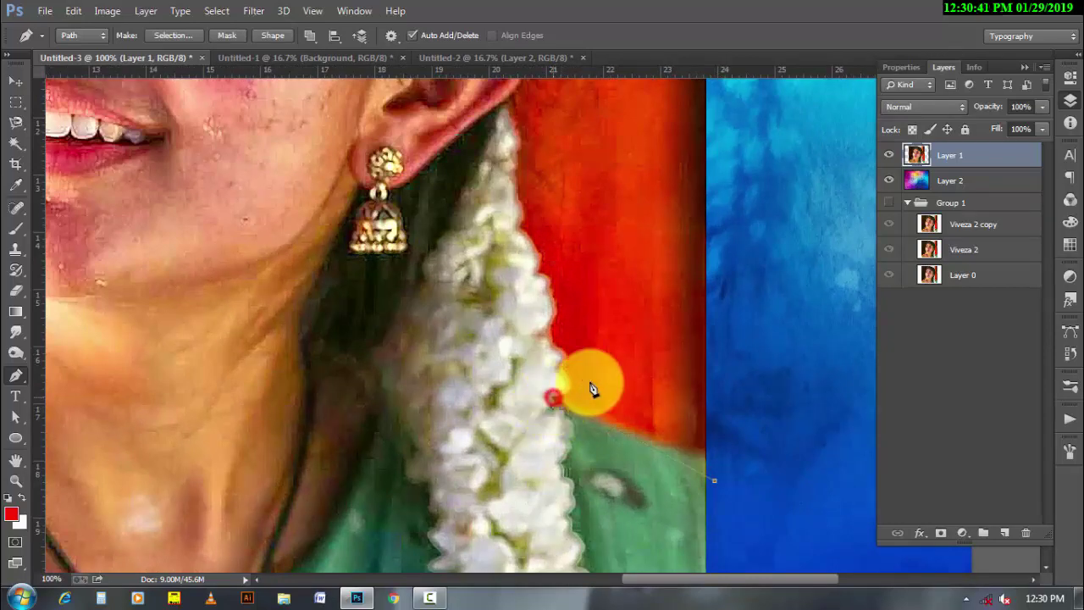
left_click(588, 384, "ctrl")
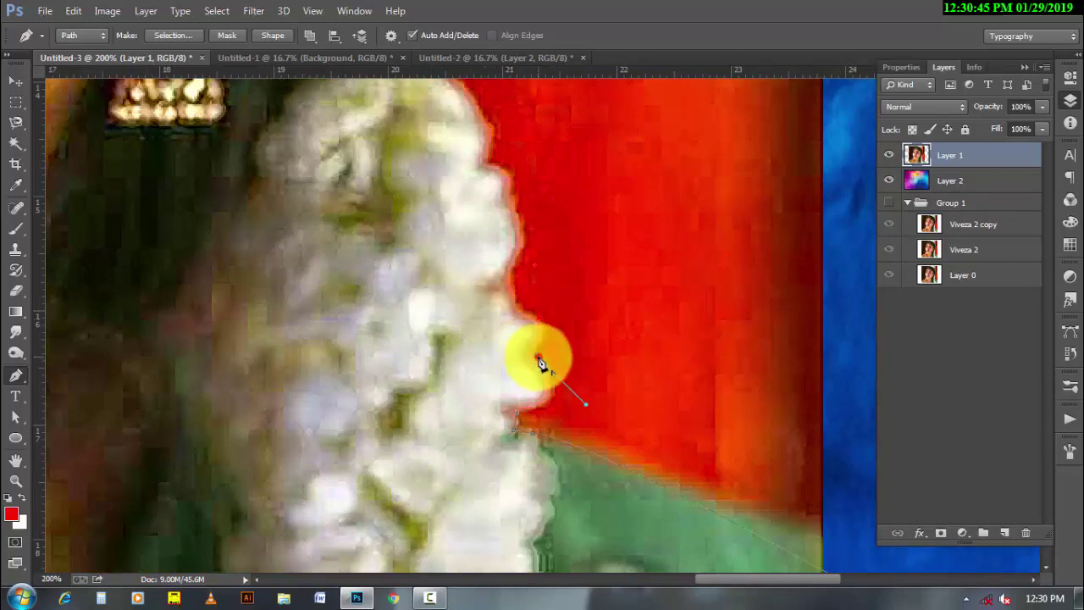
left_click_drag(518, 307, 461, 291)
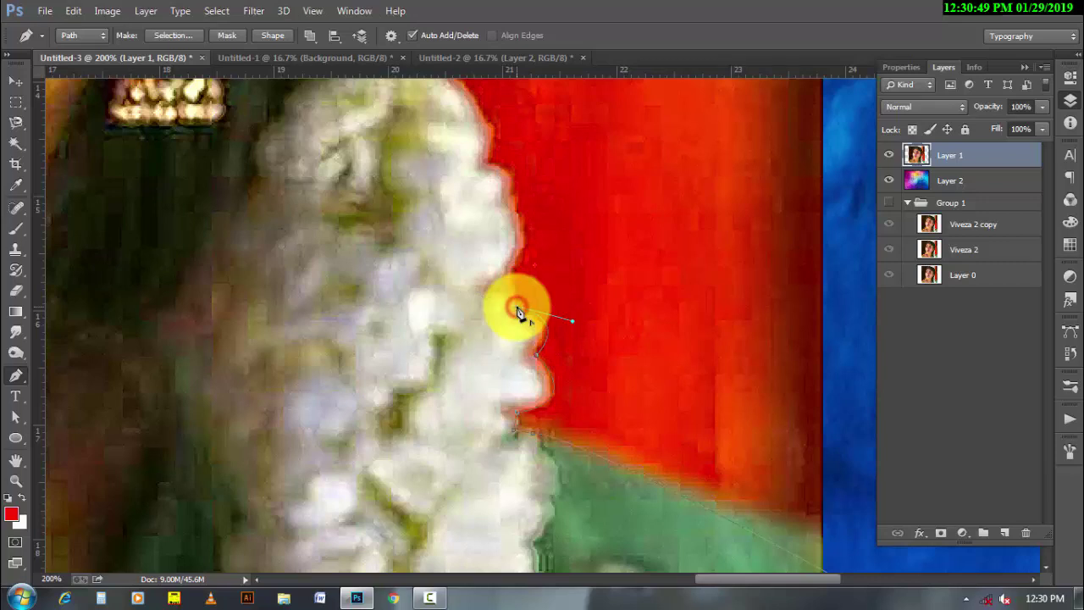
scroll(521, 343, "up", 2)
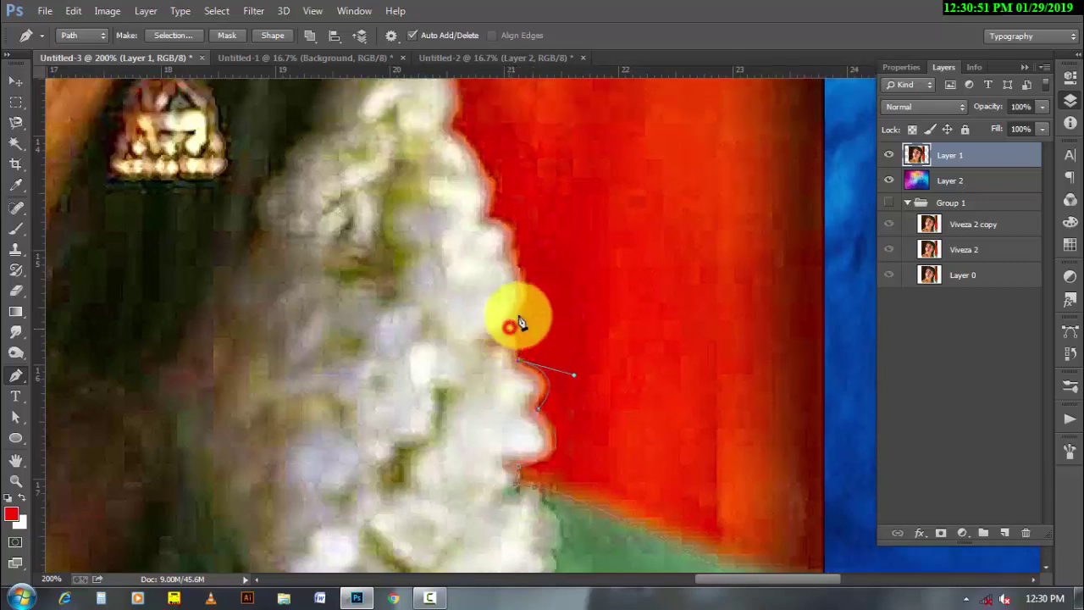
left_click(512, 320)
left_click_drag(513, 251, 493, 209)
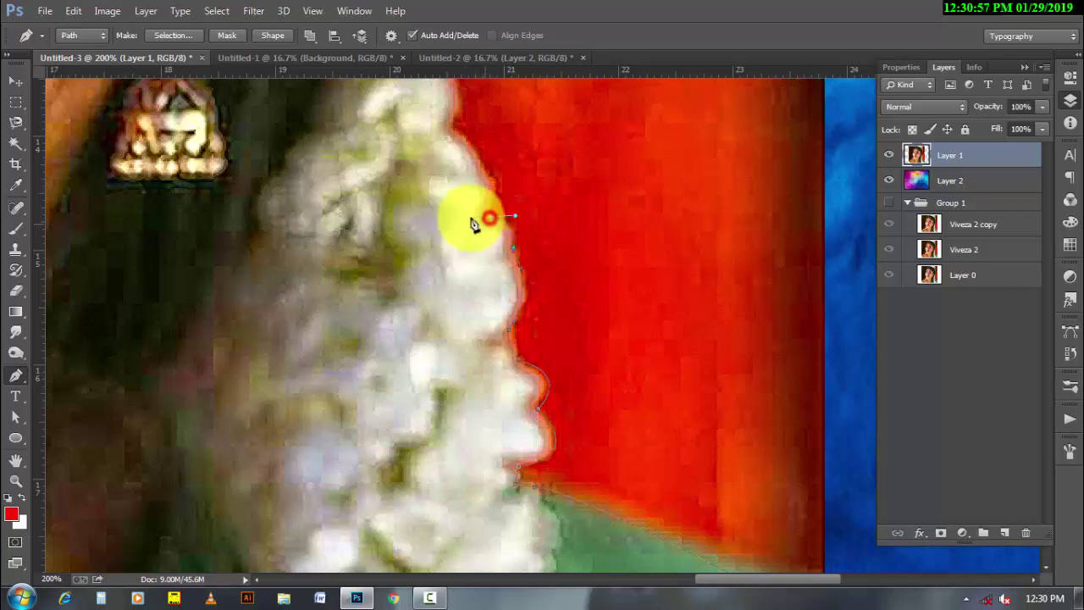
left_click_drag(477, 223, 484, 407)
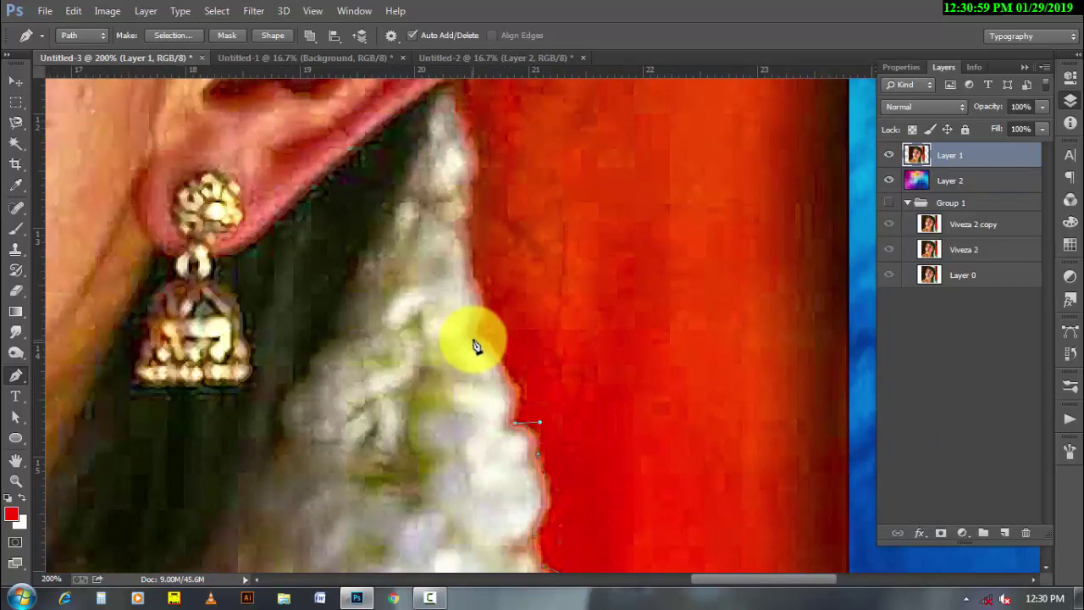
left_click_drag(472, 340, 510, 350)
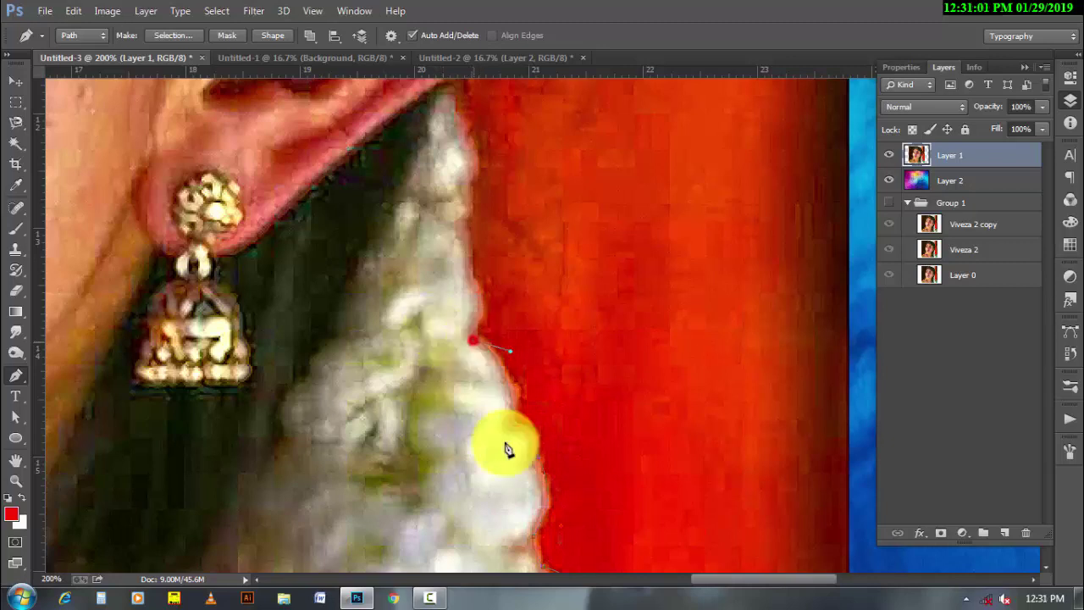
left_click_drag(471, 278, 448, 263)
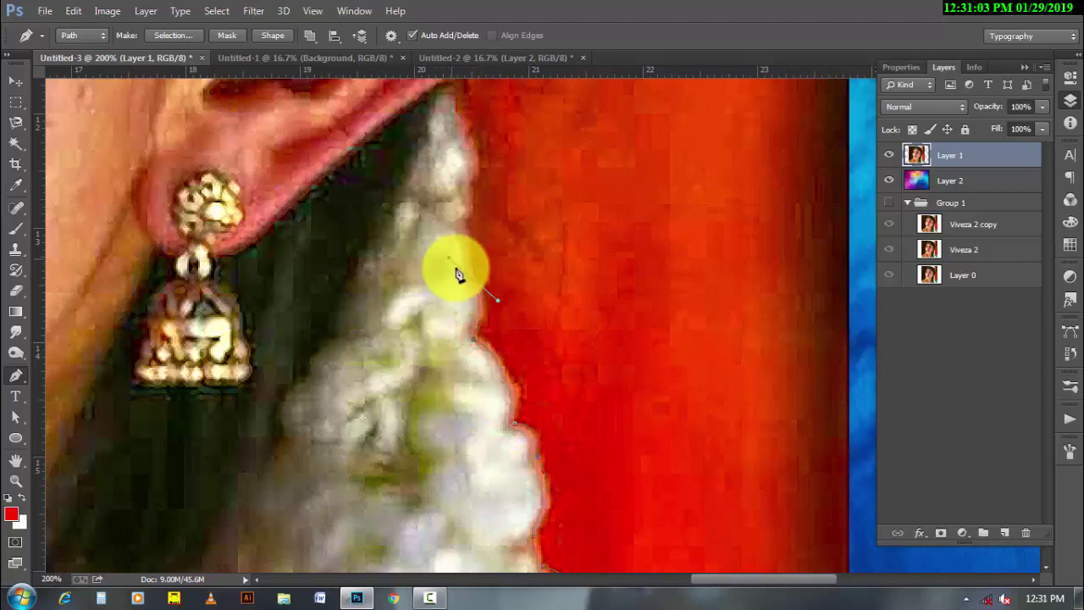
left_click(471, 277, "alt")
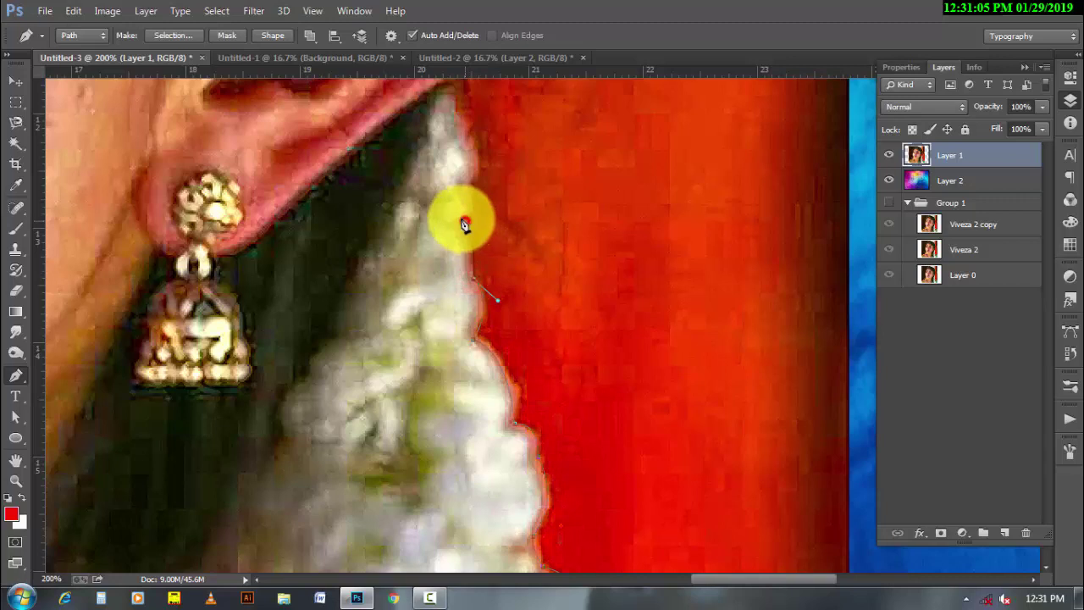
Continue the path up past the ear lobe and along the ear's edge
left_click_drag(514, 218, 493, 360)
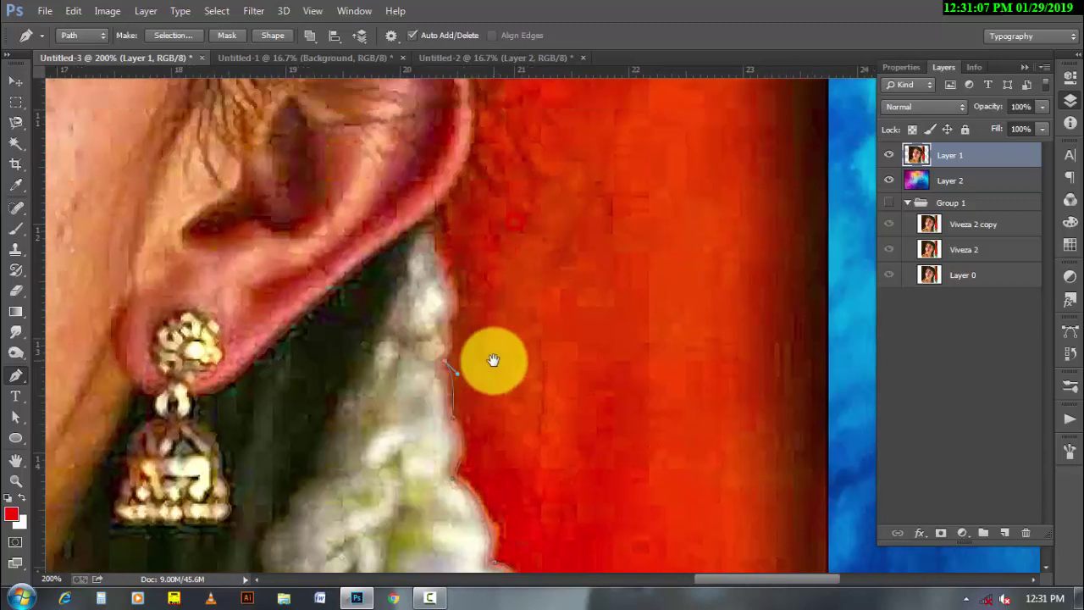
left_click_drag(440, 308, 464, 341)
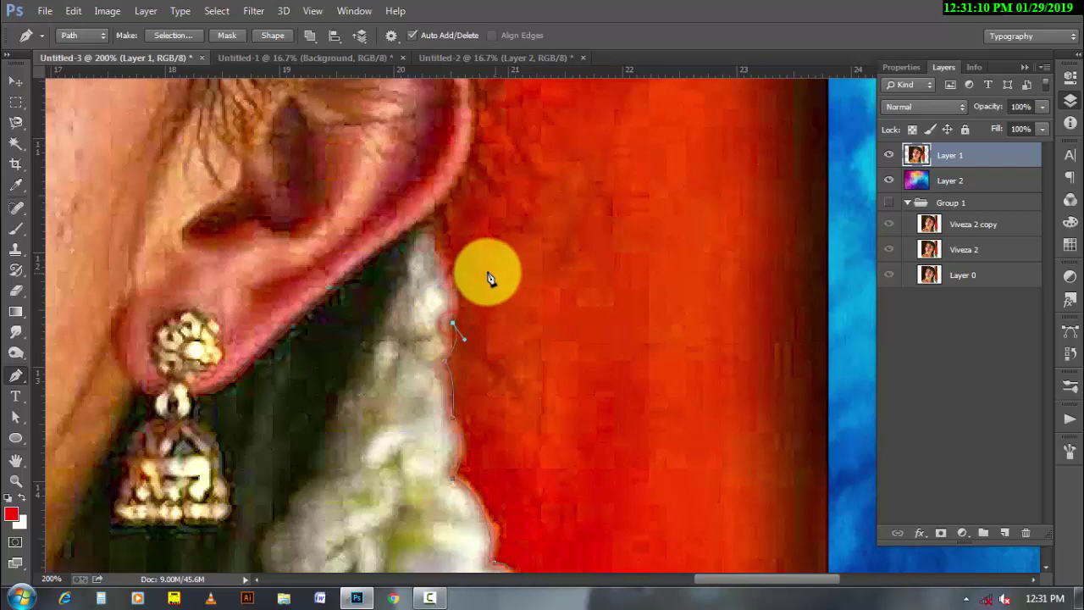
left_click_drag(439, 257, 433, 262)
left_click(437, 255, "alt")
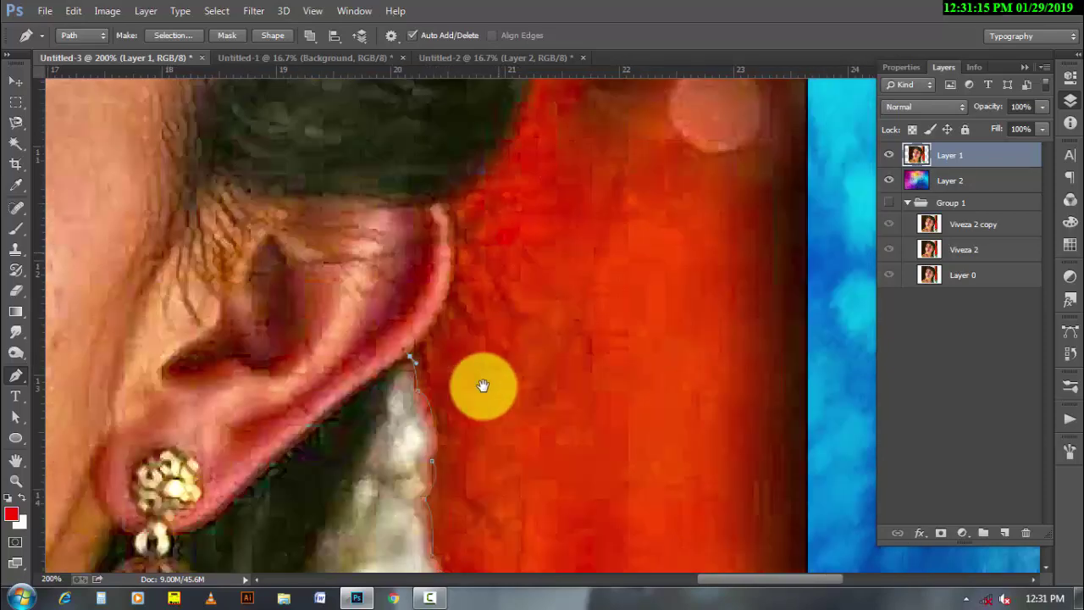
left_click_drag(483, 249, 484, 396)
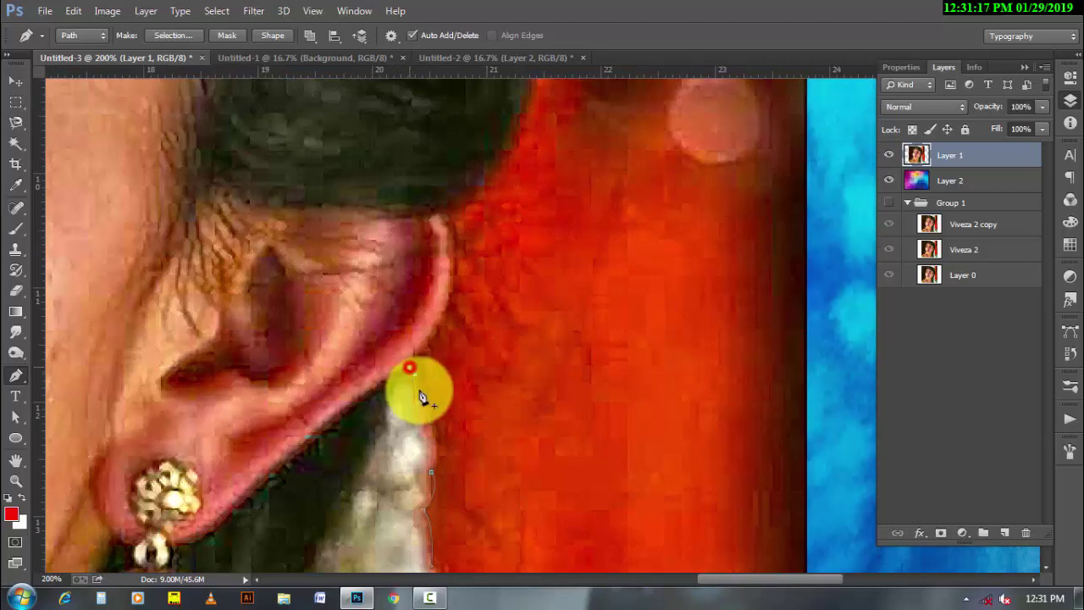
left_click_drag(477, 254, 471, 322)
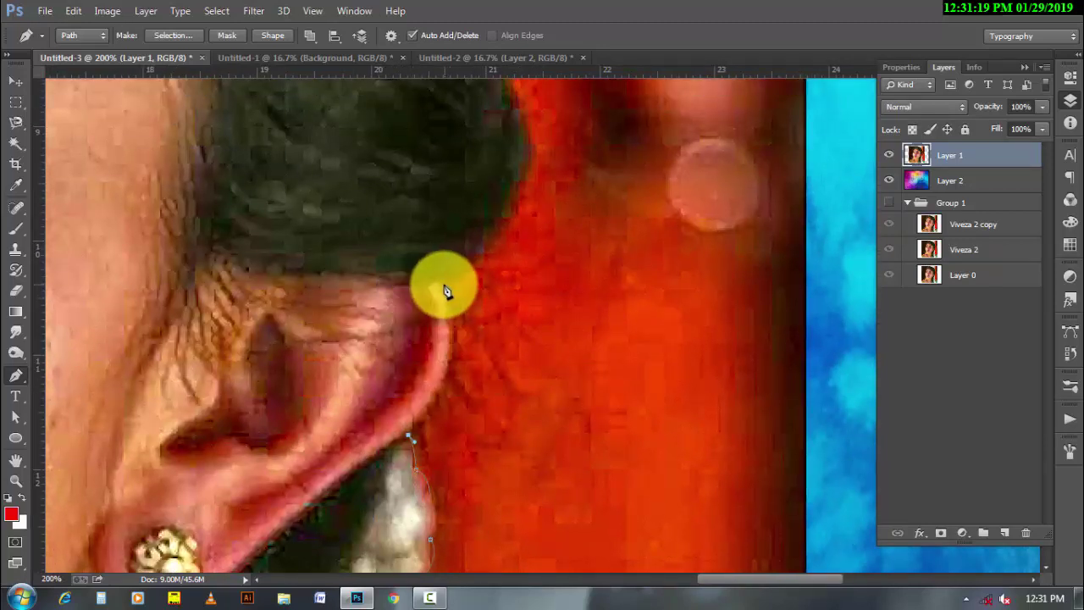
left_click_drag(441, 282, 383, 209)
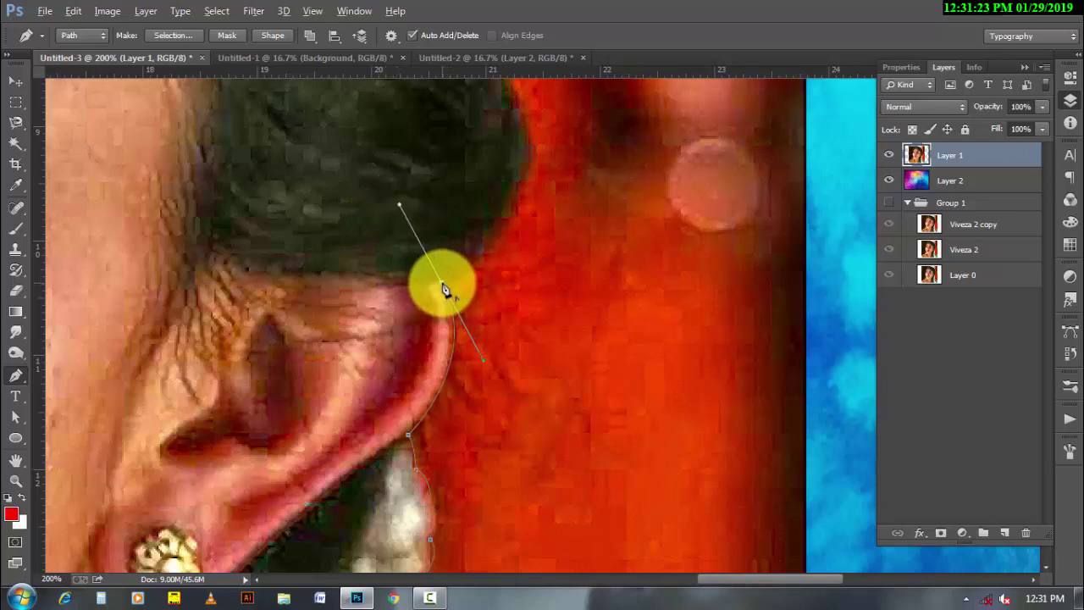
Trace the path up the hair edge above the ear toward the top of the head
left_click_drag(520, 249, 566, 448)
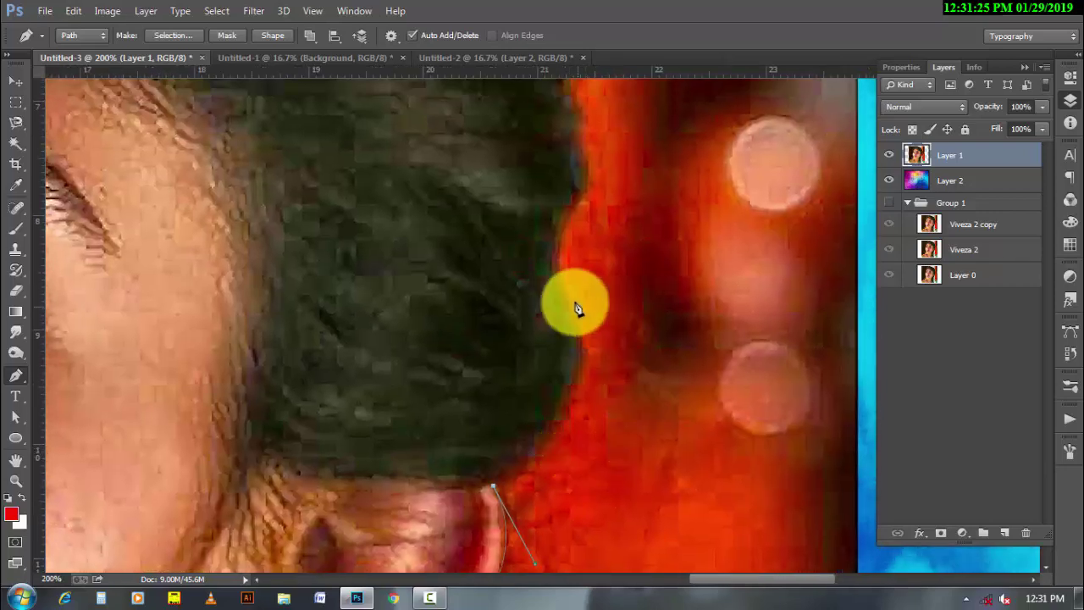
left_click_drag(569, 298, 524, 222)
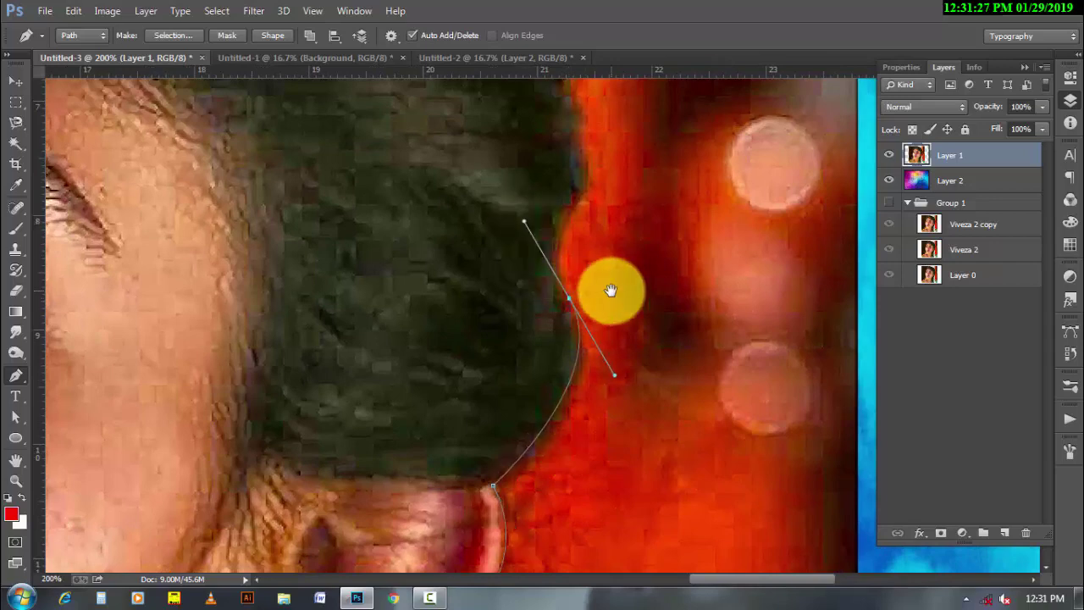
left_click_drag(613, 290, 555, 364)
left_click_drag(474, 297, 505, 350)
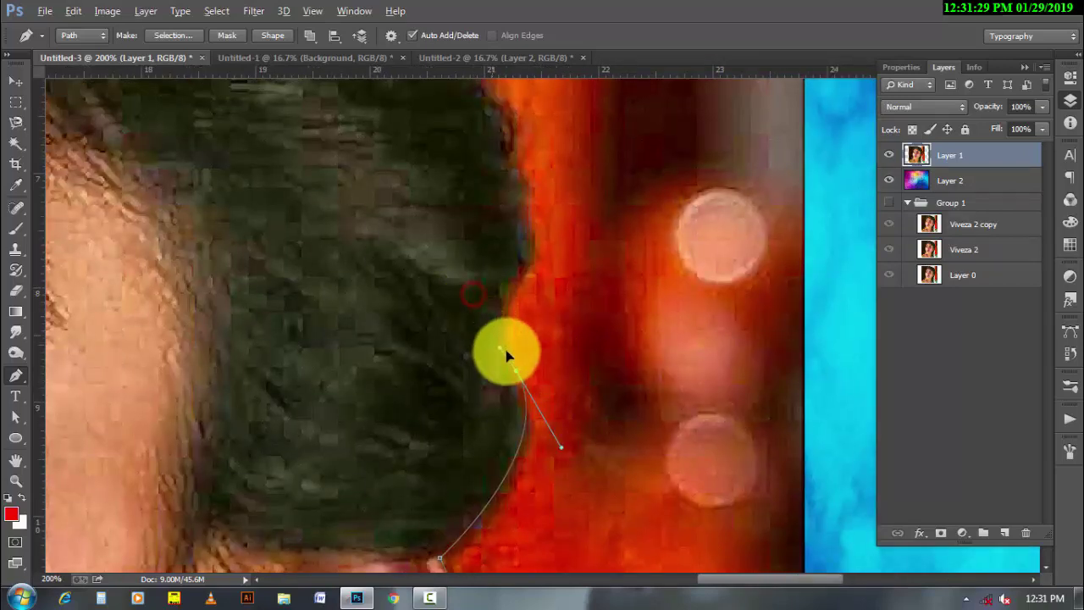
left_click_drag(514, 287, 532, 268)
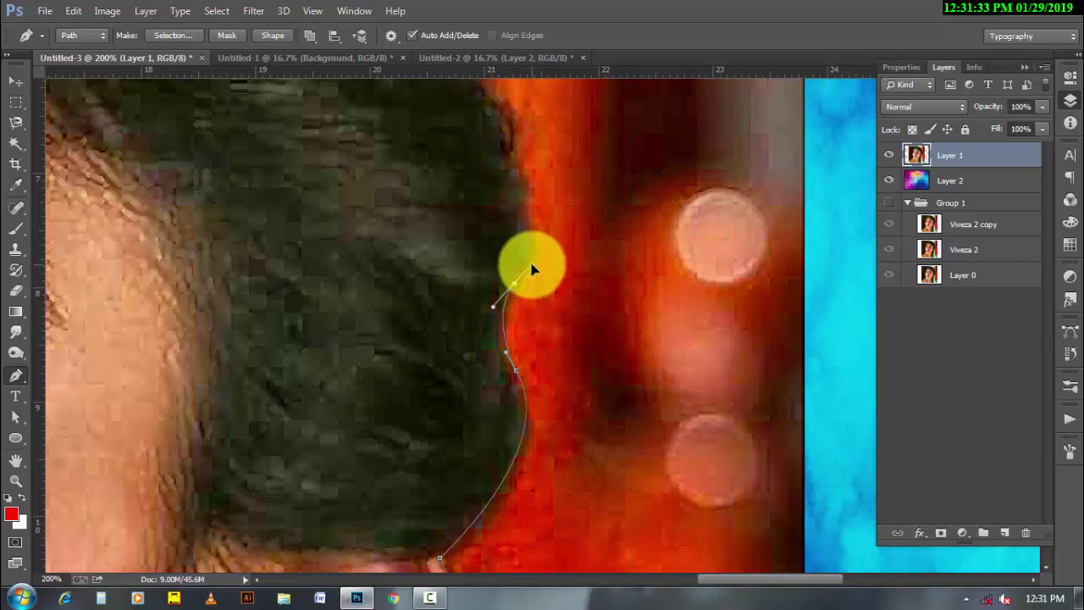
scroll(505, 363, "up", 3)
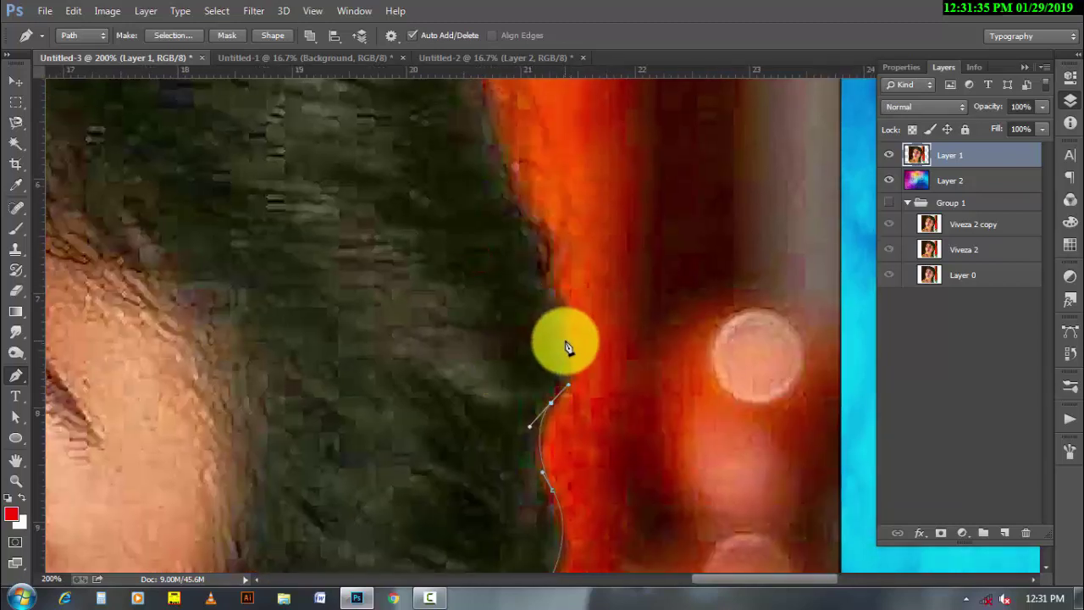
left_click_drag(561, 332, 537, 323)
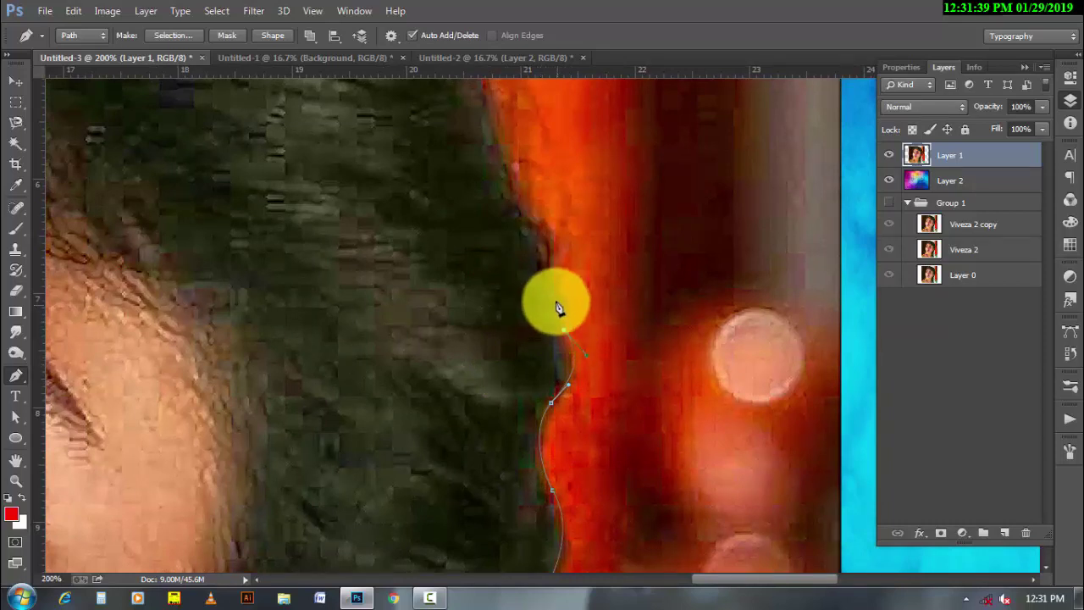
left_click(556, 288)
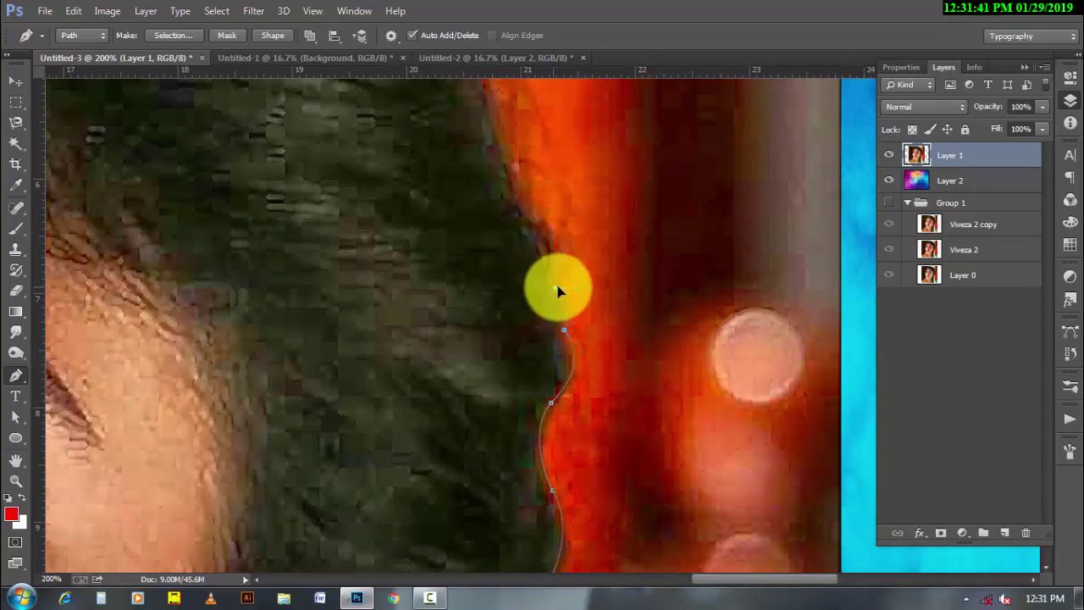
left_click_drag(524, 217, 581, 469)
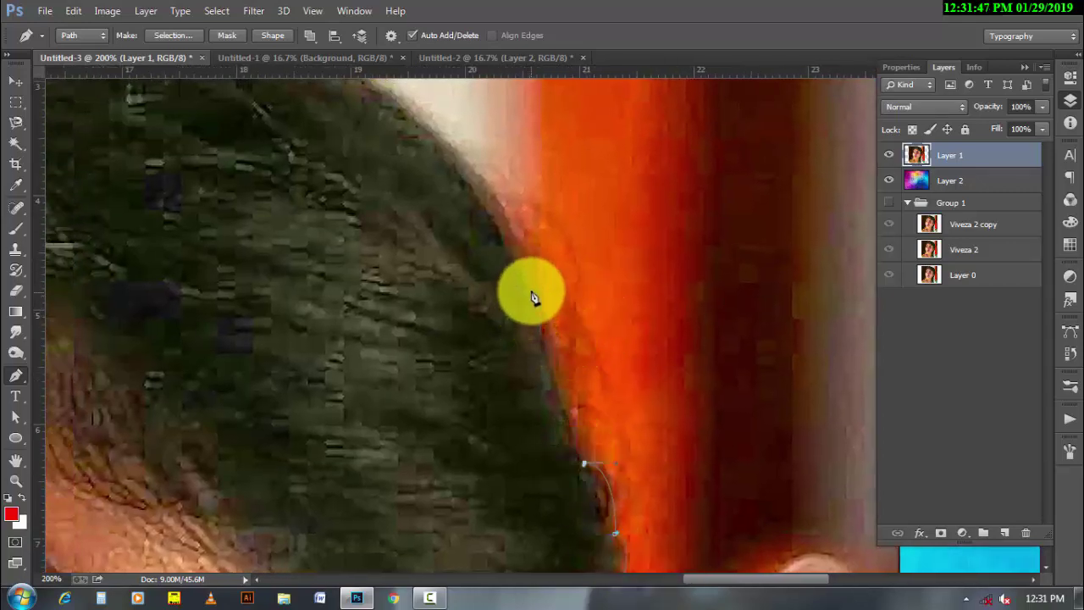
left_click(529, 294)
left_click(512, 242)
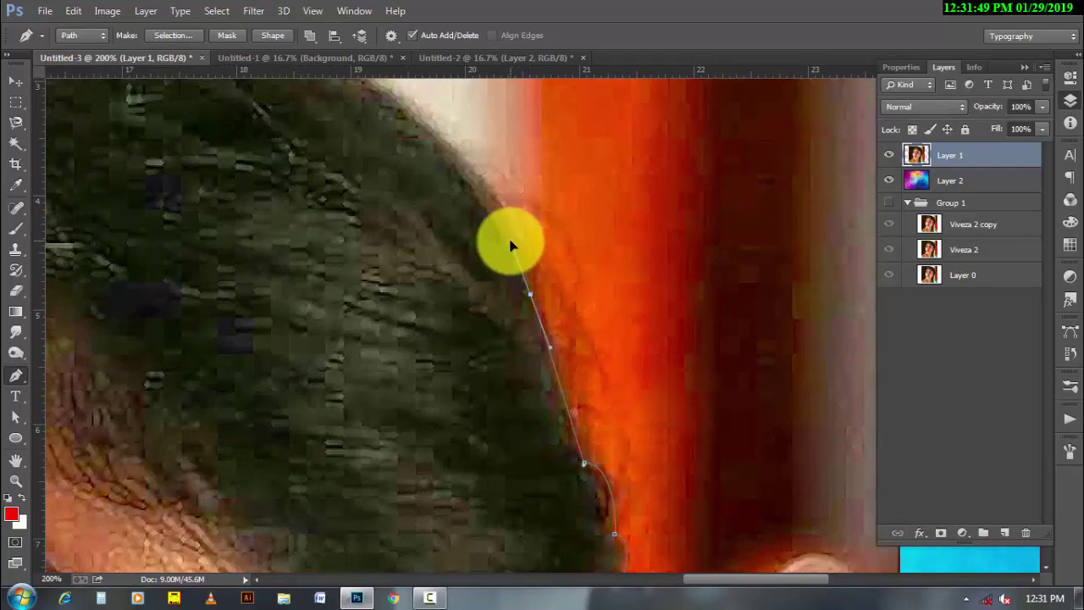
left_click_drag(417, 230, 641, 426)
mouse_move(517, 262)
left_mouse_down()
mouse_move(600, 338)
mouse_move(419, 236)
left_mouse_up()
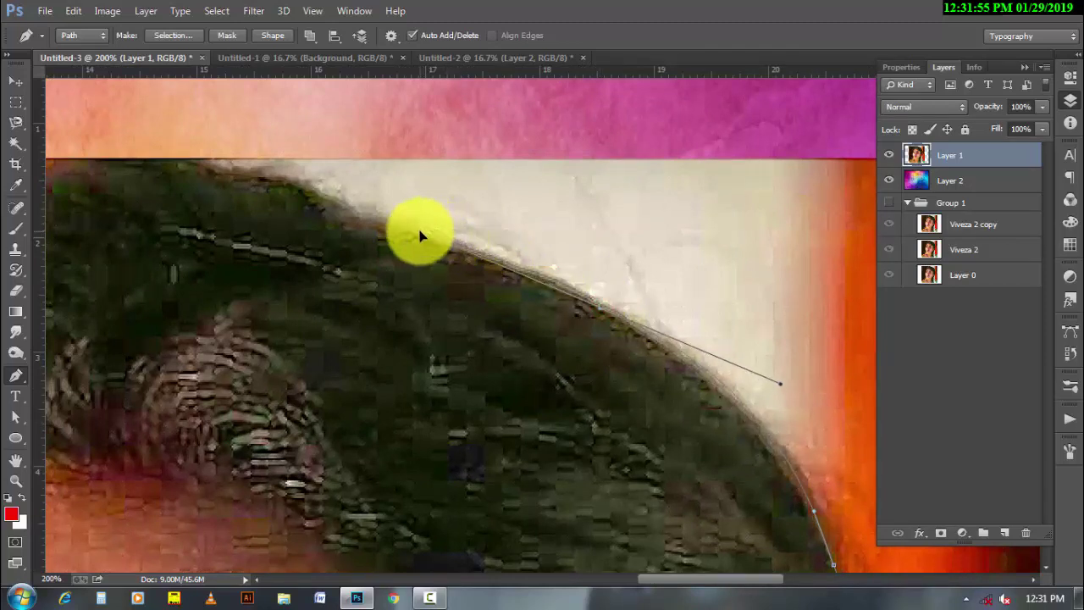
Place curved anchors across the top of the hair and down its left edge
left_click(362, 222, "ctrl")
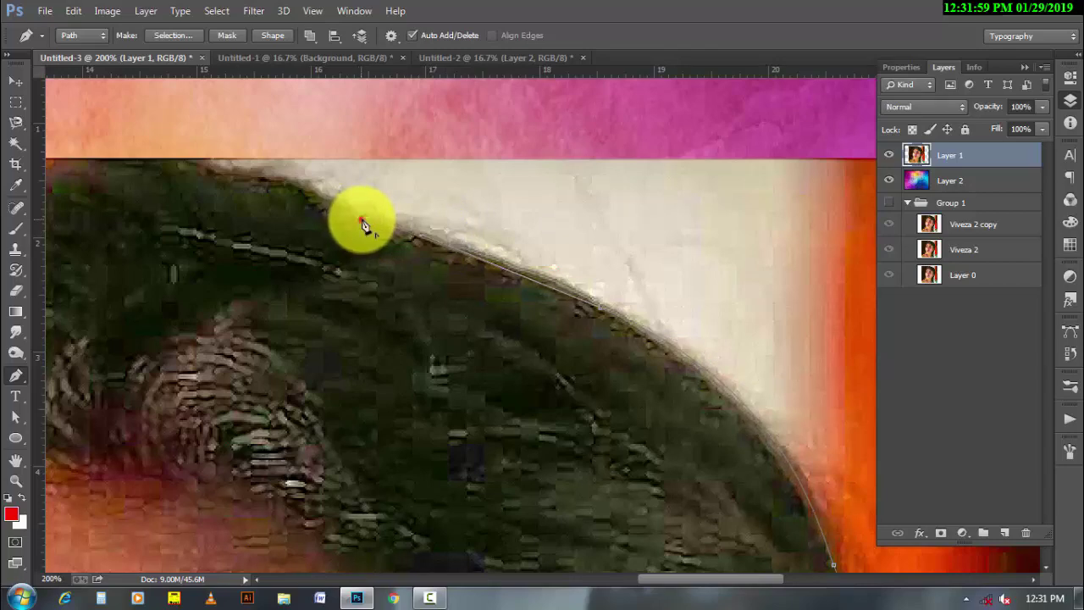
left_click_drag(314, 230, 532, 345)
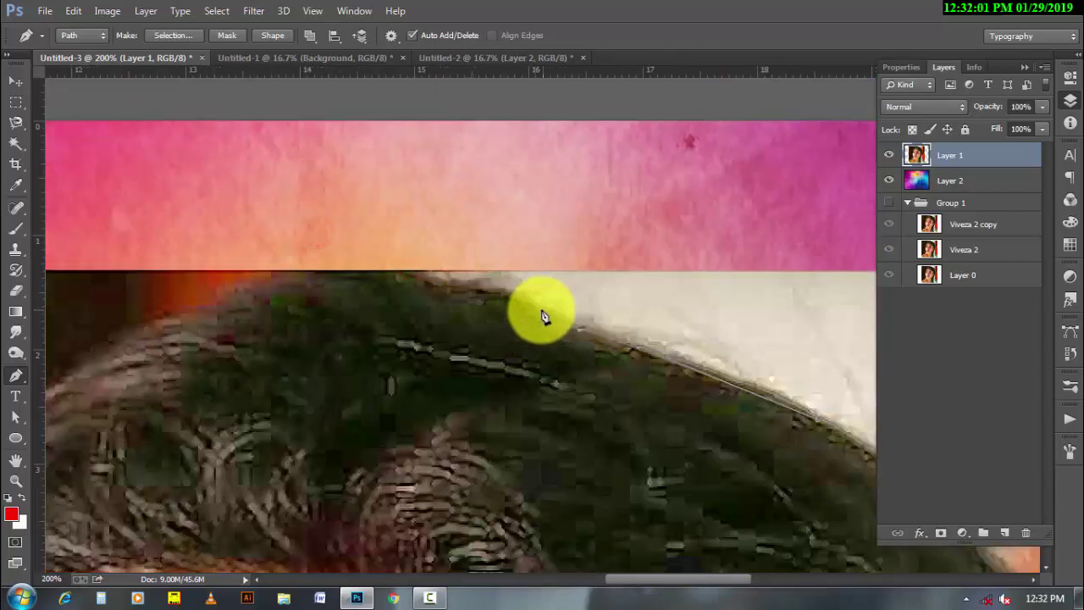
left_click_drag(439, 286, 378, 292)
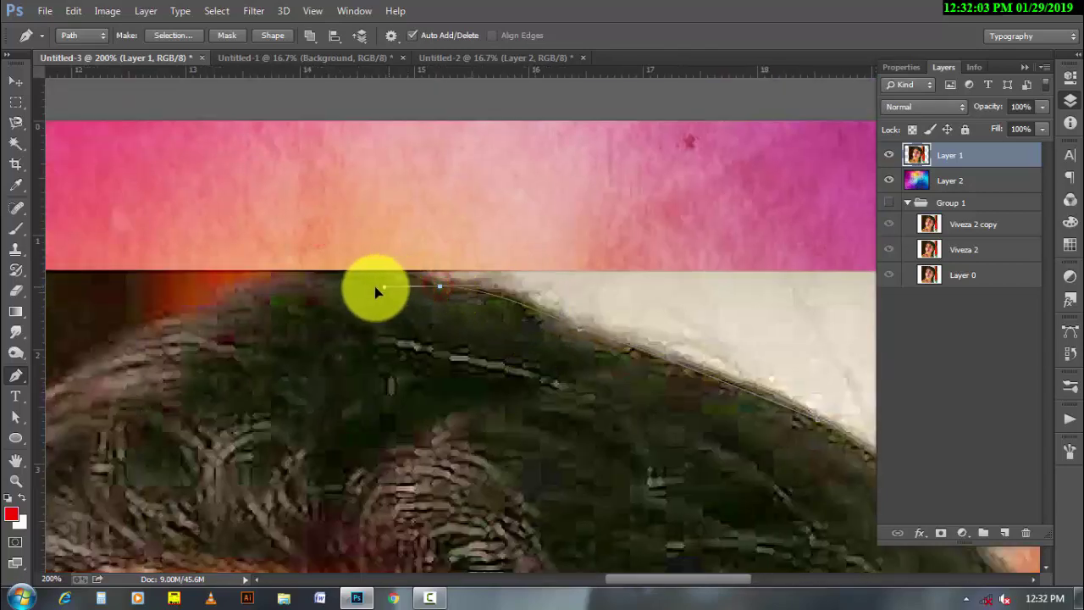
left_click(439, 286, "alt")
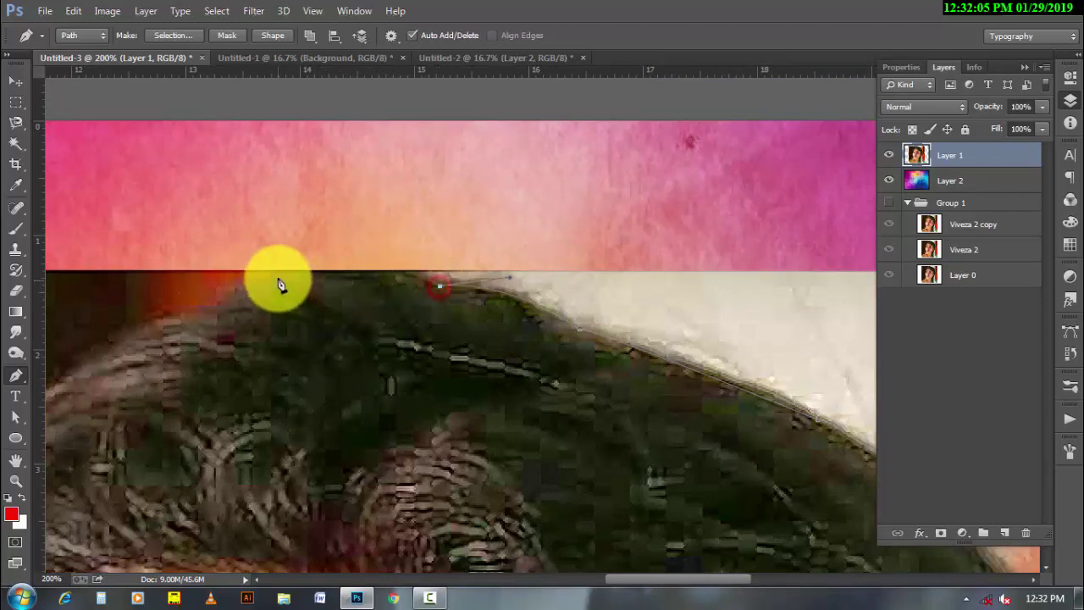
left_click_drag(273, 277, 184, 303)
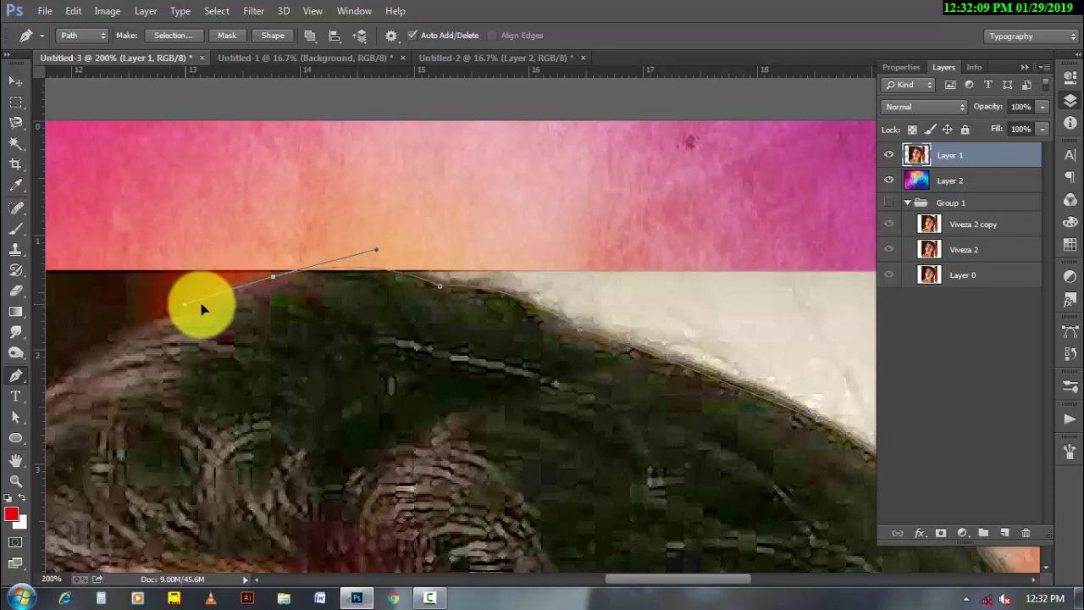
left_click_drag(324, 356, 483, 314)
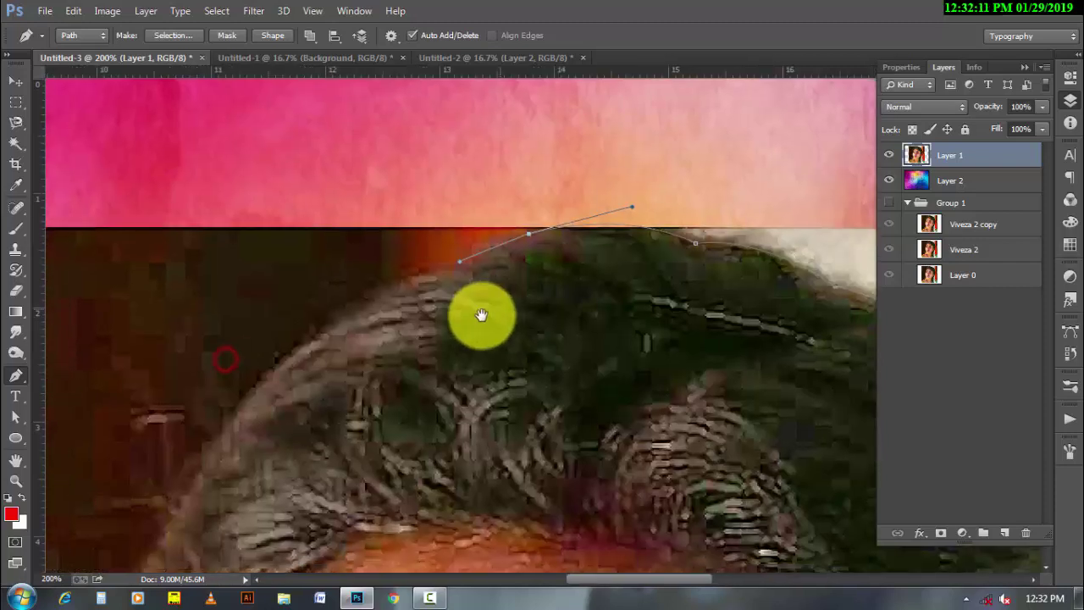
left_click(453, 268)
mouse_move(334, 375)
left_mouse_down()
mouse_move(375, 290)
mouse_move(247, 364)
left_mouse_up()
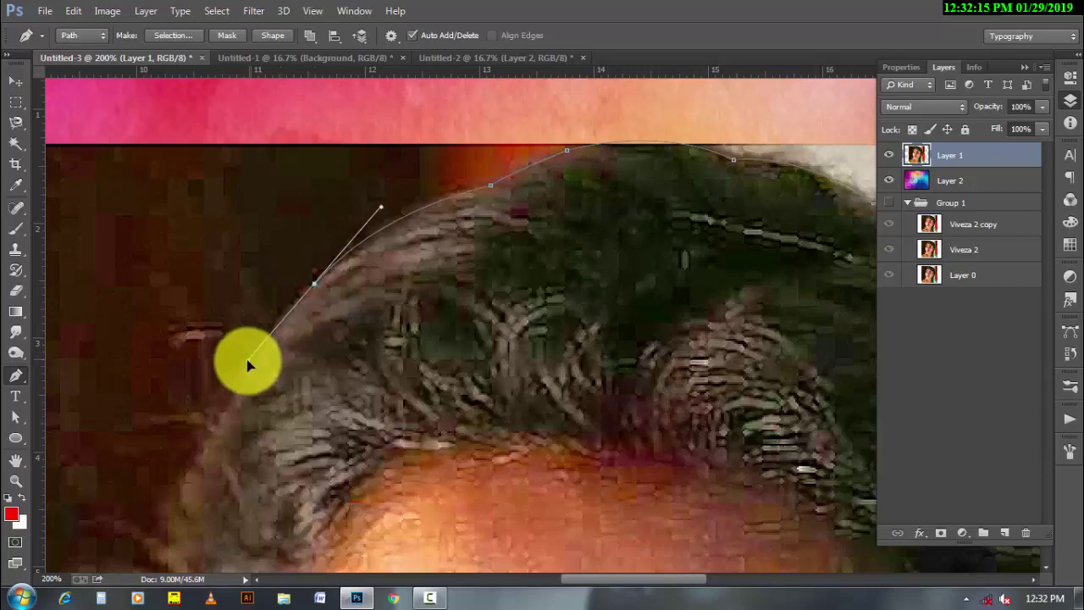
left_click_drag(285, 402, 406, 248)
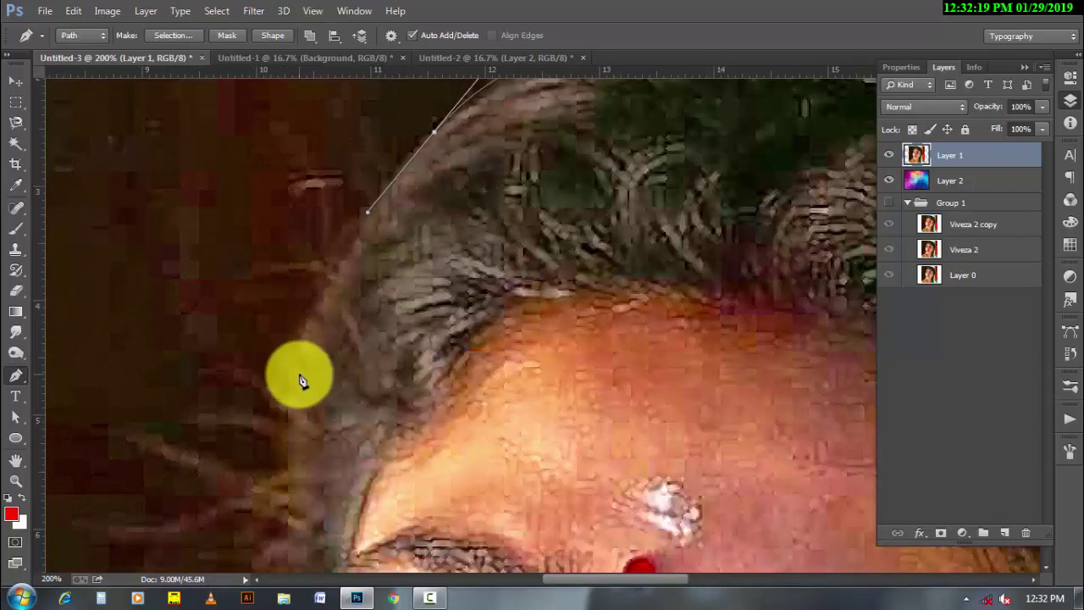
mouse_move(298, 383)
left_mouse_down()
mouse_move(287, 451)
mouse_move(373, 293)
left_mouse_up()
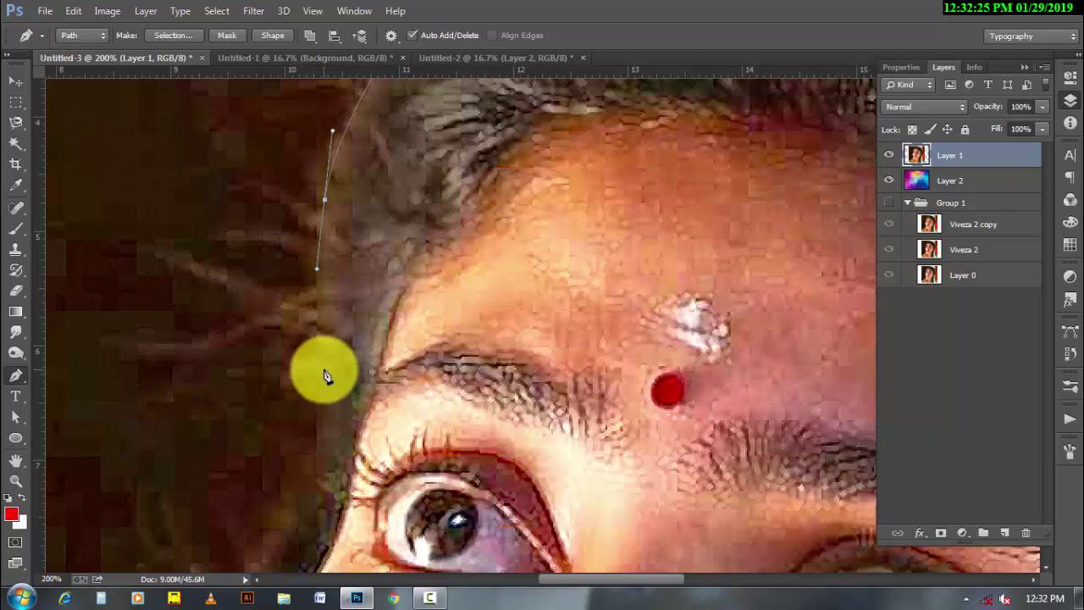
Curve the path past the forehead hair and temple, beside the eye and down the cheek
mouse_move(325, 370)
left_mouse_down()
mouse_move(333, 397)
mouse_move(378, 309)
left_mouse_up()
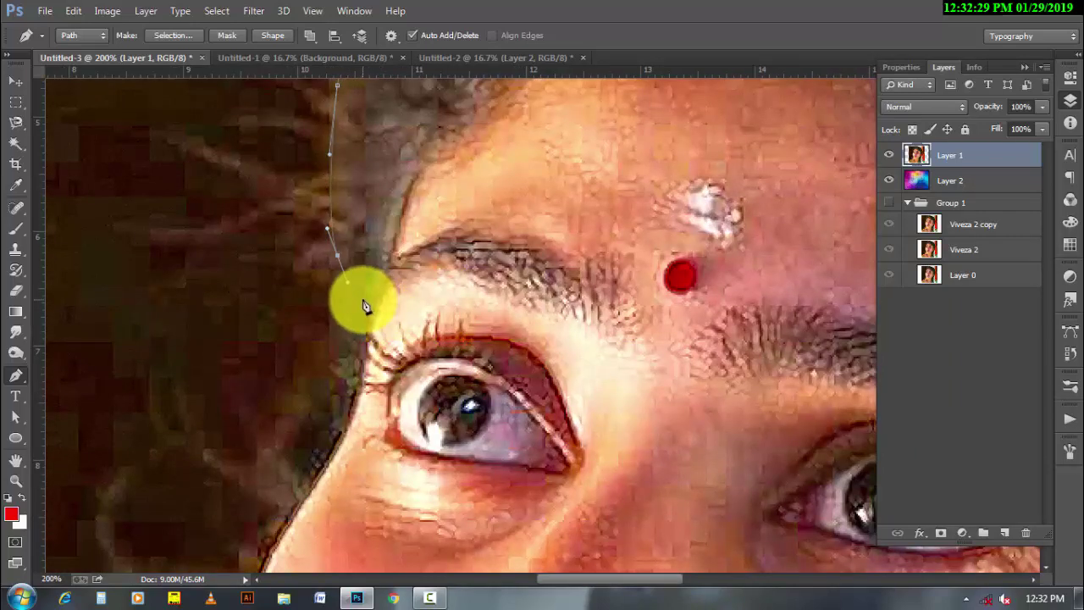
left_click_drag(365, 294, 375, 321)
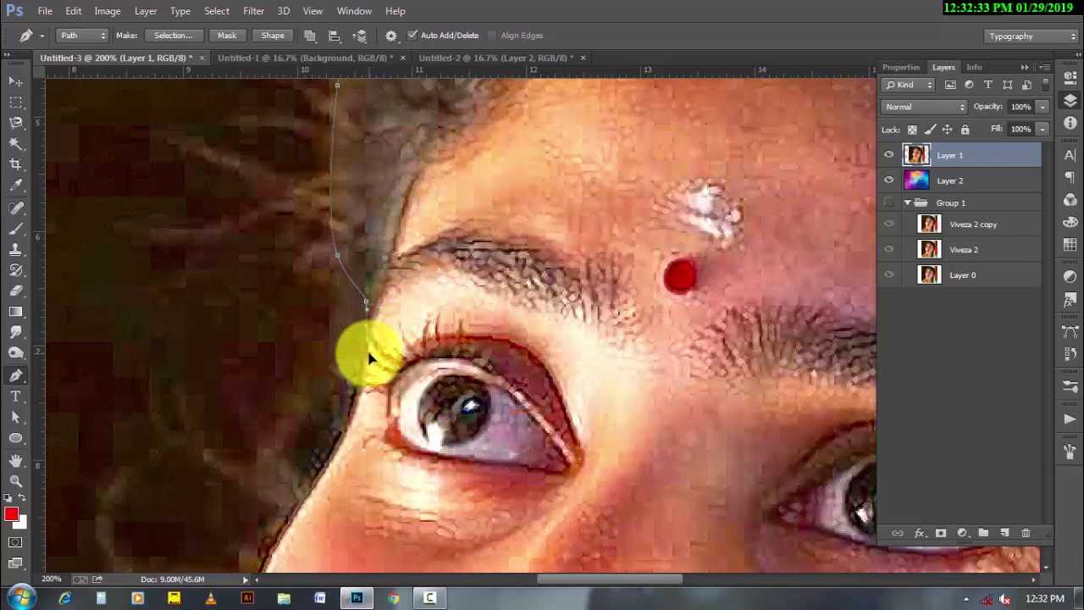
left_click(373, 354)
left_click_drag(415, 314, 411, 327)
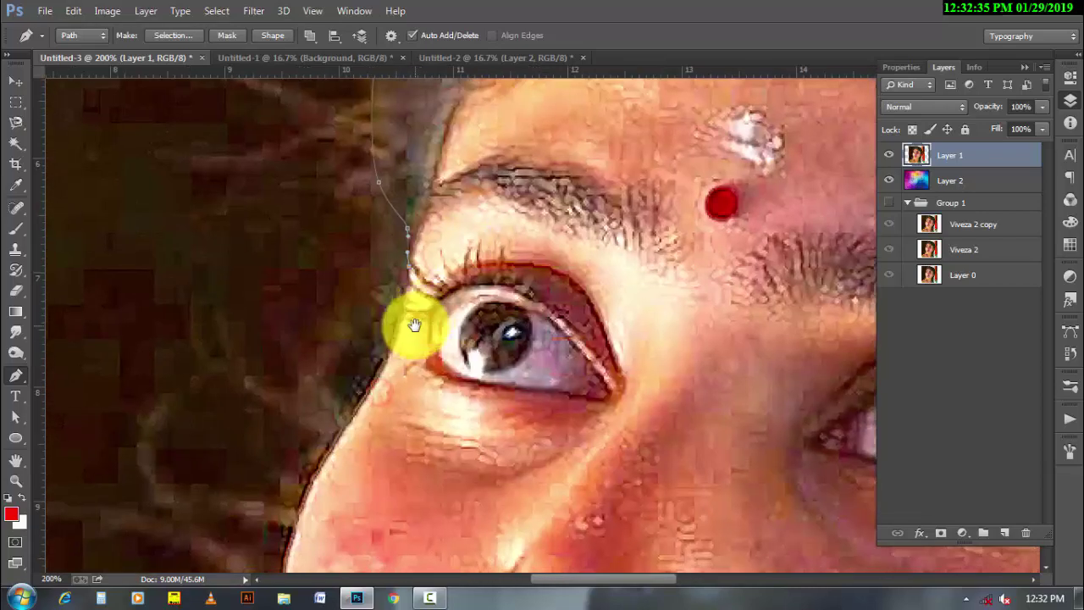
mouse_move(385, 363)
left_mouse_down()
mouse_move(373, 396)
mouse_move(443, 273)
left_mouse_up()
left_click_drag(416, 341, 430, 291)
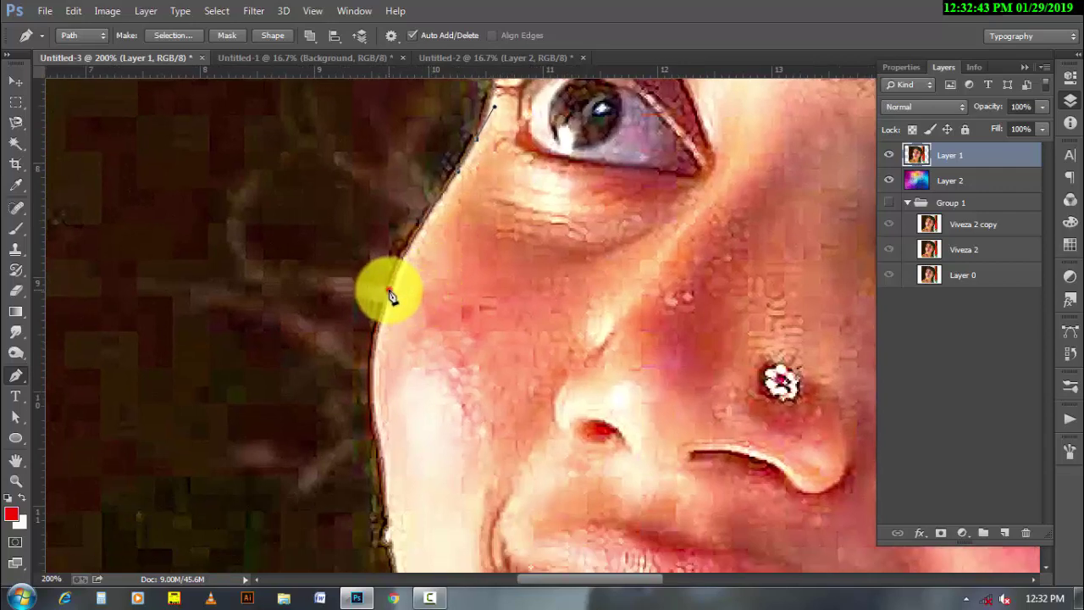
left_click_drag(388, 291, 380, 324)
left_click(410, 371)
scroll(415, 339, "down", 5)
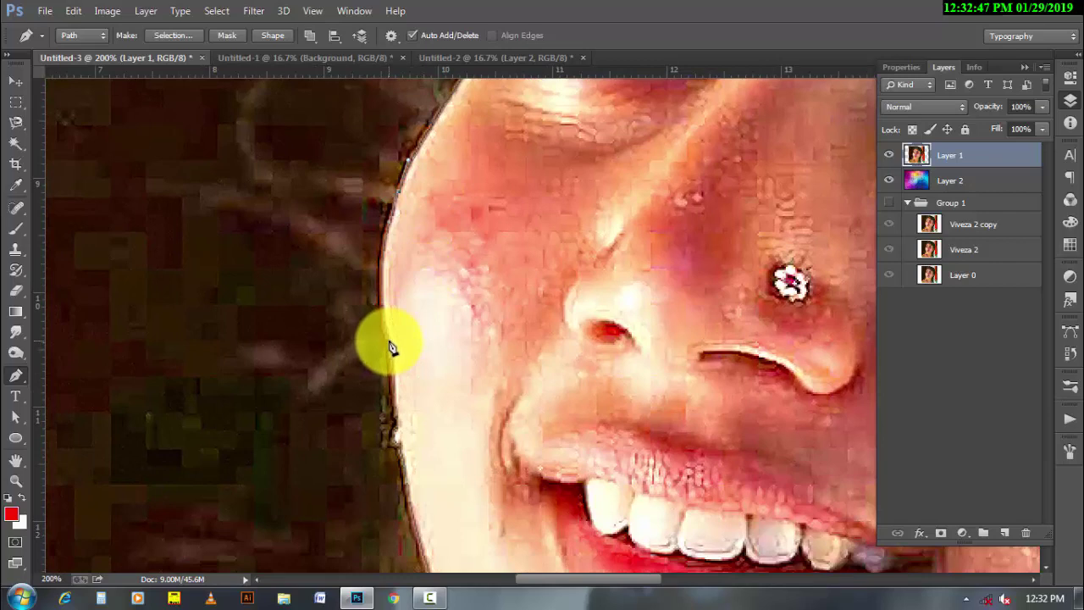
mouse_move(388, 342)
left_mouse_down()
mouse_move(400, 385)
mouse_move(395, 367)
left_mouse_up()
left_click(416, 392)
scroll(415, 339, "down", 6)
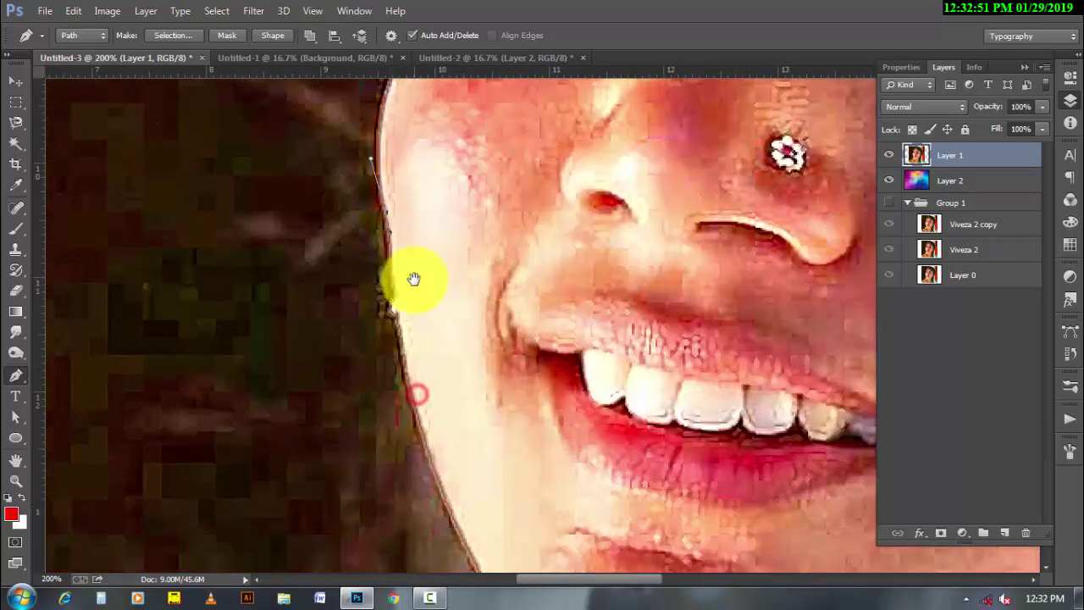
Continue the path along the jawline, under the chin and around the earring
left_click(395, 288)
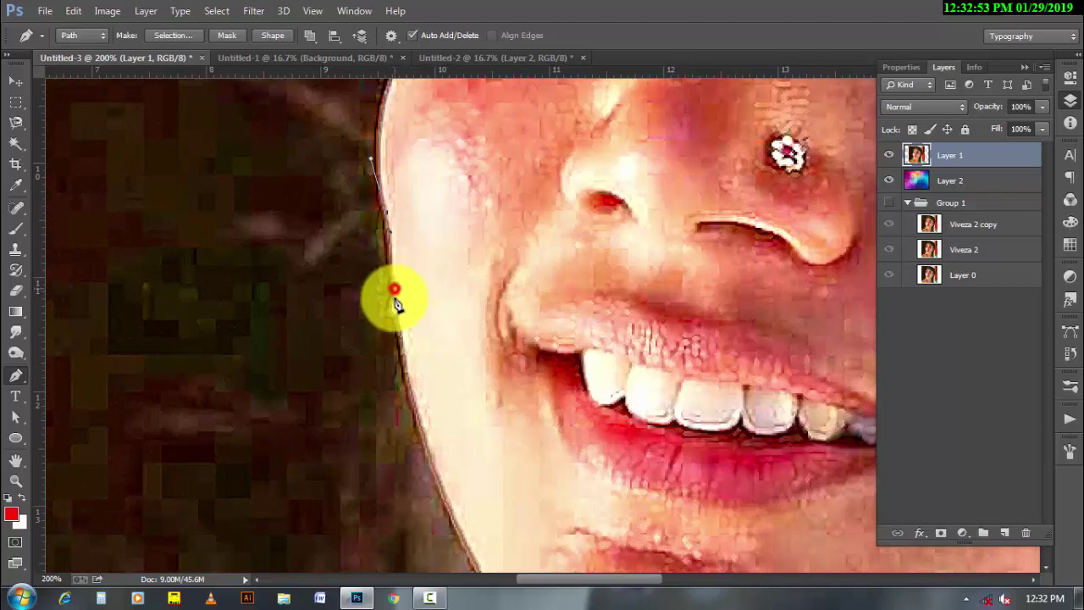
left_click(425, 344)
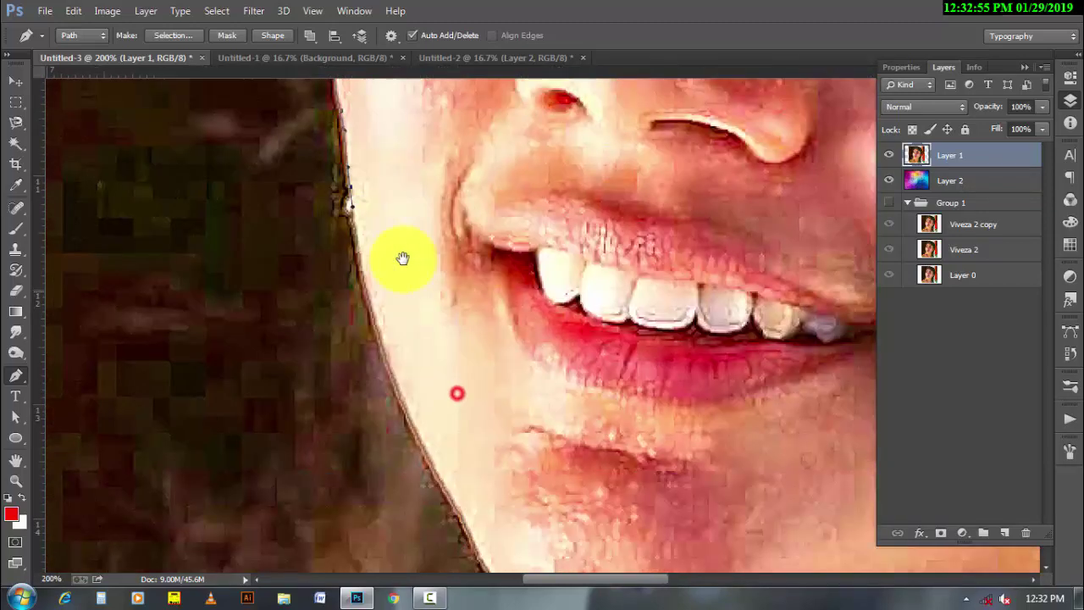
scroll(401, 256, "down", 3)
left_click_drag(401, 292, 379, 224)
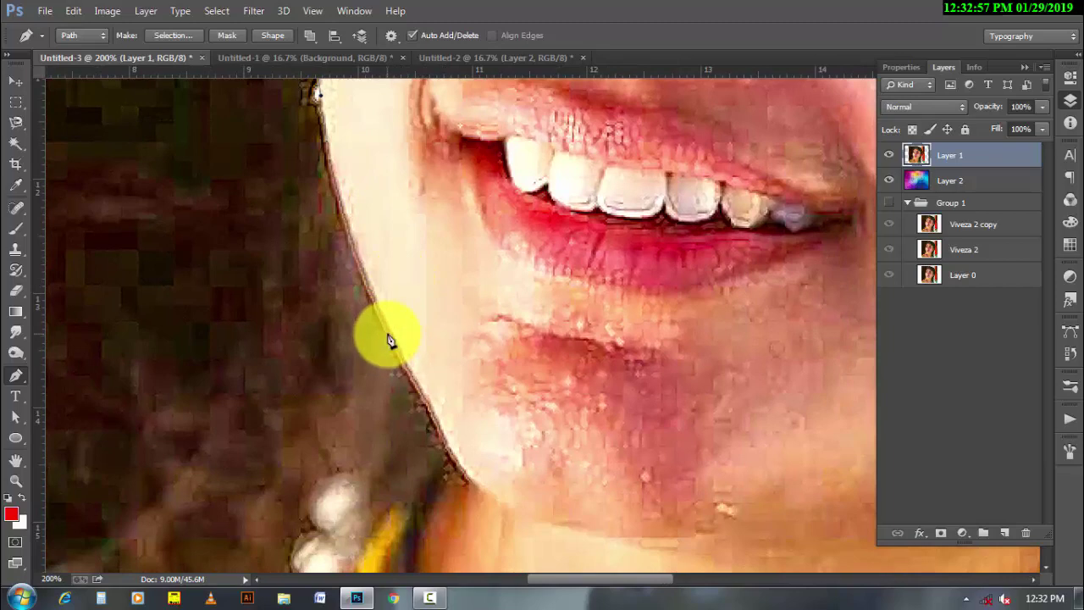
left_click(391, 335)
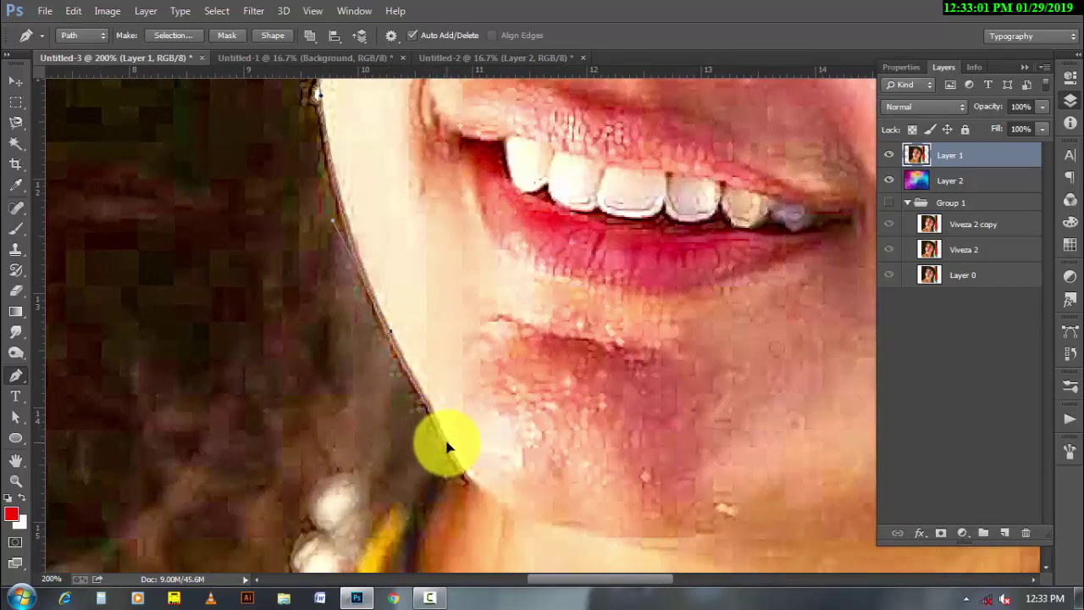
scroll(498, 322, "down", 3)
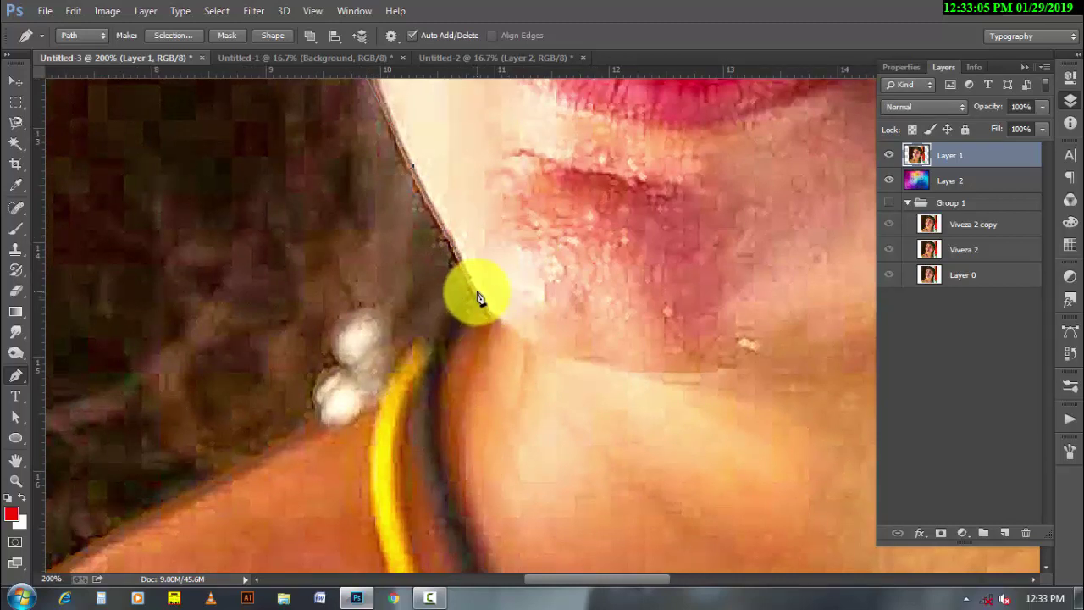
mouse_move(475, 296)
left_mouse_down()
mouse_move(436, 353)
mouse_move(399, 360)
left_mouse_up()
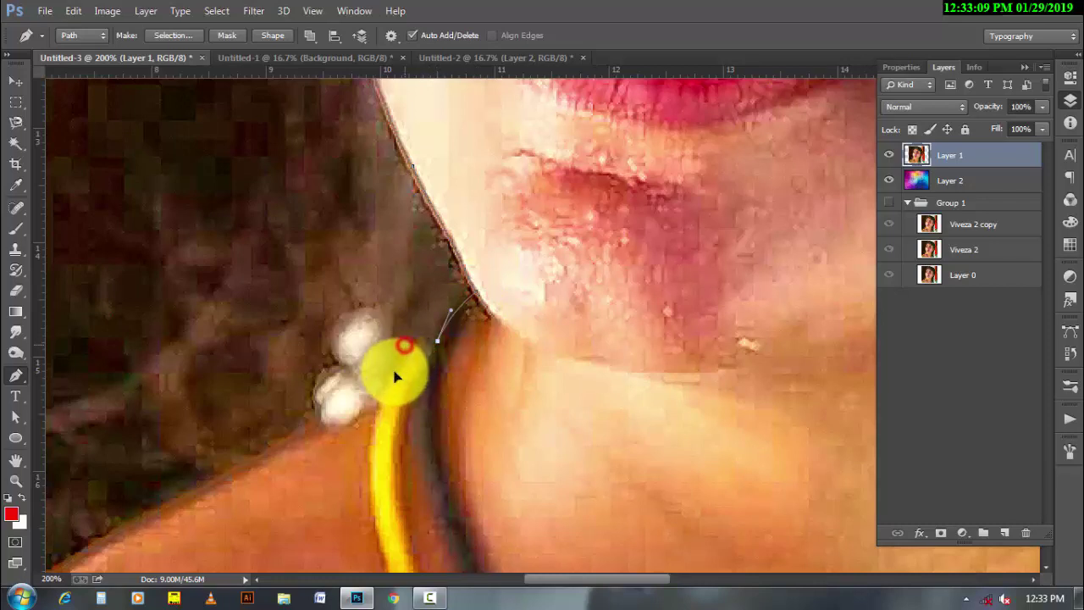
mouse_move(404, 346)
left_mouse_down()
mouse_move(395, 330)
mouse_move(303, 354)
left_mouse_up()
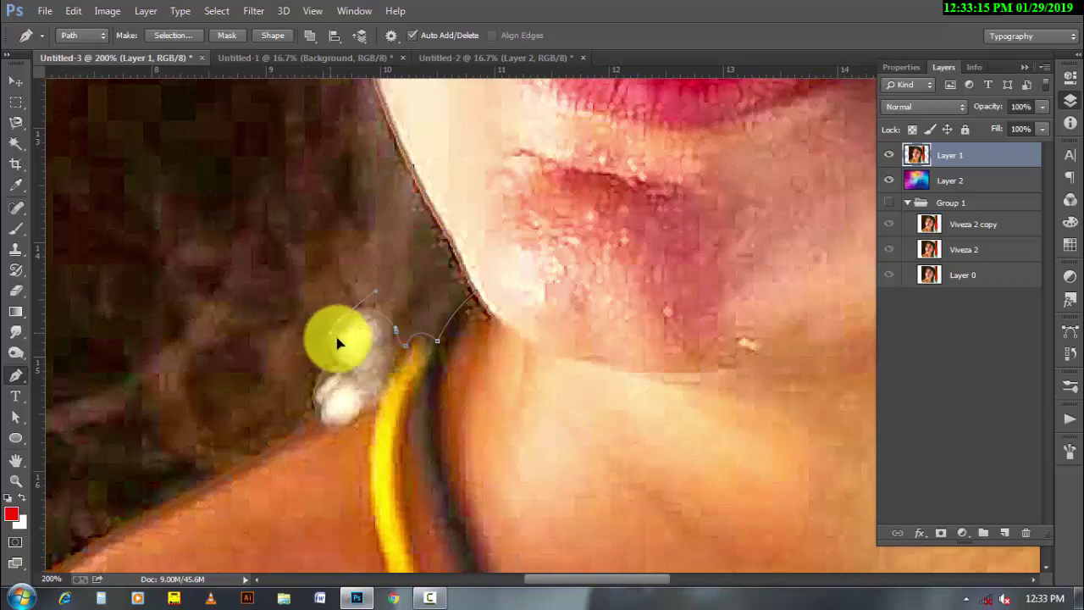
left_click(345, 365)
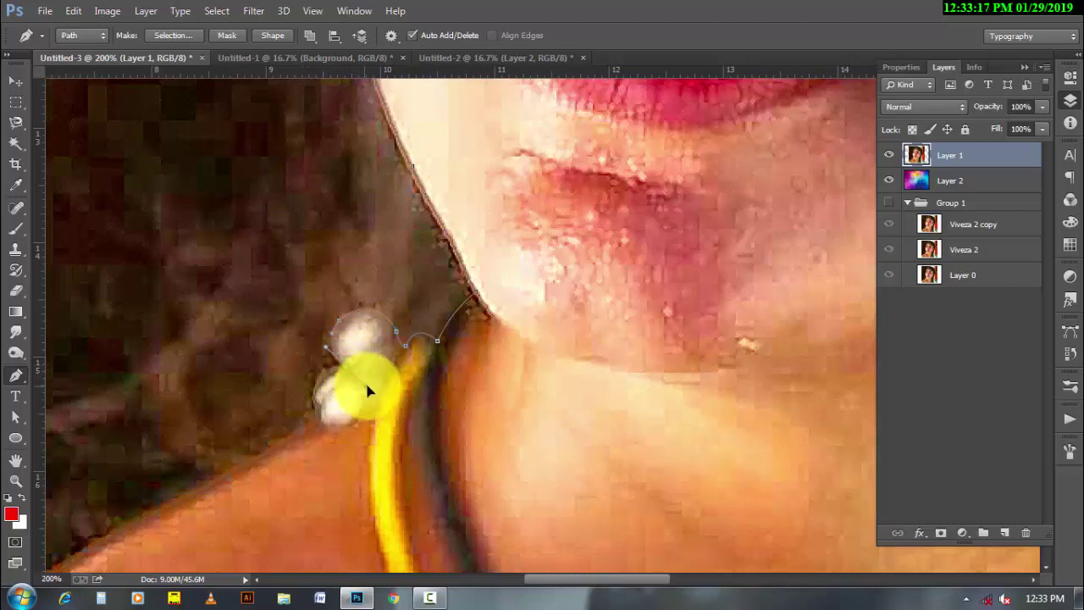
mouse_move(358, 403)
left_mouse_down()
mouse_move(386, 308)
mouse_move(378, 329)
mouse_move(348, 339)
mouse_move(347, 330)
left_mouse_up()
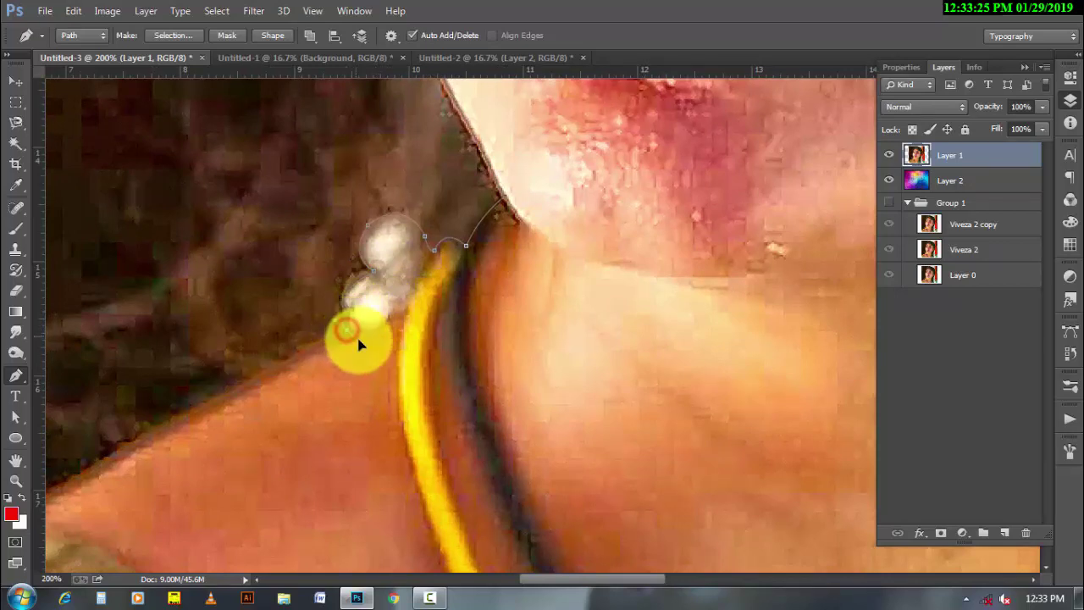
Run the path over the shoulder, along the bottom past the green cloth, and close it
left_click_drag(307, 370, 575, 228)
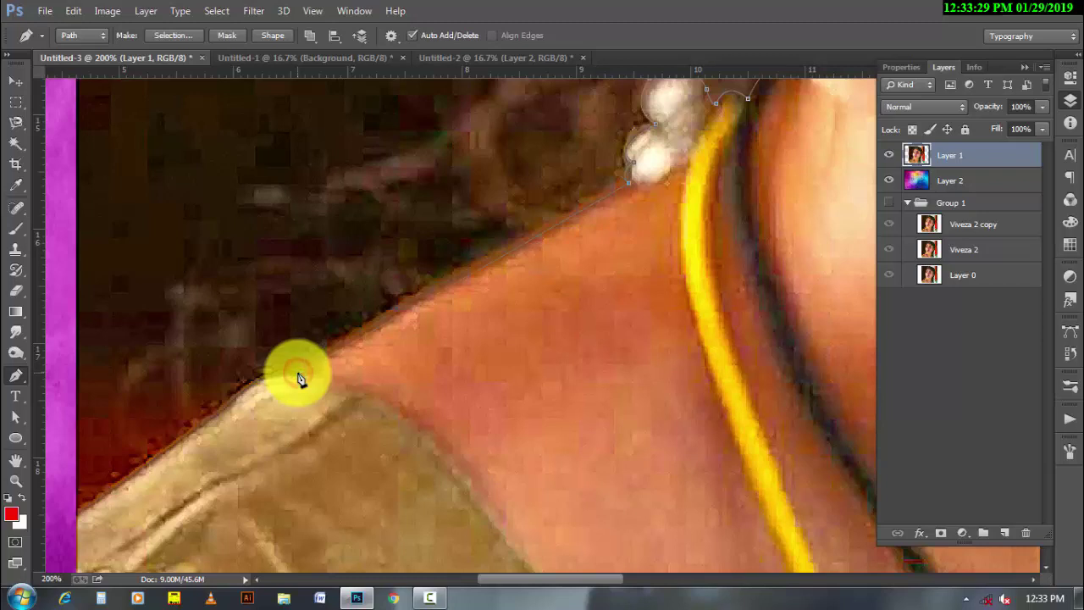
left_click_drag(298, 379, 380, 316)
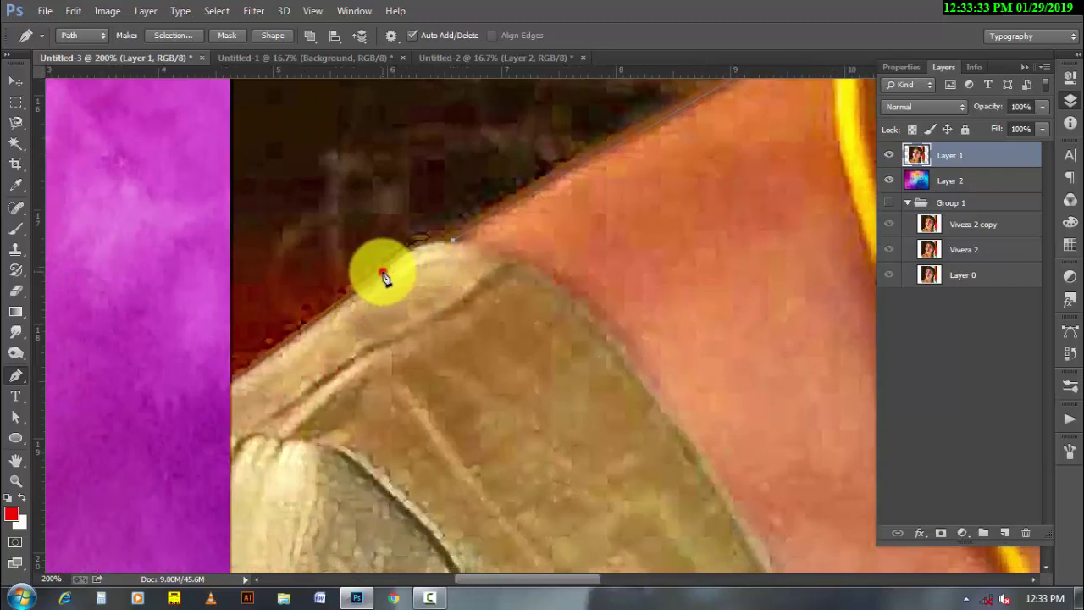
left_click_drag(383, 271, 368, 305)
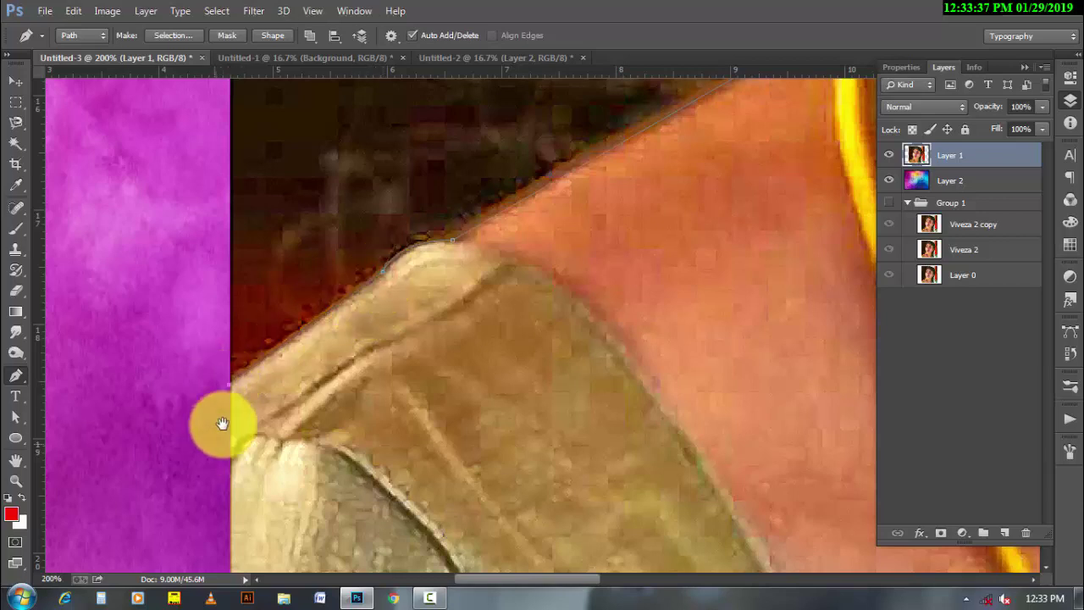
left_click_drag(223, 424, 248, 230)
left_click(169, 291)
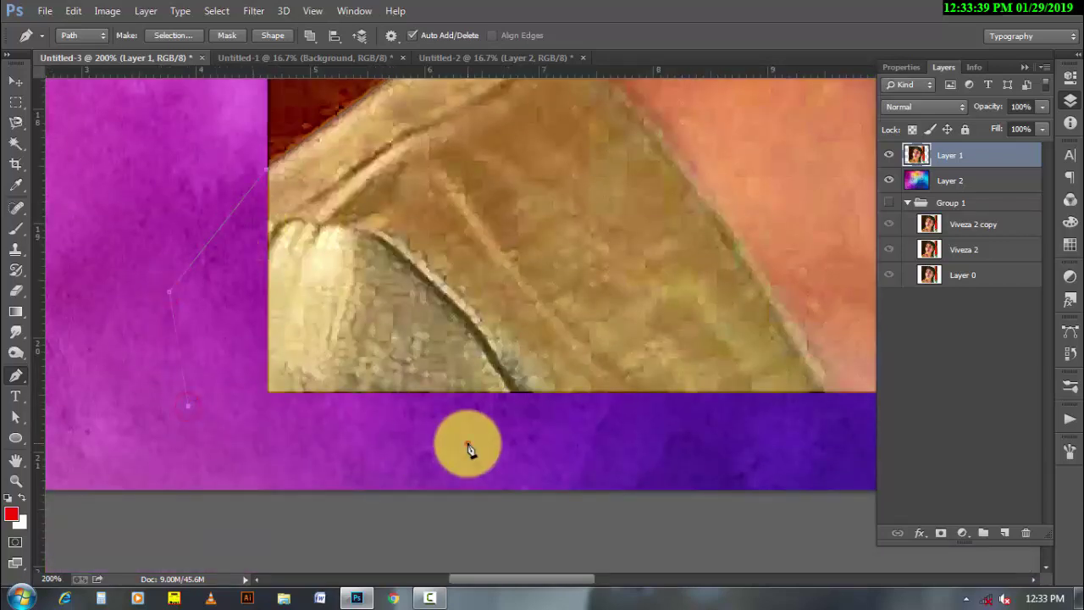
left_click_drag(721, 440, 359, 443)
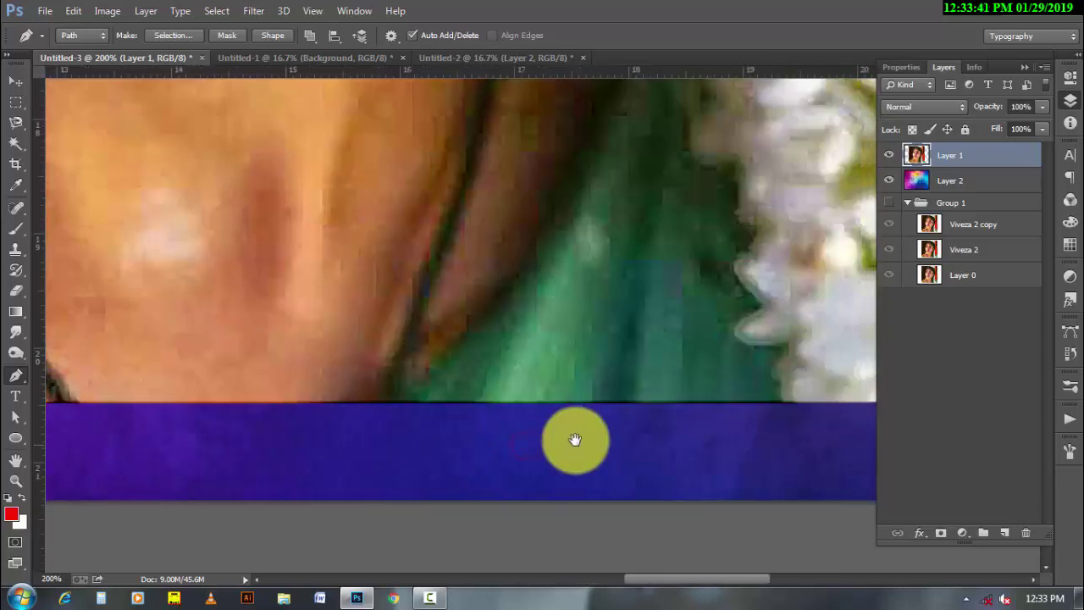
left_click_drag(576, 438, 317, 443)
left_click_drag(738, 449, 380, 450)
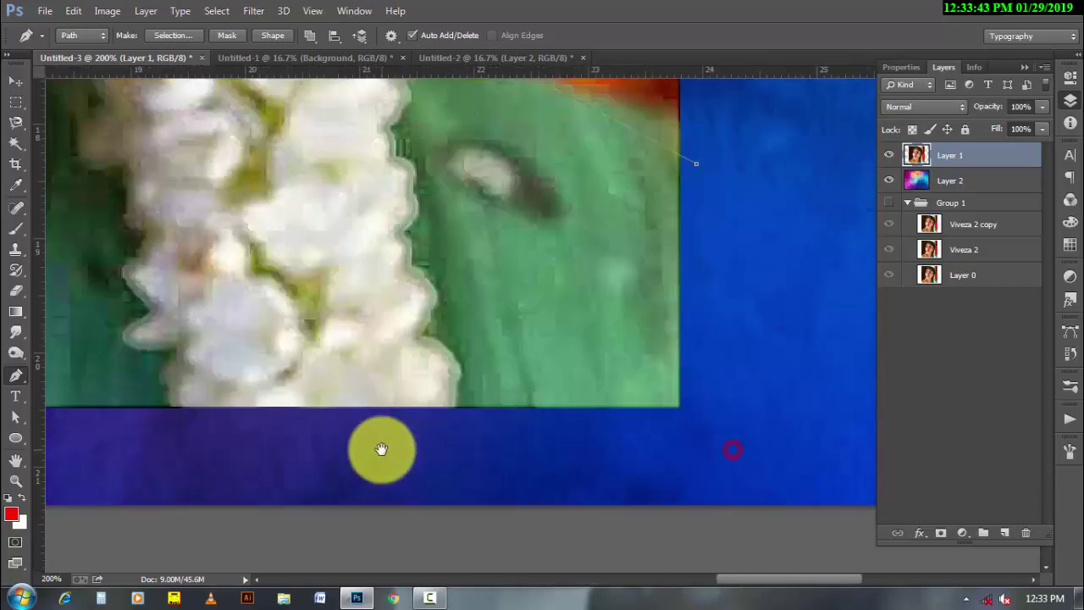
left_click(701, 448)
left_click(719, 230)
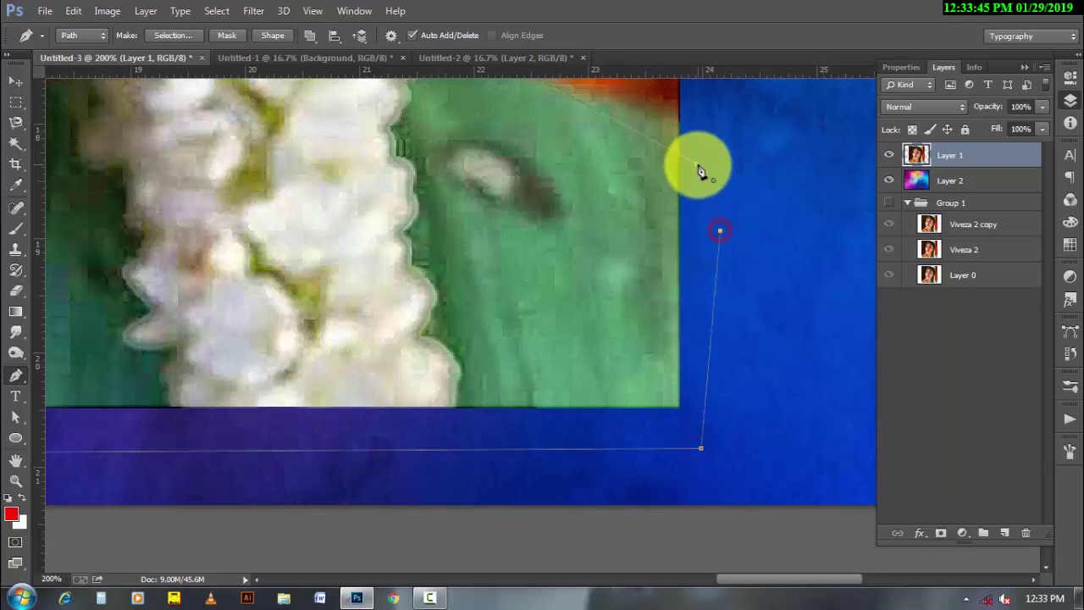
left_click(696, 163)
Convert the closed path to a selection, mask Layer 1 with it, and zoom out
right_click(514, 234)
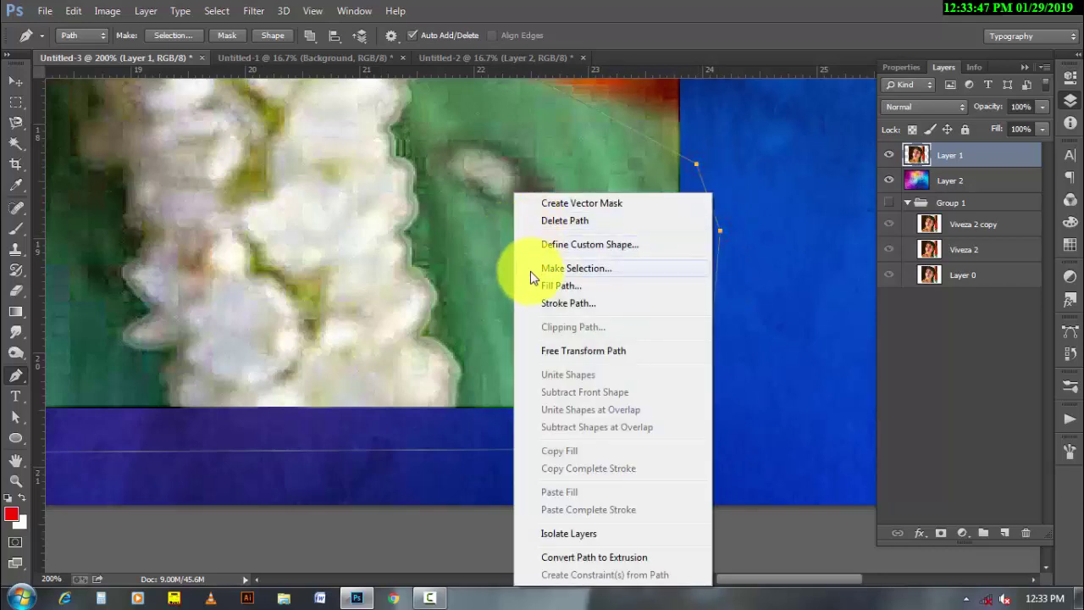
left_click(530, 269)
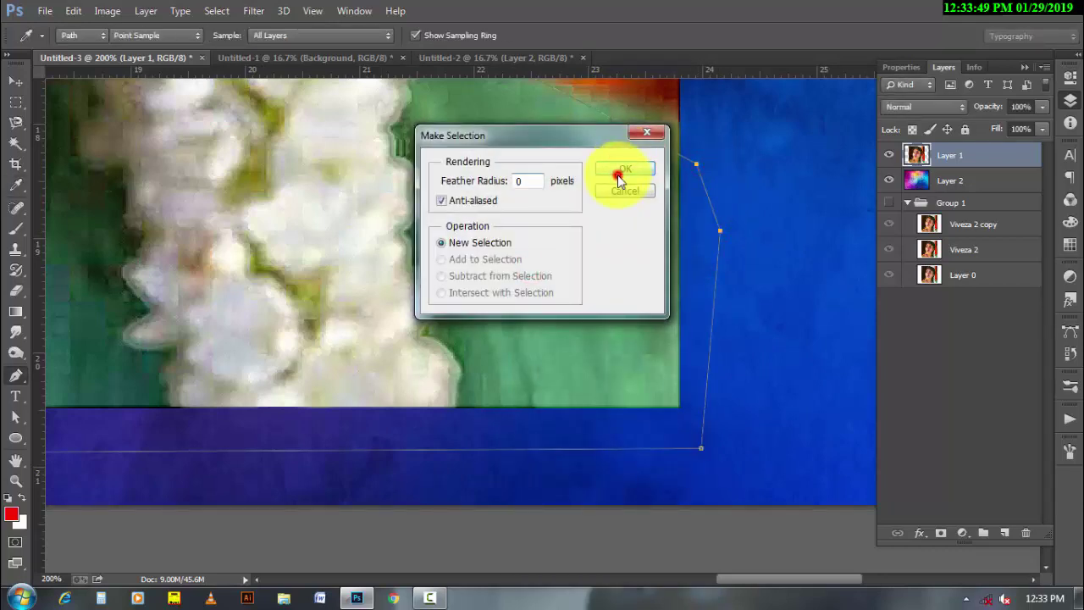
left_click(623, 166)
left_click(941, 534)
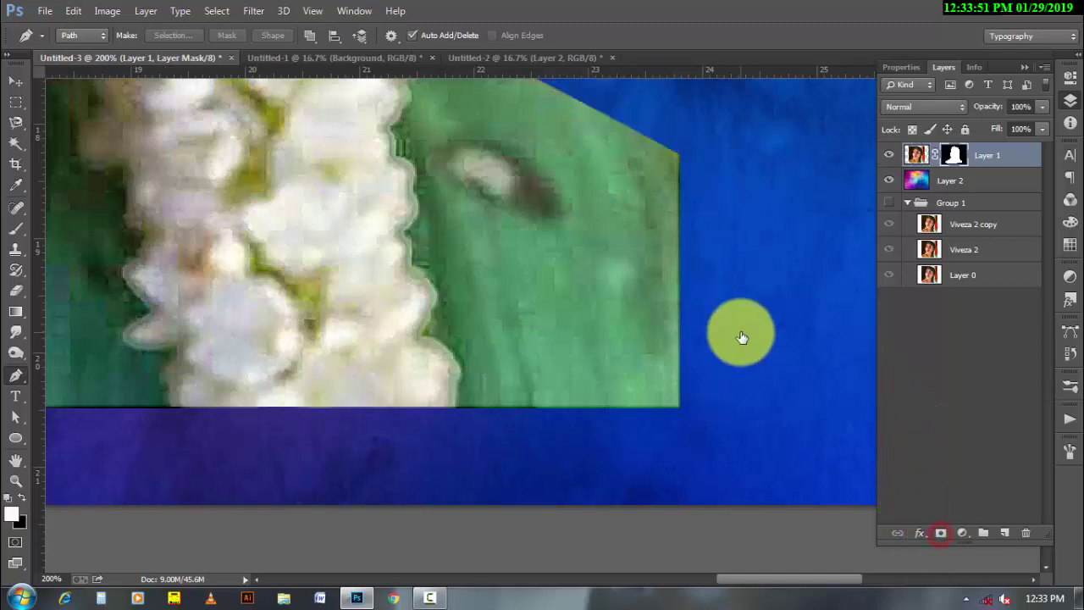
left_click(460, 284, "alt")
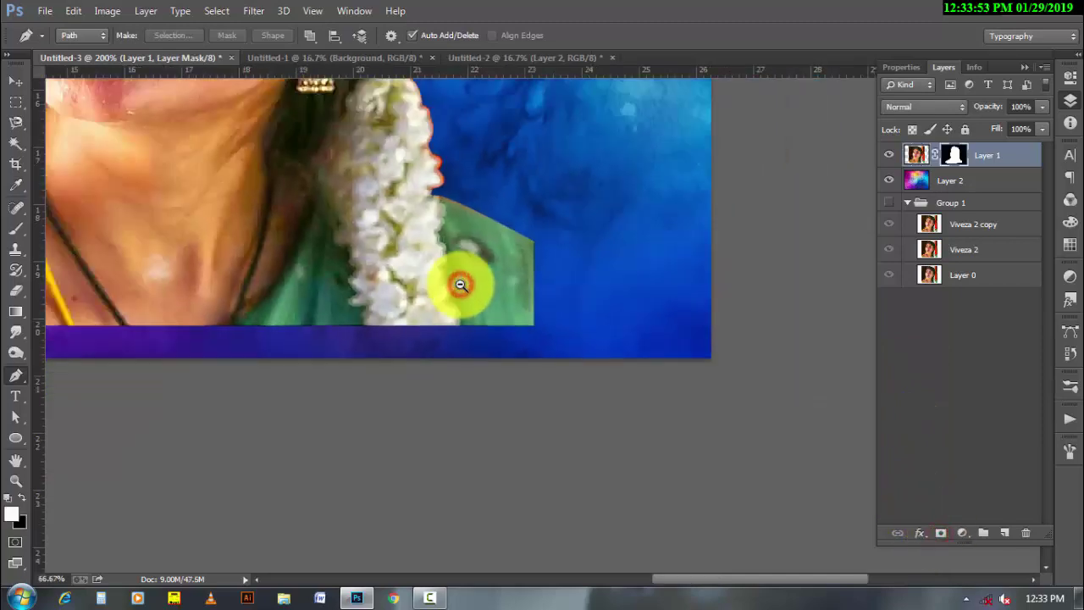
left_click(398, 224, "ctrl")
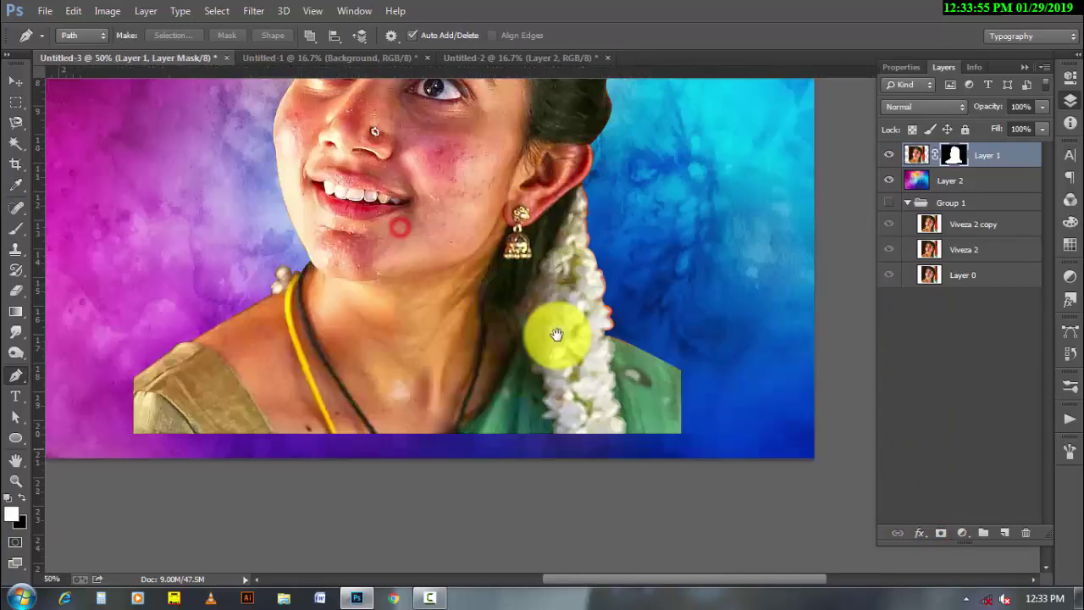
left_click(508, 276, "alt")
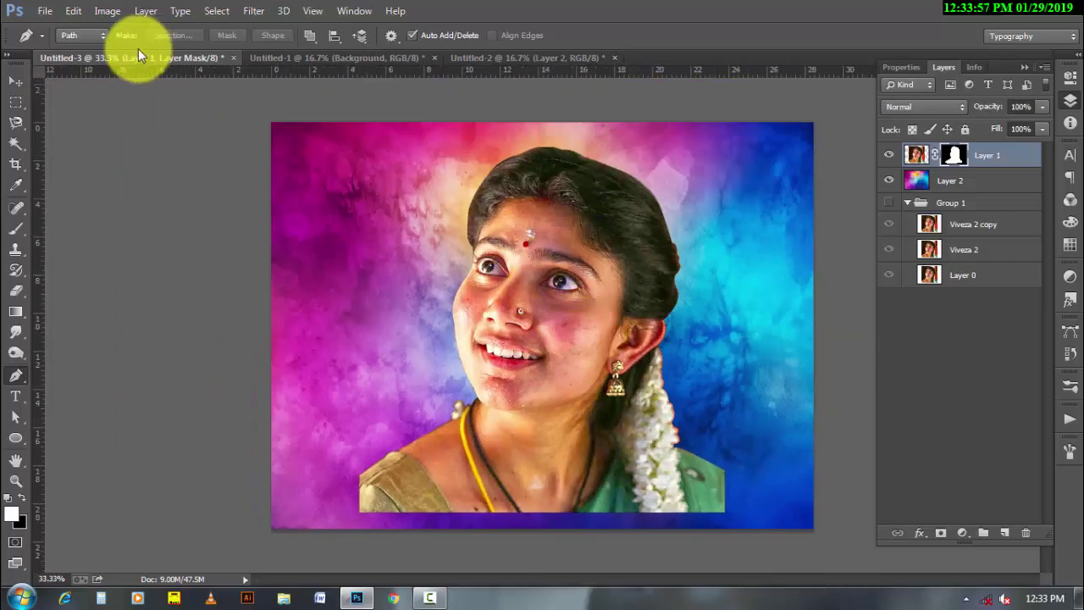
Duplicate Layer 1, apply the copy's mask, delete the original's mask and keep Layer 1 hidden
left_click(17, 82)
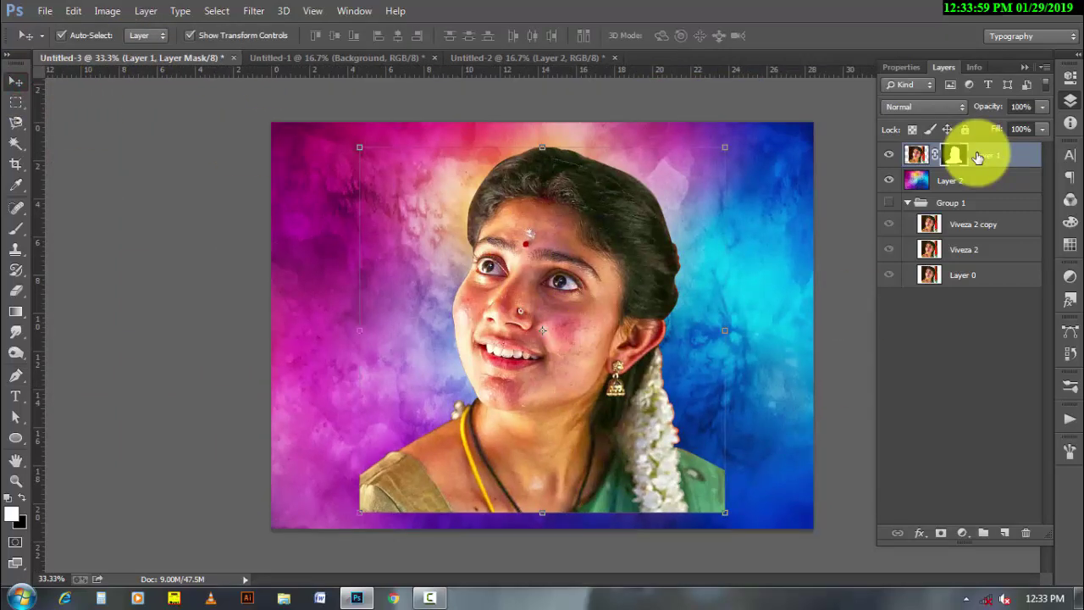
key("ctrl+j")
left_click(888, 179)
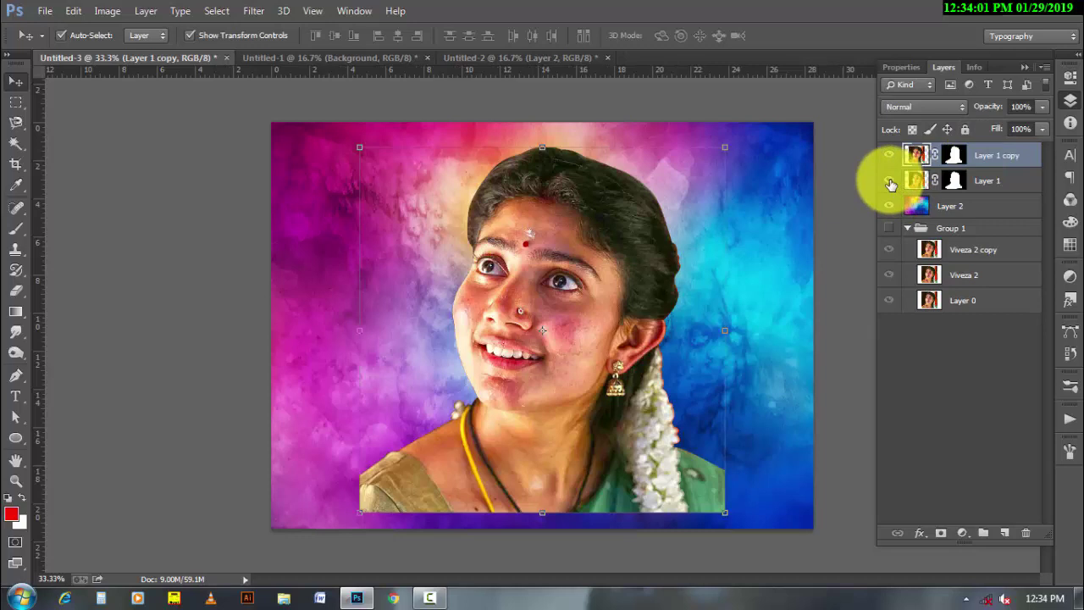
right_click(952, 156)
left_click(942, 212)
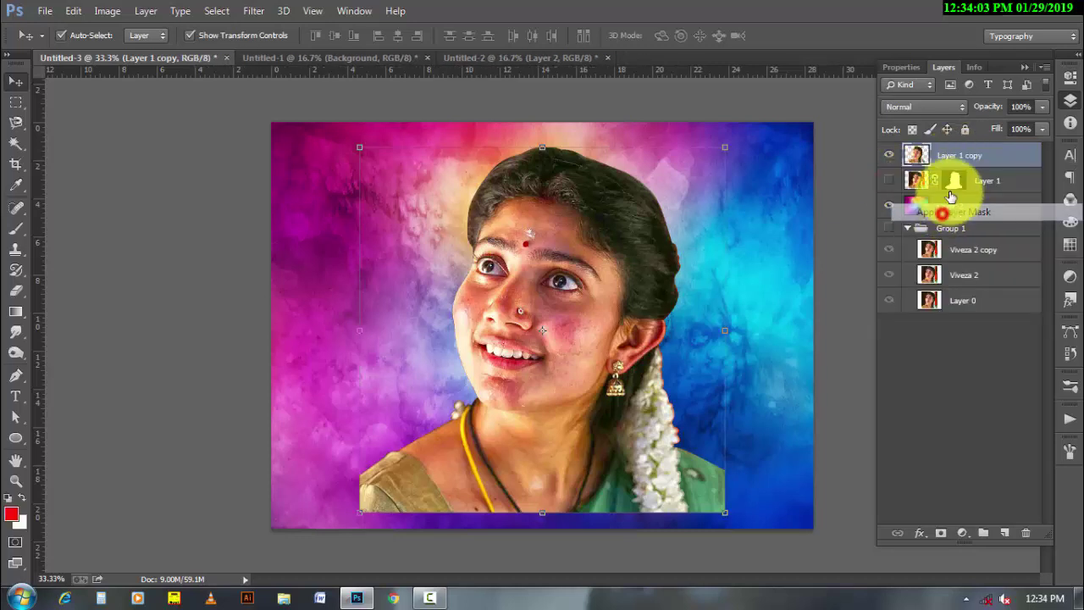
right_click(952, 184)
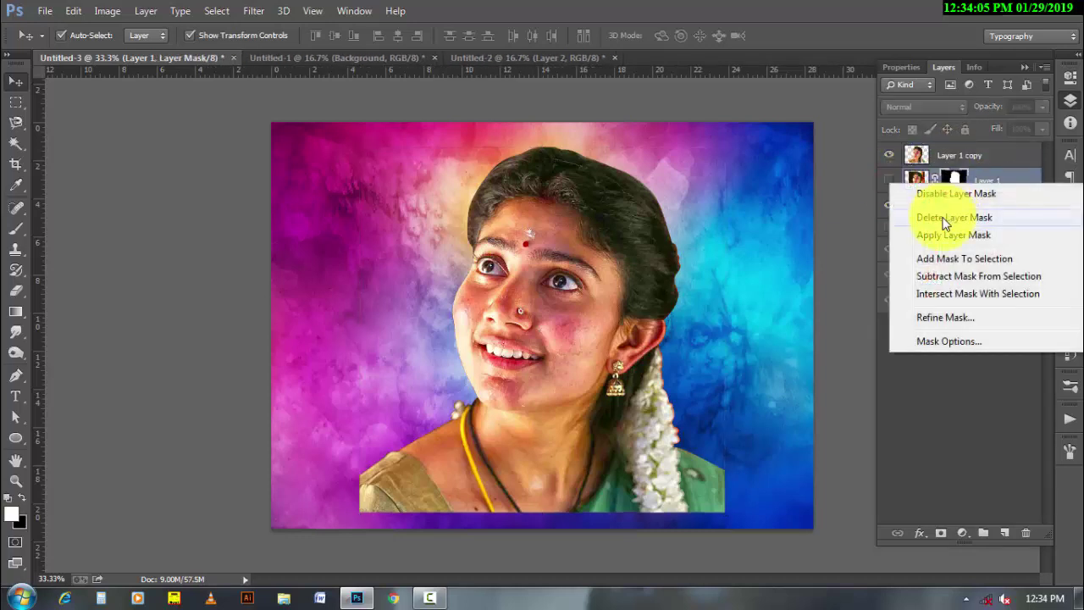
left_click(936, 214)
left_click(891, 179)
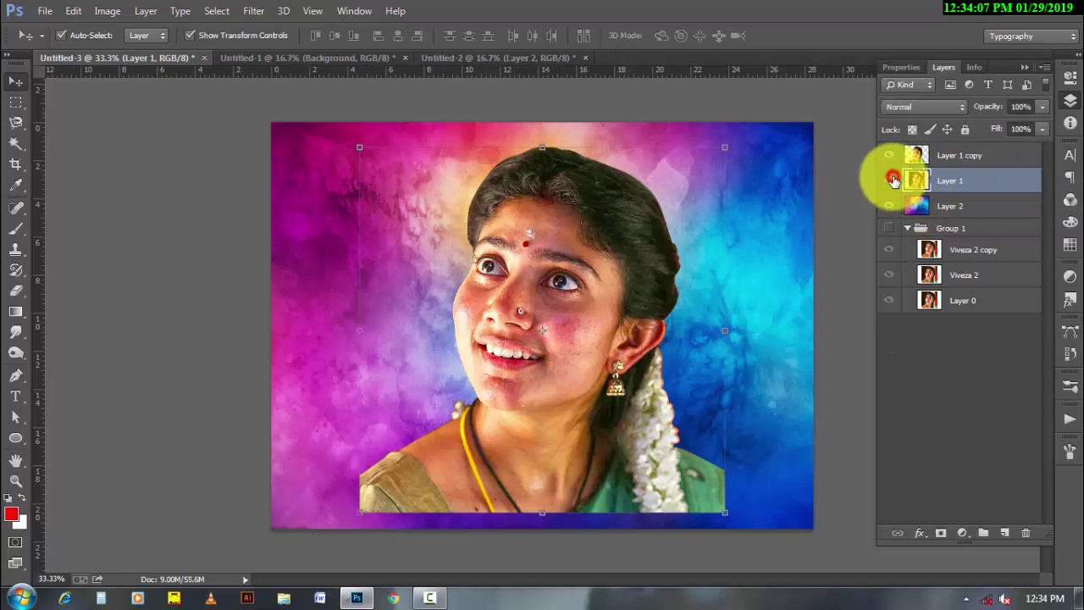
left_click(893, 179)
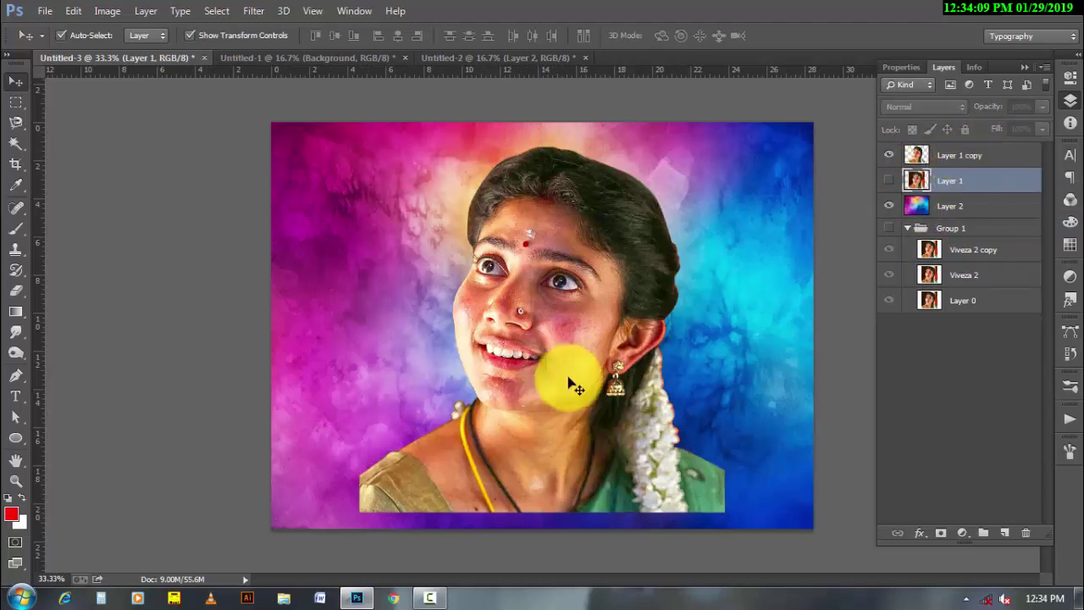
left_click(433, 598)
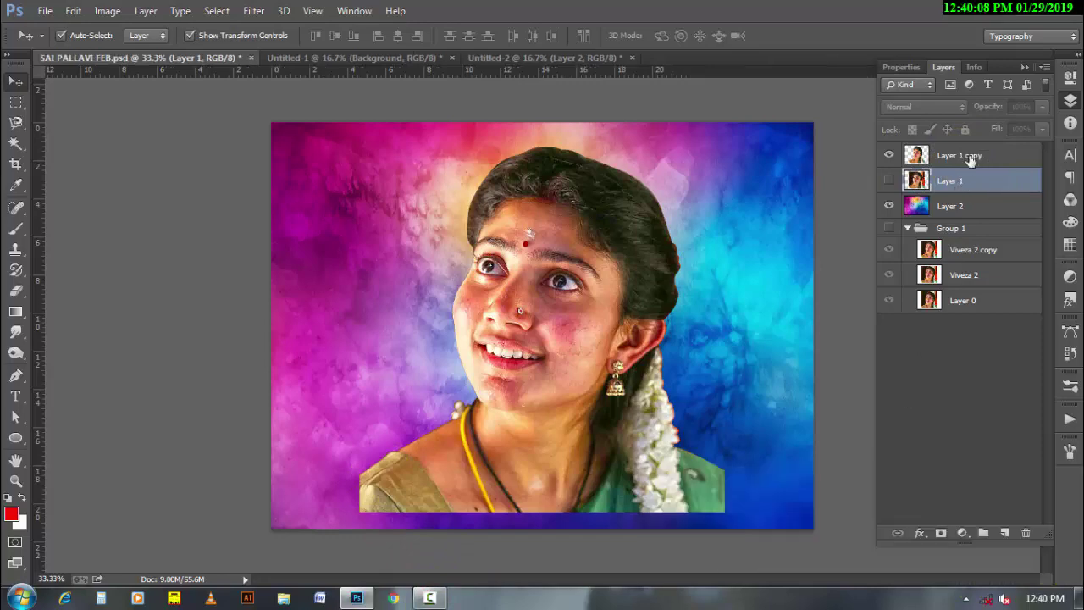
Blur watercolour Layer 2 with a 10 px Gaussian Blur and duplicate it as Layer 2 copy
left_click(963, 208)
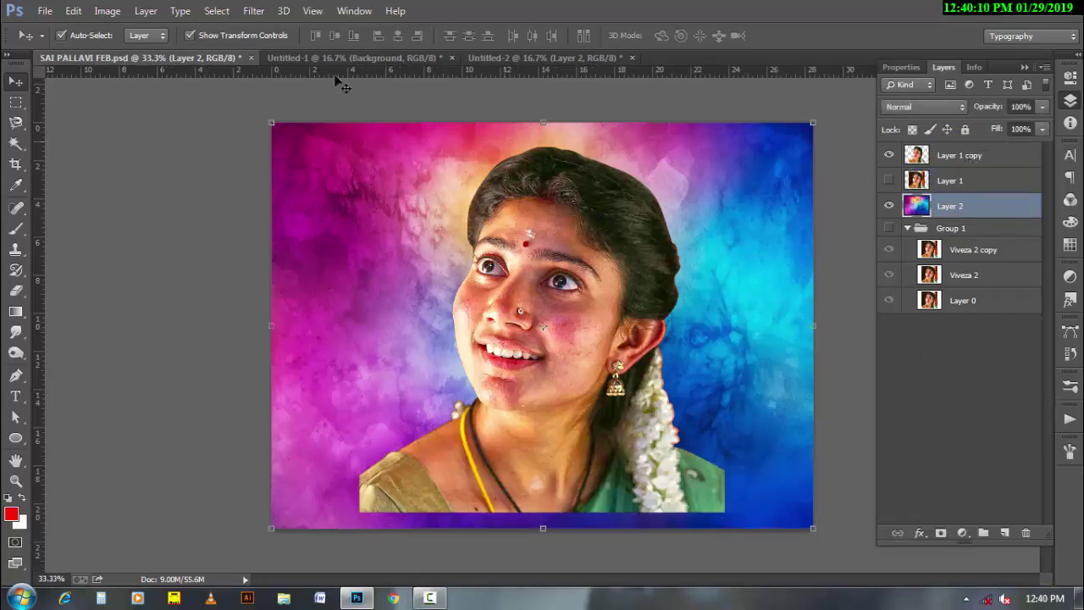
left_click(257, 12)
mouse_move(261, 186)
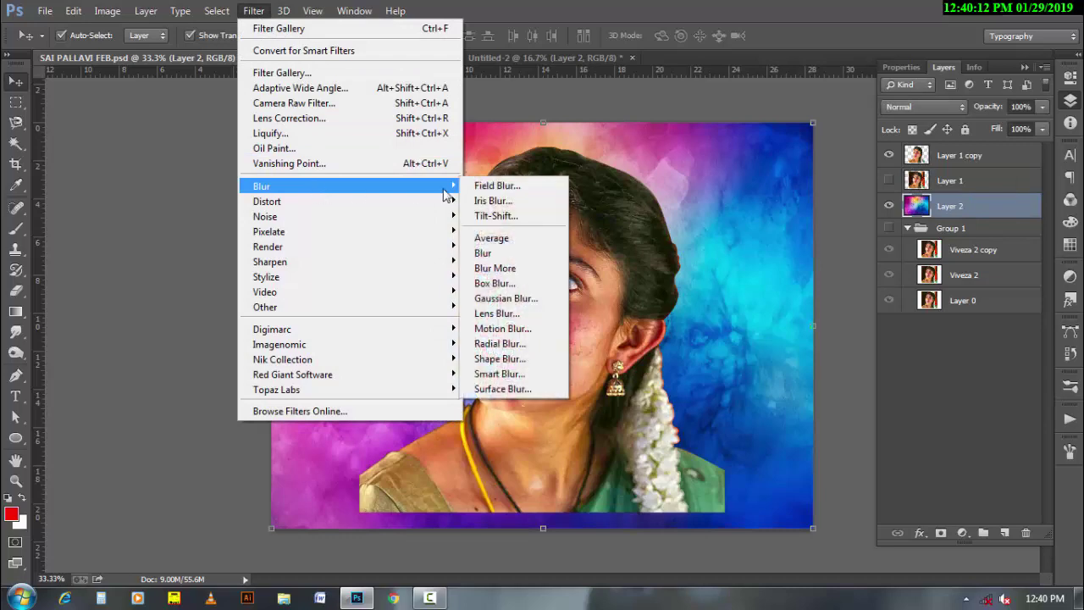
left_click(534, 301)
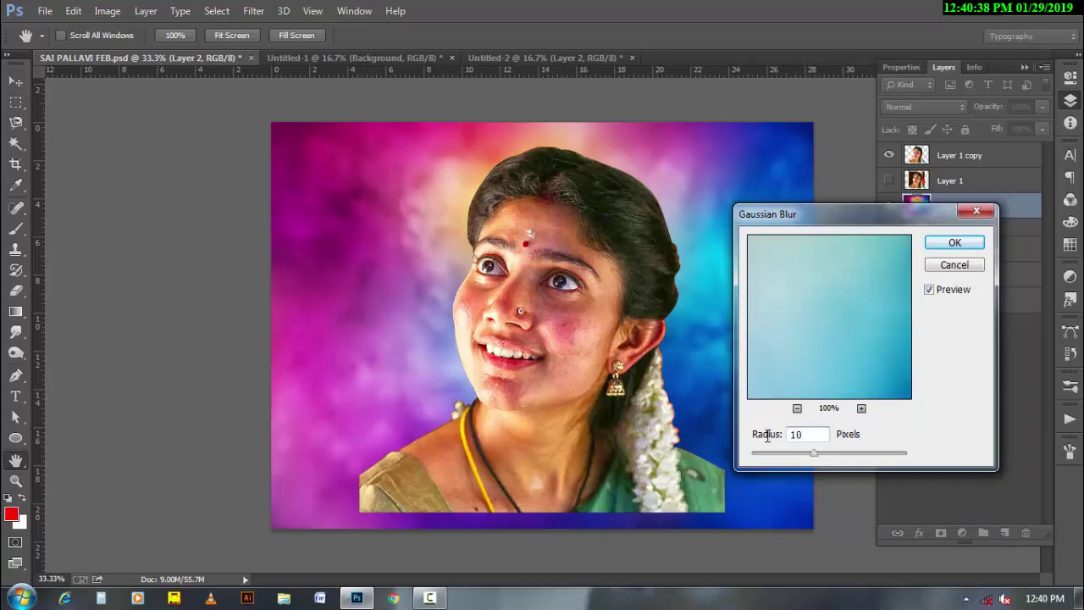
left_click(951, 244)
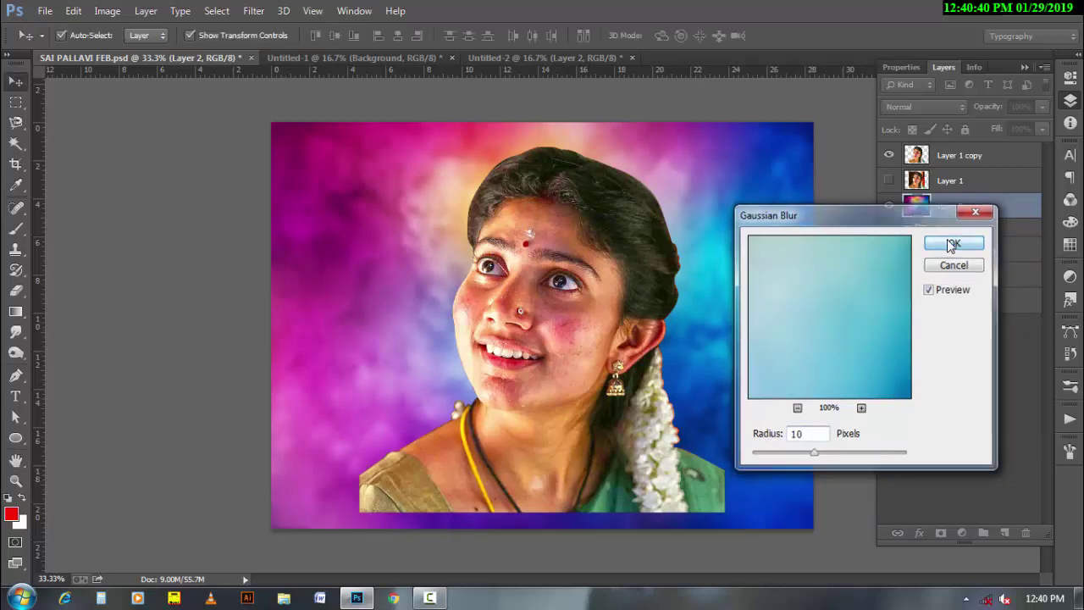
key("ctrl+j")
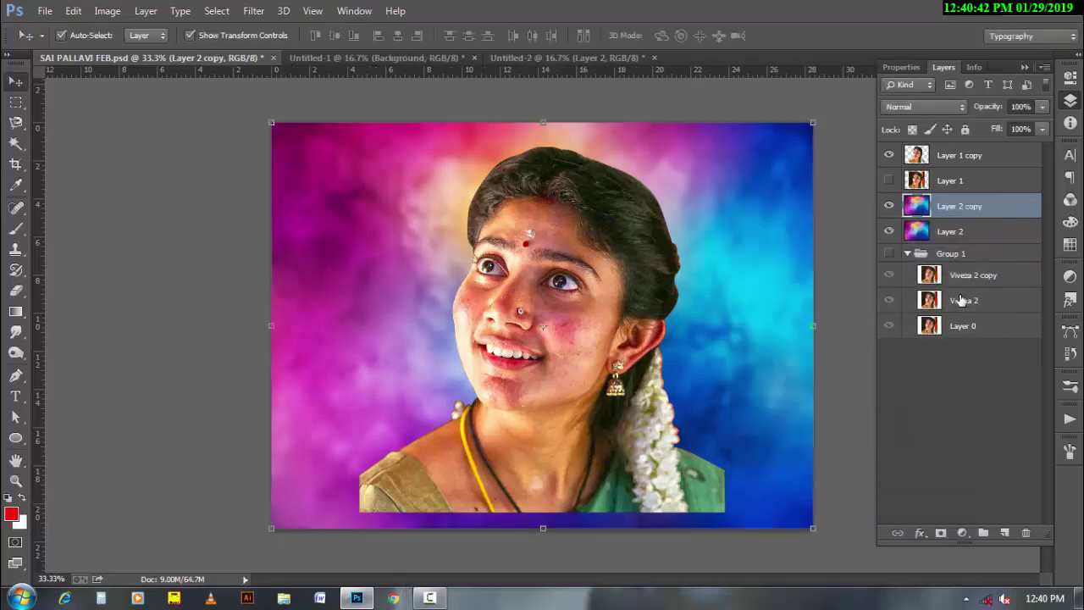
Move Layer 2 copy to the top, add a white layer mask, and set a soft 1300 px brush
key("ctrl+shift+bracketright")
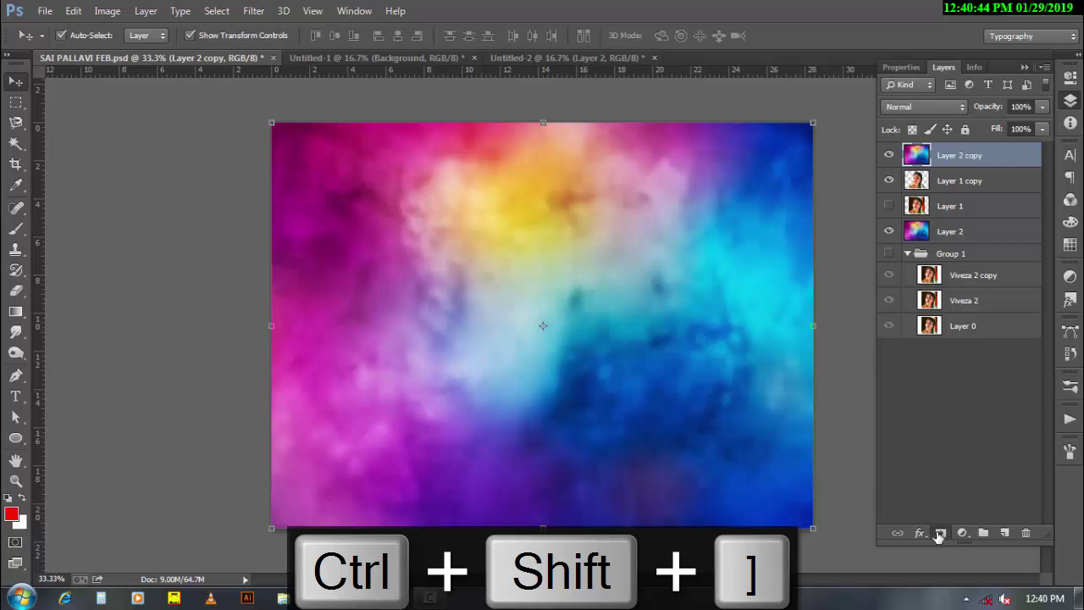
left_click(939, 533)
left_click(13, 232)
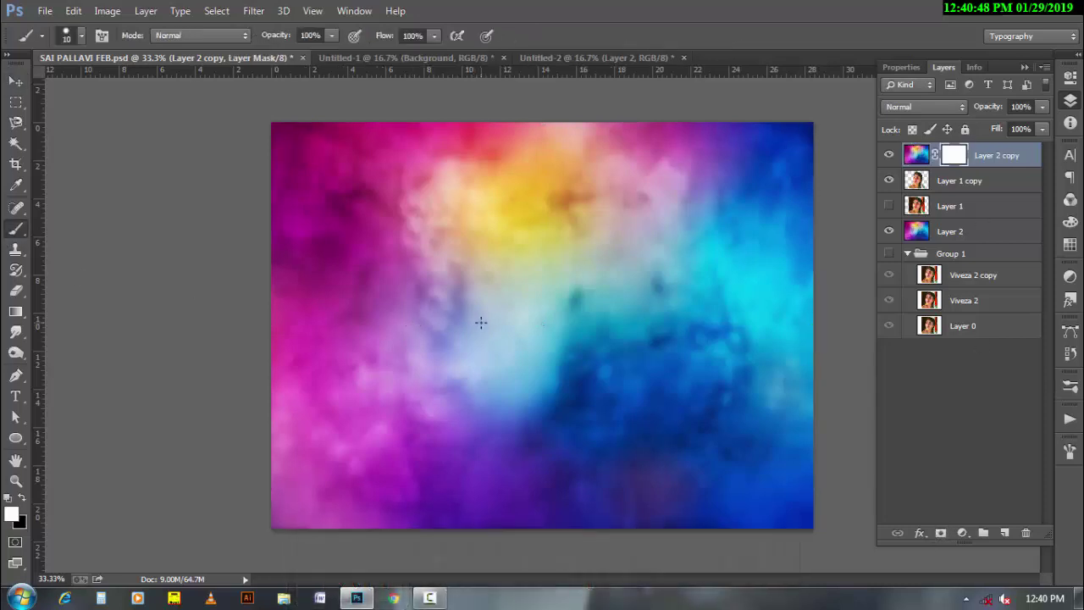
key("bracketright")
key("bracketright")
key("bracketright")
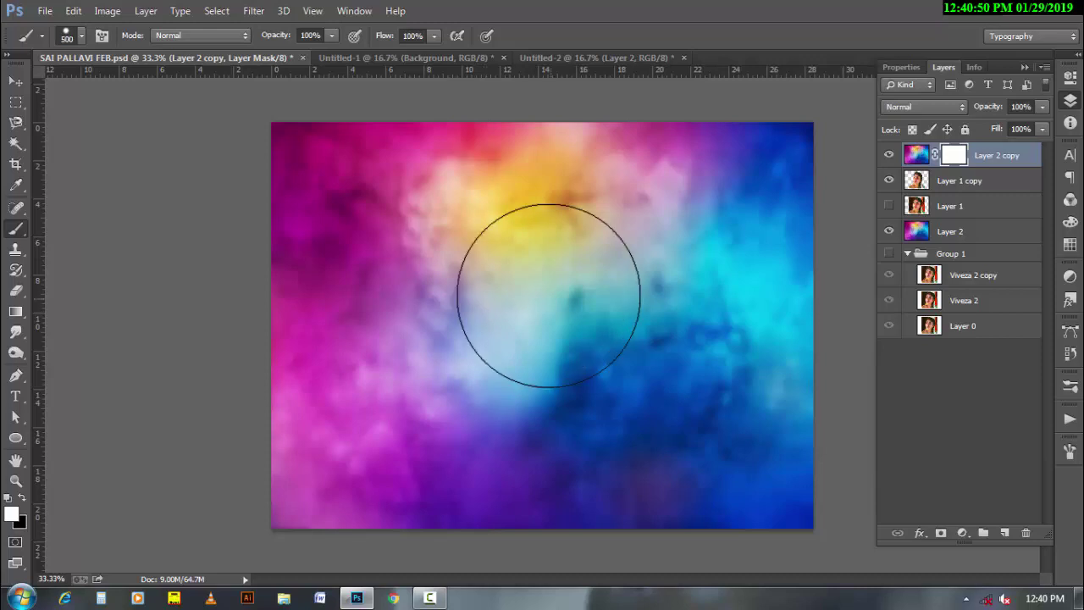
key("bracketright")
key("bracketright")
key("bracketright")
right_click(479, 187)
key("bracketright")
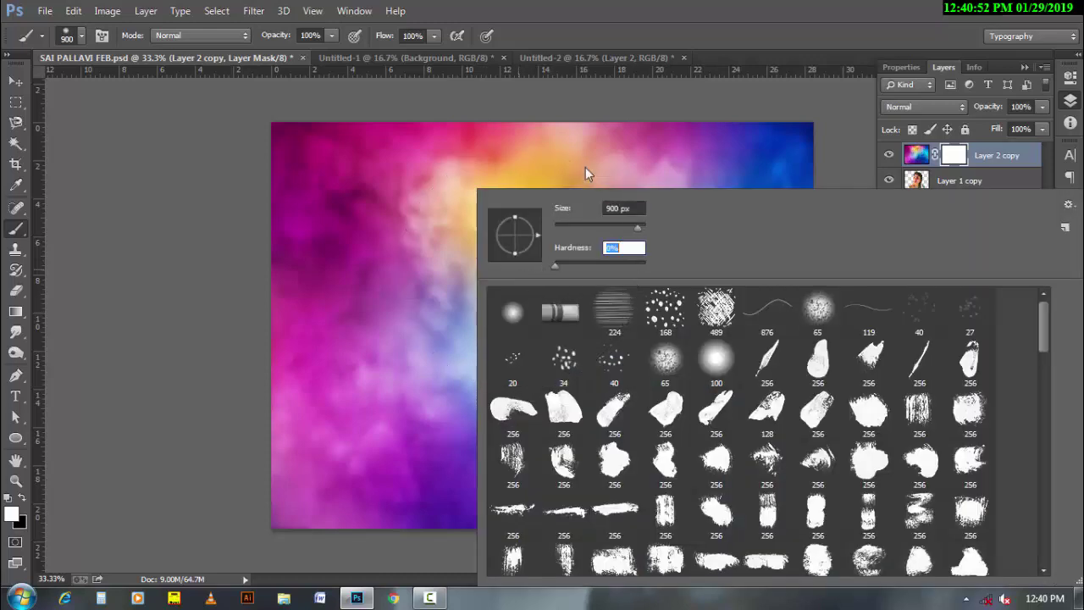
key("Return")
key("bracketright")
key("bracketright")
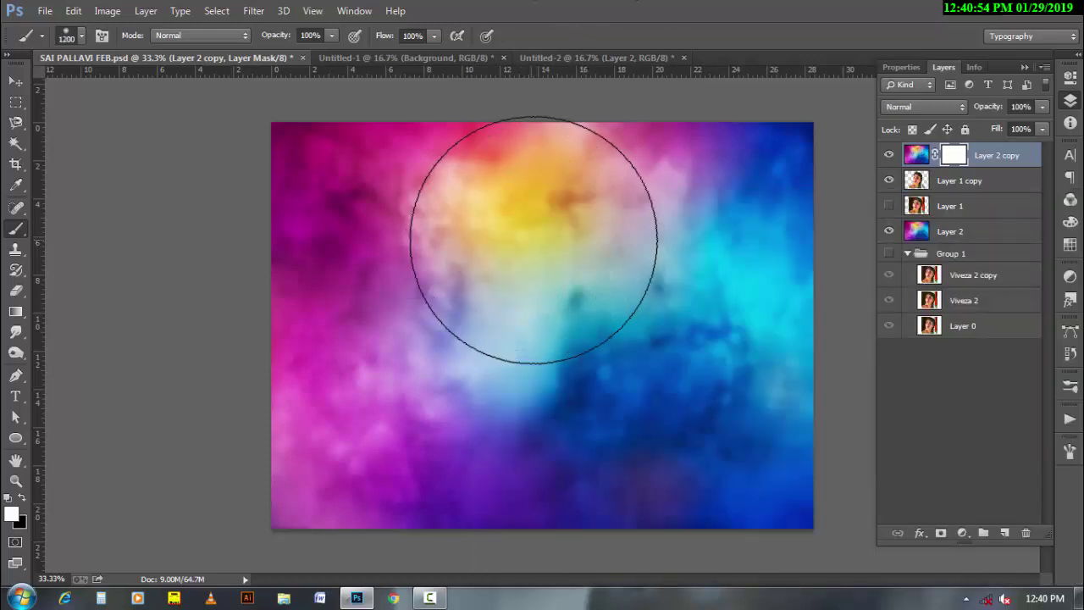
key("bracketright")
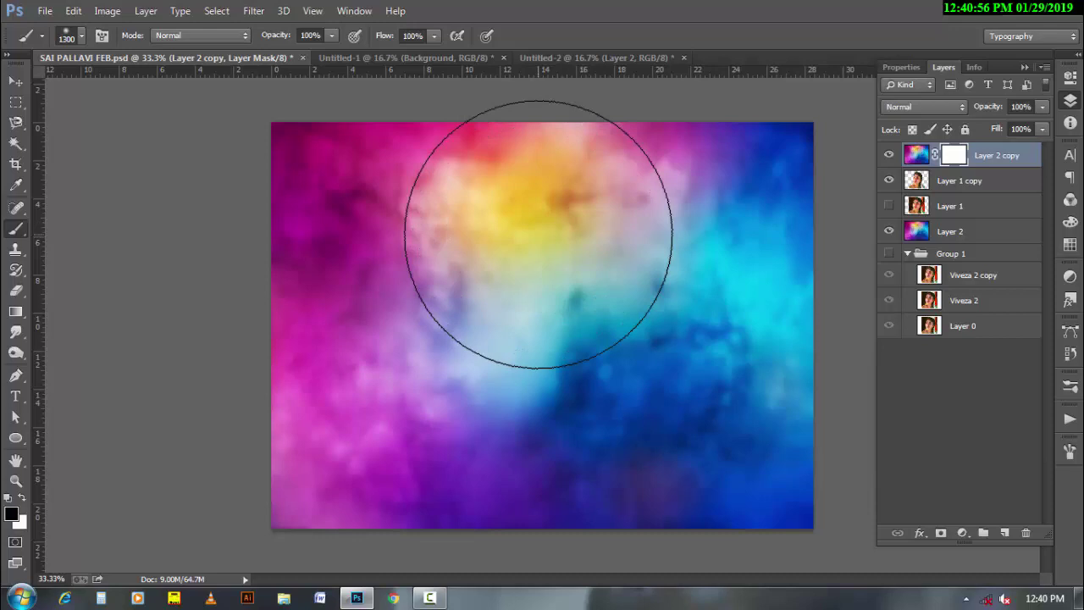
Paint the mask black over the face, smile, neck, hair, ear and jasmine flowers
left_click(539, 233)
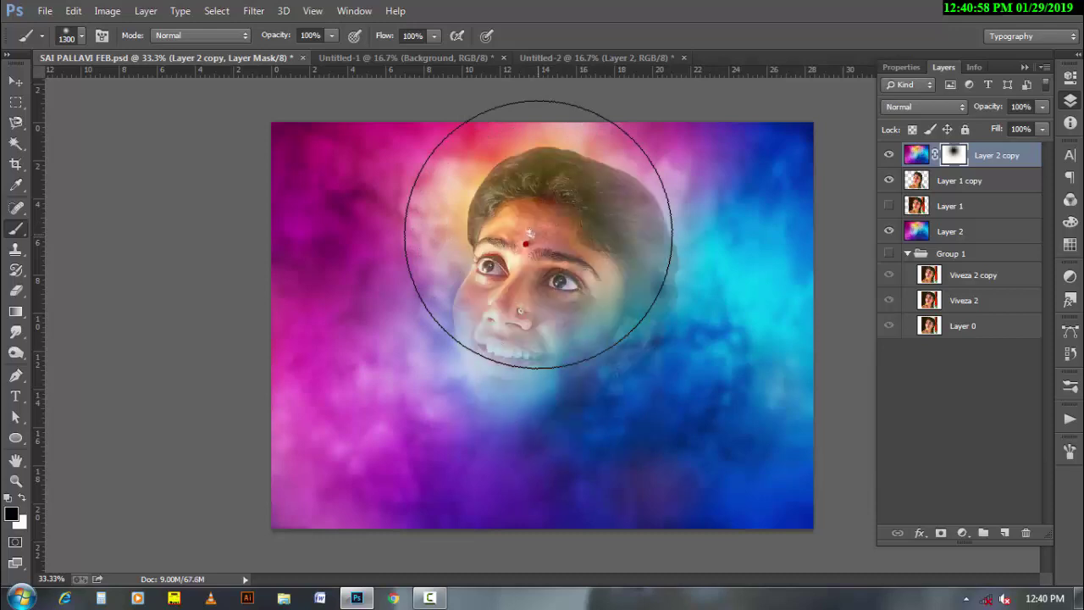
left_click(527, 373)
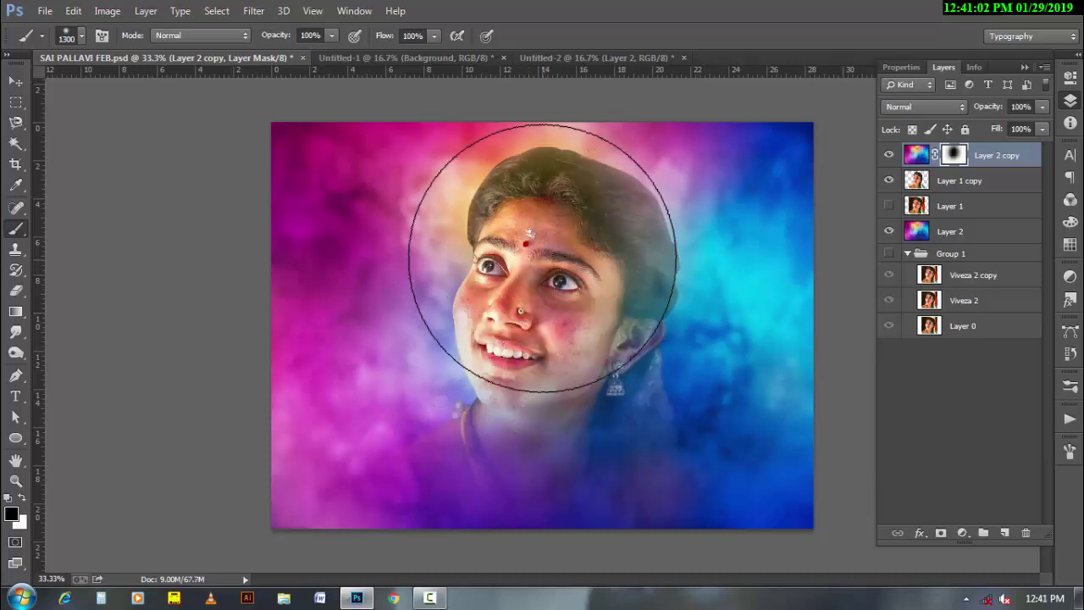
left_click_drag(542, 229, 610, 214)
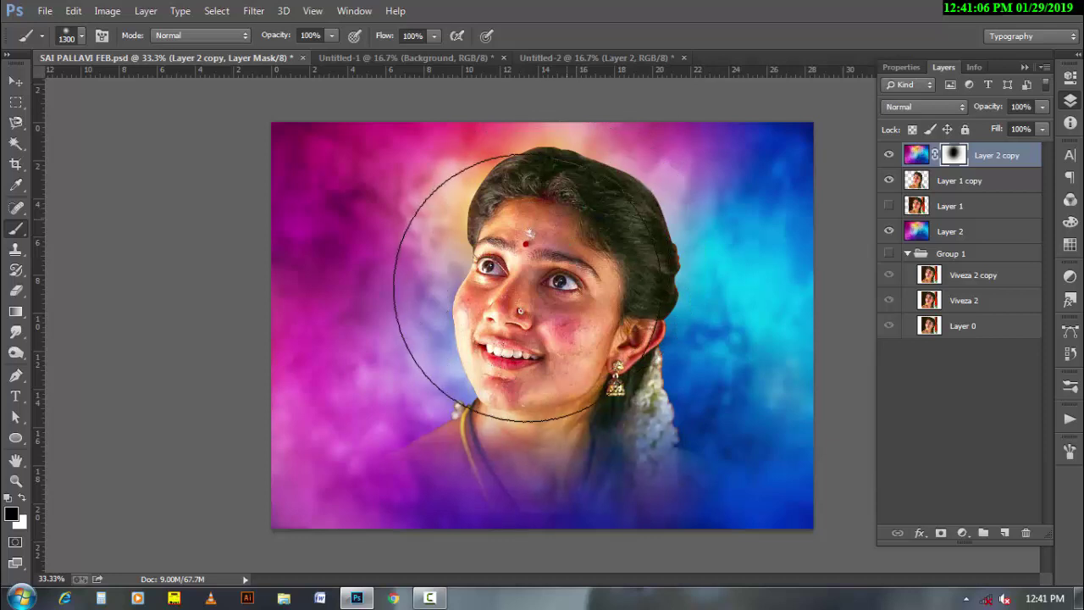
left_click_drag(562, 302, 534, 305)
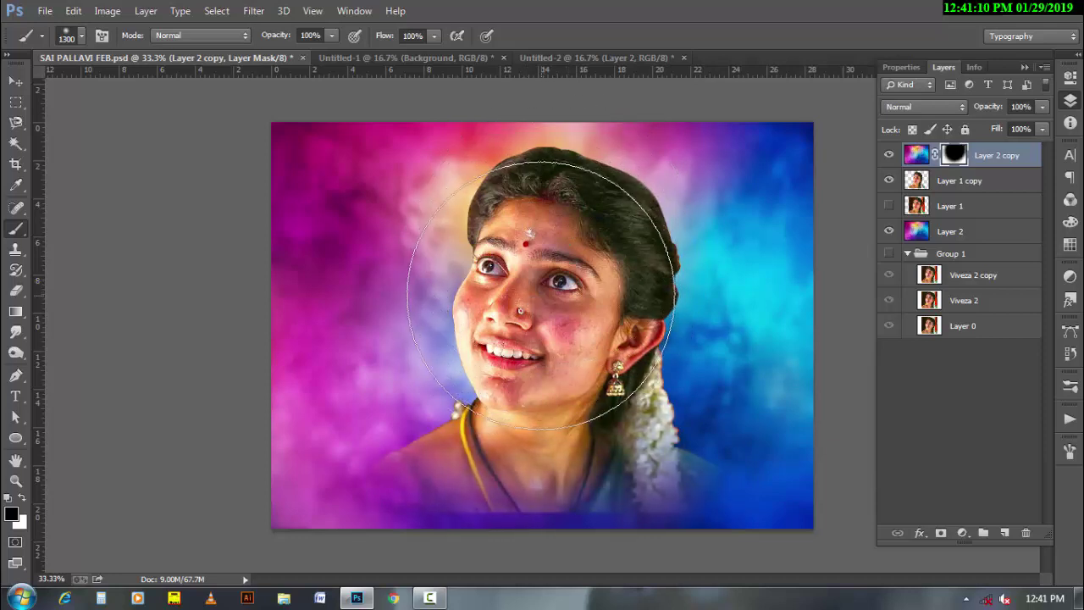
key("x")
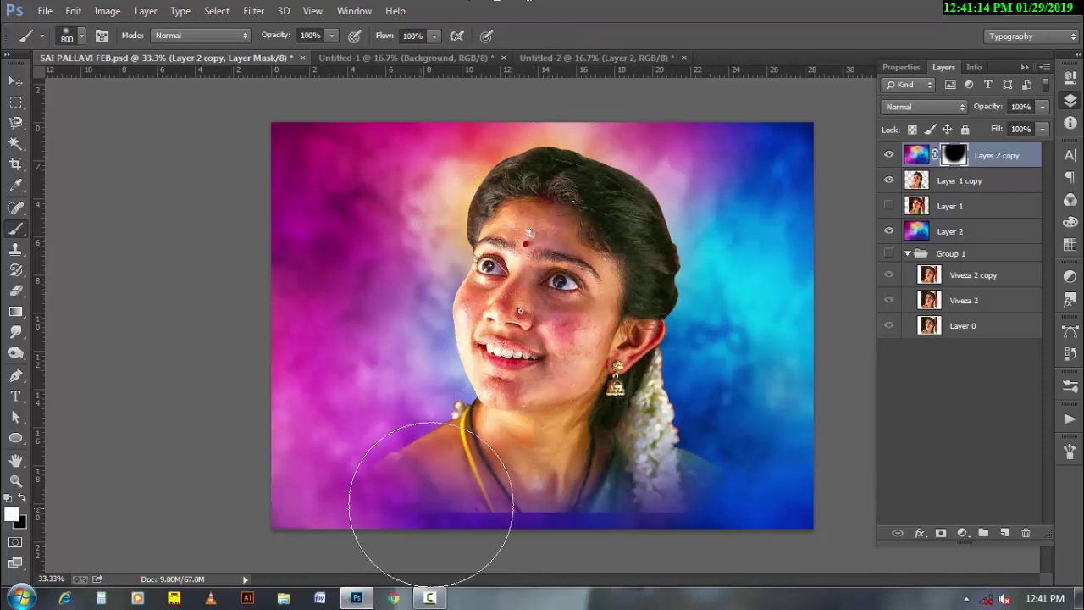
key("bracketleft")
Fade the portrait's bottom edge into the watercolor with a 600 px brush at 40% opacity
left_click(549, 465, "ctrl")
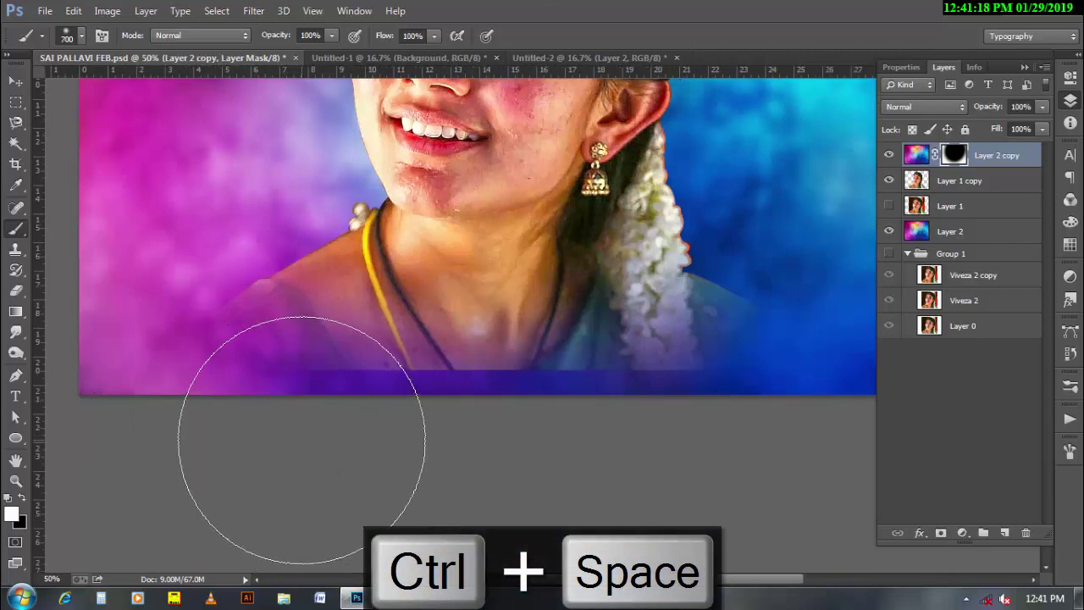
key("bracketleft")
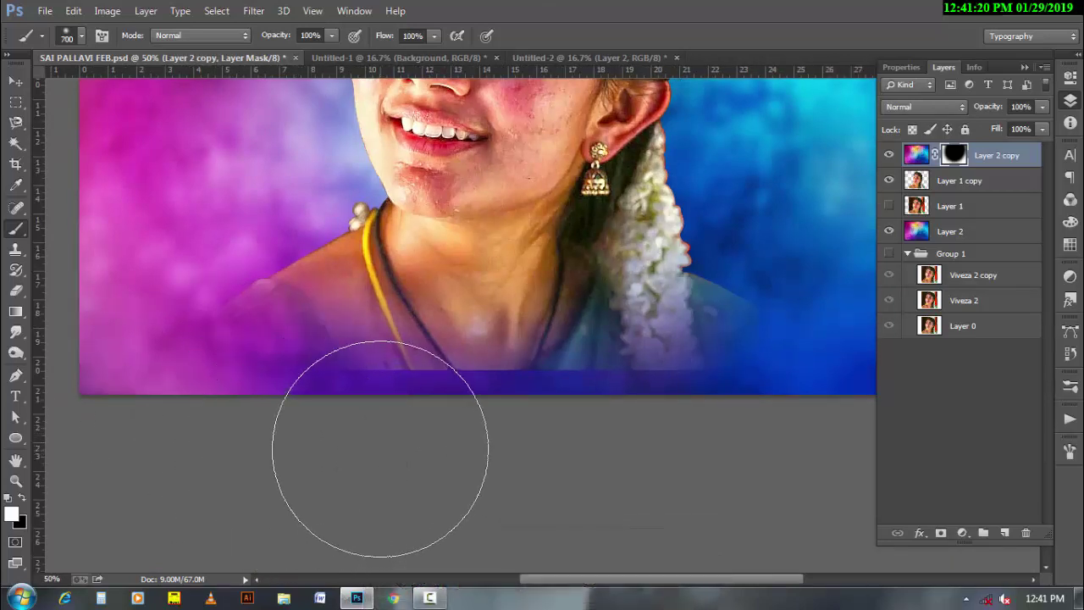
key("bracketleft")
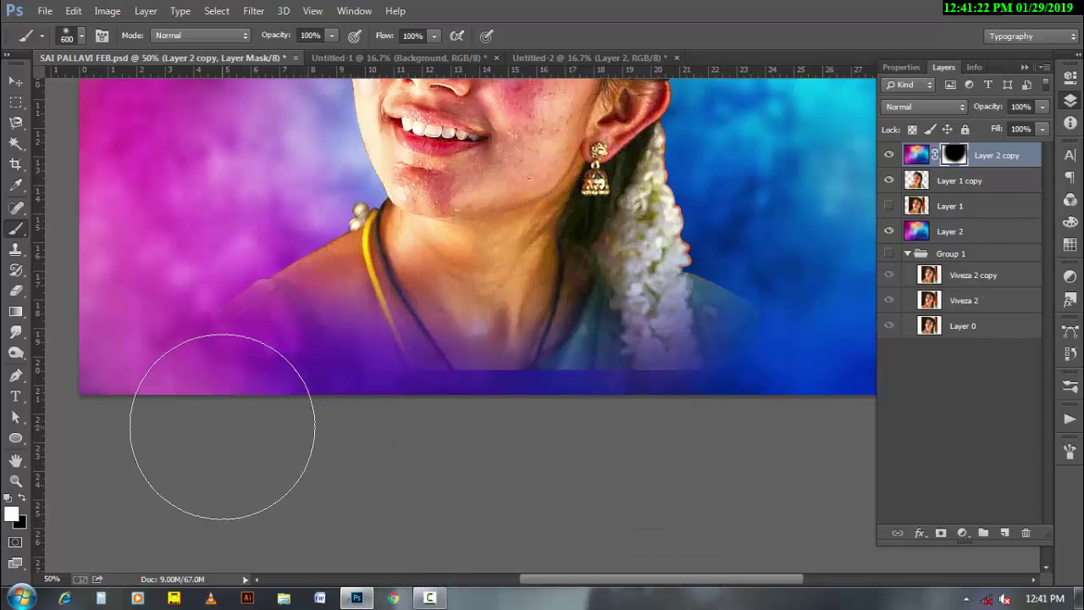
left_click_drag(706, 423, 431, 482)
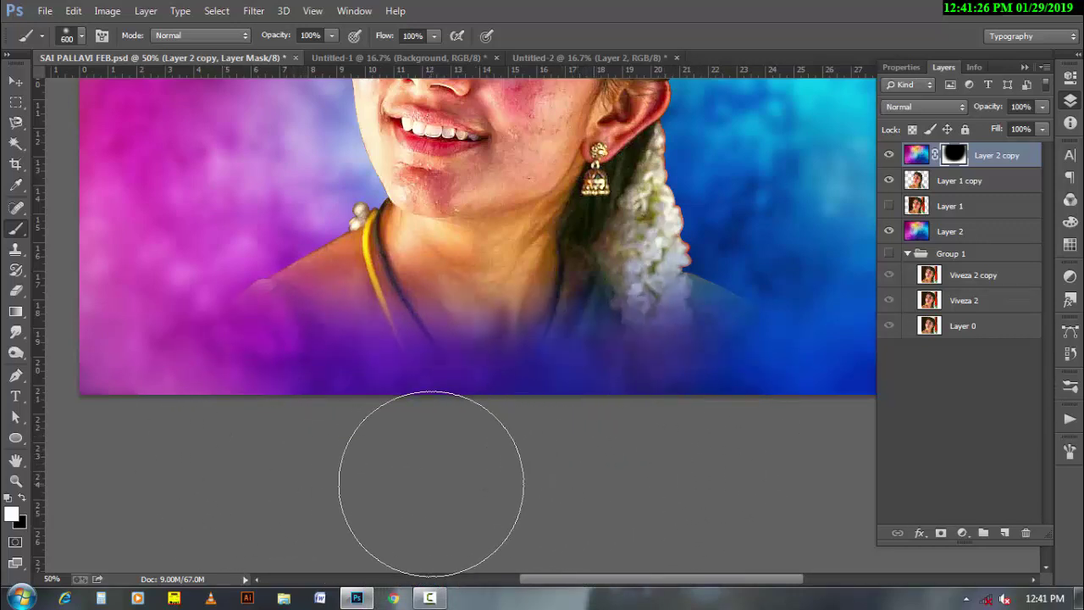
key("4")
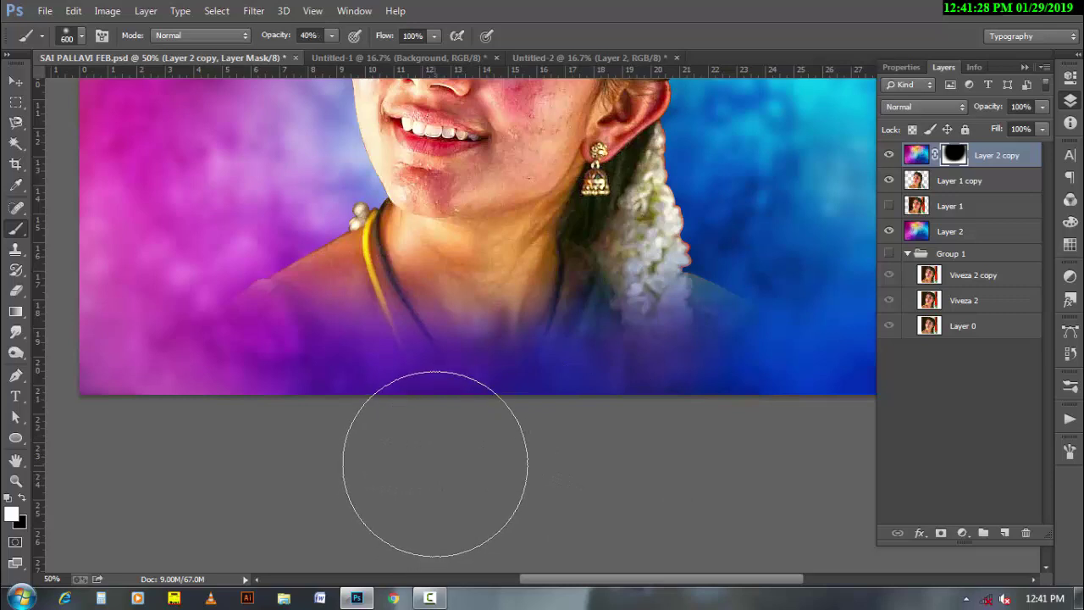
key("bracketright")
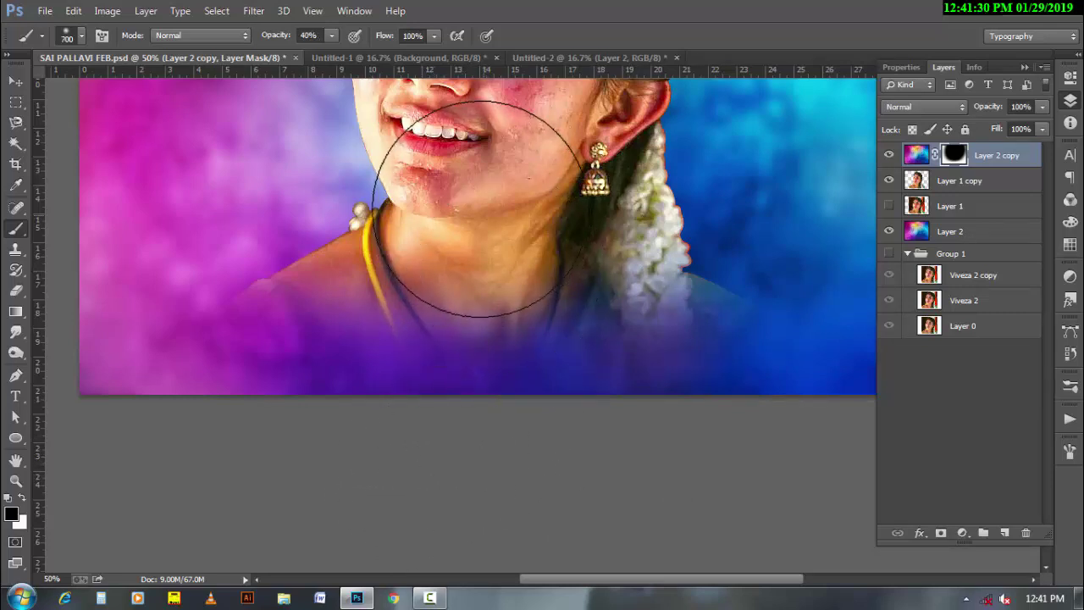
key("x")
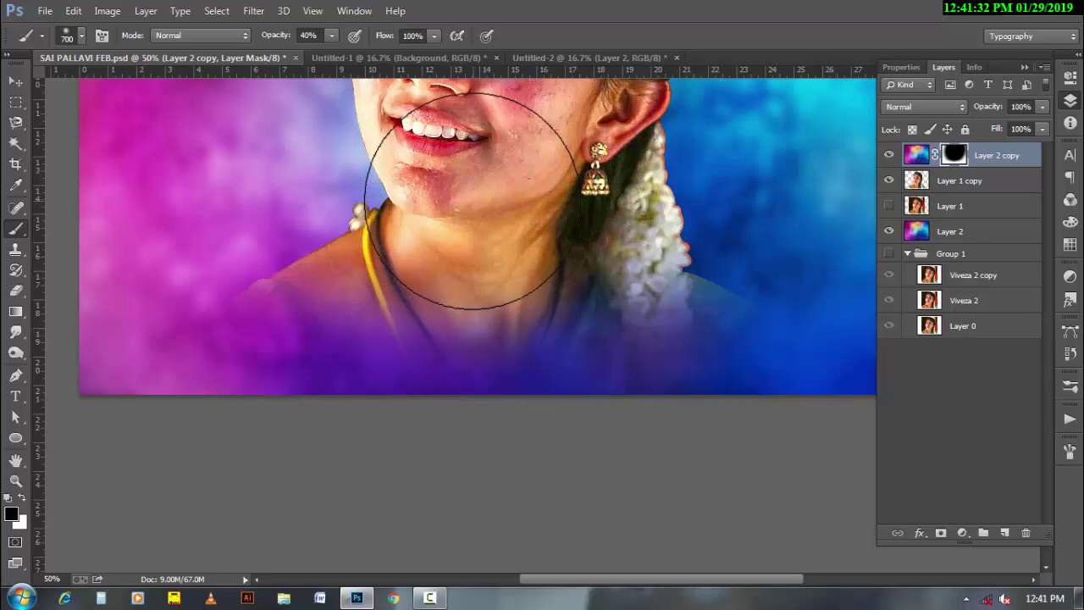
key("bracketleft")
key("bracketleft")
key("x")
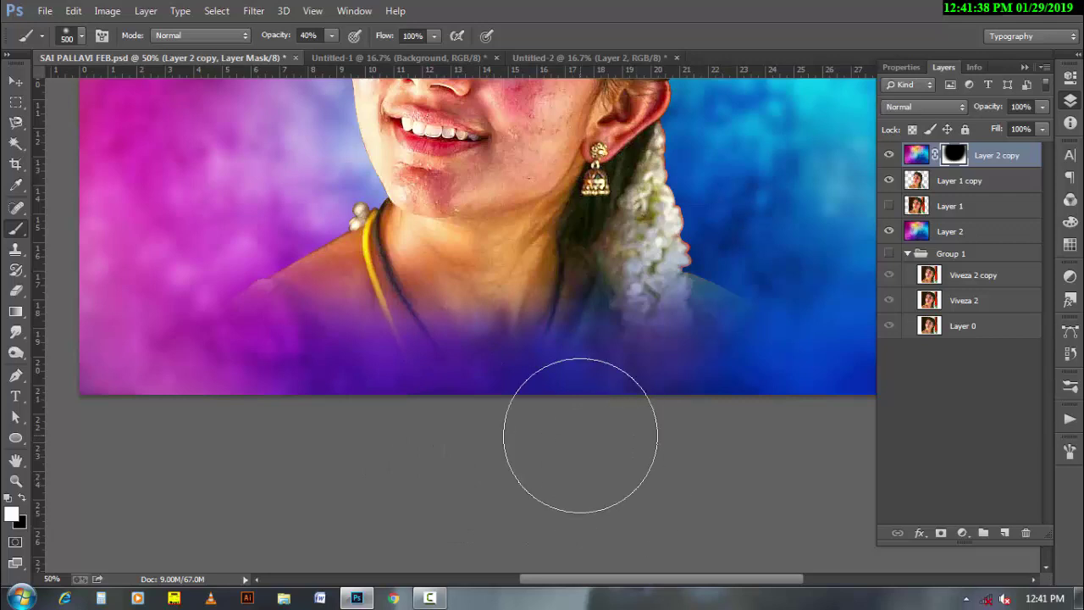
Fit the whole image in the window and select Layer 1 copy
key("space")
key("ctrl+minus")
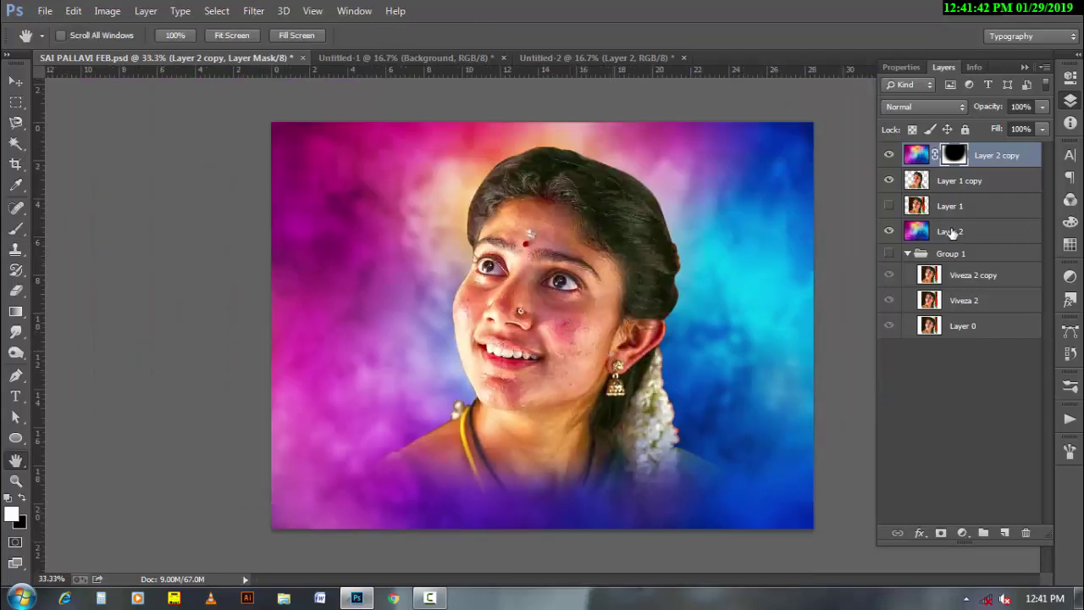
left_click(974, 190)
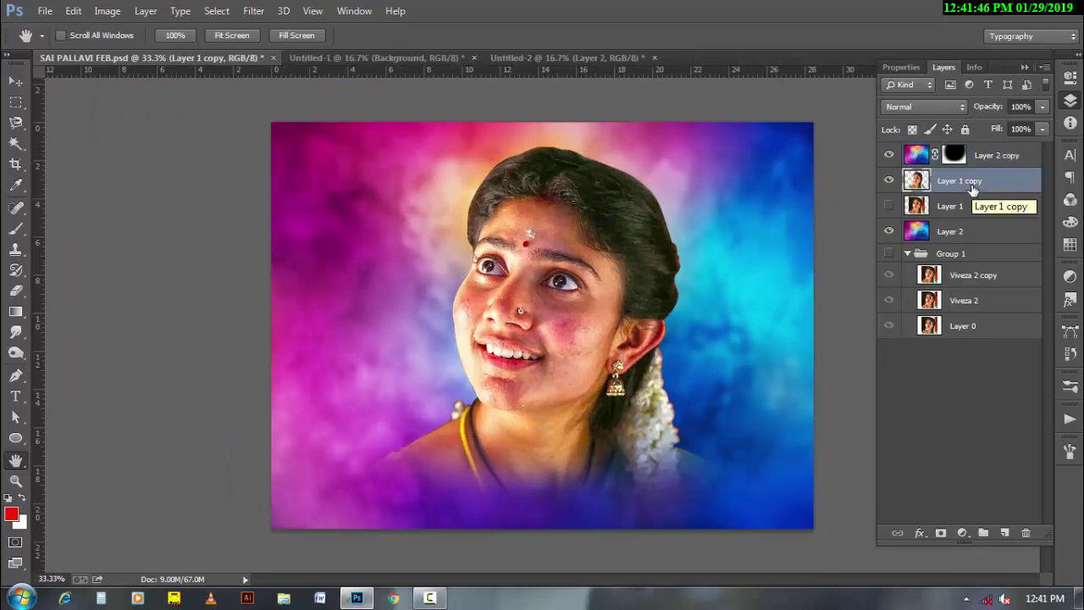
Add Layer 3 above Layer 1 copy, hide Layer 2 copy, and zoom into the neck with Smudge
left_click(1004, 533)
left_click(888, 155)
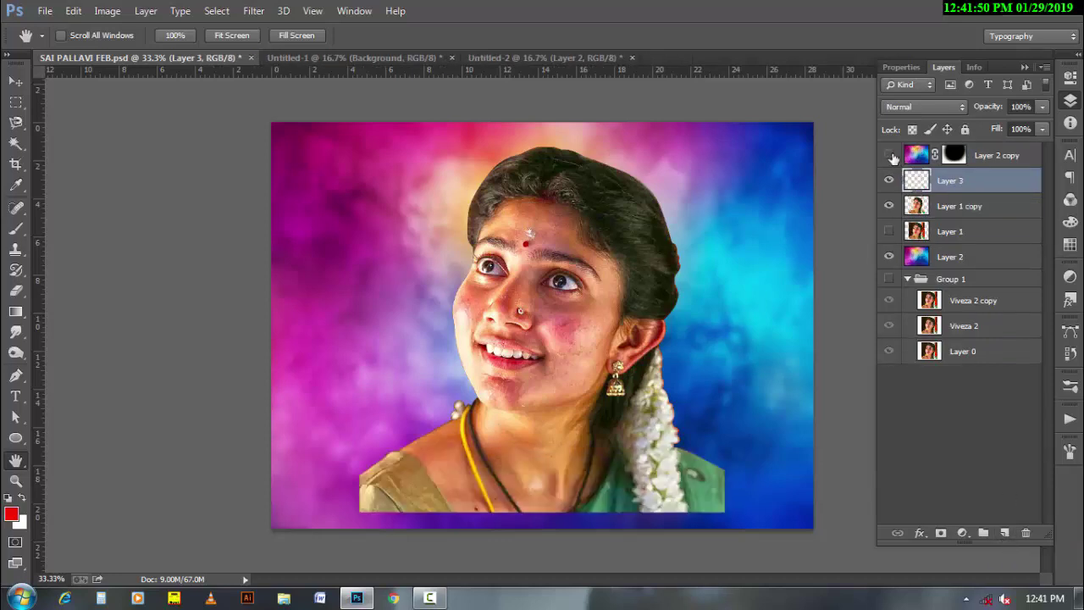
left_click(15, 332)
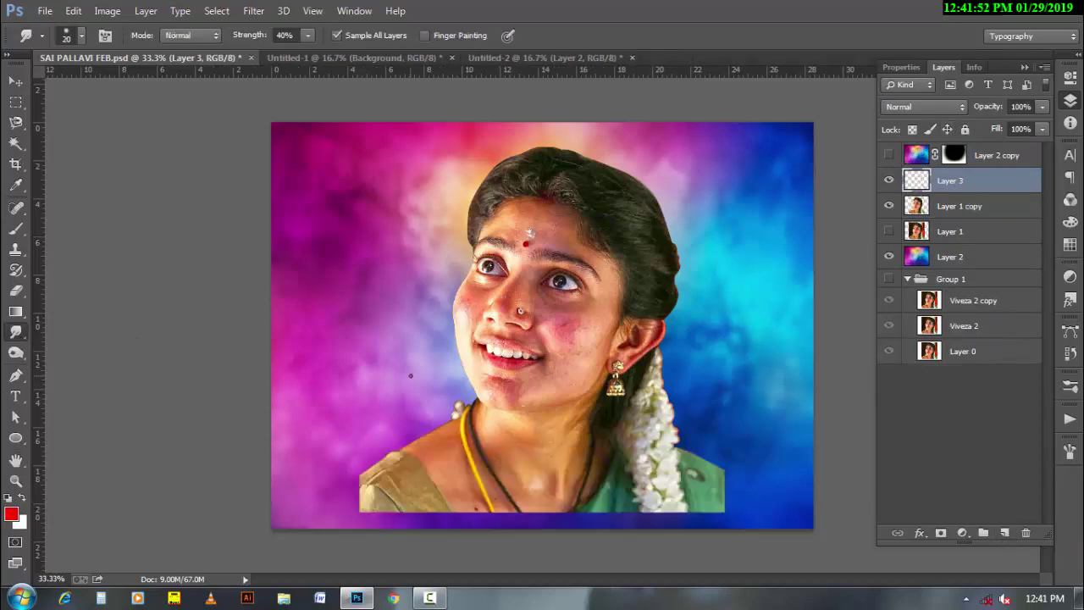
left_click_drag(475, 437, 567, 537)
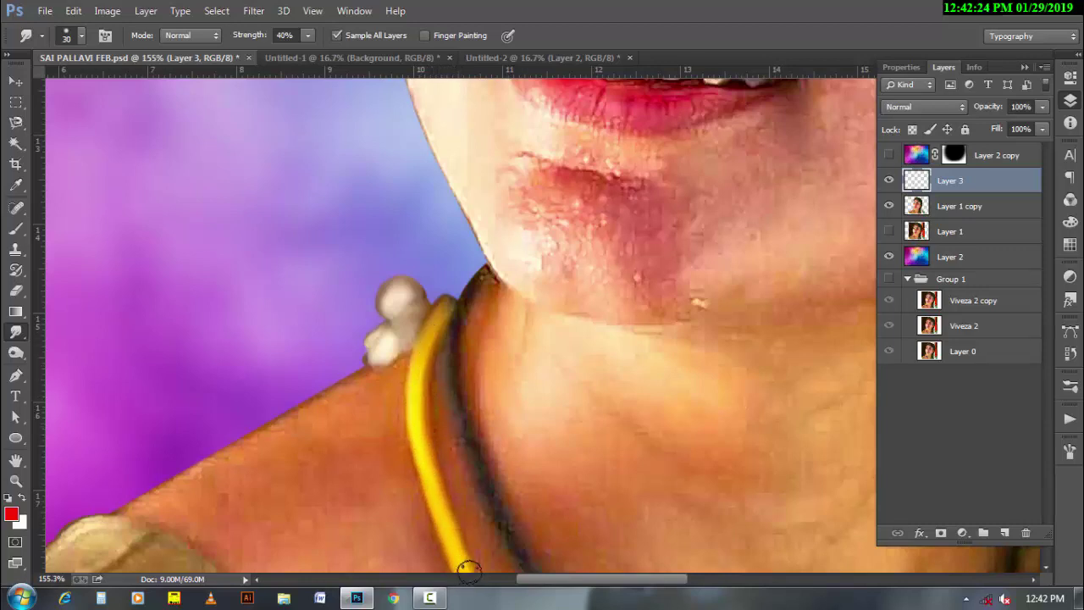
Bring the shoulder into view and test-smudge the blouse, comparing against the watercolor overlay
left_click_drag(466, 537, 415, 322)
left_click_drag(442, 412, 392, 249)
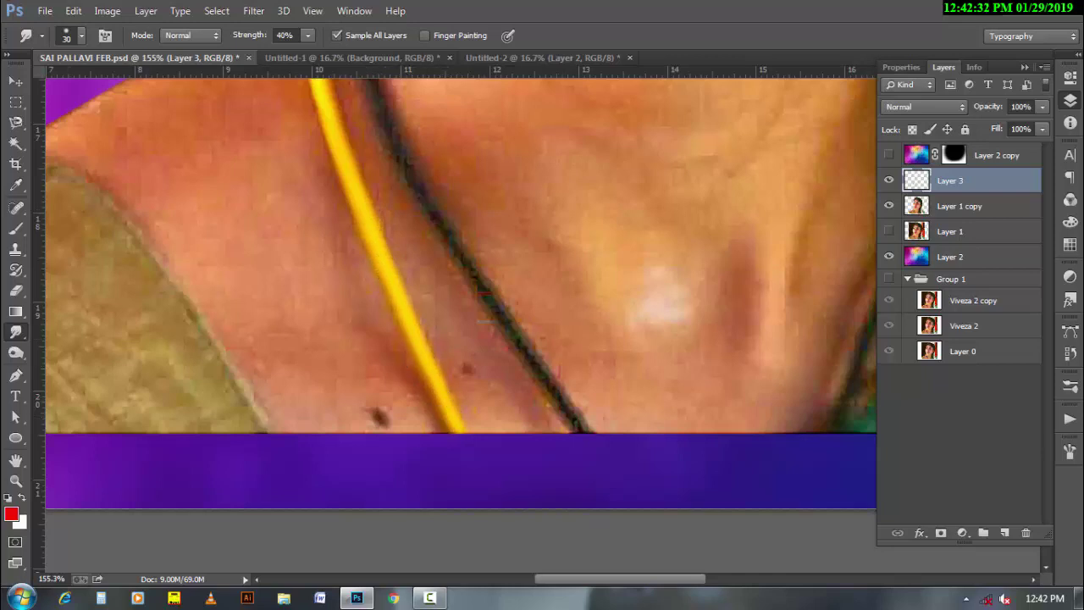
left_click_drag(240, 314, 491, 380)
scroll(347, 380, "left", 1)
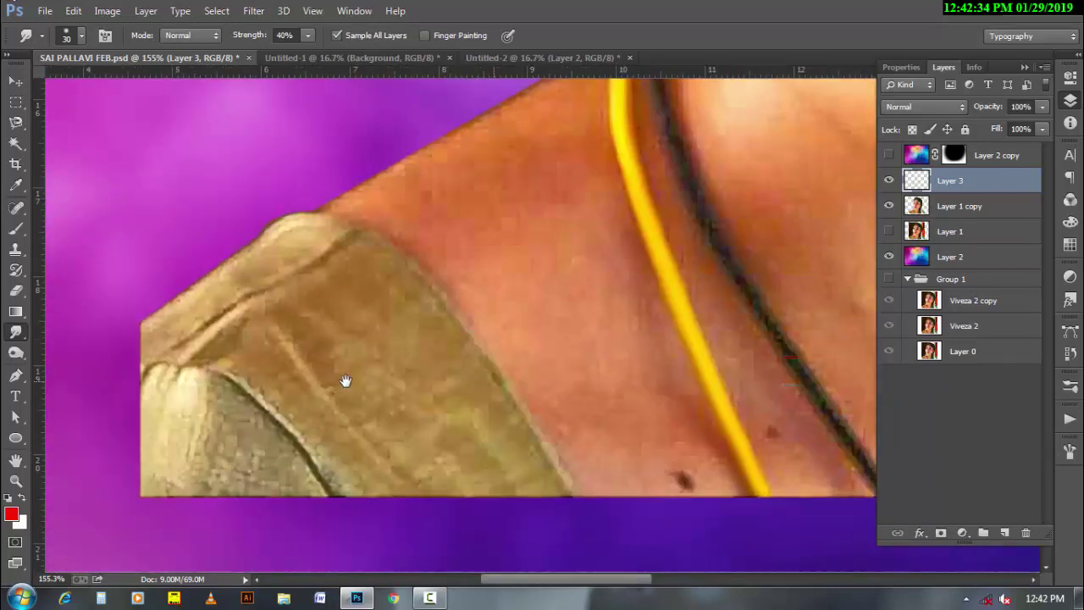
left_click(234, 424)
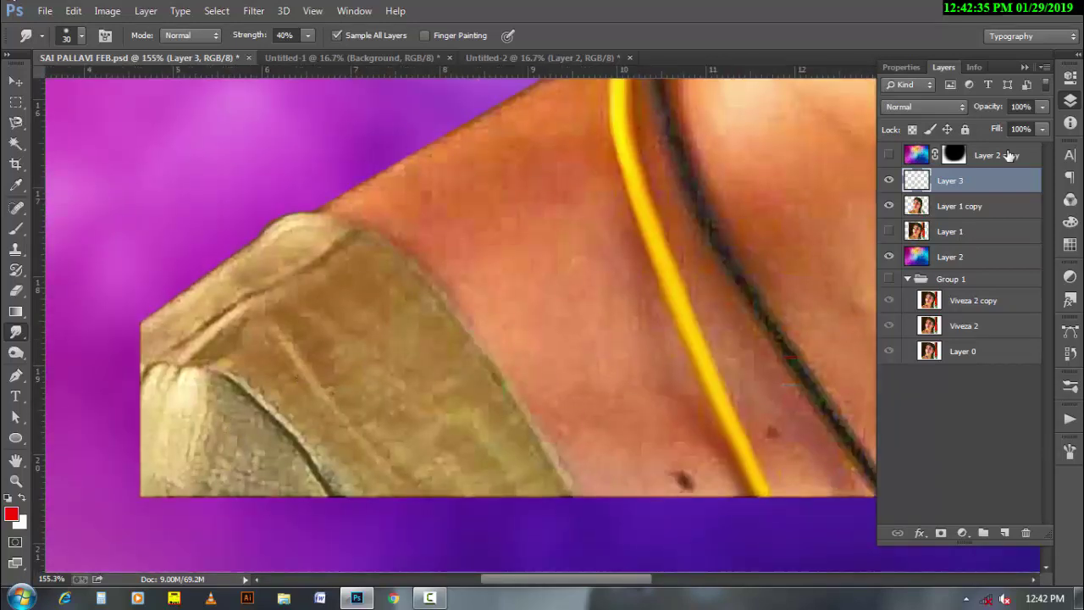
left_click(888, 155)
left_click(888, 156)
key("bracketleft")
key("bracketright")
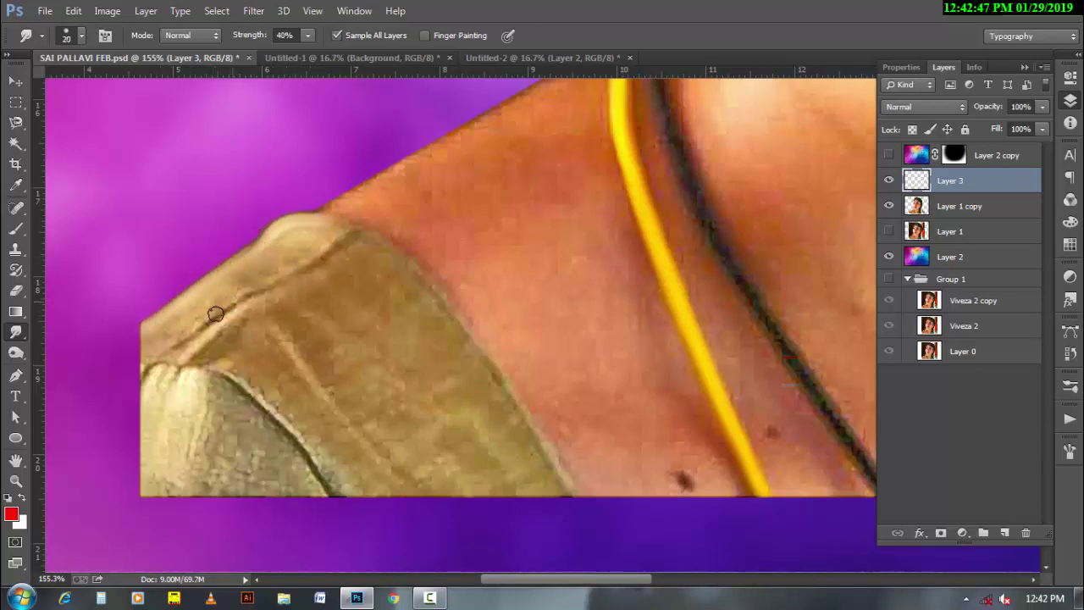
Smudge the blouse along the shoulder edge, softening the dark line and streaking it downward
left_click_drag(155, 358, 229, 289)
key("bracketleft")
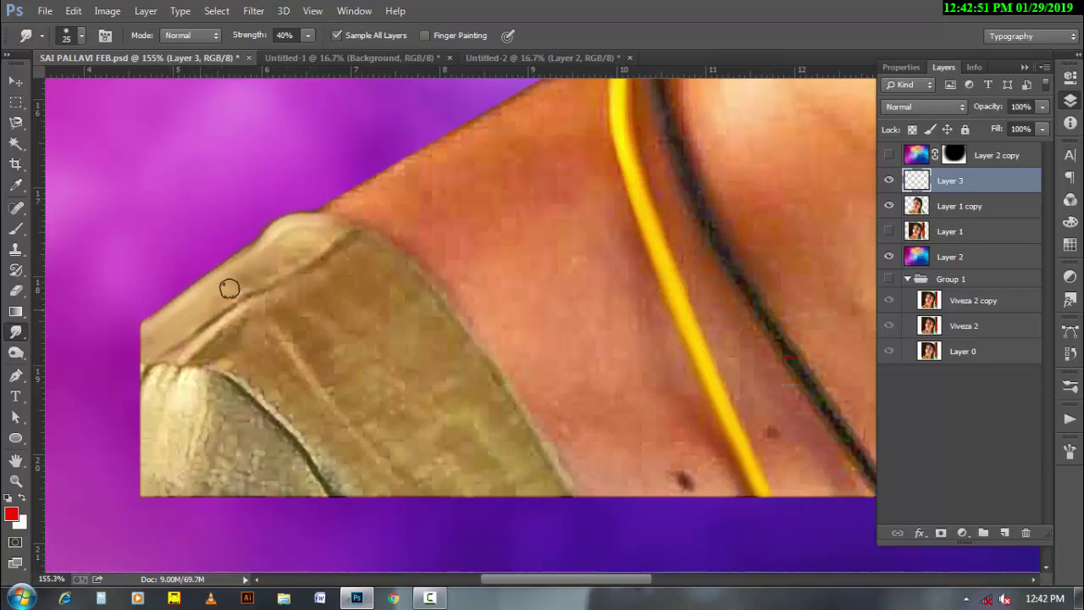
left_click_drag(290, 261, 339, 232)
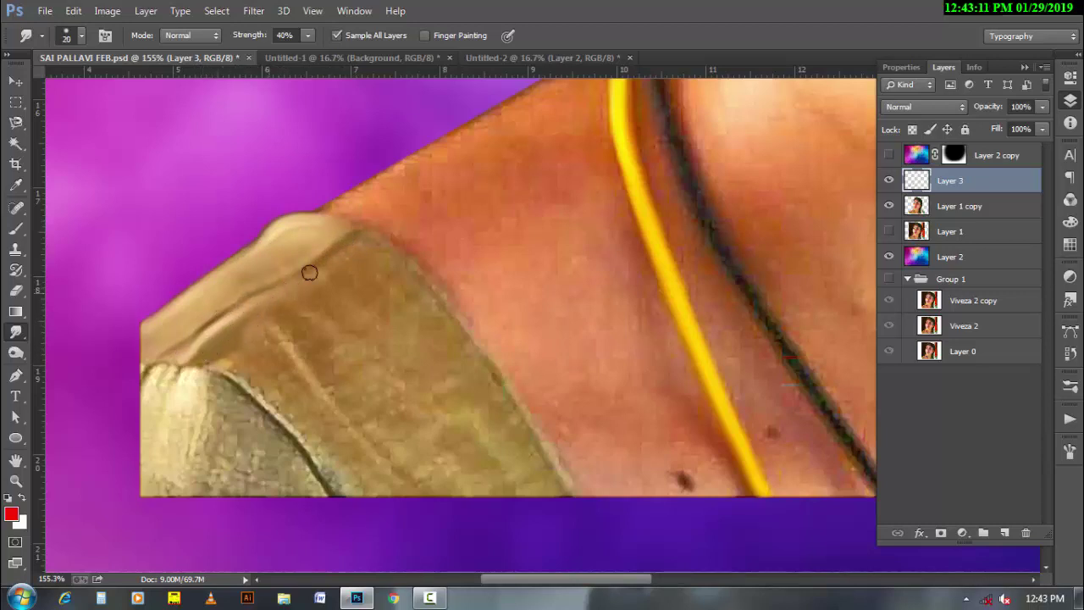
key("bracketleft")
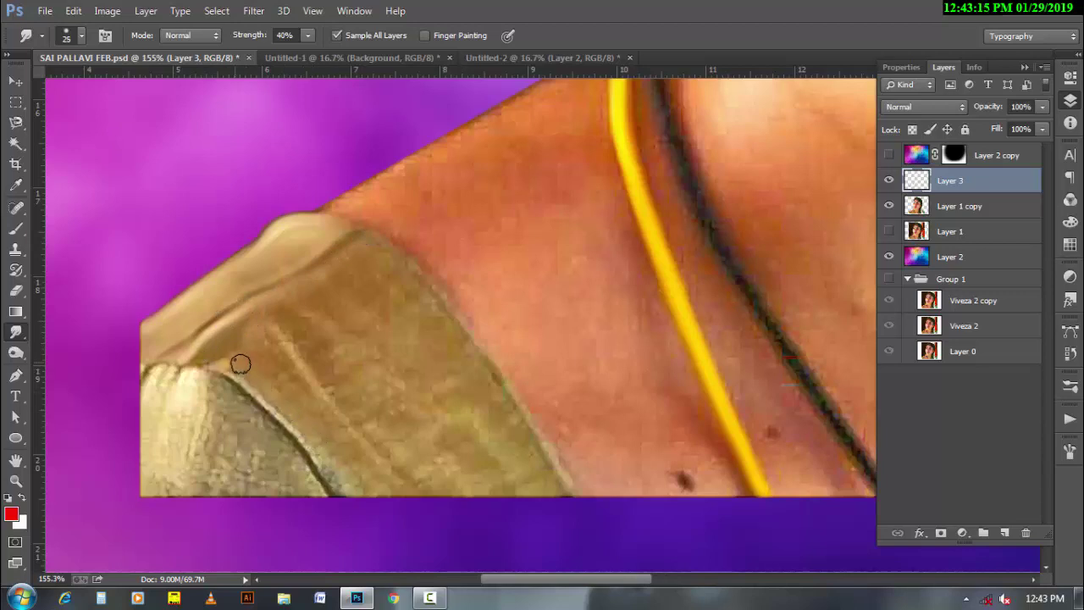
key("bracketright")
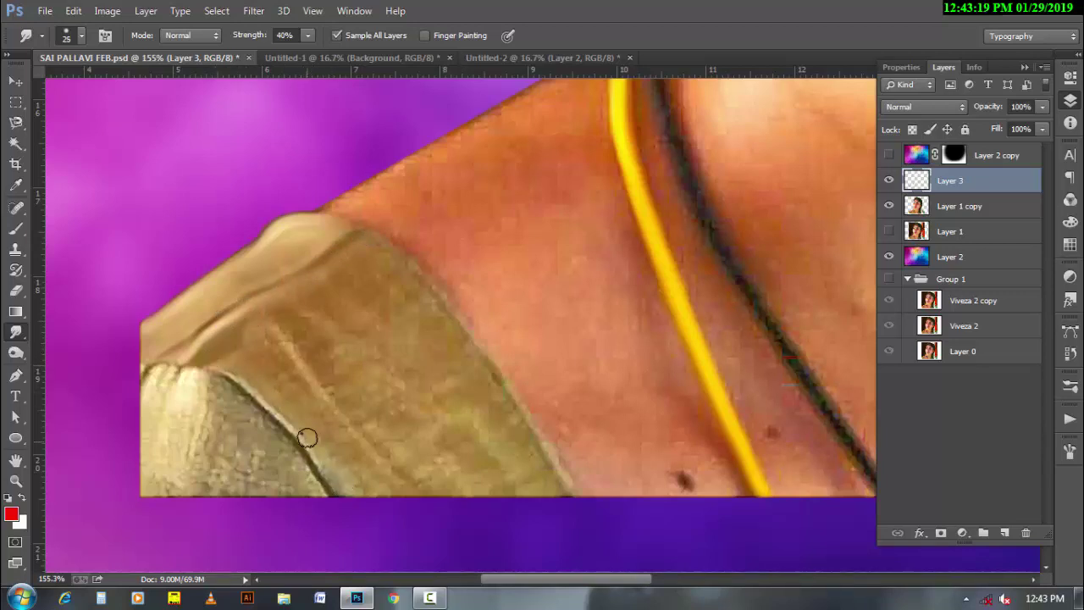
left_click_drag(320, 455, 229, 368)
left_click_drag(278, 412, 373, 495)
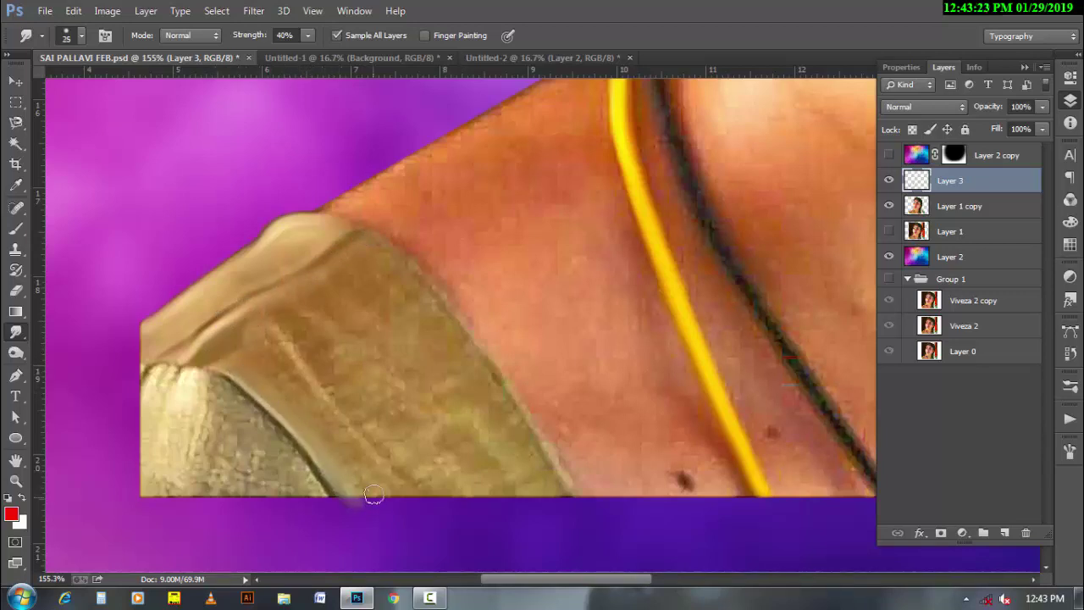
left_click_drag(298, 352, 402, 480)
Add a broader 35 px smudge streak down the blouse and tilt the canvas view
key("bracketright")
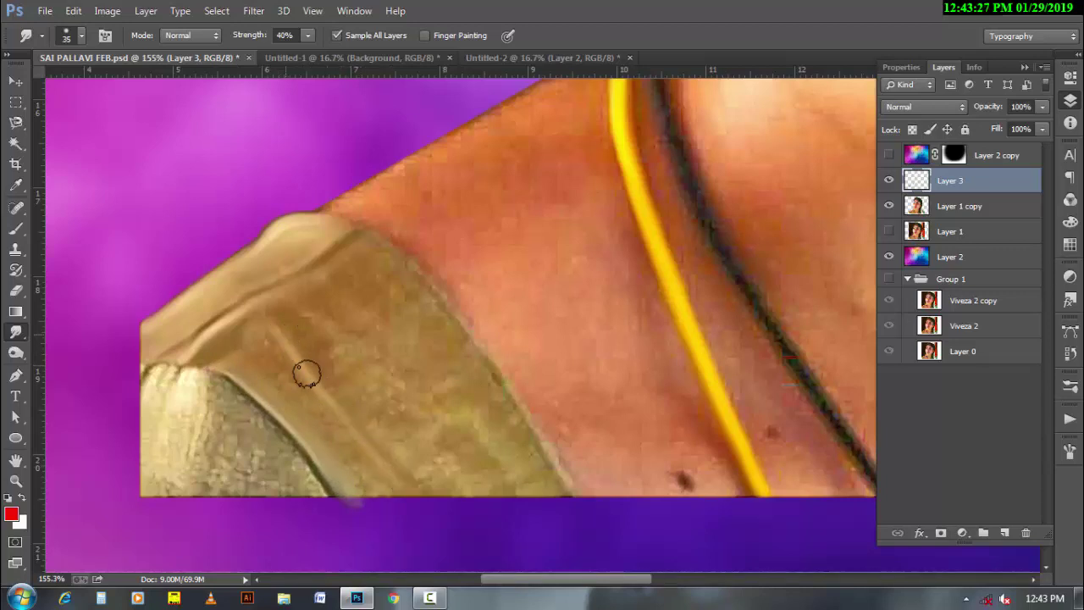
left_click_drag(293, 345, 432, 493)
key("bracketleft")
key("bracketleft")
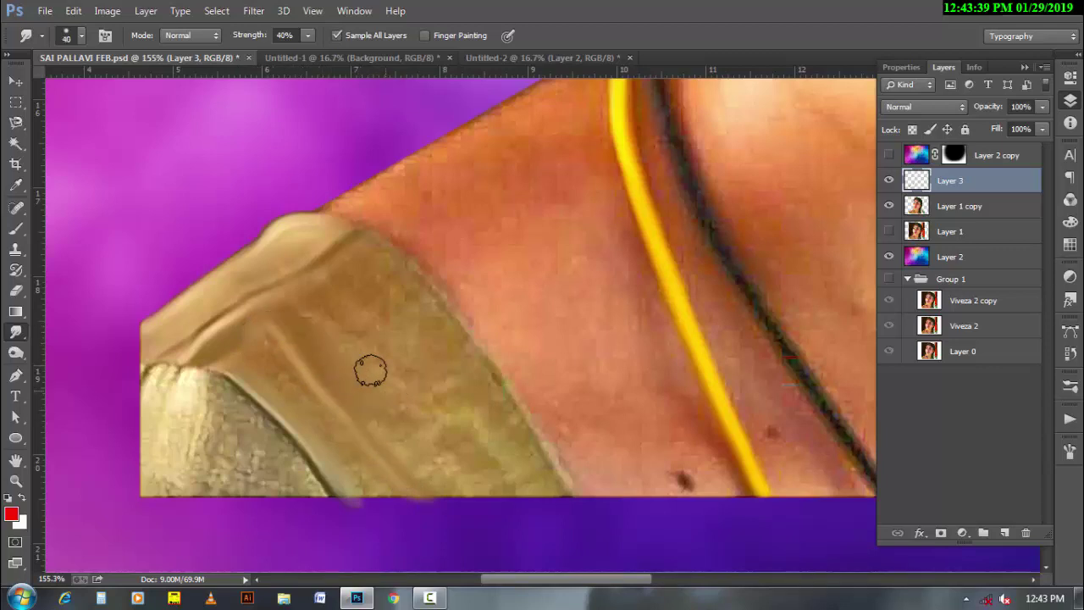
key("bracketleft")
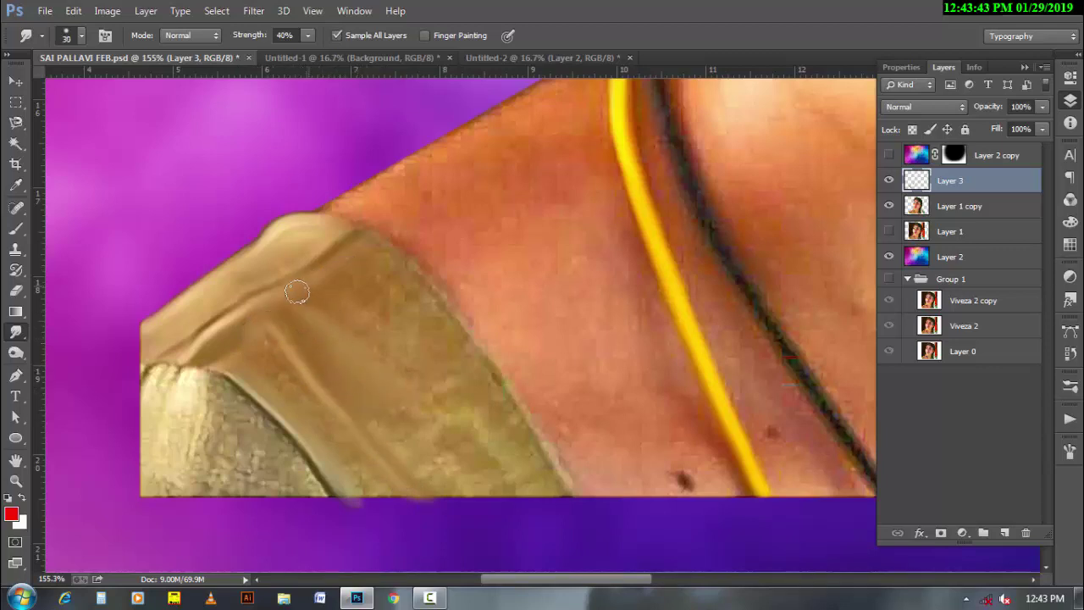
key("bracketright")
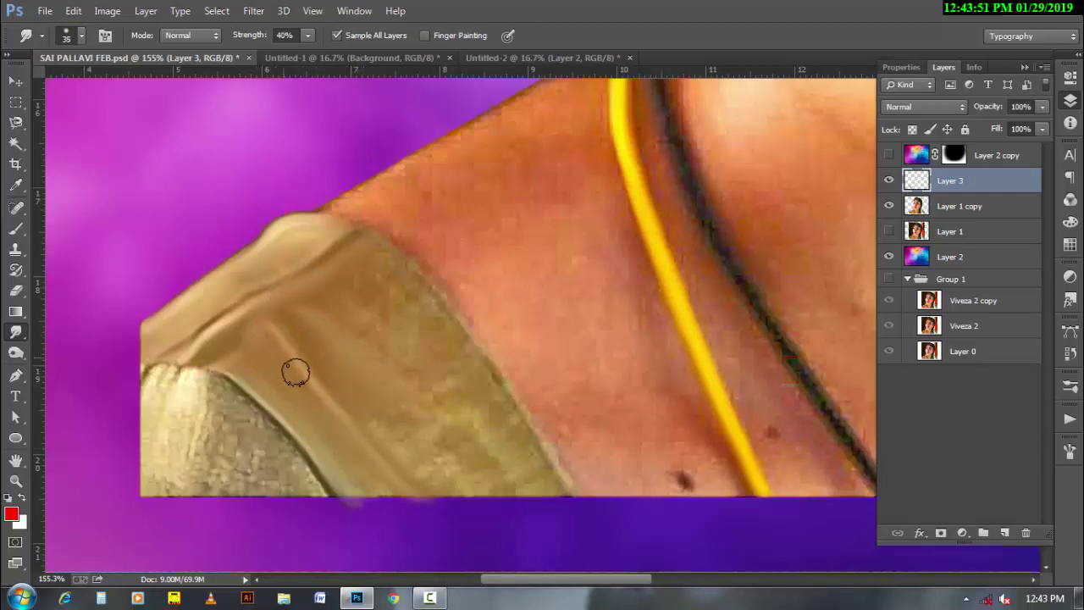
key("bracketleft")
key("bracketright")
key("bracketright")
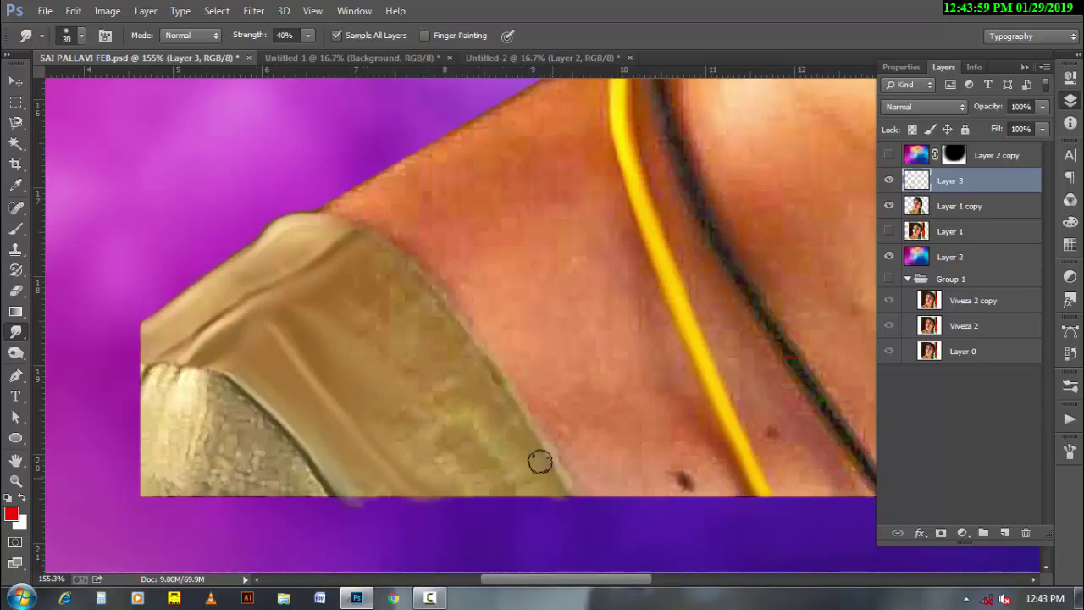
key("bracketright")
key("bracketright")
key("bracketright")
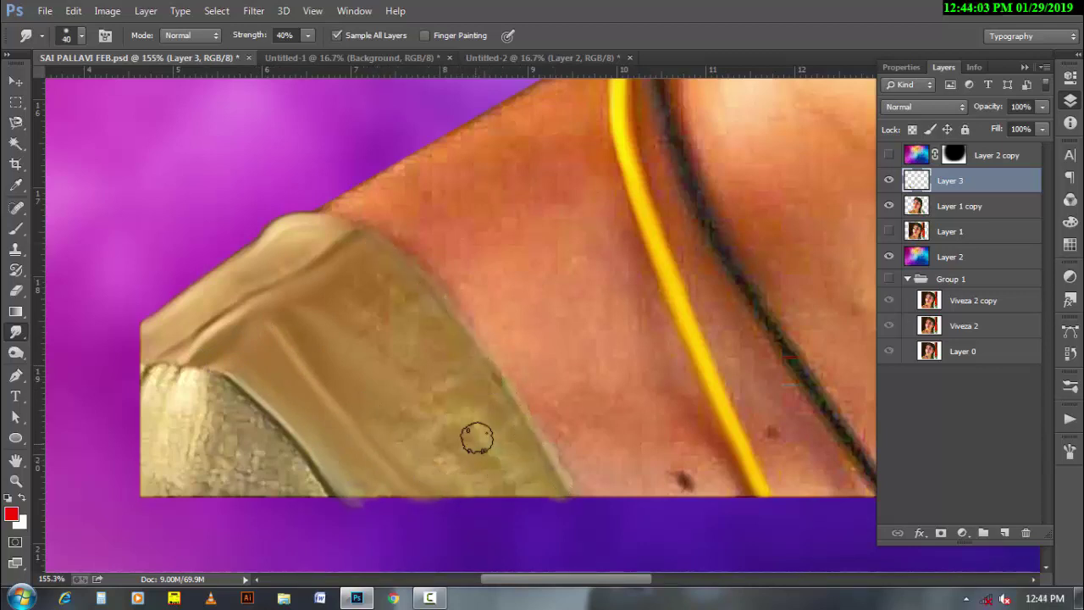
key("r")
left_click_drag(385, 399, 370, 310)
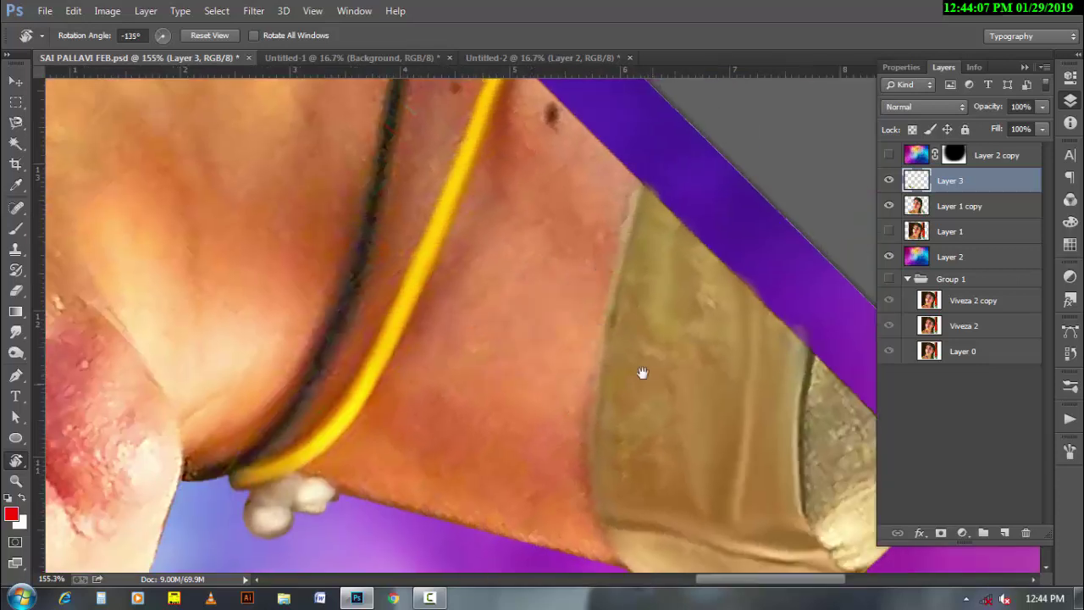
Smooth the blouse's lower fold edge with a 30 px smudge brush
key("bracketleft")
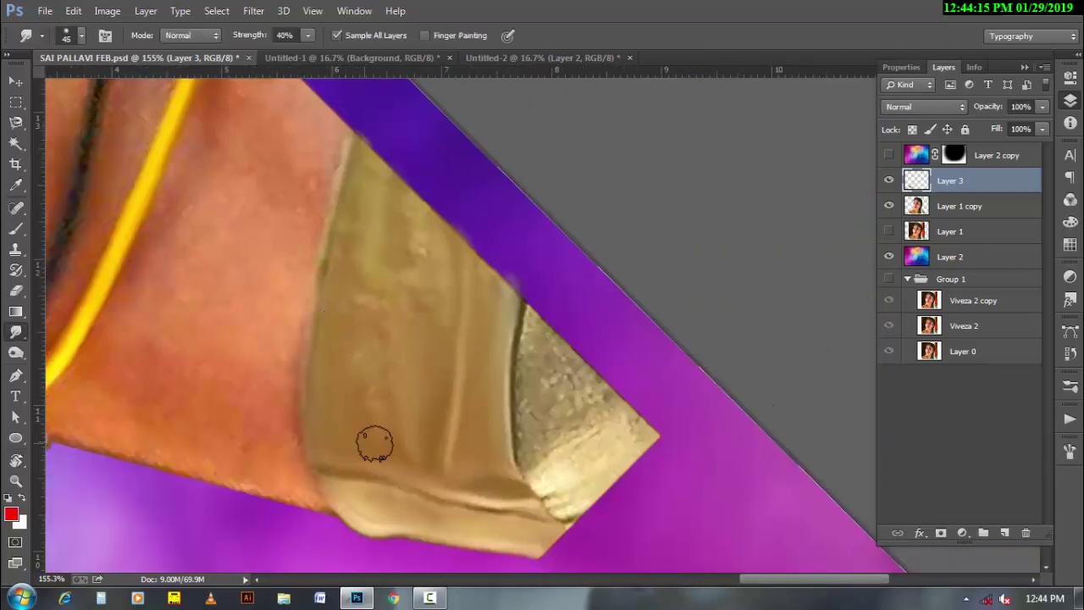
key("bracketright")
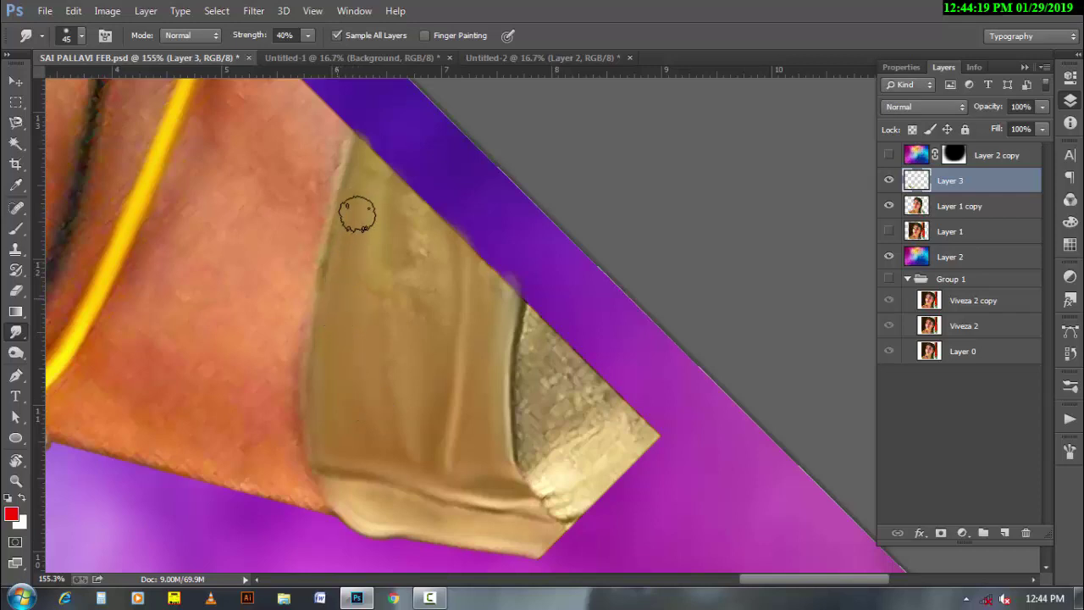
key("bracketleft")
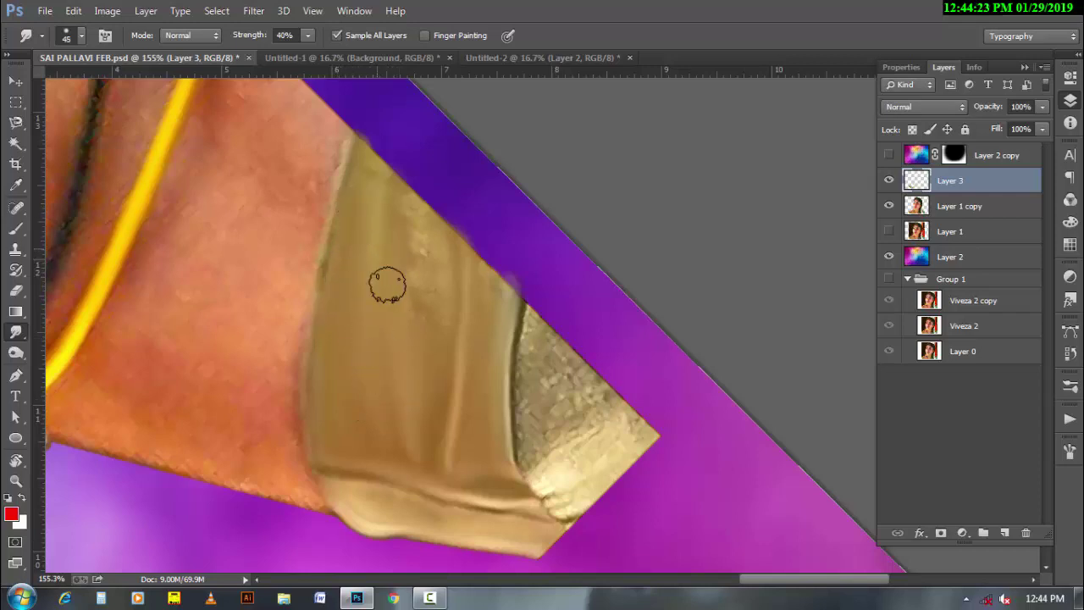
key("bracketleft")
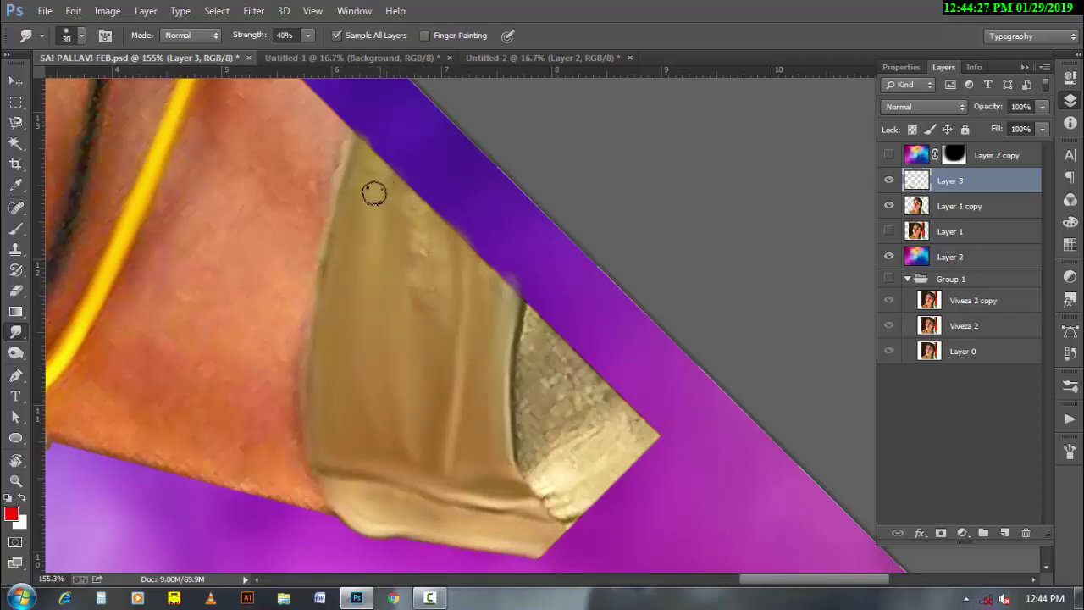
key("bracketright")
key("bracketright")
key("bracketleft")
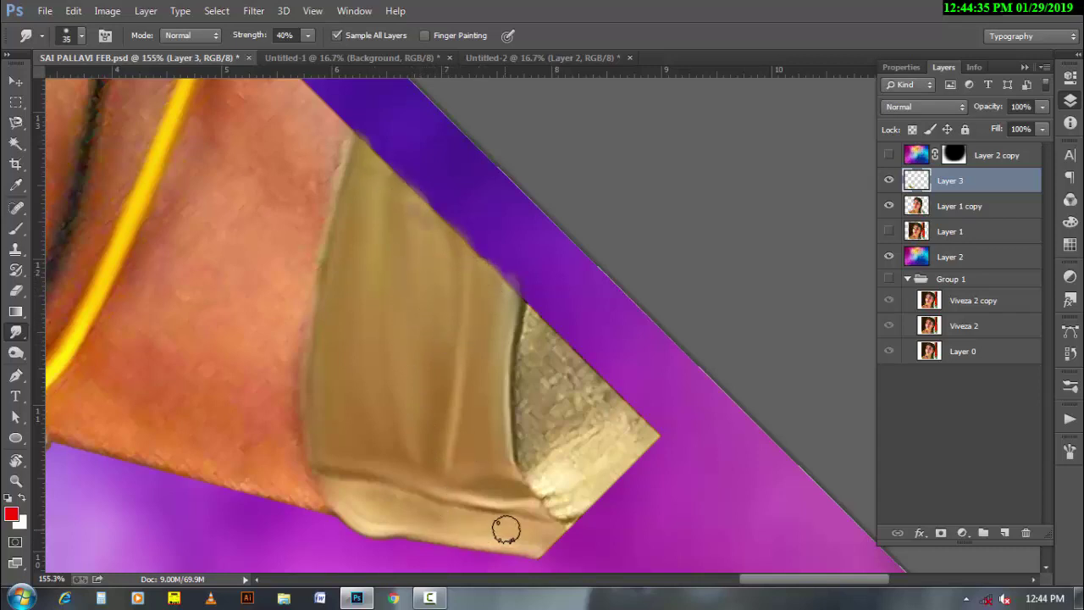
key("bracketleft")
key("bracketleft")
mouse_move(336, 487)
left_mouse_down()
mouse_move(409, 528)
mouse_move(500, 530)
mouse_move(496, 511)
mouse_move(545, 504)
left_mouse_up()
left_click(888, 155)
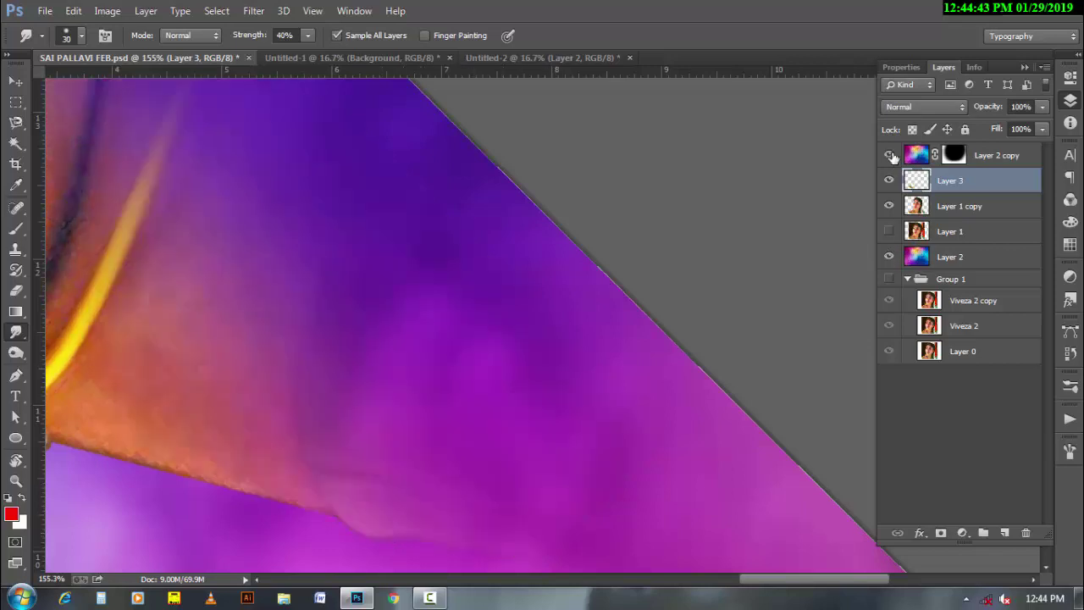
left_click_drag(311, 431, 421, 448)
left_click_drag(214, 465, 283, 465)
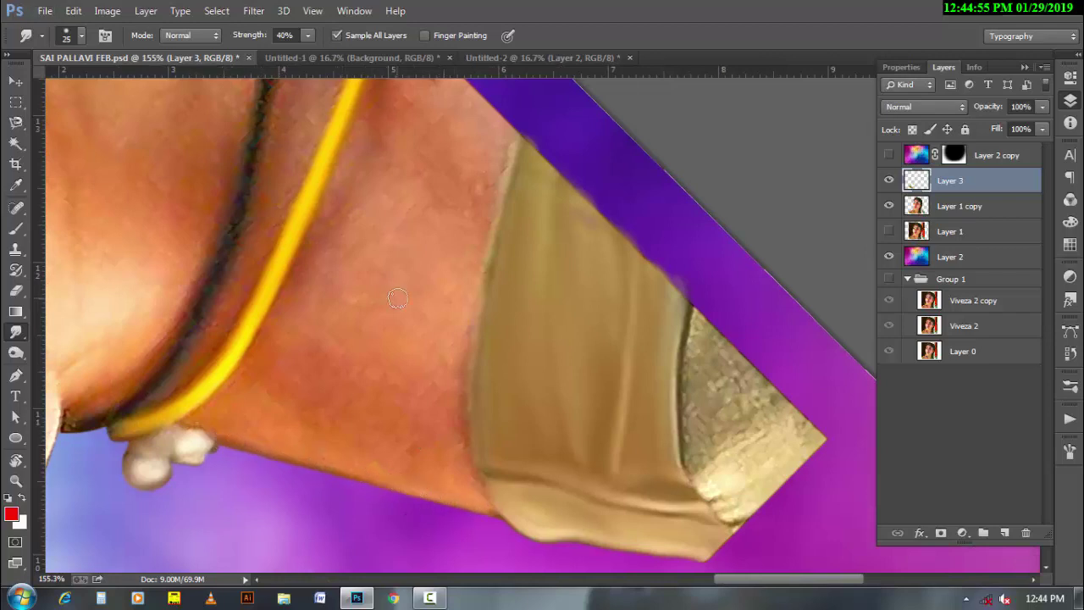
Bring the neck into view, resize the smudge brush to 25 px, and rotate the canvas
left_click_drag(397, 298, 435, 380)
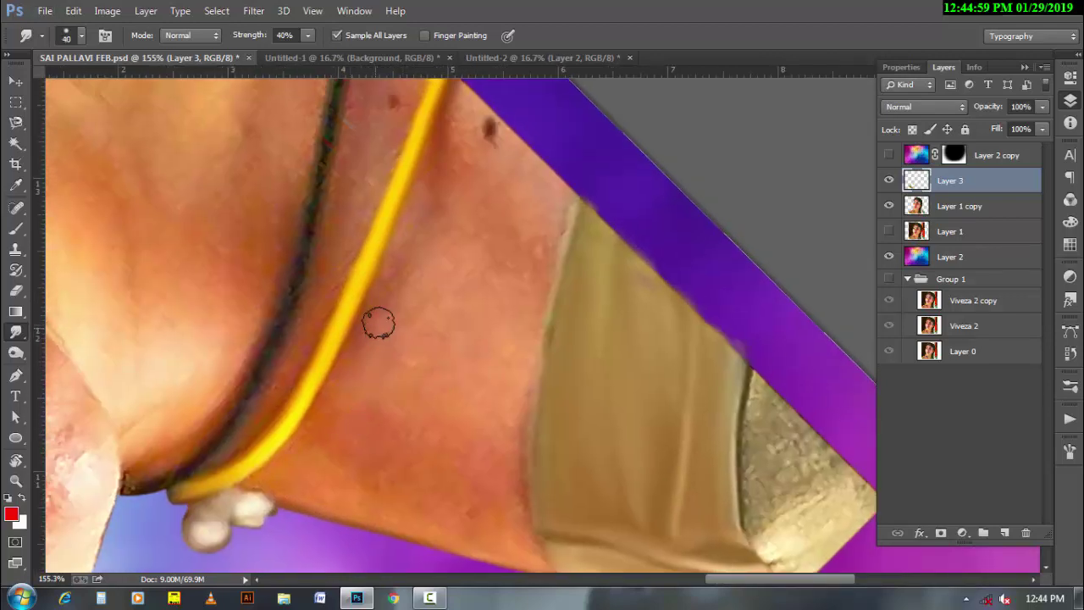
key("bracketright")
key("bracketright")
key("bracketright")
key("bracketleft")
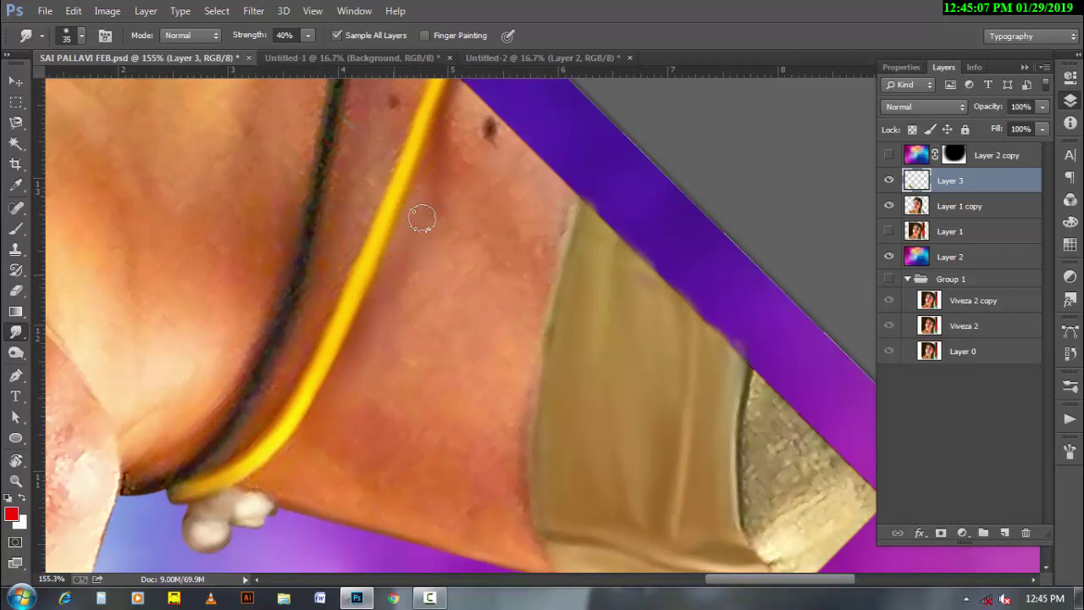
key("bracketright")
key("bracketright")
key("bracketright")
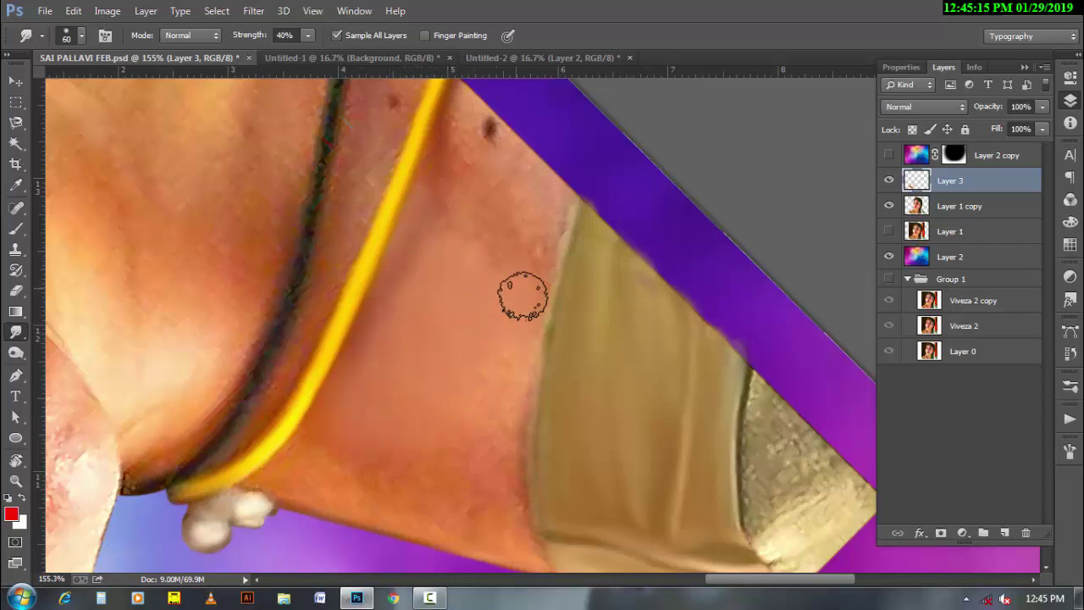
left_click(888, 155)
key("bracketleft")
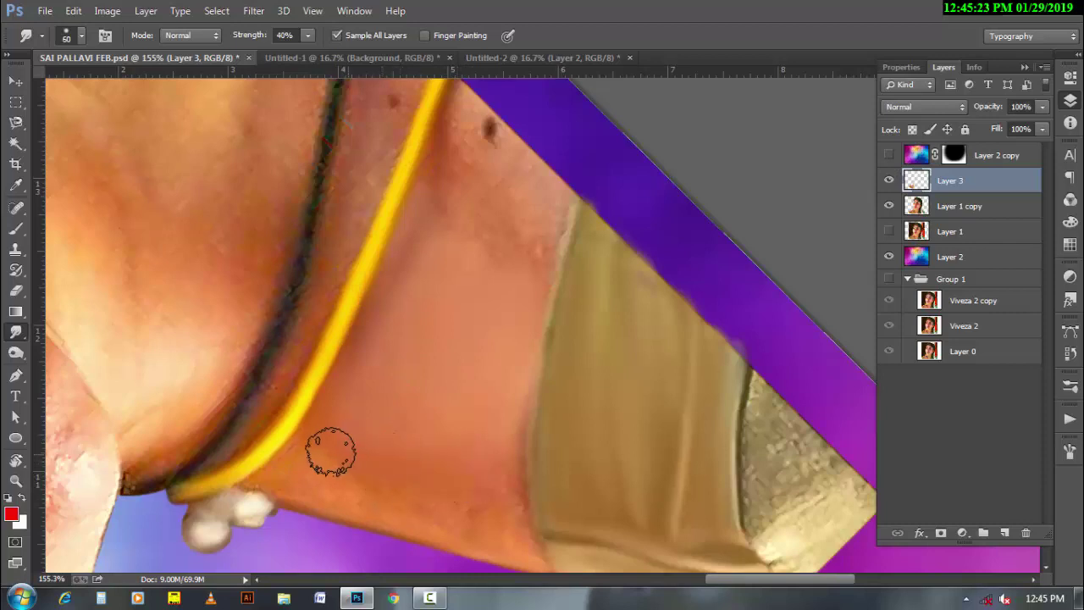
key("bracketleft")
key("bracketleft")
key("bracketleft")
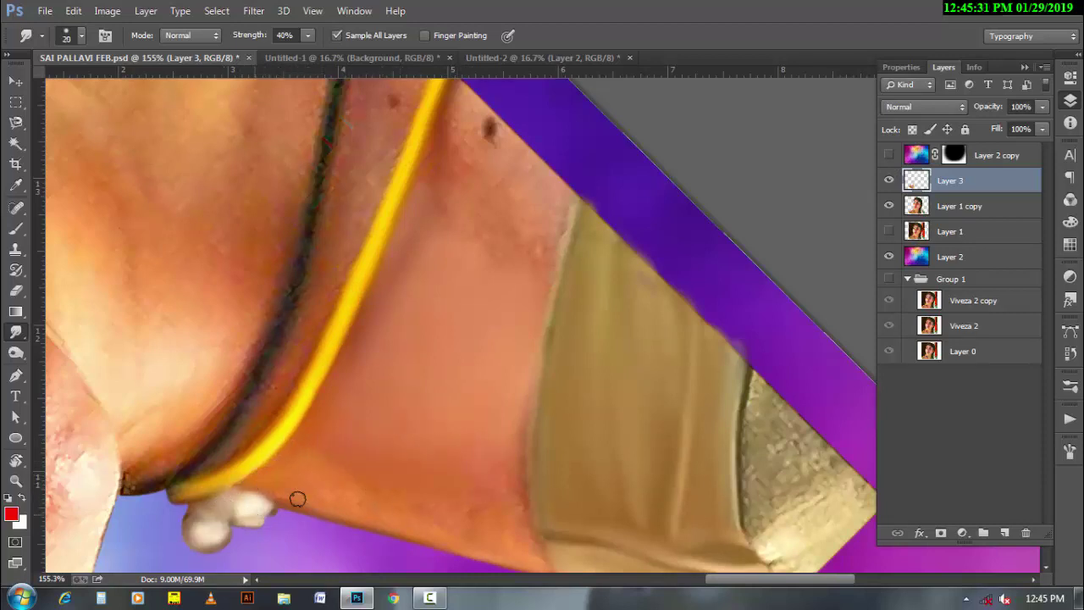
key("r")
left_click_drag(305, 481, 161, 150)
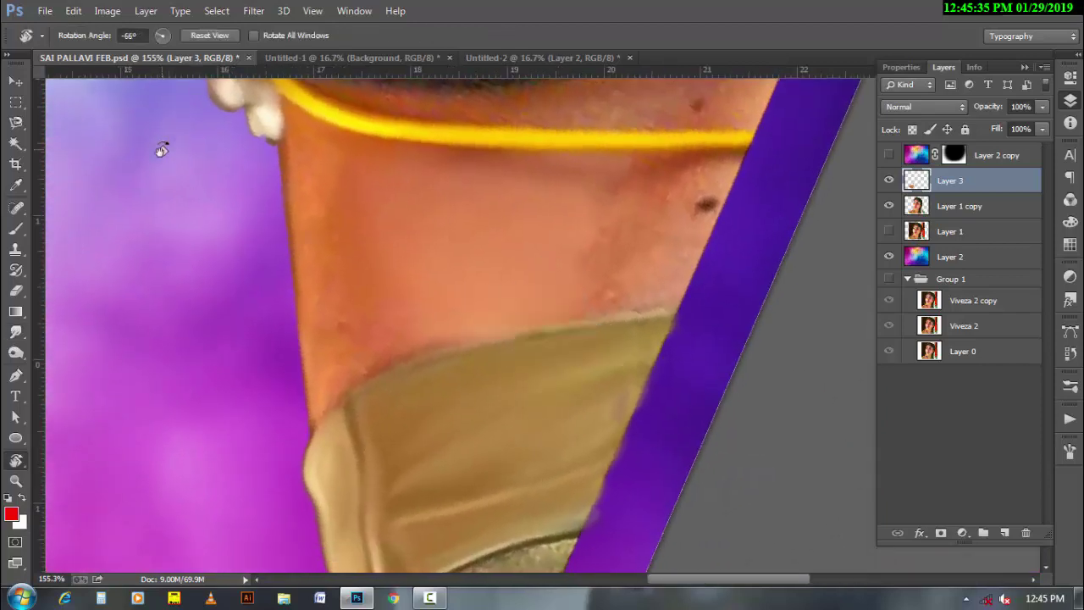
Level the view, resize the smudge brush, and frame the necklace and chin rotated to -156°
left_click_drag(403, 320, 224, 311)
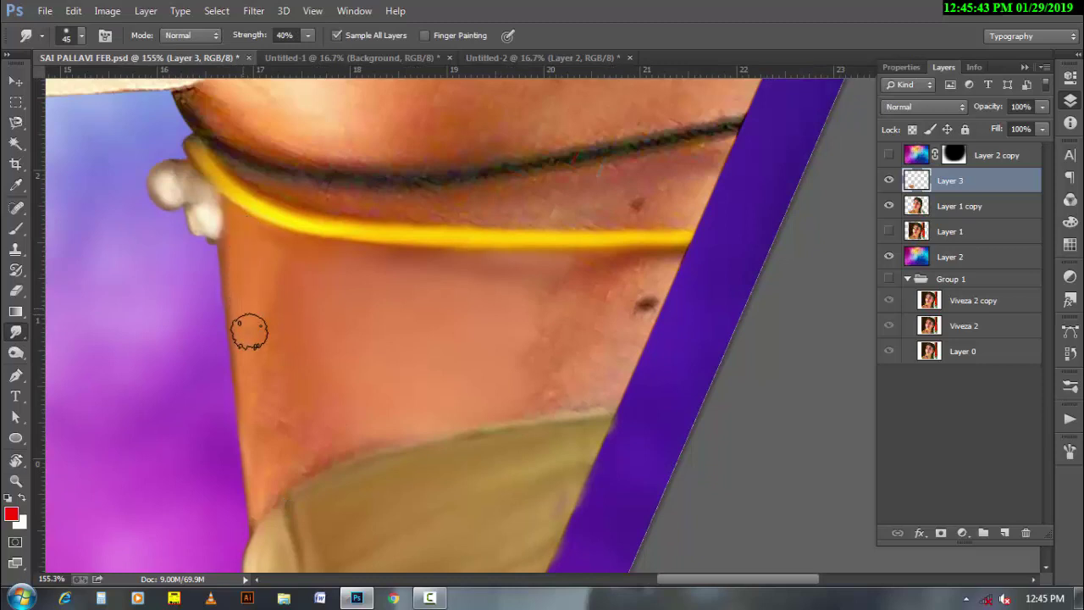
key("bracketright")
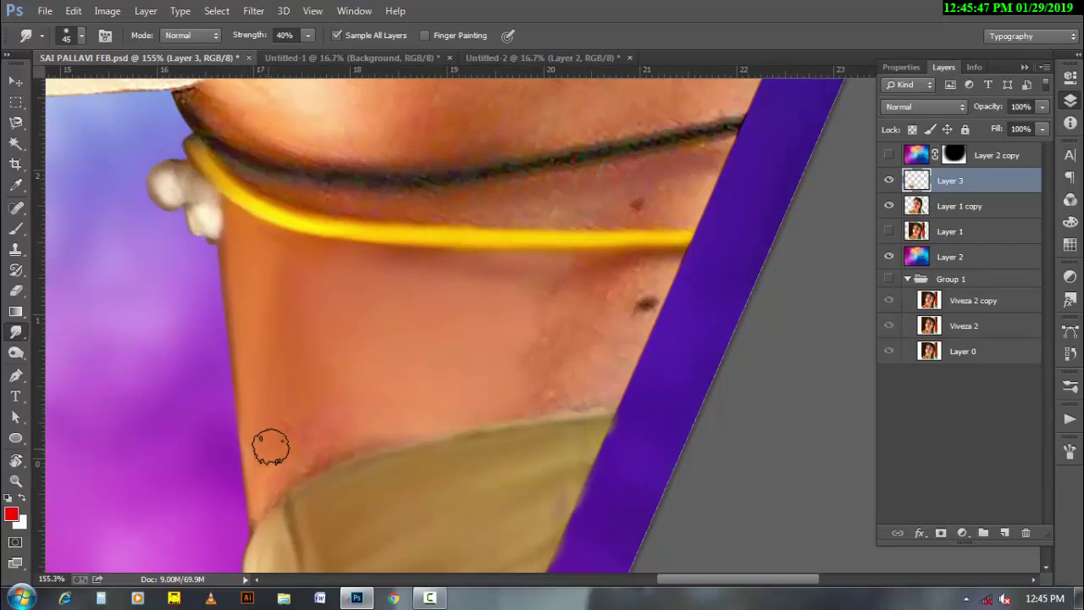
key("bracketleft")
key("bracketleft")
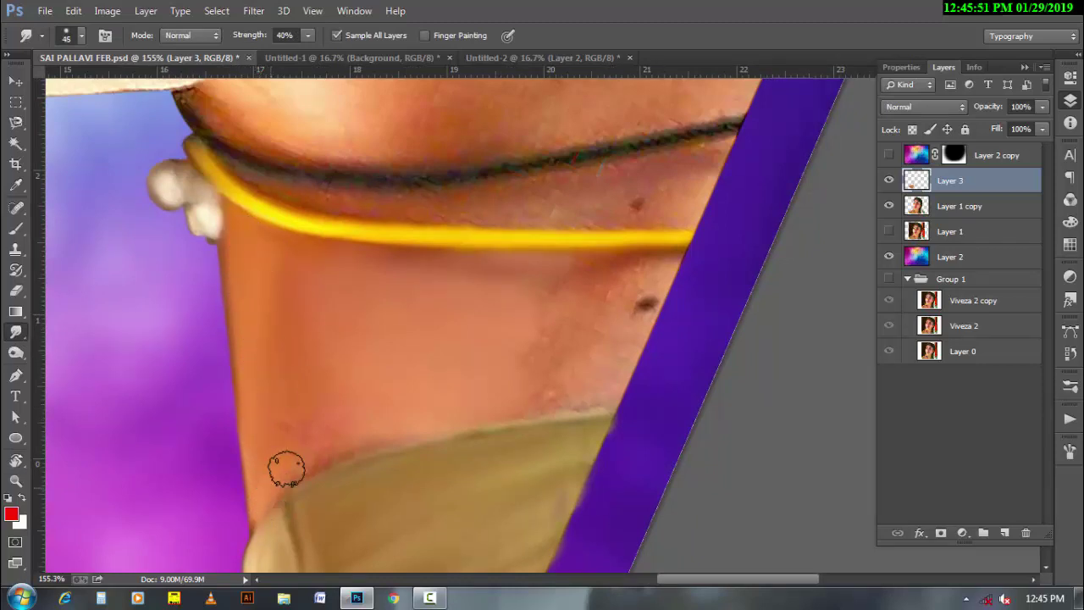
key("bracketright")
key("bracketright")
key("bracketright")
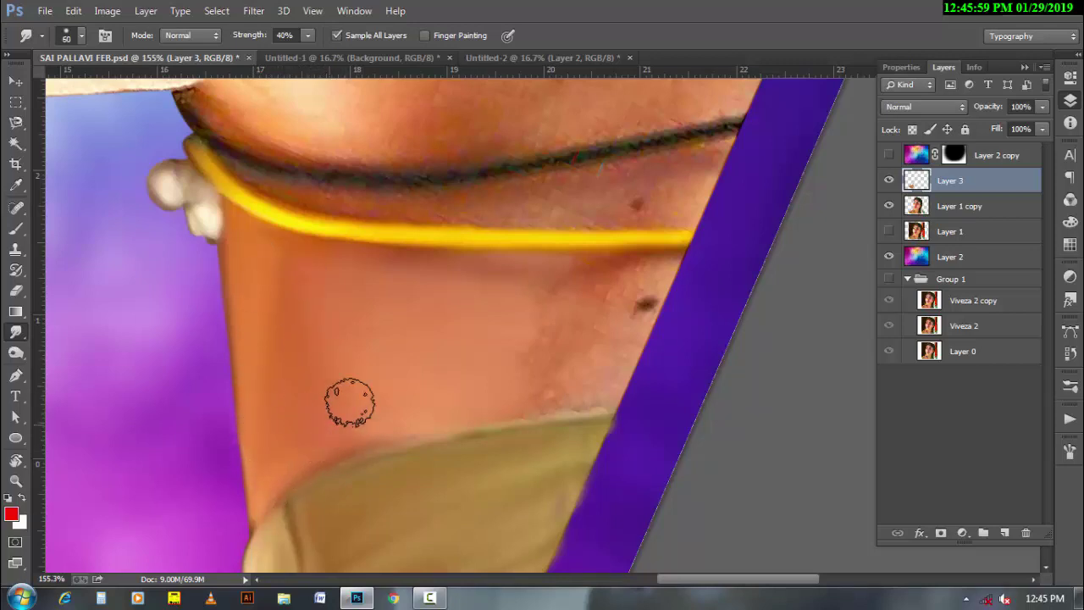
left_click(889, 155)
key("bracketleft")
key("bracketleft")
left_click_drag(333, 271, 375, 394)
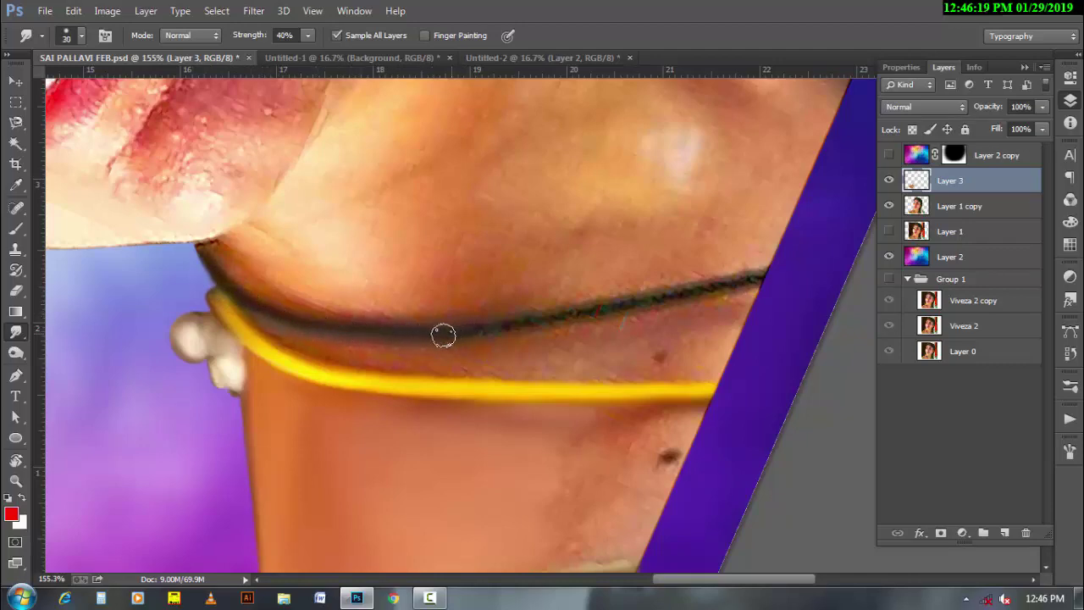
key("r")
left_click_drag(355, 344, 482, 310)
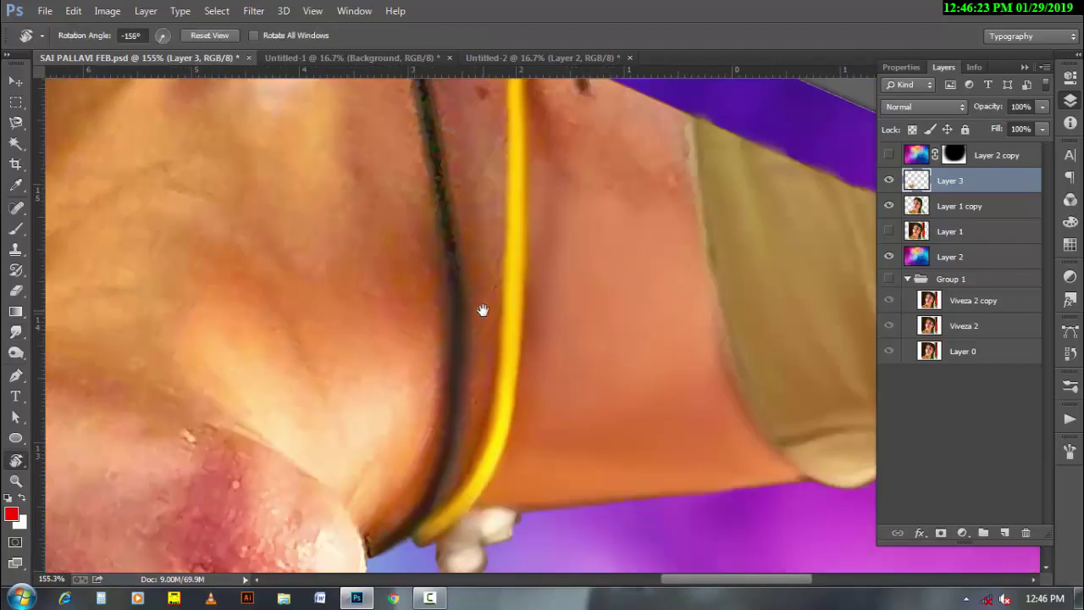
Return to the Smudge tool and tune the brush size for broad strokes on the throat
left_click(12, 334)
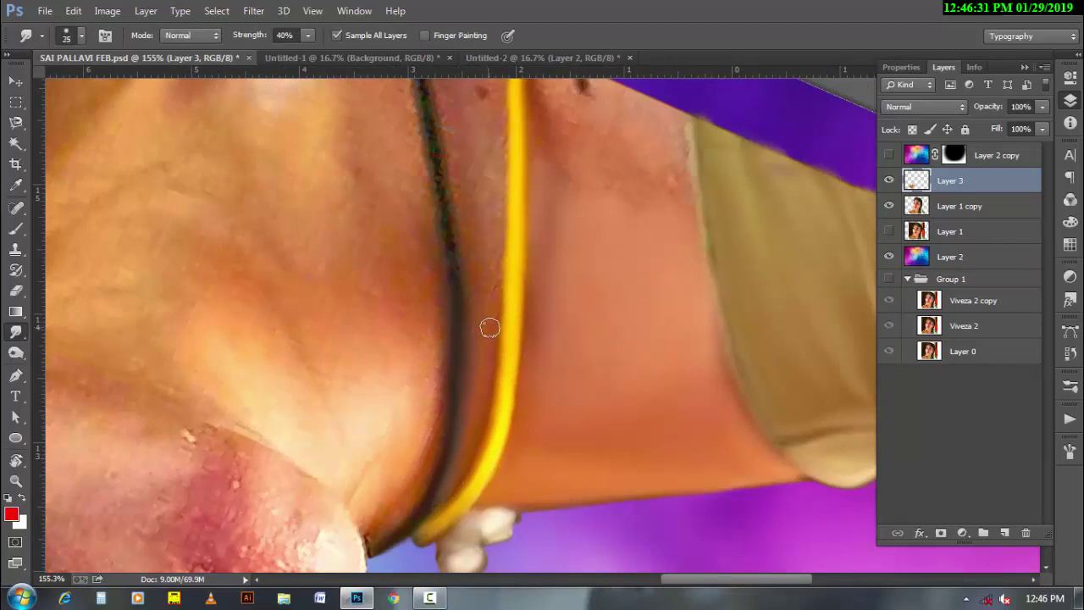
scroll(440, 221, "up", 2)
scroll(450, 302, "up", 1)
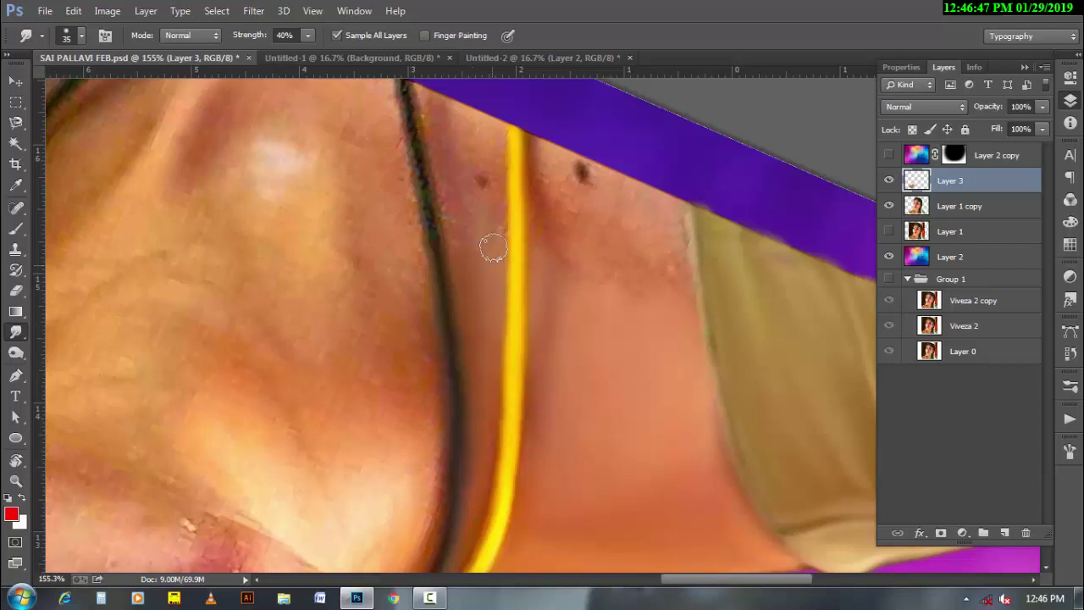
left_click(888, 155)
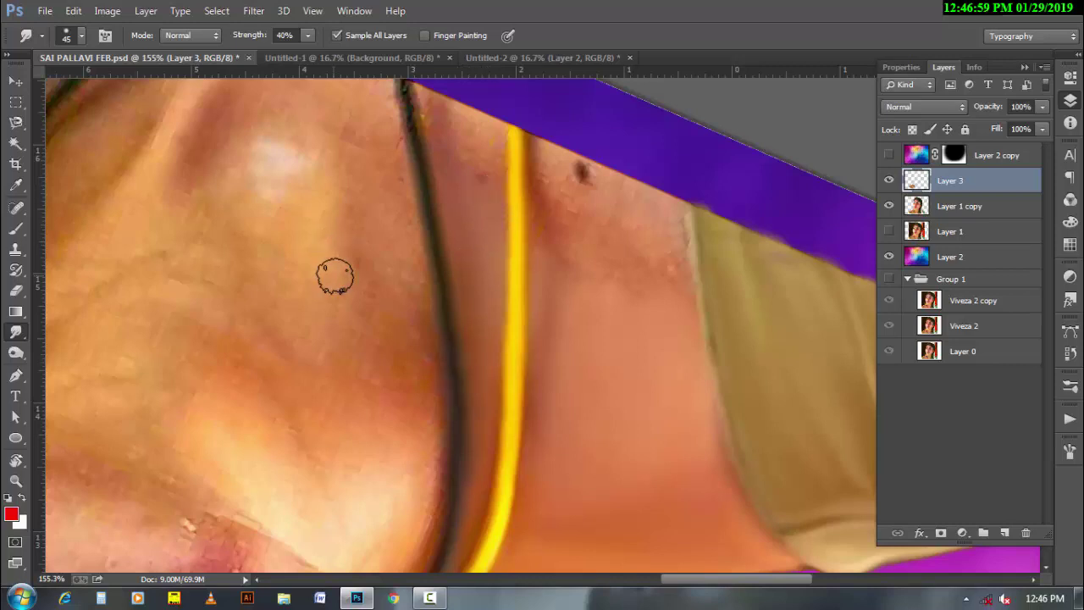
key("bracketright")
key("bracketright")
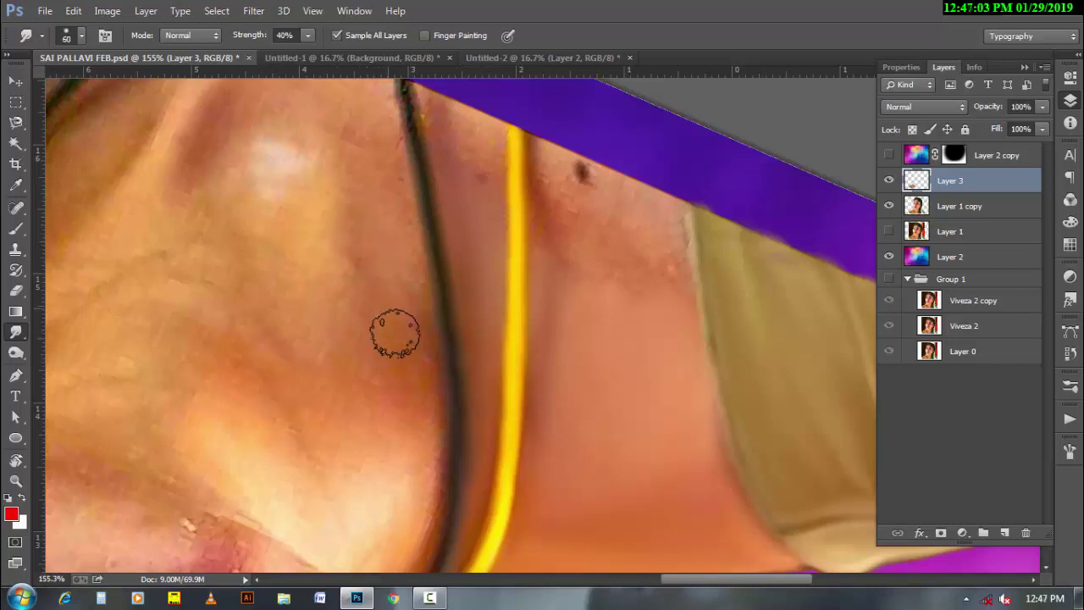
key("bracketleft")
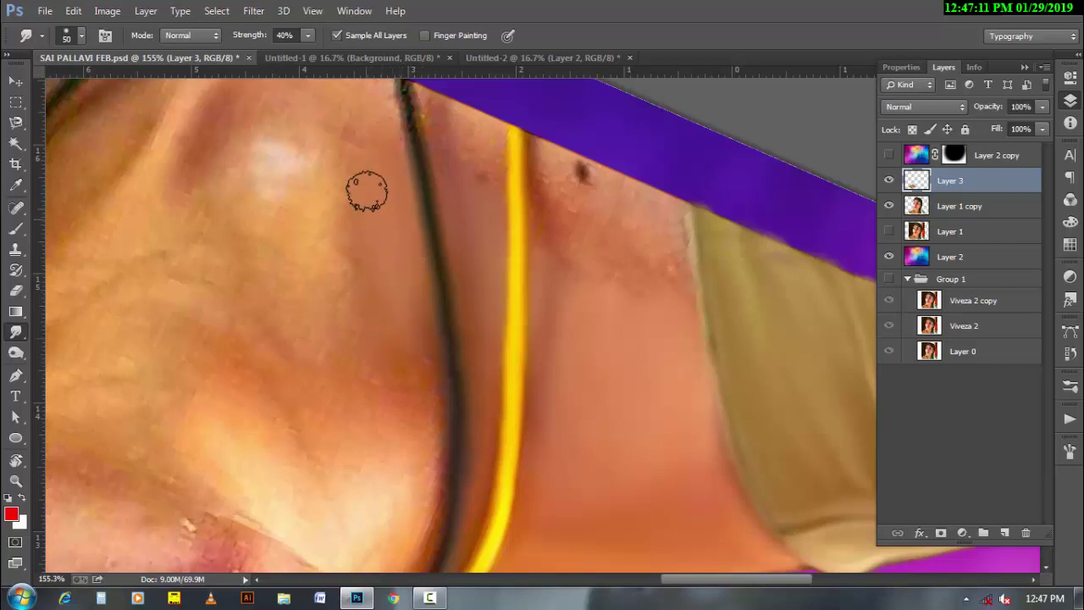
key("bracketright")
key("bracketright")
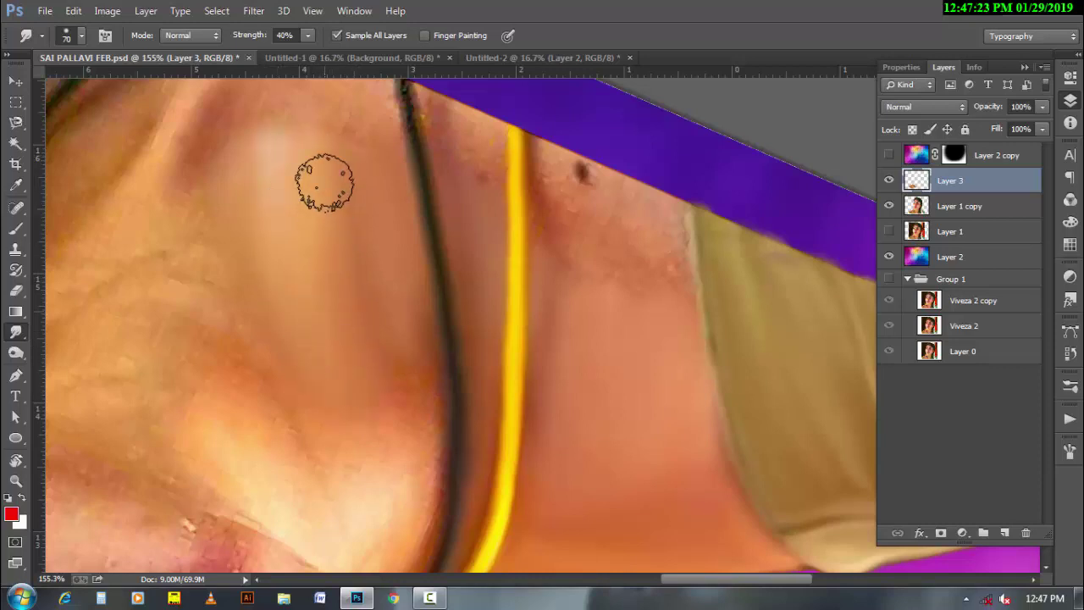
key("bracketleft")
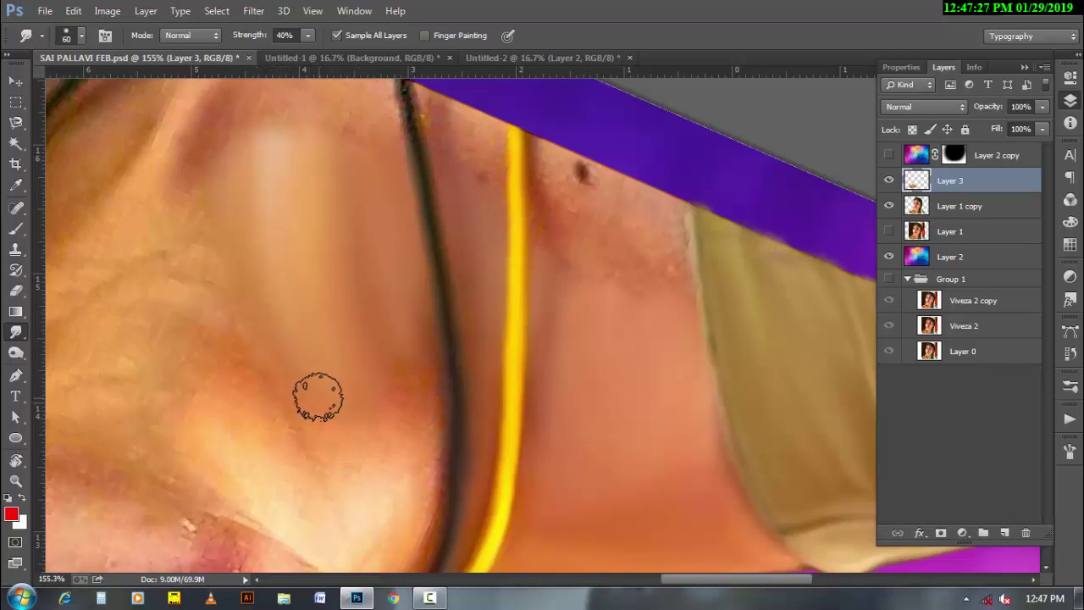
Smear the skin along the jaw edge downward beneath the chin
scroll(326, 413, "down", 2)
scroll(327, 413, "down", 2)
key("bracketleft")
key("bracketleft")
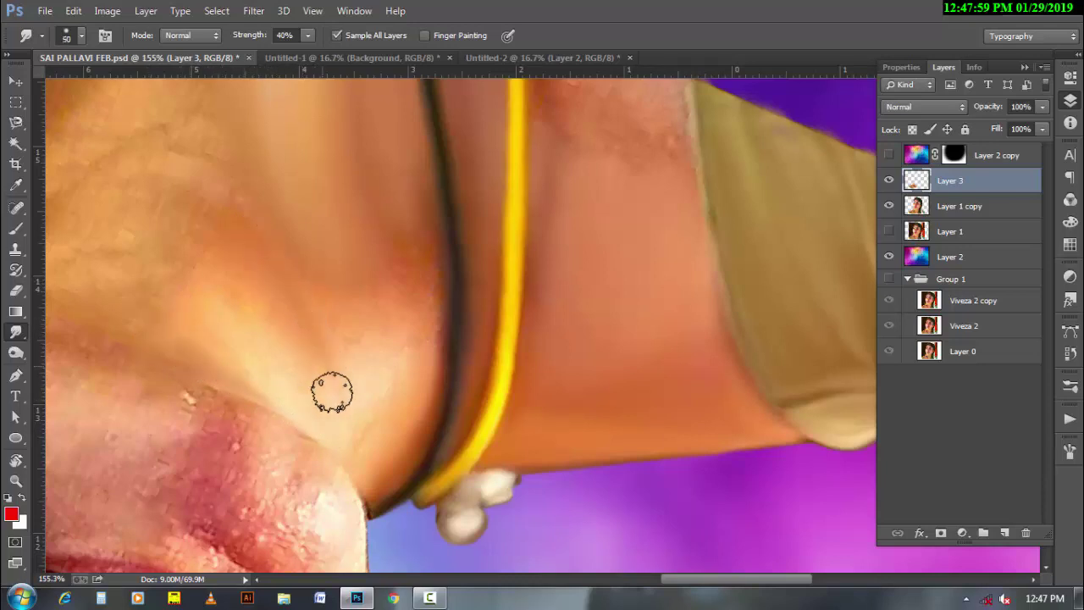
key("bracketright")
key("bracketright")
key("bracketright")
key("bracketleft")
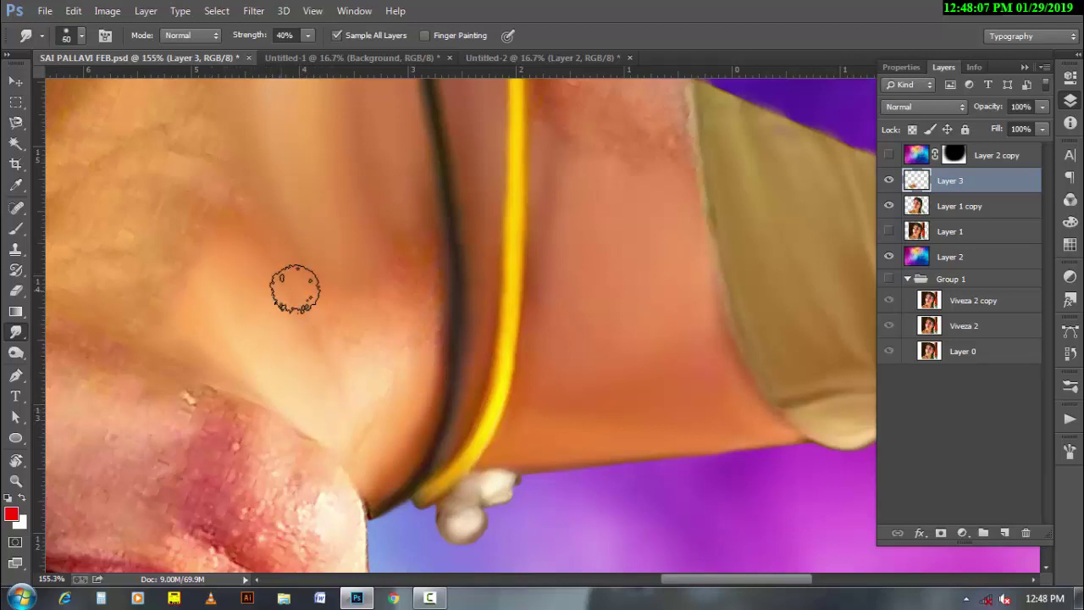
key("bracketleft")
key("bracketleft")
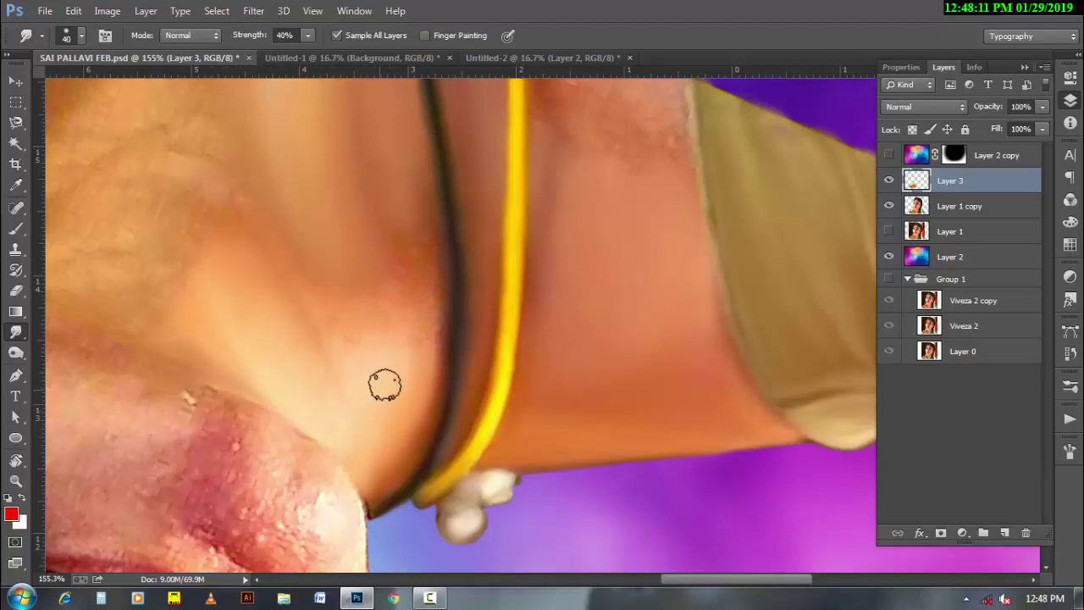
left_click_drag(436, 260, 426, 387)
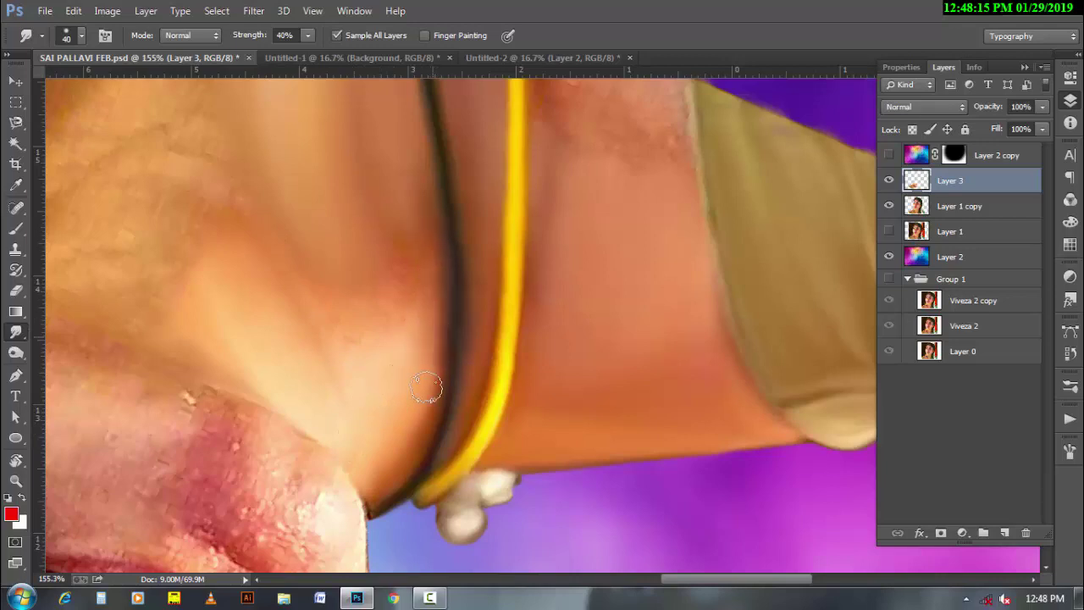
key("bracketright")
key("bracketright")
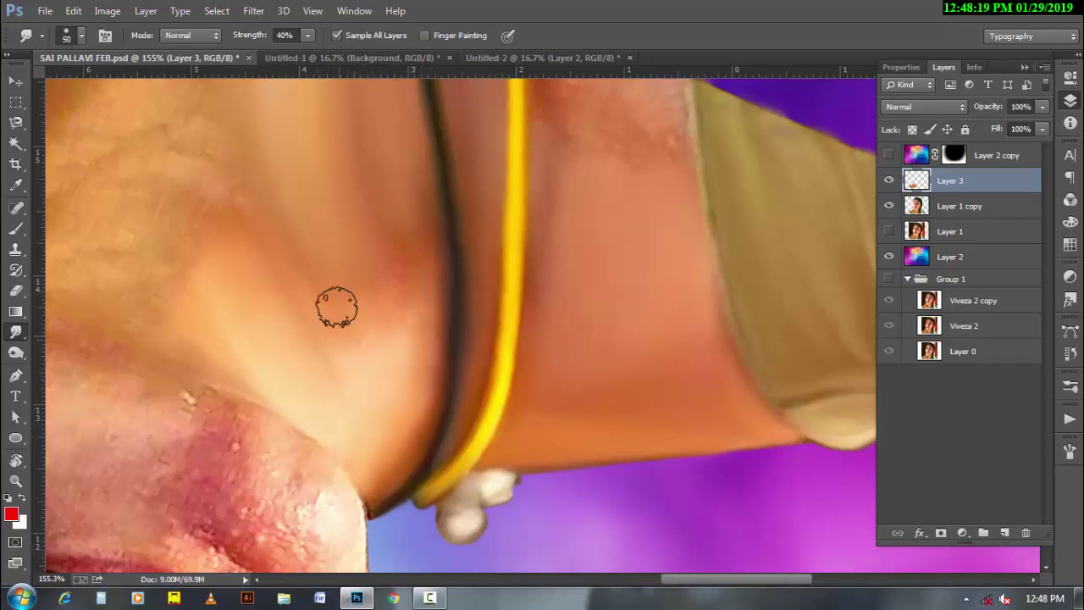
Rotate the view to about 19° and return to the Smudge tool at 30% strength
key("r")
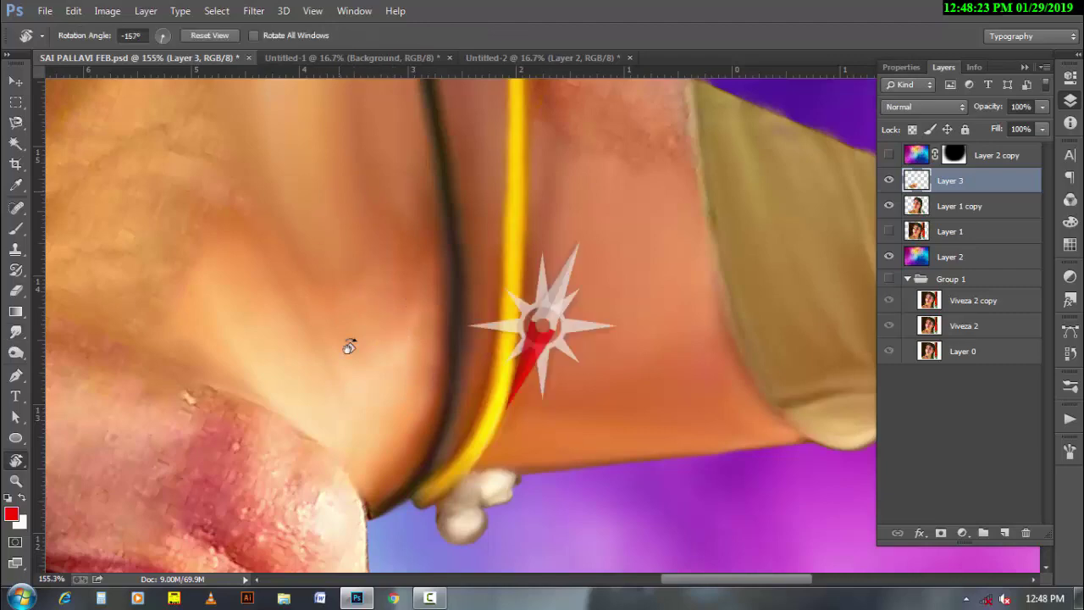
mouse_move(350, 346)
left_mouse_down()
mouse_move(619, 368)
mouse_move(311, 345)
left_mouse_up()
scroll(311, 345, "right", 2)
left_click(15, 332)
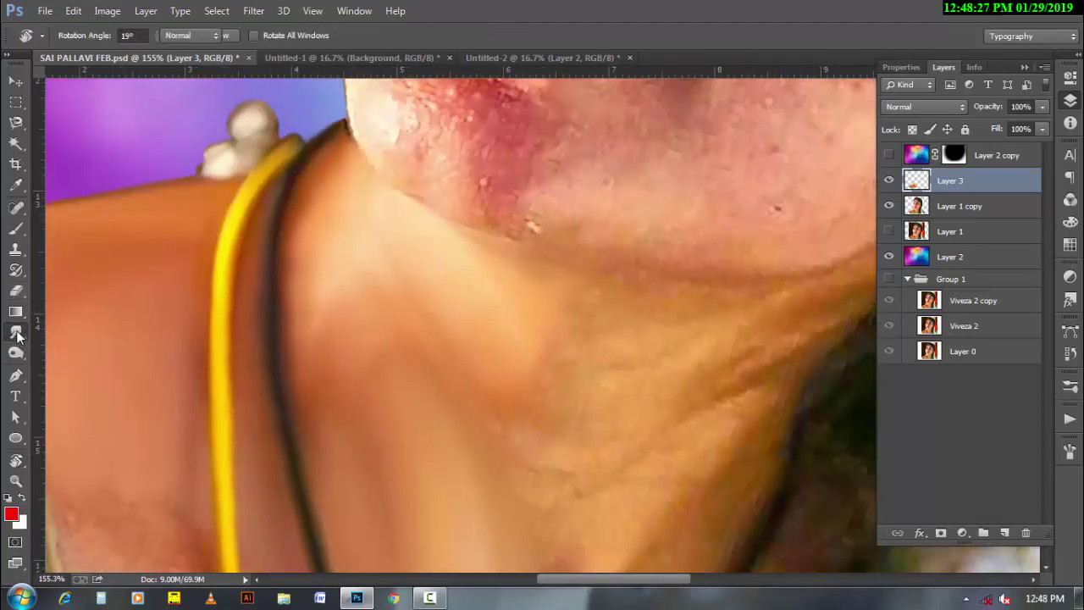
key("bracketright")
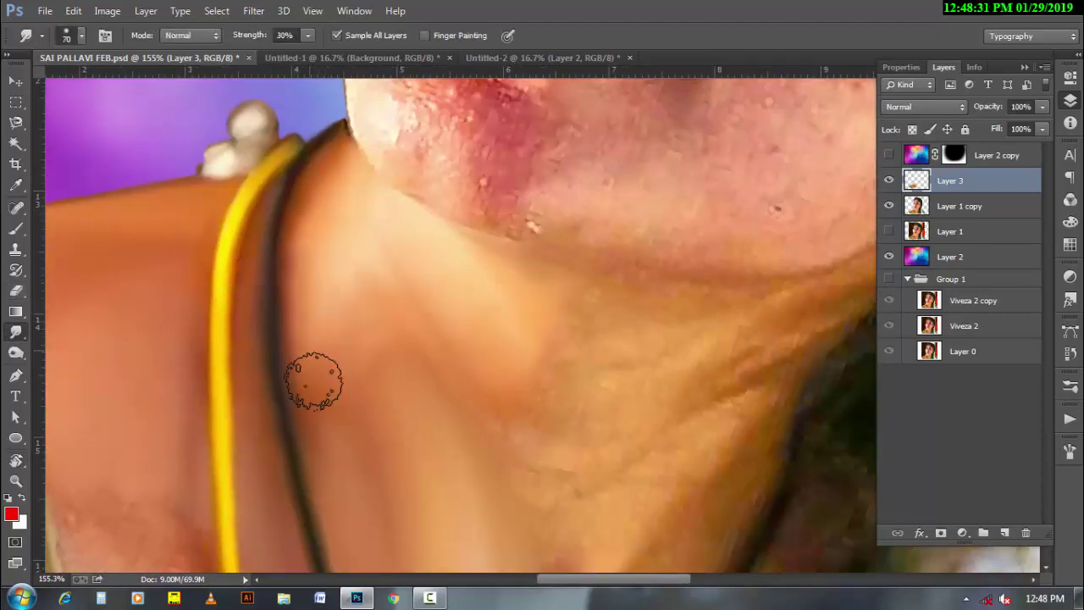
key("bracketright")
key("bracketleft")
key("bracketleft")
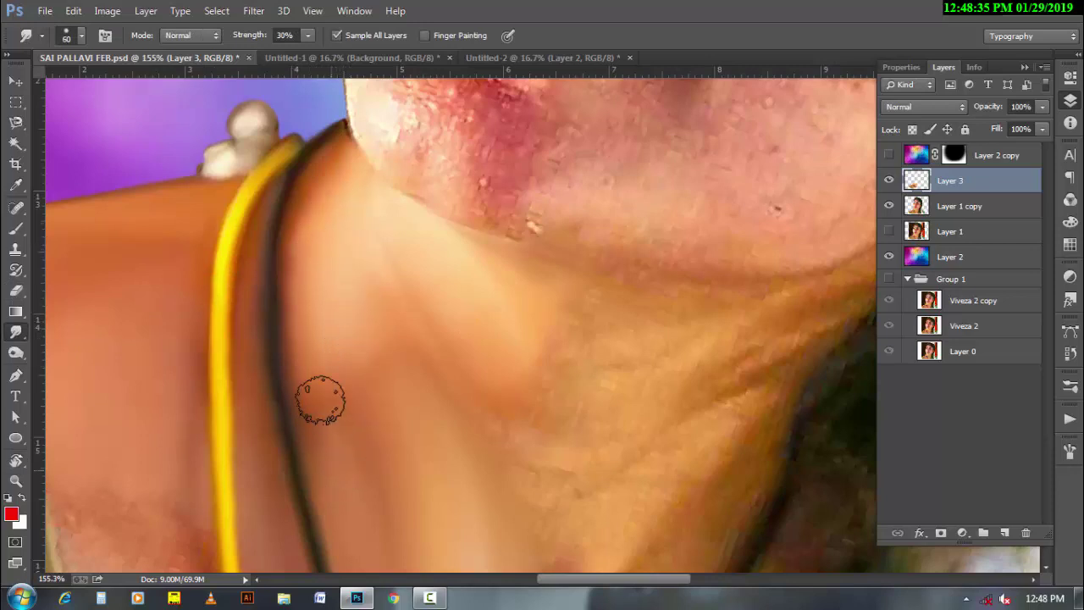
key("bracketright")
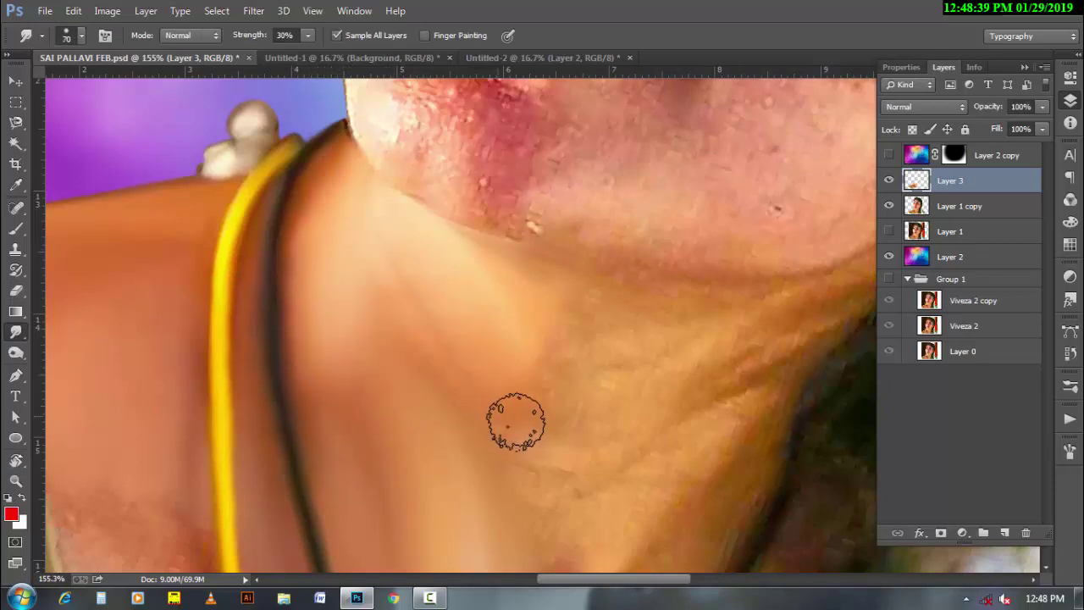
Pan to the side of the neck near the hair and fine-tune the smudge brush size
mouse_move(540, 430)
left_mouse_down()
mouse_move(429, 256)
mouse_move(414, 276)
left_mouse_up()
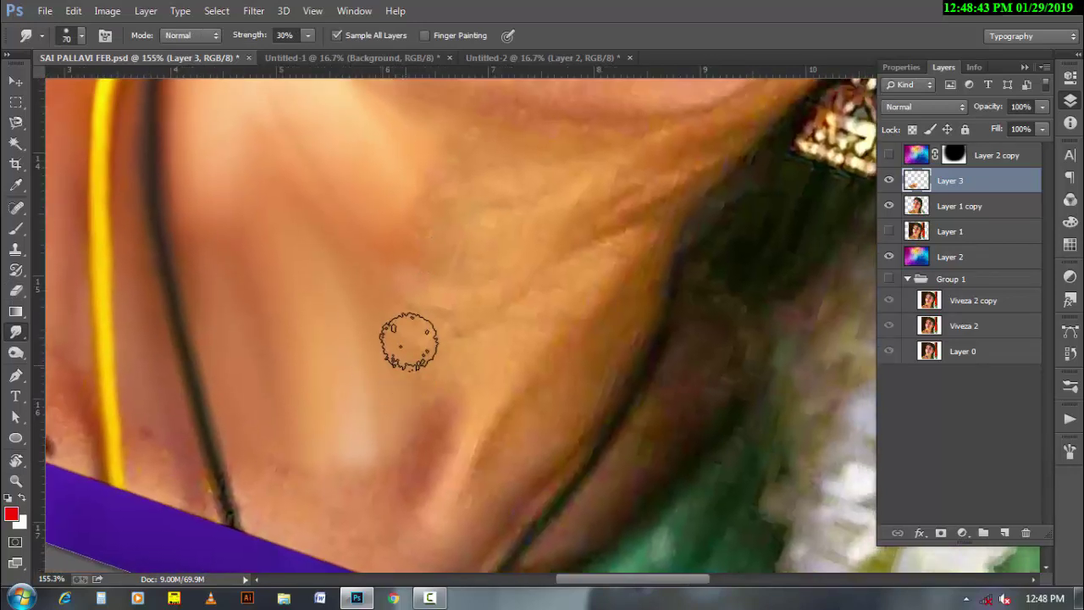
key("bracketleft")
key("bracketleft")
key("bracketleft")
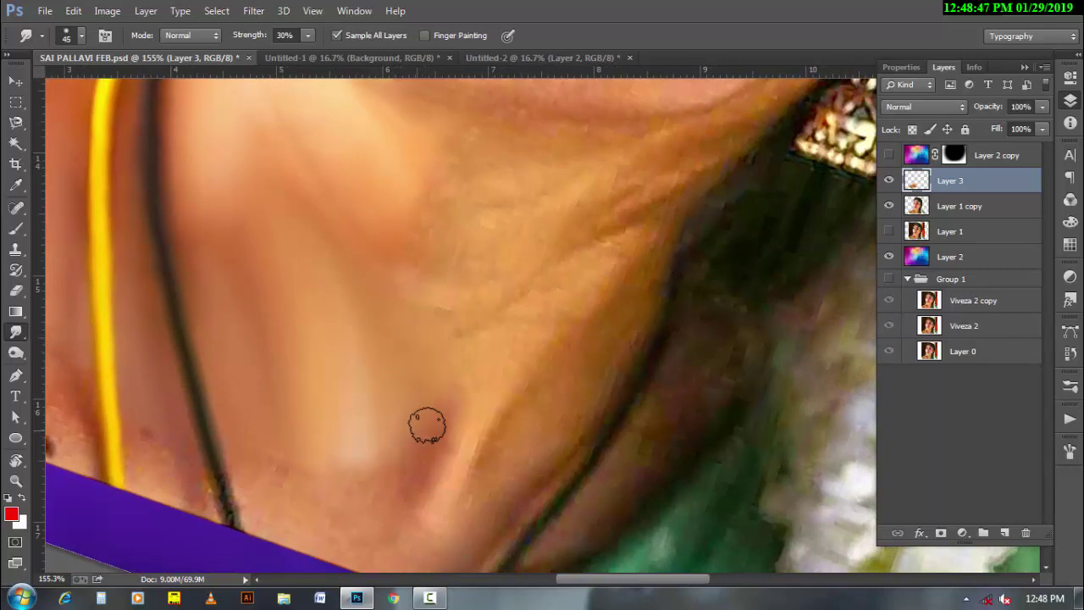
key("bracketright")
key("bracketright")
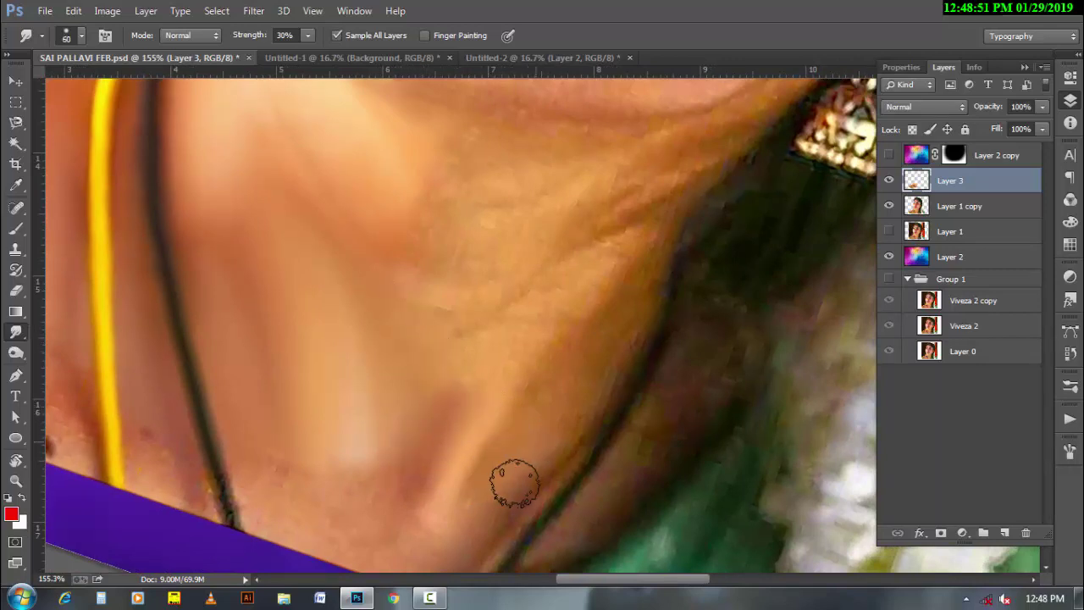
key("bracketleft")
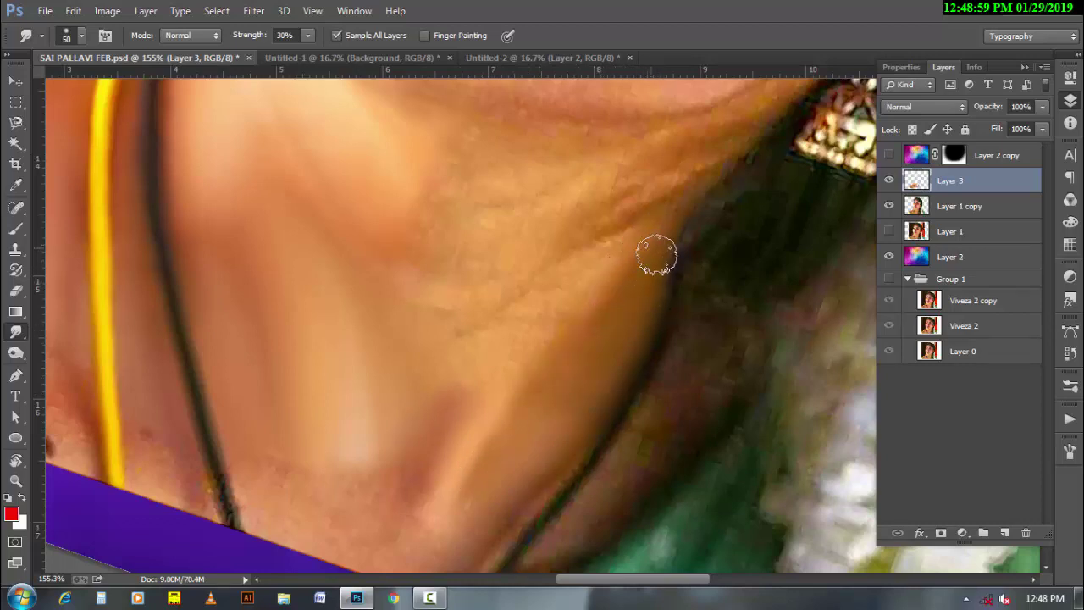
key("bracketright")
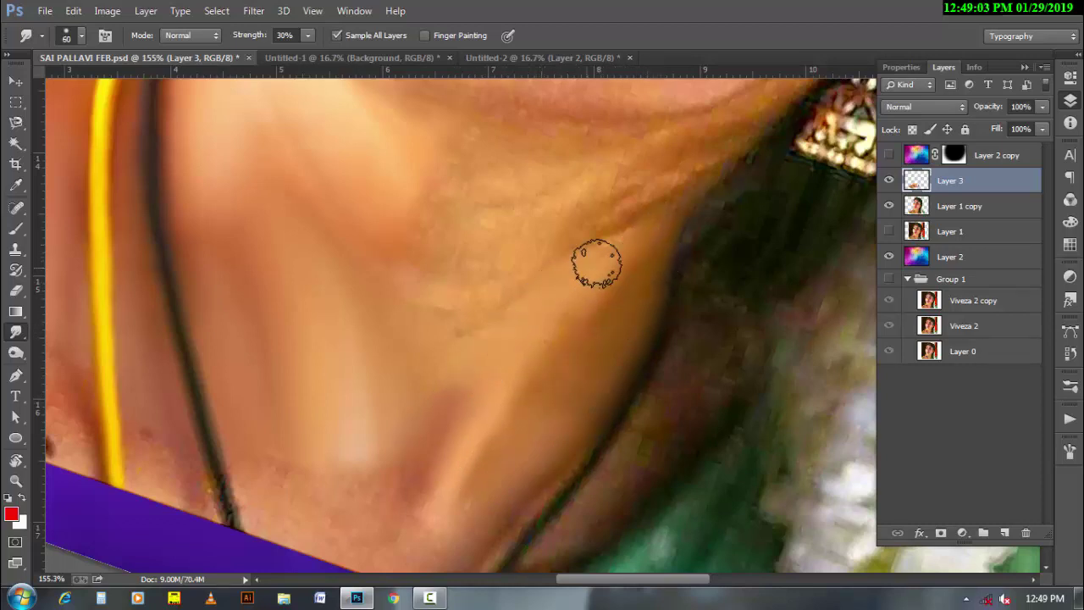
key("bracketright")
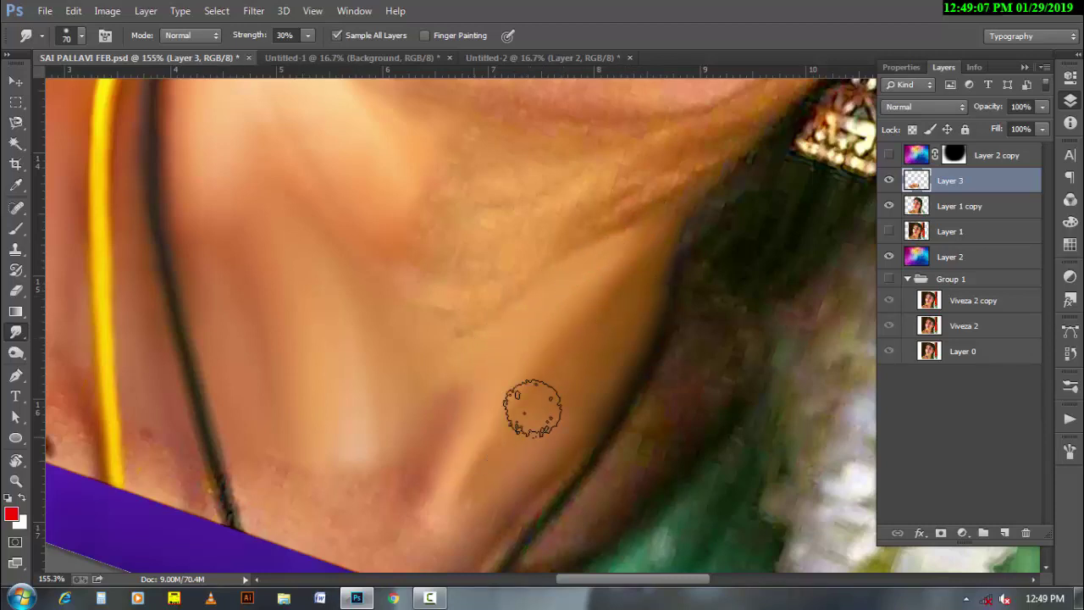
key("bracketleft")
key("bracketleft")
key("bracketleft")
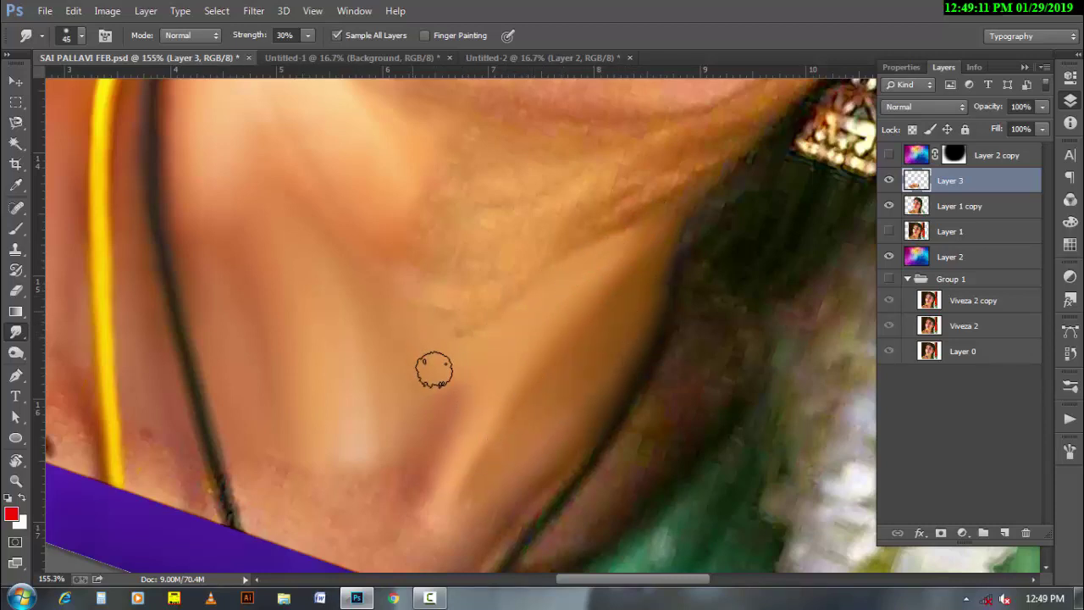
Zoom closer on the neck skin and adjust the smudge brush between 30 and 60 px
key("ctrl+plus")
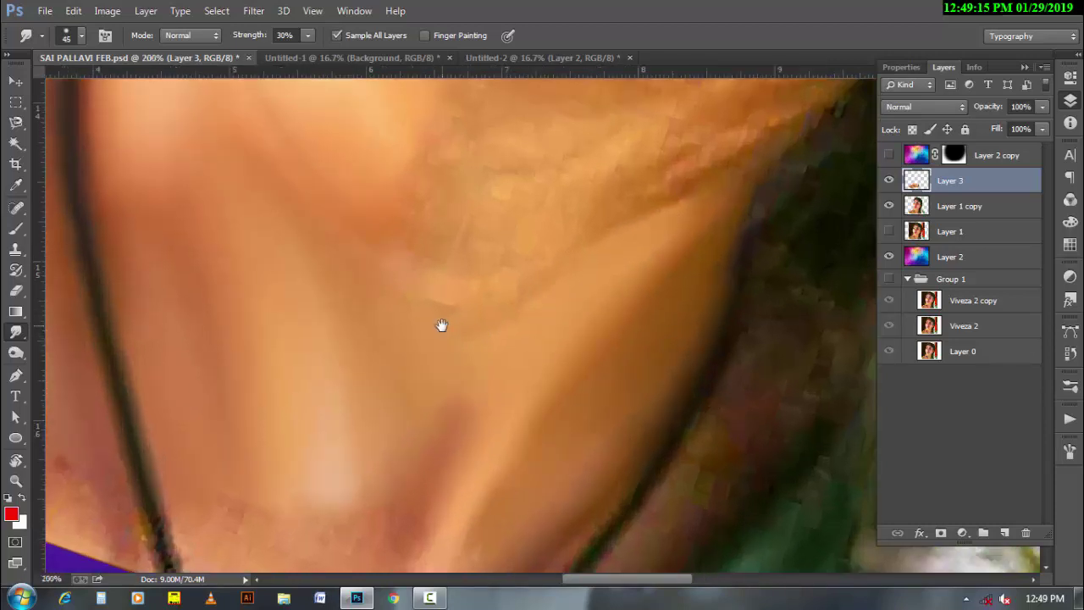
key("bracketleft")
key("bracketleft")
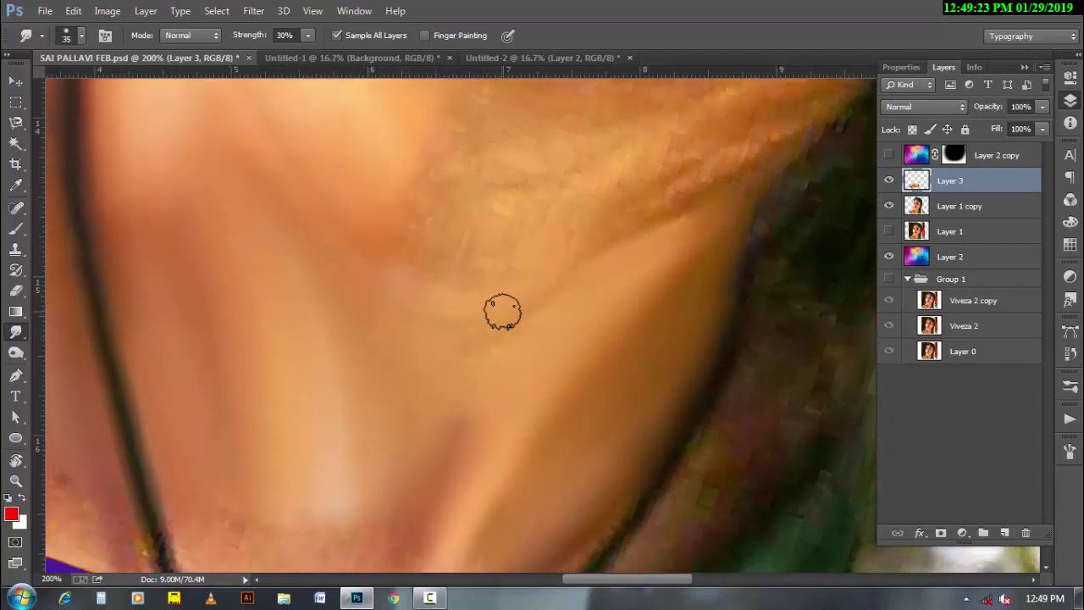
key("bracketleft")
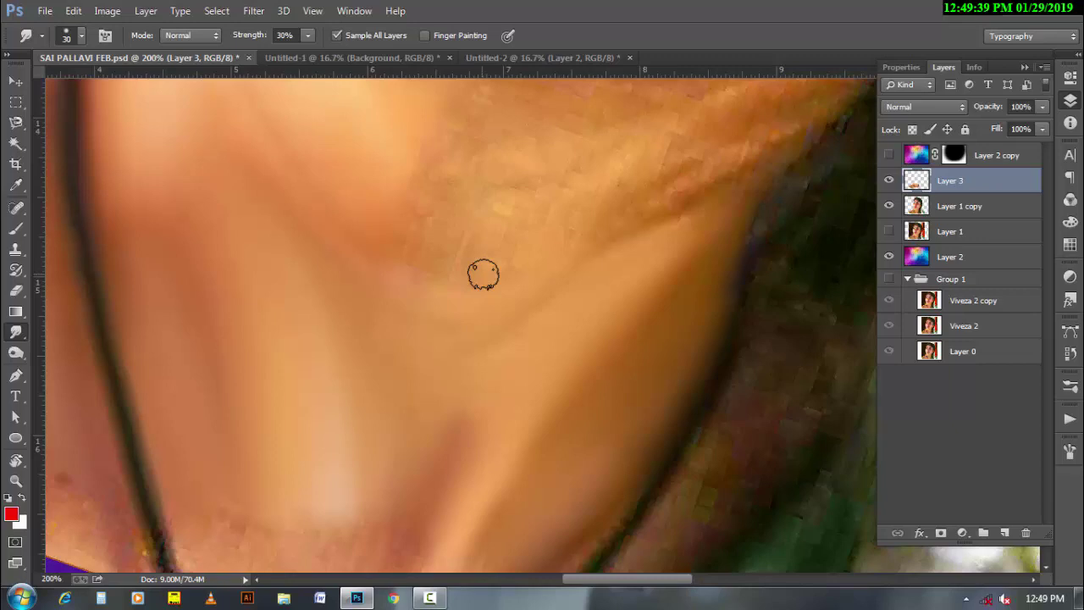
scroll(327, 449, "down", 2)
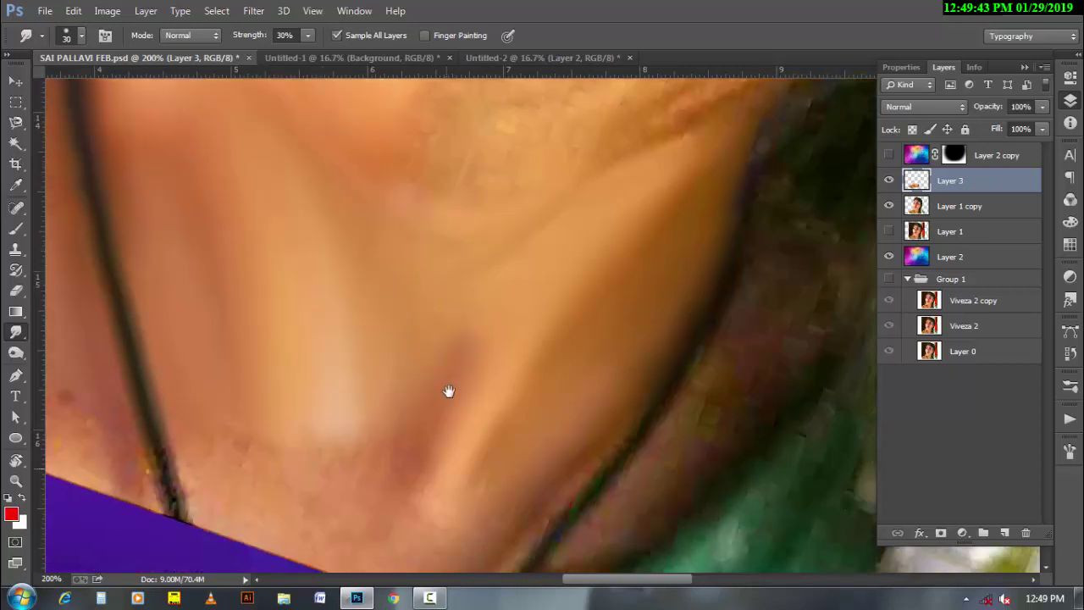
key("bracketright")
key("bracketright")
key("bracketright")
key("bracketright")
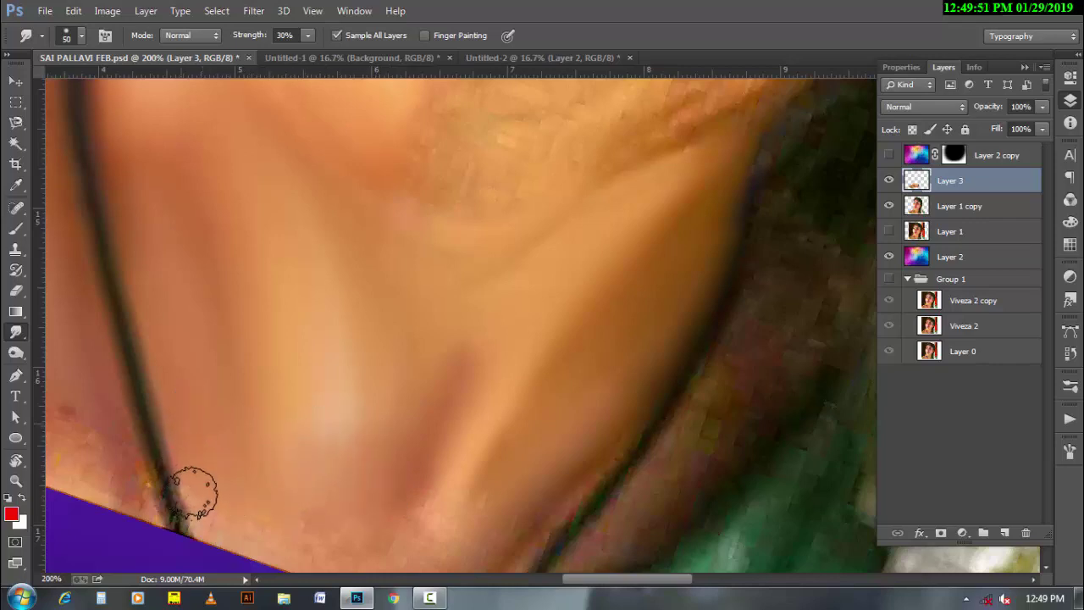
key("bracketright")
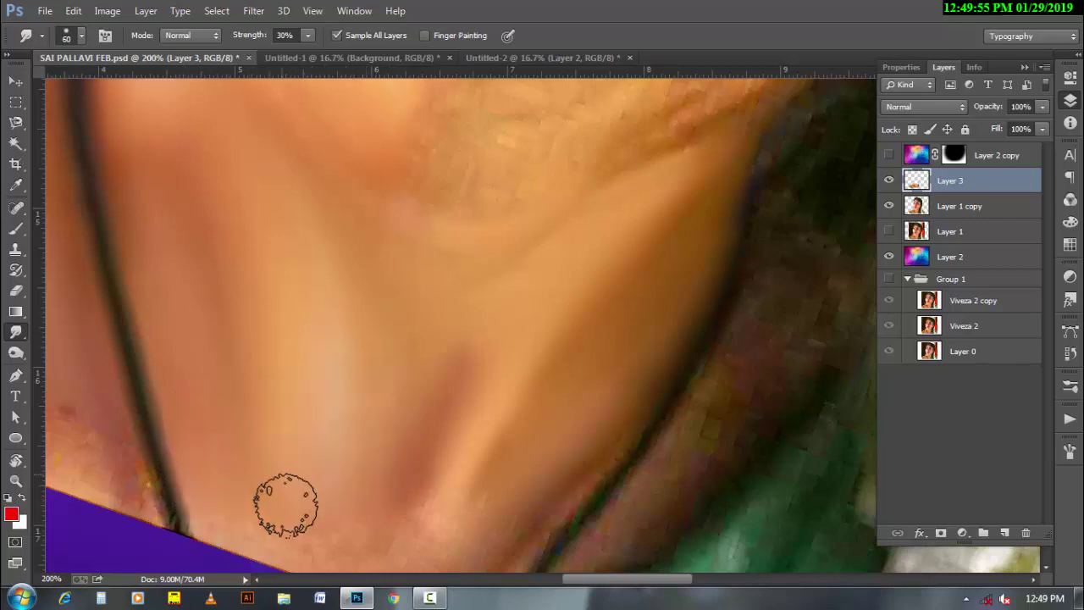
key("bracketleft")
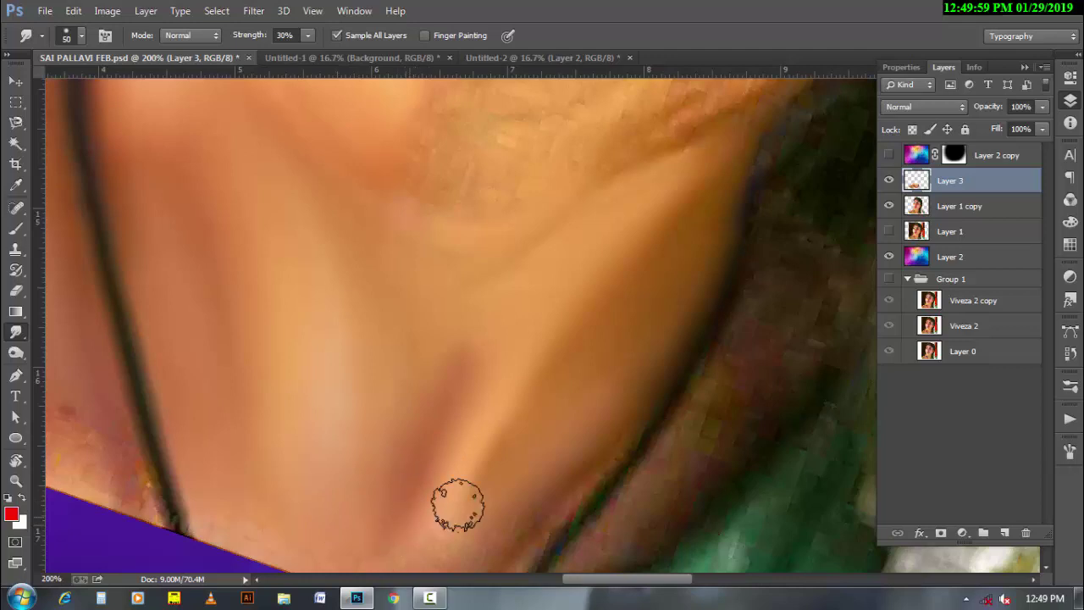
key("bracketleft")
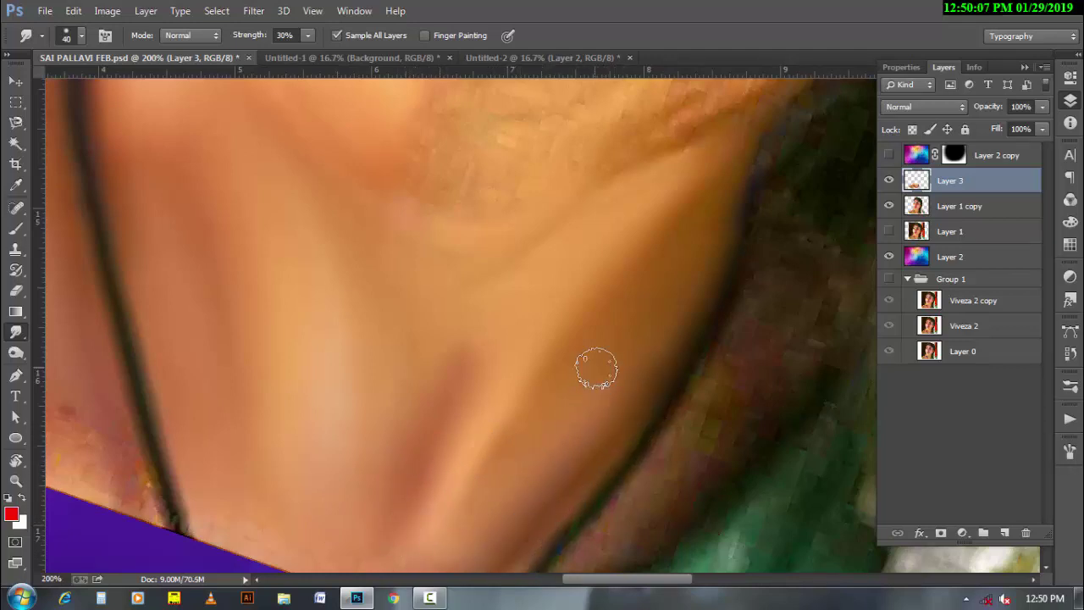
key("bracketleft")
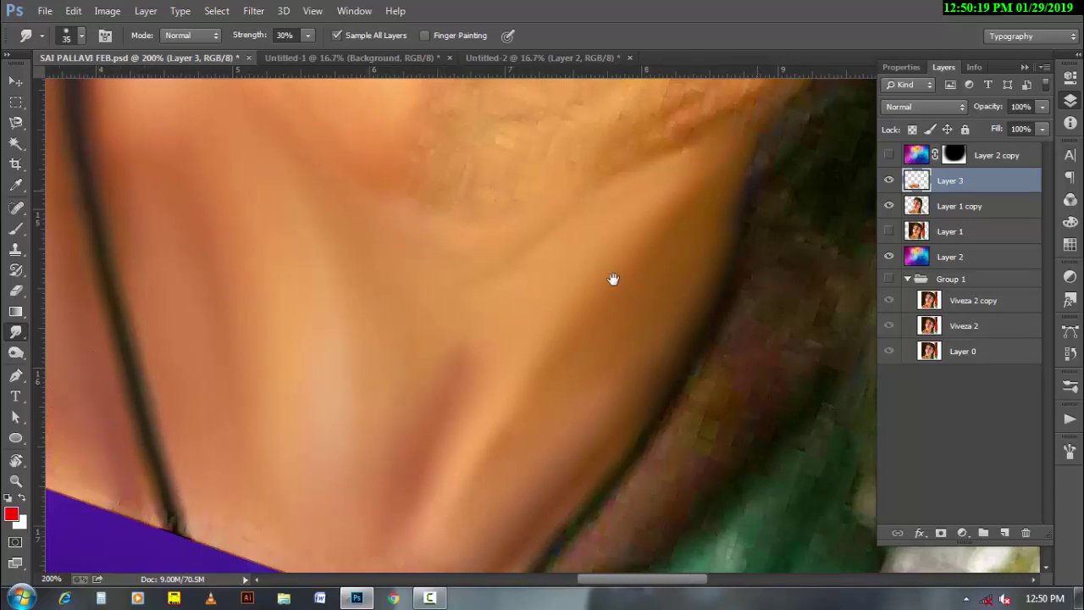
Smudge the side of the neck with a 30 px brush, then fit the whole portrait on screen
left_click_drag(612, 282, 522, 259)
key("bracketleft")
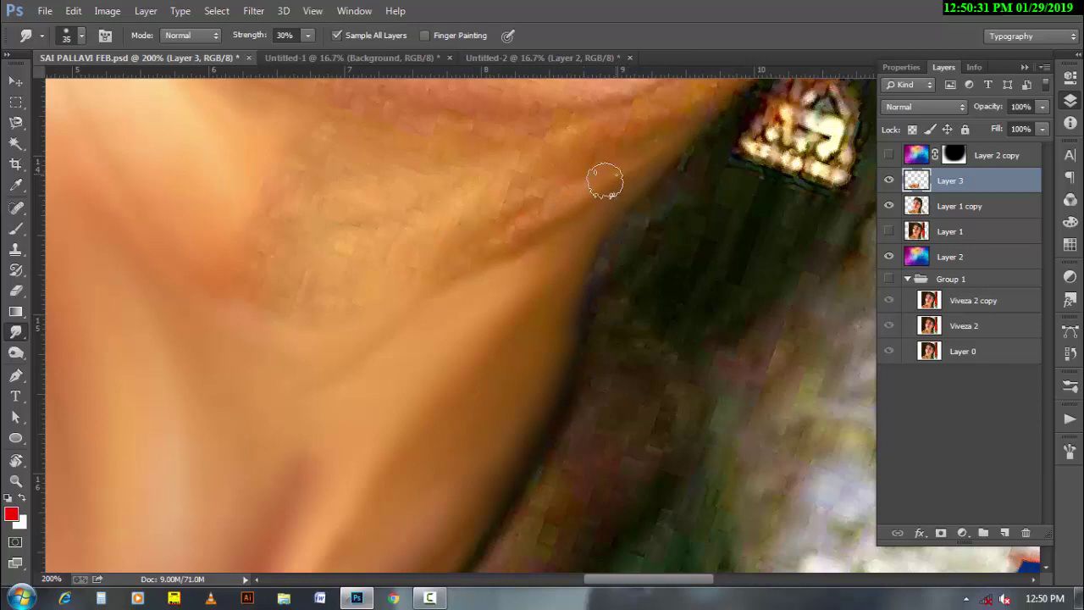
key("bracketleft")
key("ctrl+0")
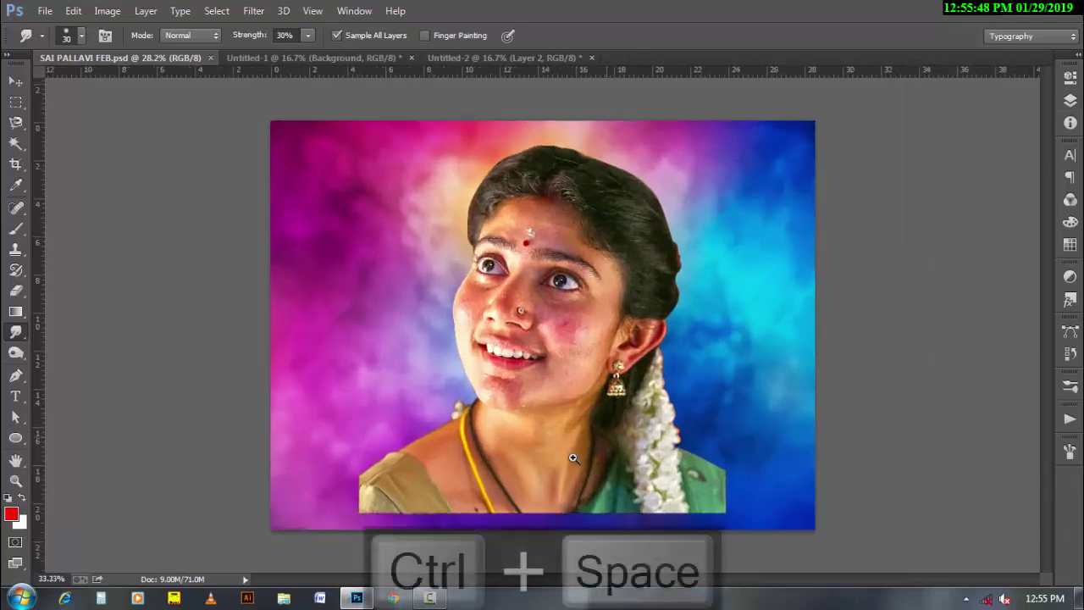
Select Layer 3, zoom to 200% on the jaw and tilt the view about -32° for smudging
left_click_drag(572, 457, 558, 269)
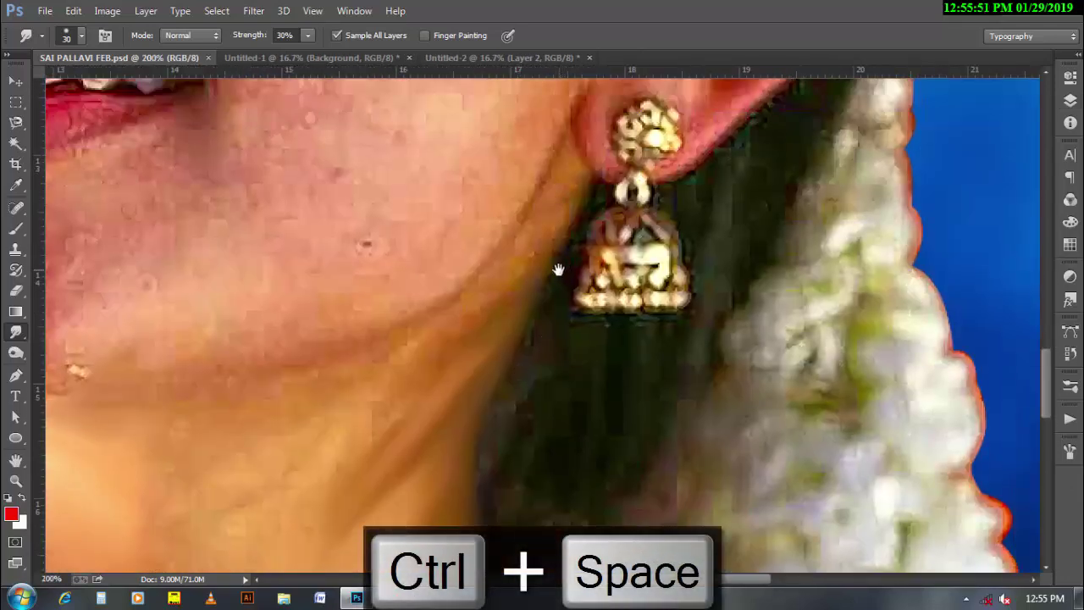
left_click(1070, 101)
left_click(973, 188)
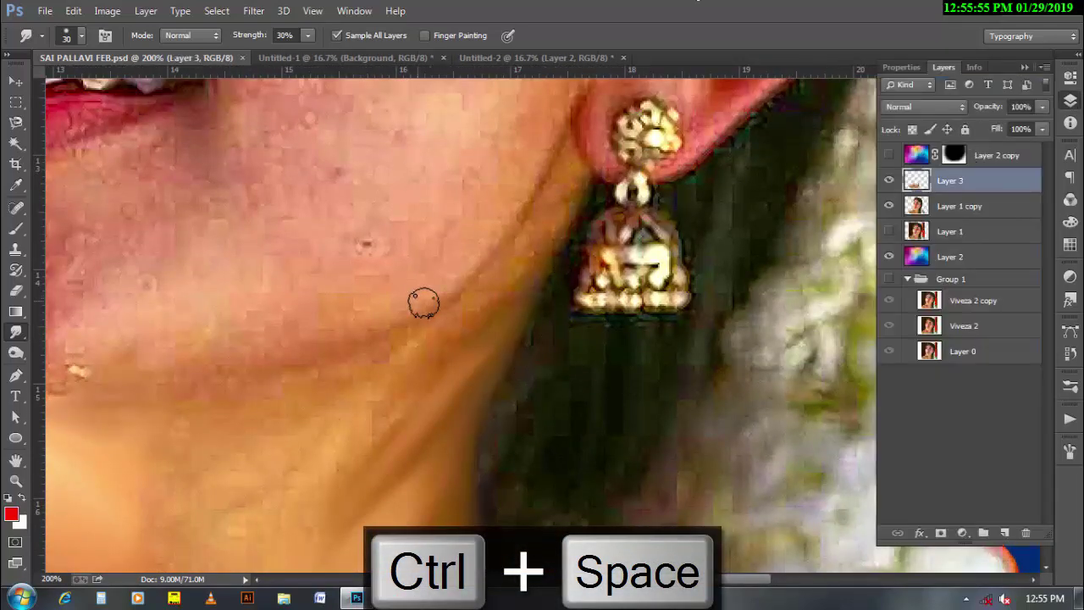
key("r")
left_click_drag(416, 257, 446, 372)
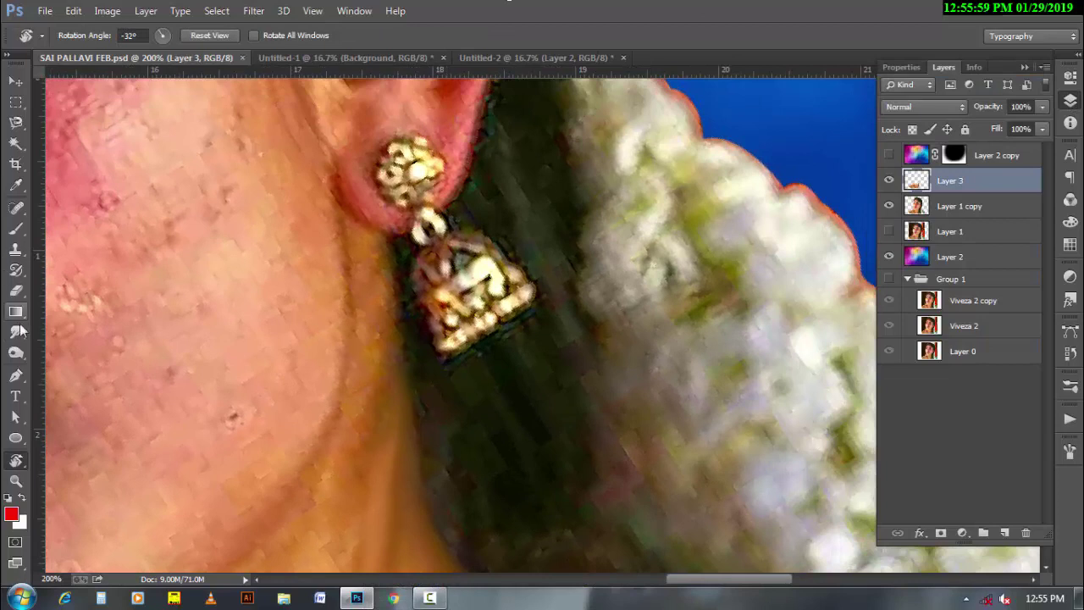
left_click(20, 328)
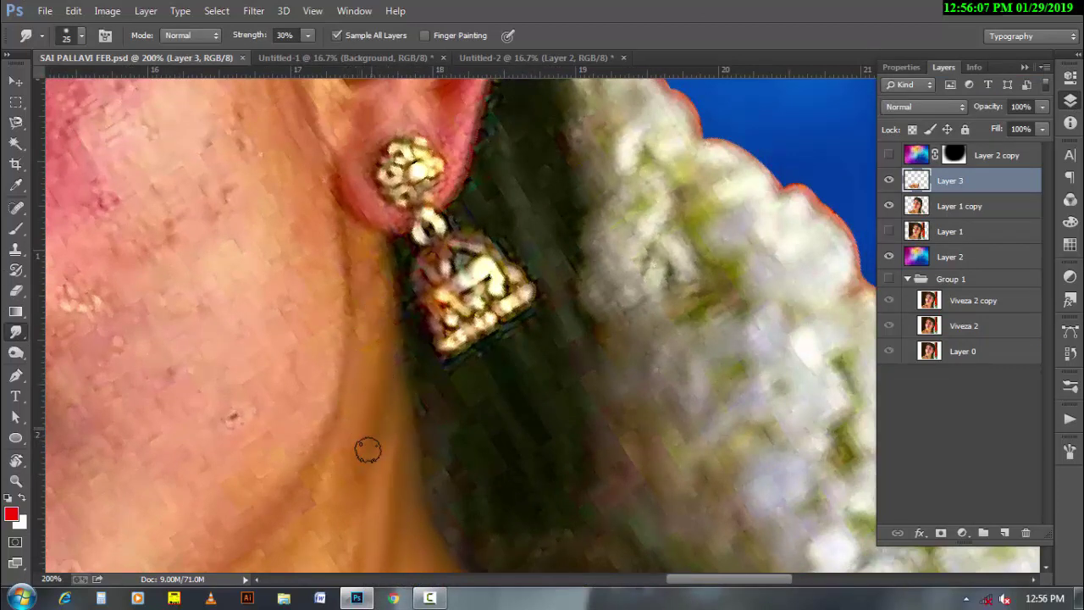
Smudge the neck skin below the earring, varying the brush size between 25 and 40
key("bracketleft")
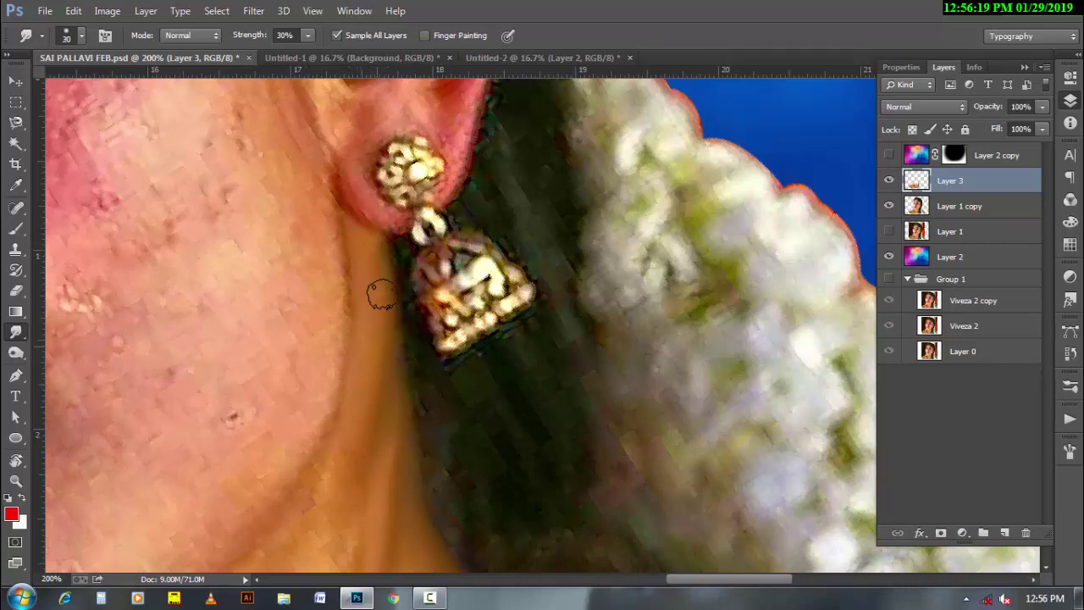
mouse_move(366, 430)
left_mouse_down()
mouse_move(387, 266)
mouse_move(321, 351)
mouse_move(260, 338)
left_mouse_up()
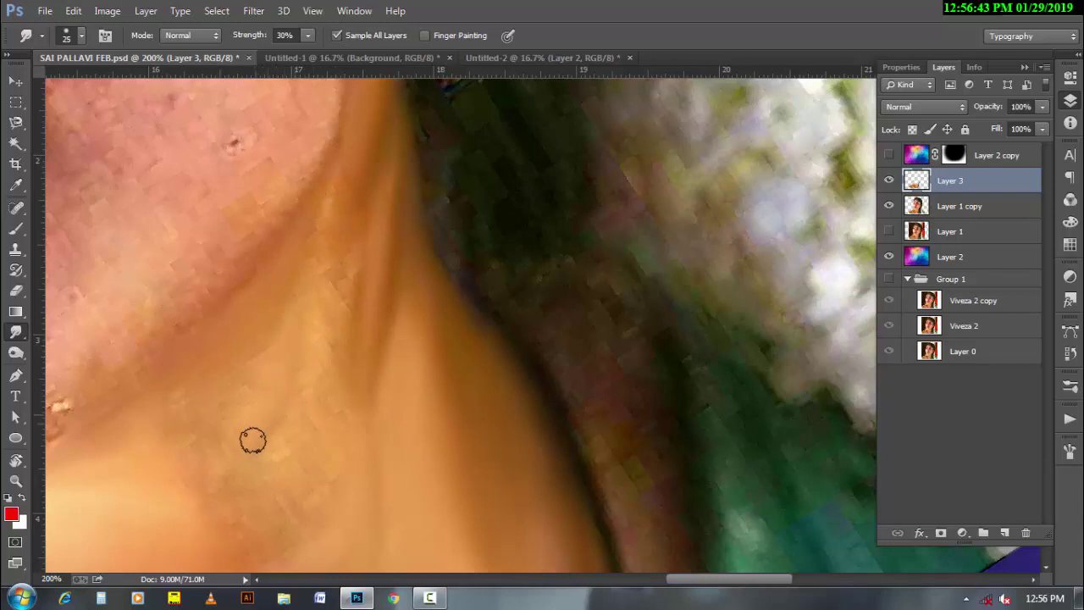
key("bracketright")
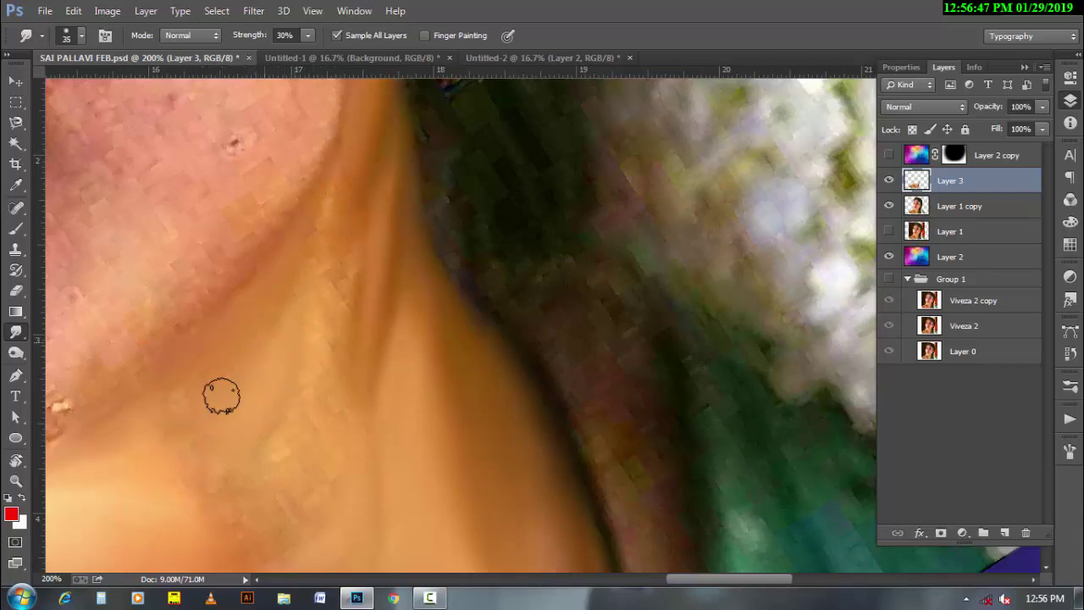
key("bracketright")
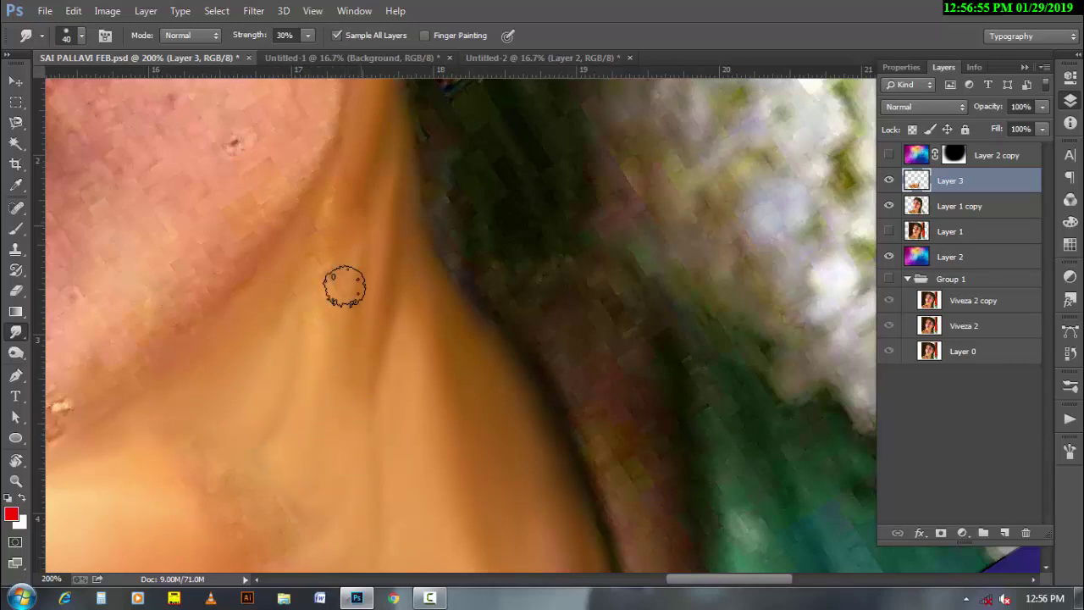
key("bracketleft")
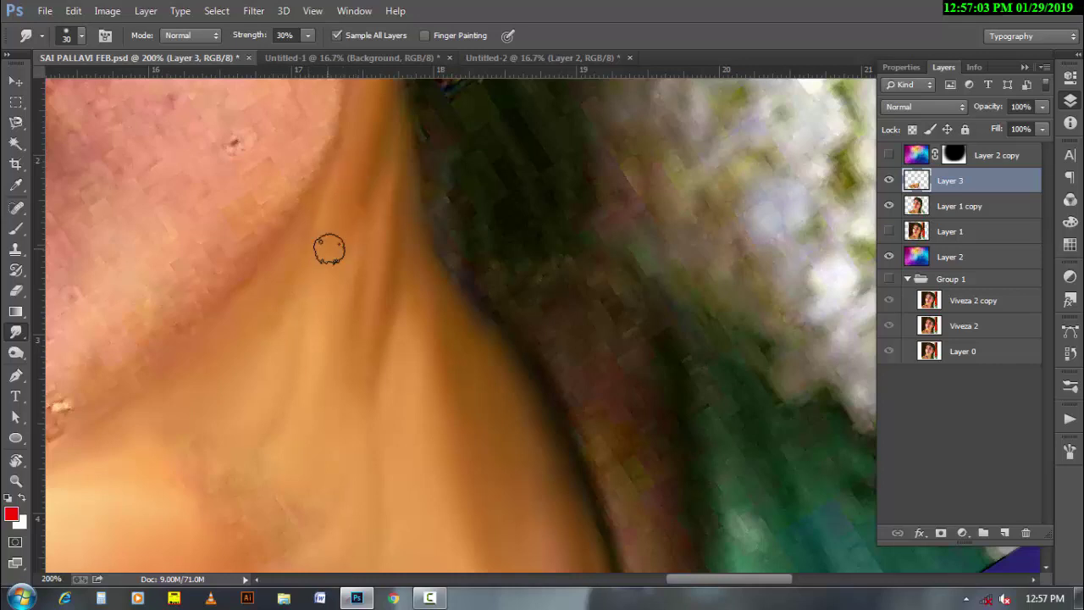
key("bracketleft")
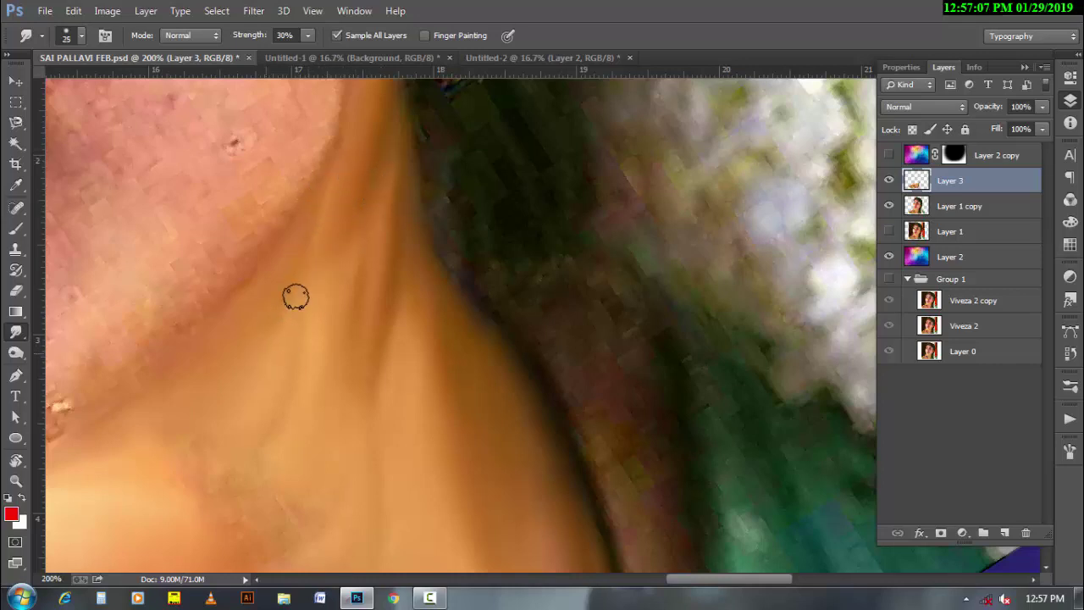
key("bracketright")
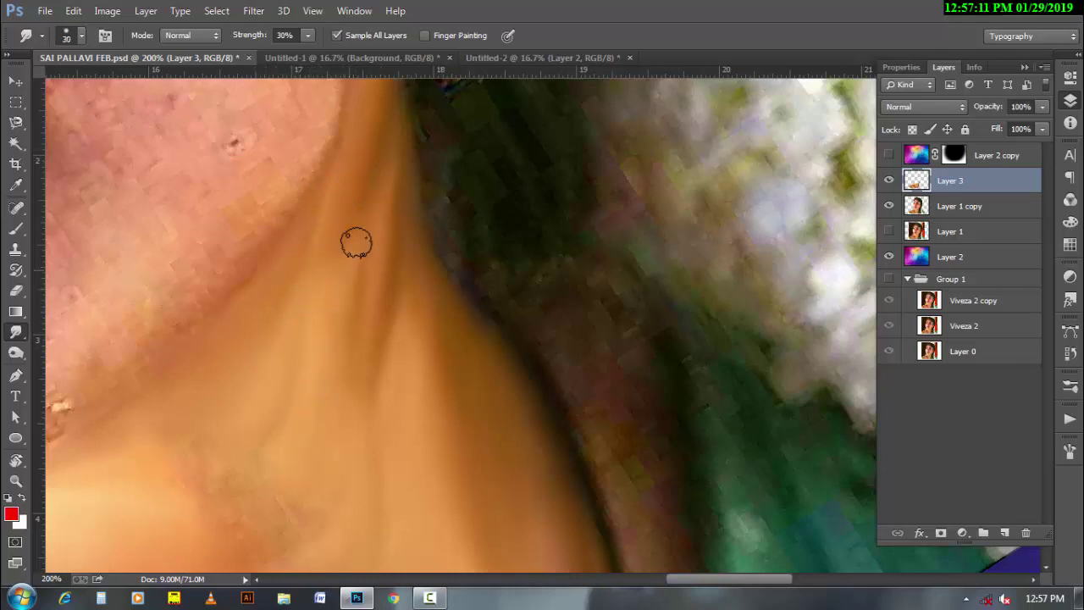
scroll(322, 402, "down", 3)
key("bracketright")
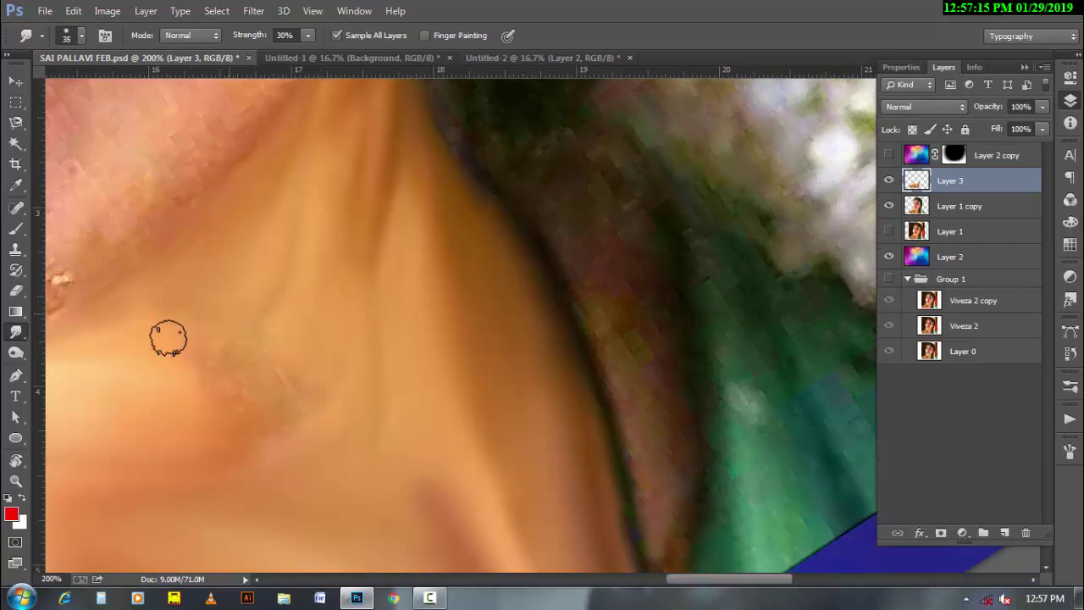
key("bracketright")
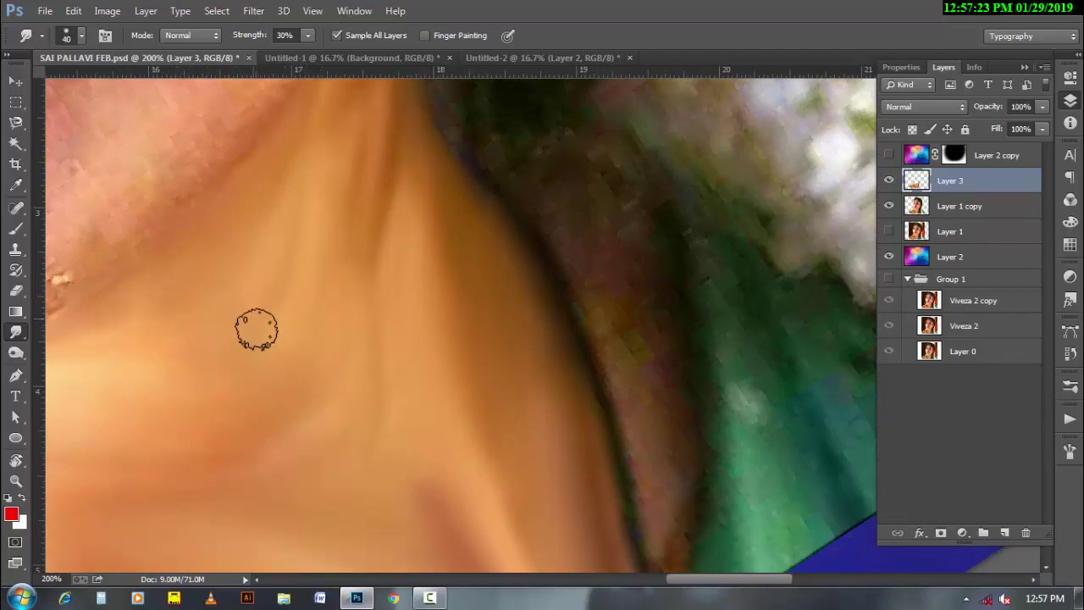
key("bracketleft")
left_click_drag(331, 392, 500, 322)
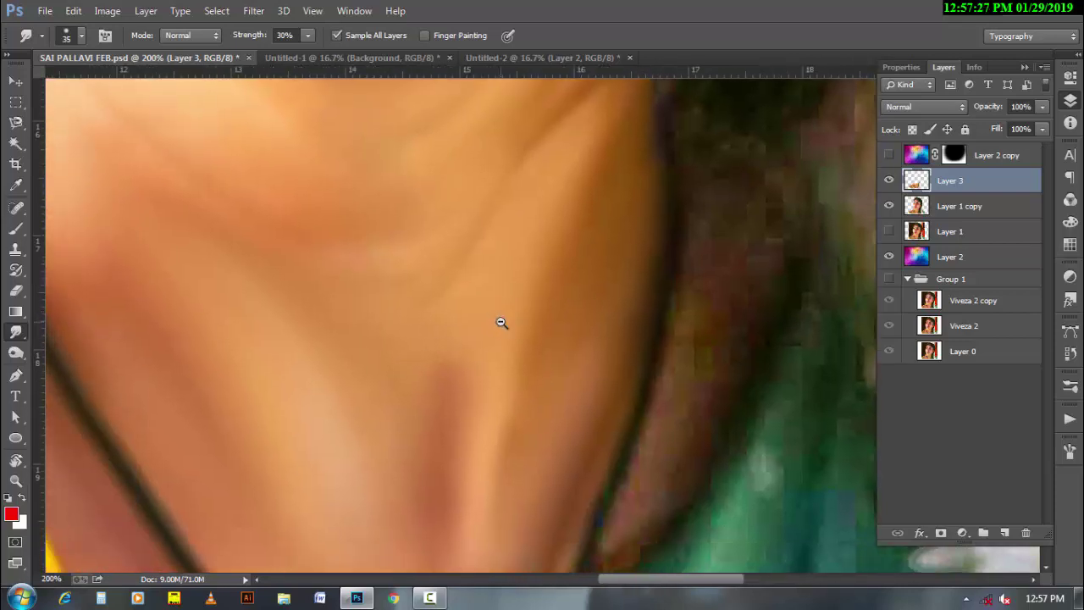
key("ctrl+minus")
Smear the green dress fabric along the lower neckline with a 40–60 smudge brush
key("bracketright")
key("bracketright")
key("bracketright")
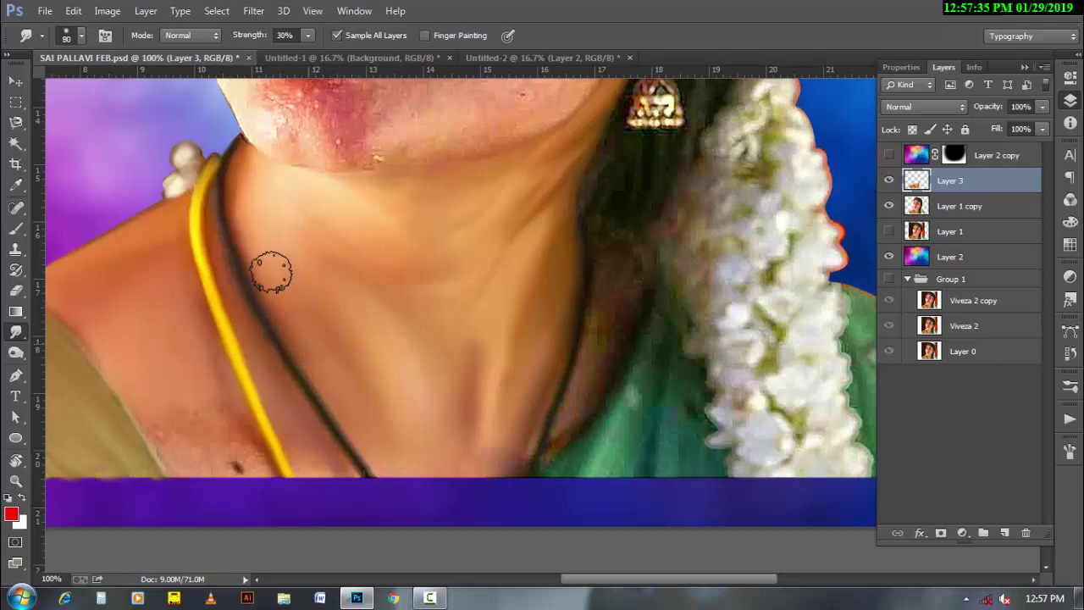
key("bracketleft")
key("bracketleft")
key("bracketleft")
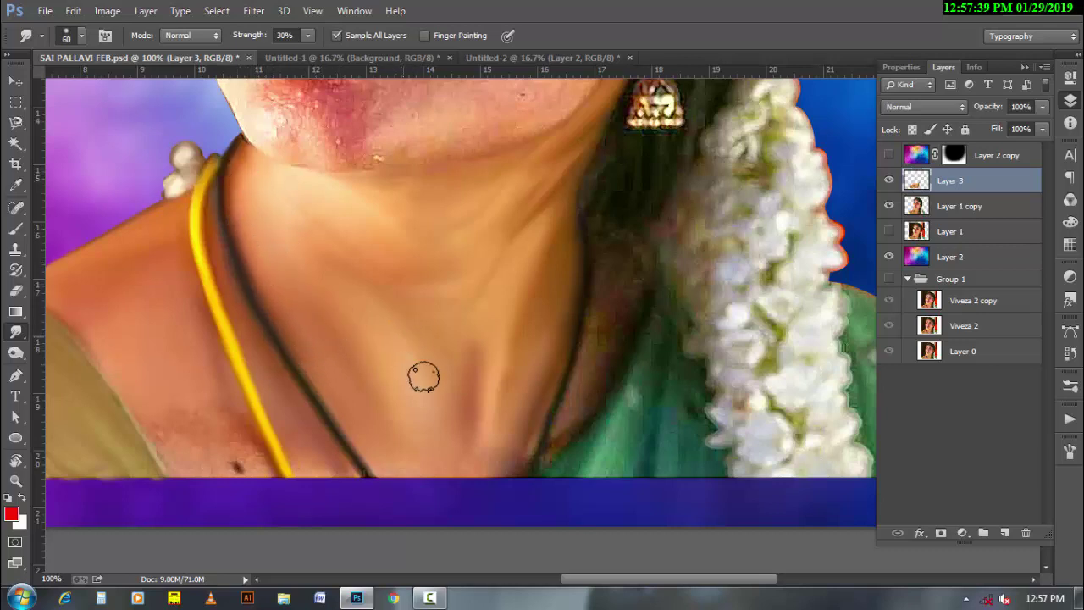
key("bracketright")
key("bracketleft")
key("bracketleft")
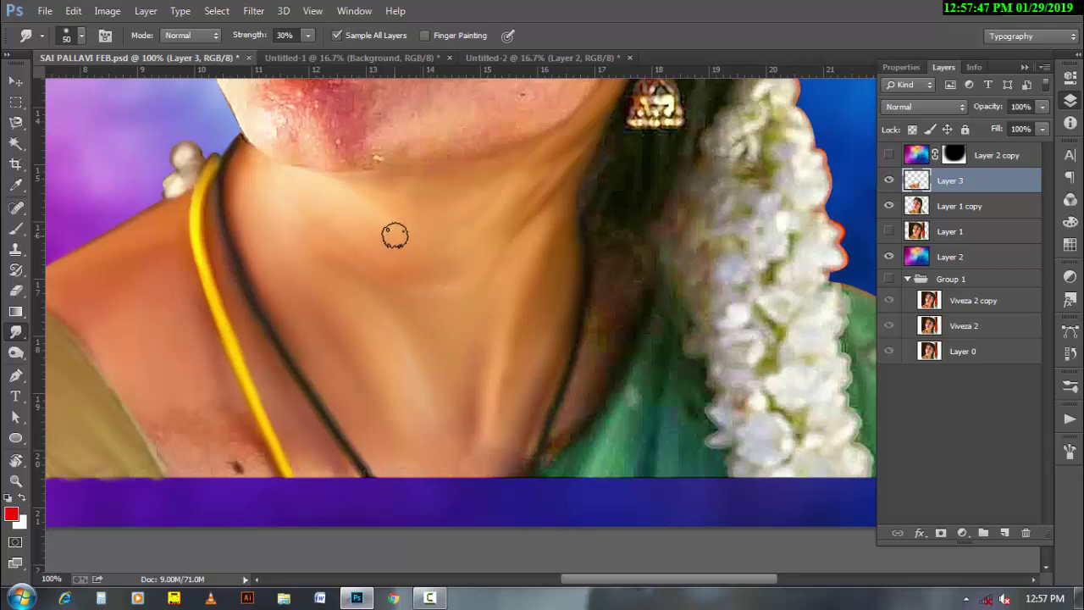
key("bracketleft")
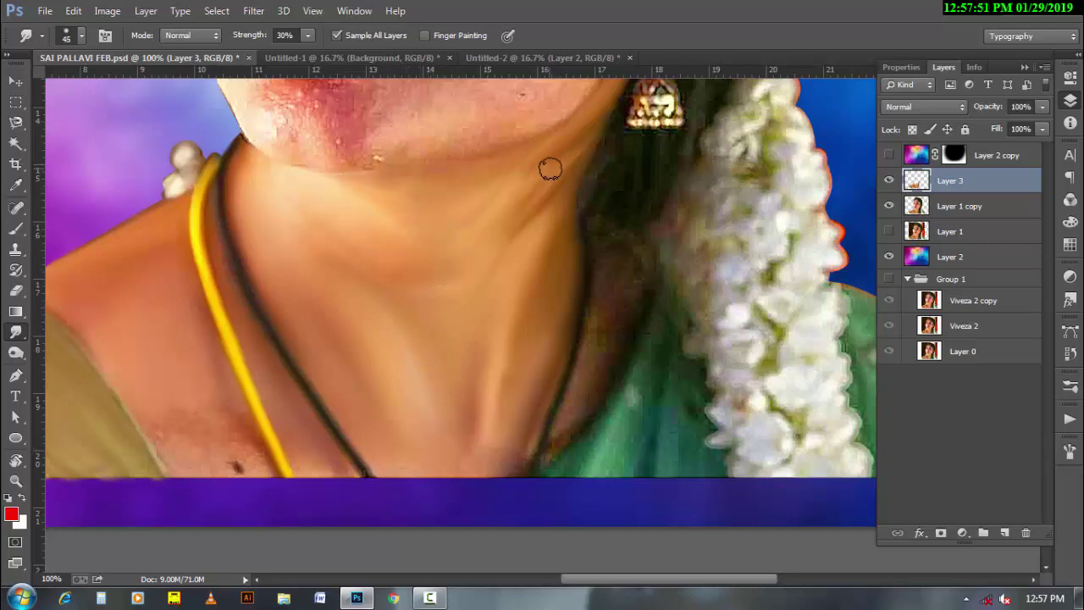
key("bracketleft")
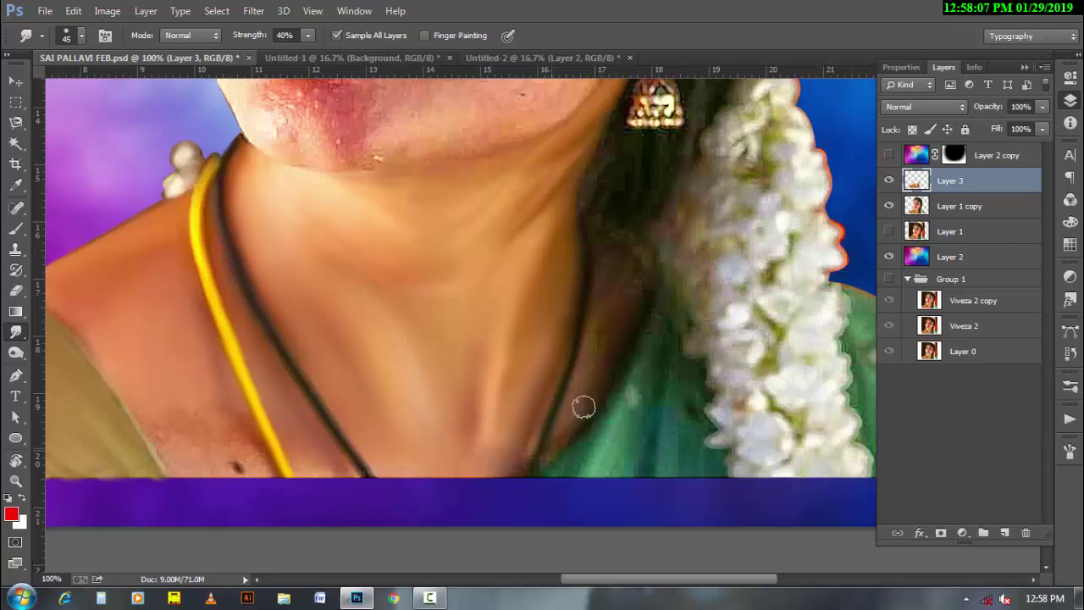
key("bracketleft")
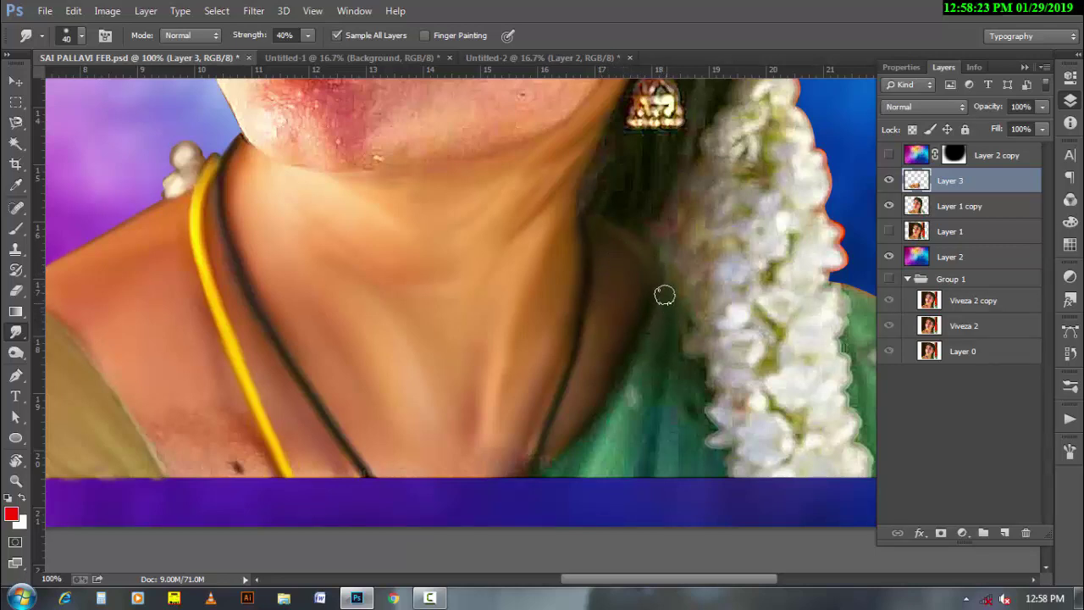
key("bracketright")
left_click_drag(644, 431, 635, 450)
key("bracketleft")
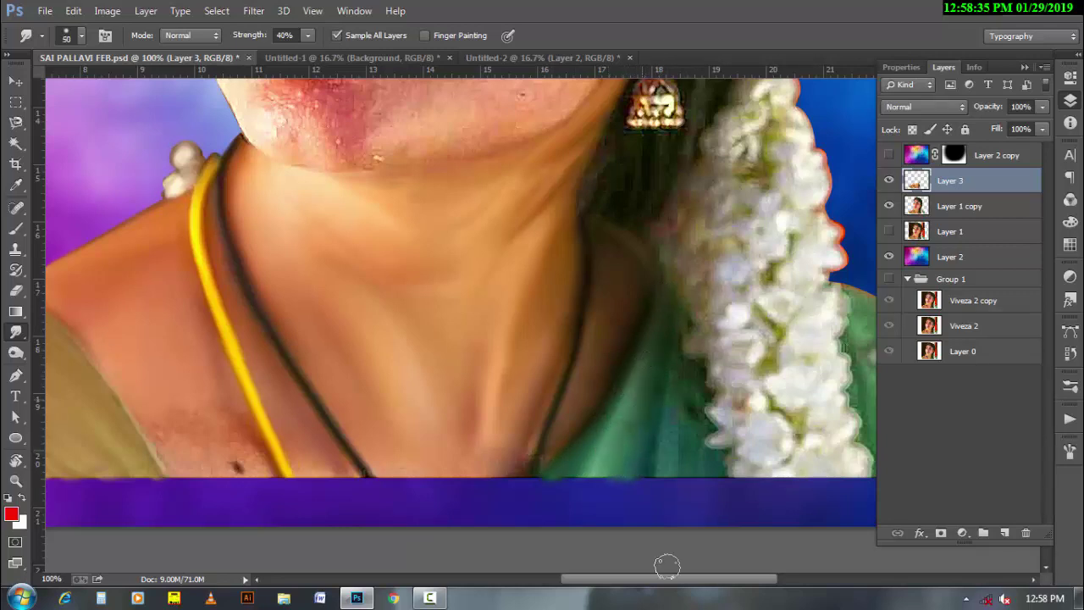
key("bracketright")
key("bracketleft")
key("bracketright")
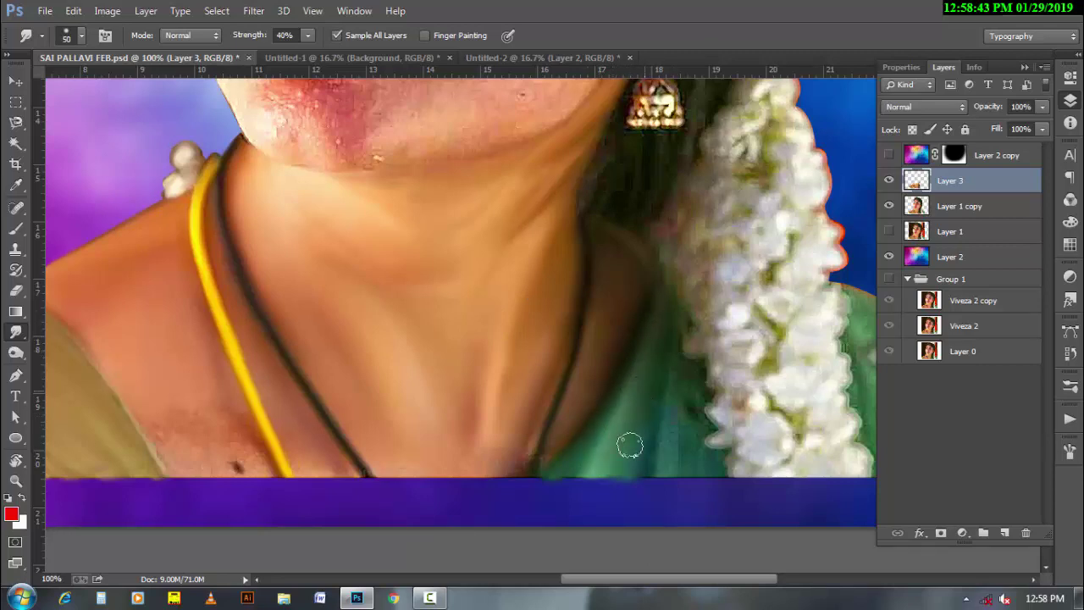
key("bracketleft")
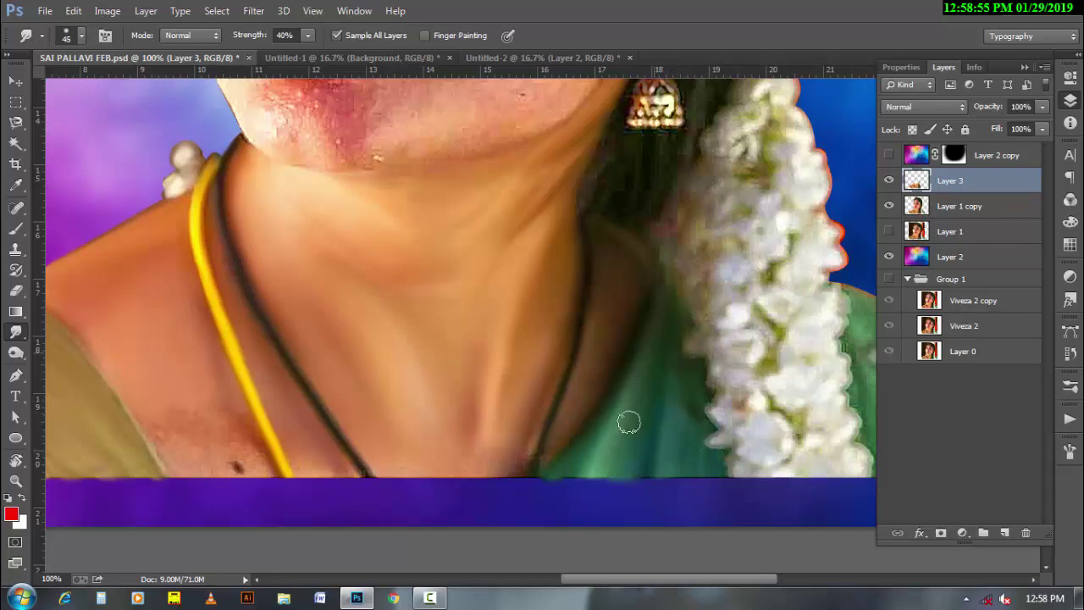
Preview the purple Layer 2 copy gradient, then undo to hide it again
left_click(888, 155)
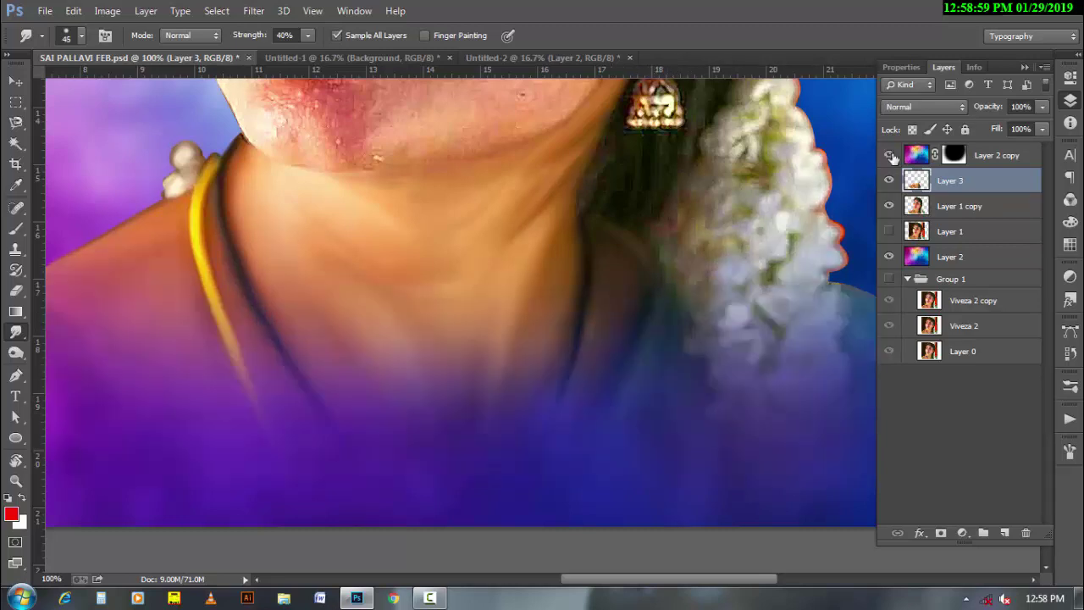
left_click_drag(677, 295, 535, 333)
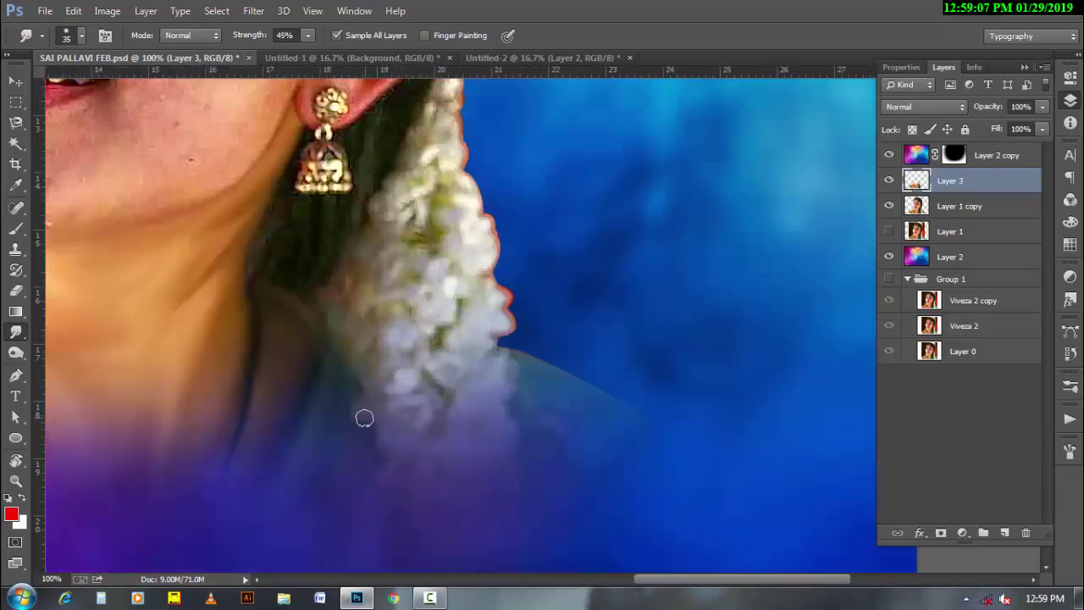
key("ctrl+z")
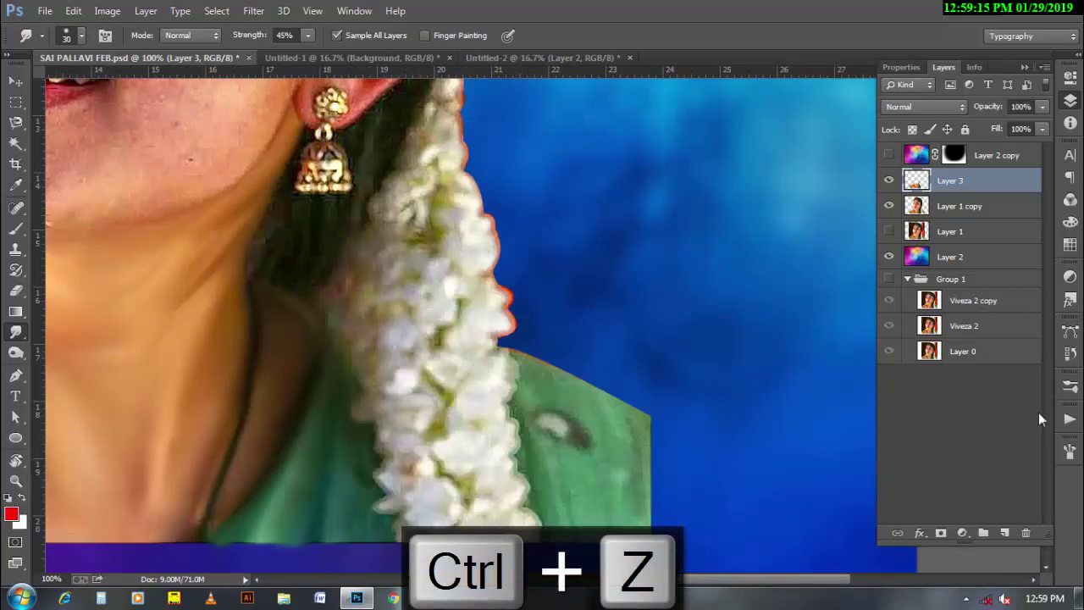
Enable Transfer in the brush settings and zoom to 200% on the garland
left_click(1069, 449)
left_click(775, 276)
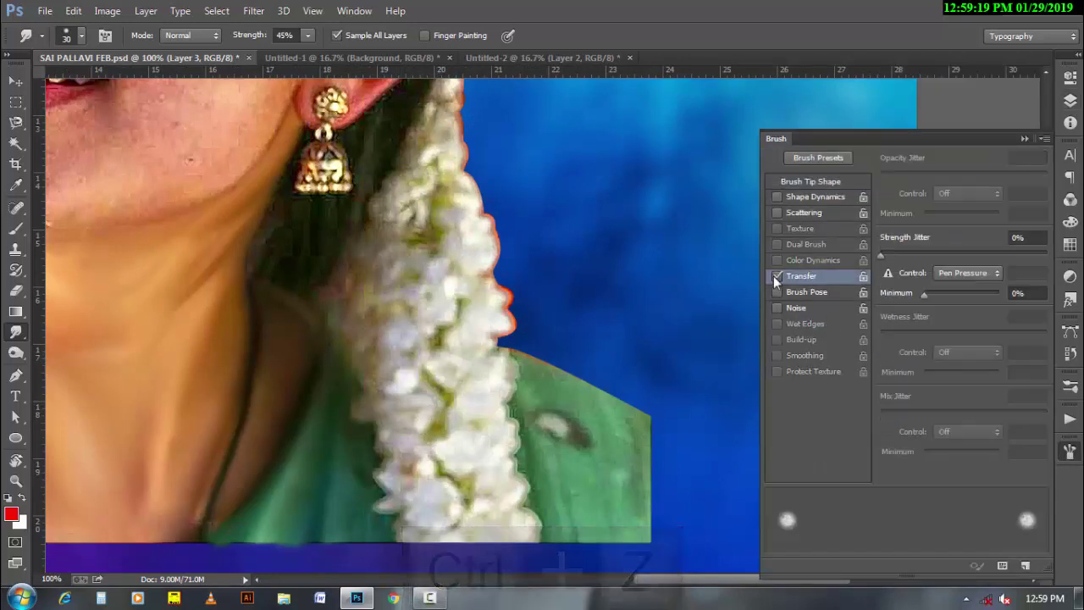
left_click(330, 269)
left_click(427, 397, "ctrl")
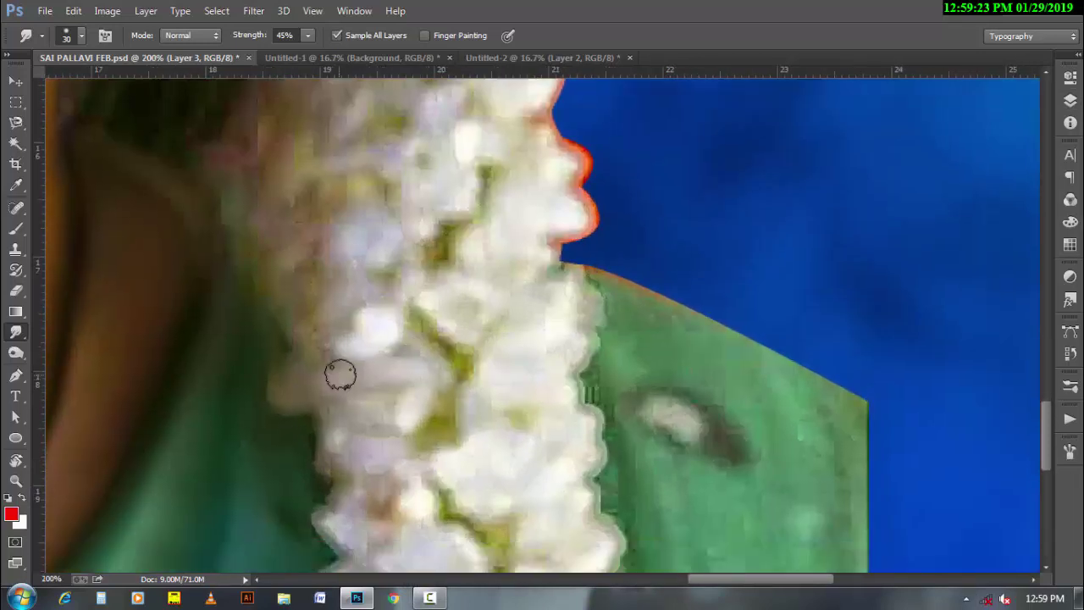
Smear the garland's white petals, green streak and lavender edge into the hair at 45%
left_click_drag(282, 310, 443, 349)
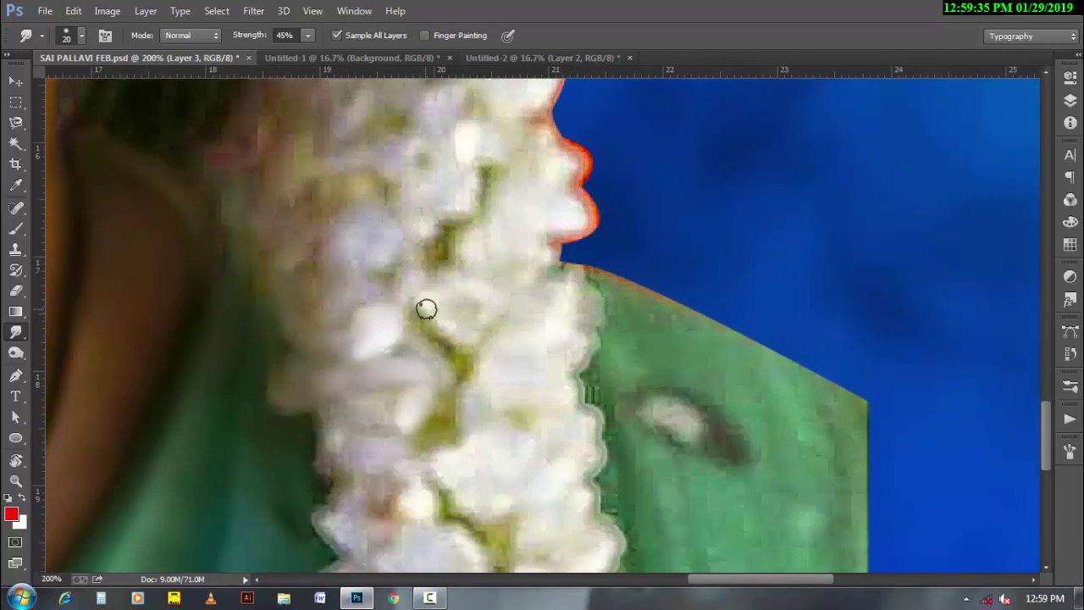
mouse_move(465, 347)
left_mouse_down()
mouse_move(491, 293)
mouse_move(445, 418)
mouse_move(481, 386)
mouse_move(387, 397)
mouse_move(378, 416)
mouse_move(412, 411)
mouse_move(416, 384)
mouse_move(581, 347)
mouse_move(500, 353)
mouse_move(581, 290)
mouse_move(590, 341)
mouse_move(413, 321)
left_mouse_up()
mouse_move(315, 274)
left_mouse_down()
mouse_move(341, 274)
mouse_move(341, 314)
mouse_move(339, 280)
mouse_move(326, 314)
left_mouse_up()
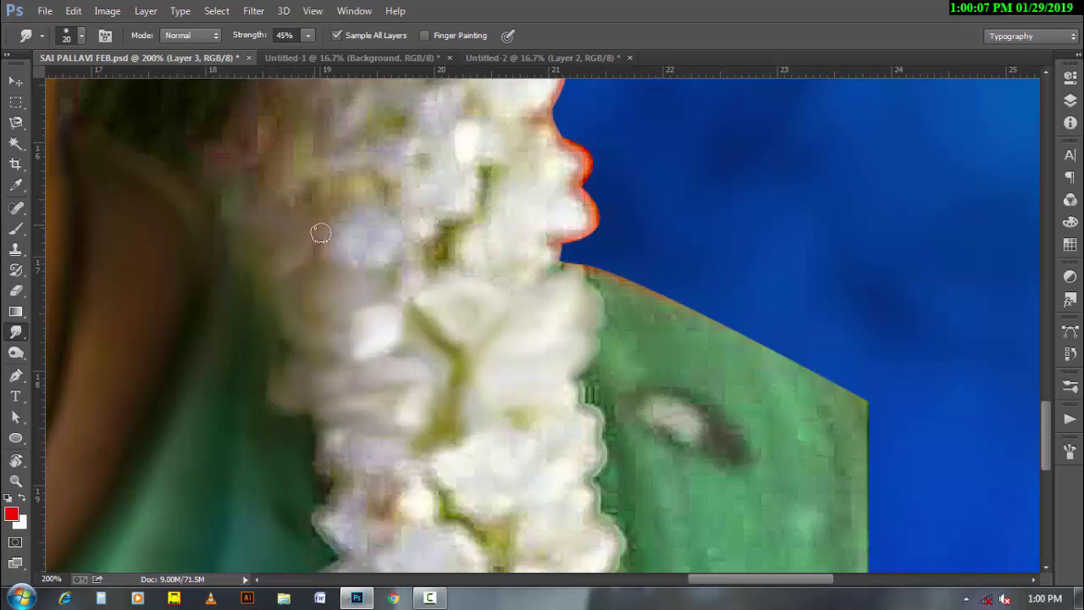
mouse_move(388, 254)
left_mouse_down()
mouse_move(411, 249)
mouse_move(421, 273)
mouse_move(432, 255)
left_mouse_up()
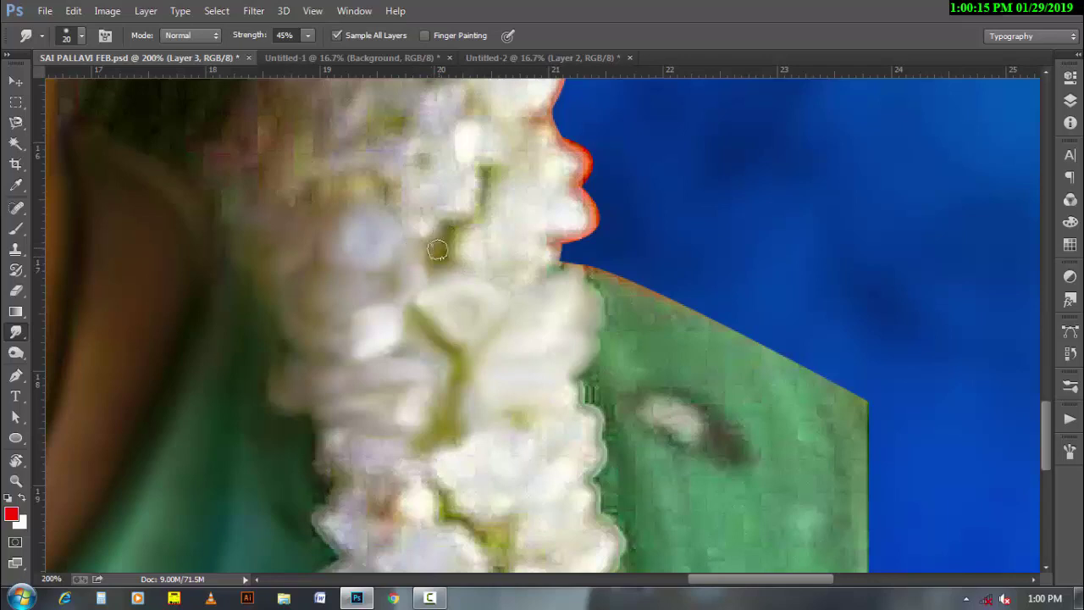
scroll(432, 254, "up", 3)
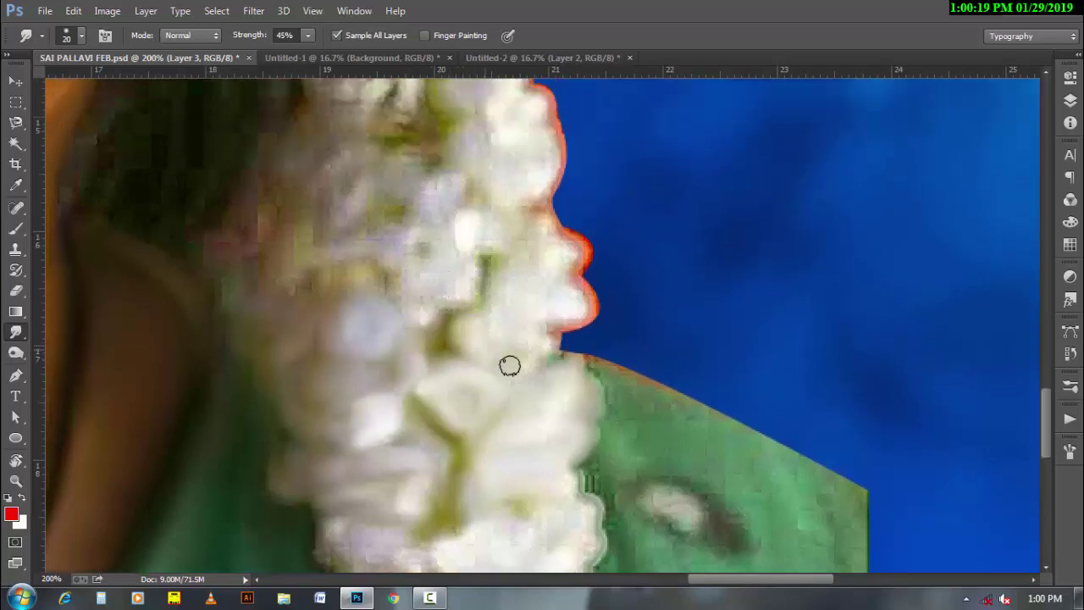
mouse_move(518, 269)
left_mouse_down()
mouse_move(584, 285)
mouse_move(545, 319)
mouse_move(556, 278)
mouse_move(547, 234)
mouse_move(568, 265)
mouse_move(476, 199)
mouse_move(495, 240)
left_mouse_up()
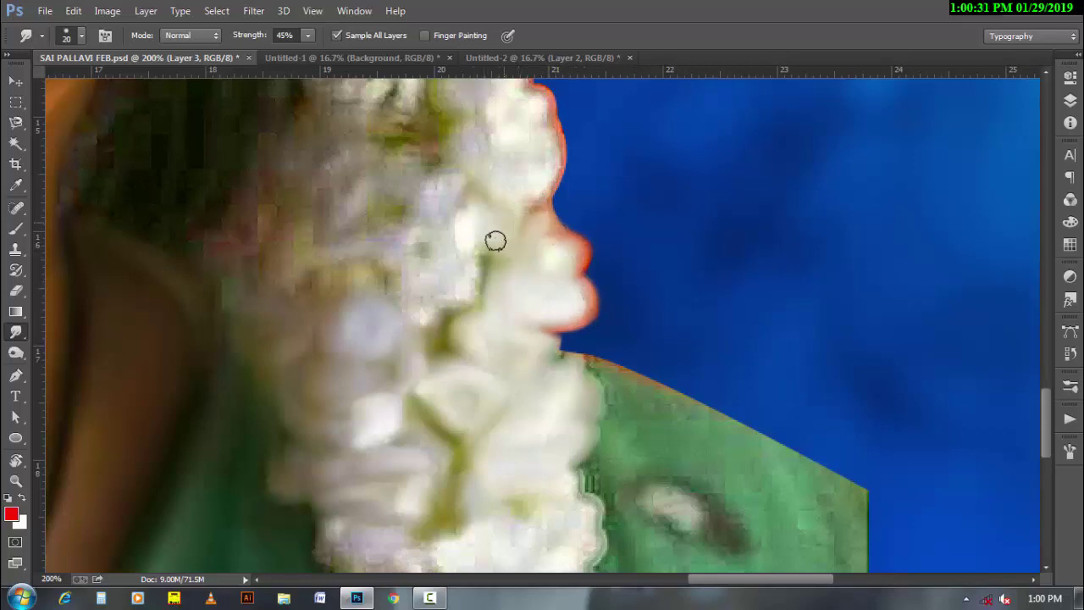
left_click_drag(280, 262, 308, 230)
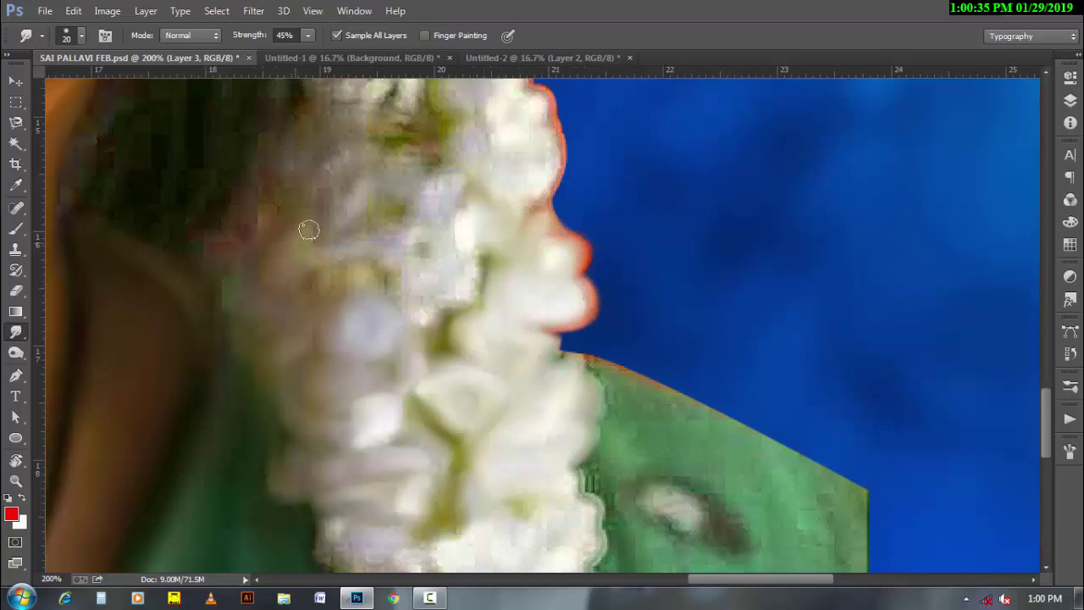
mouse_move(322, 288)
left_mouse_down()
mouse_move(360, 275)
mouse_move(307, 254)
mouse_move(400, 266)
mouse_move(446, 299)
mouse_move(438, 245)
mouse_move(374, 259)
left_mouse_up()
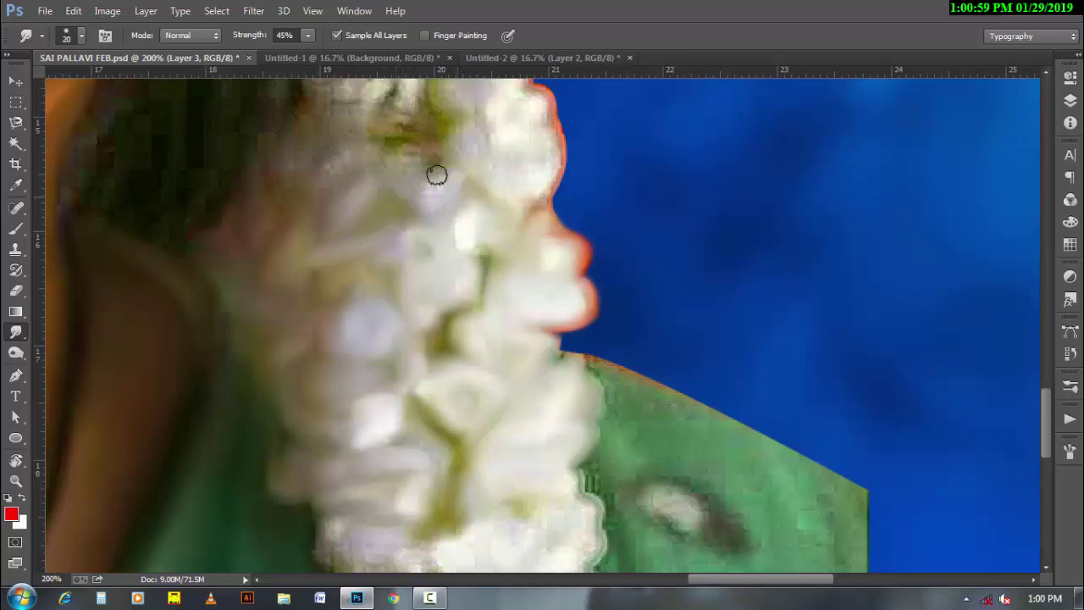
left_click_drag(375, 150, 314, 191)
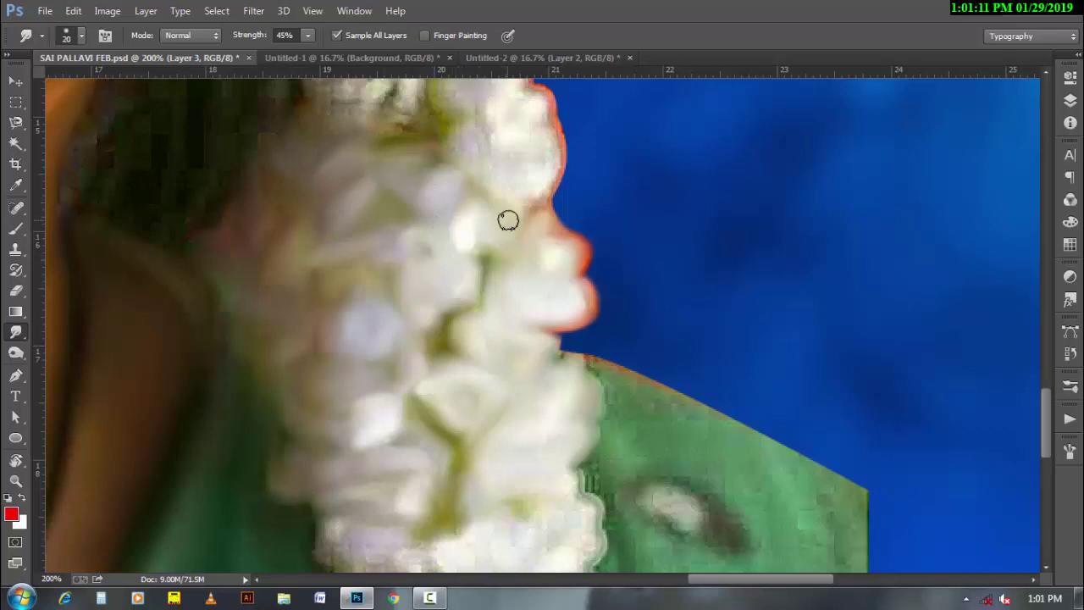
left_click_drag(507, 189, 425, 358)
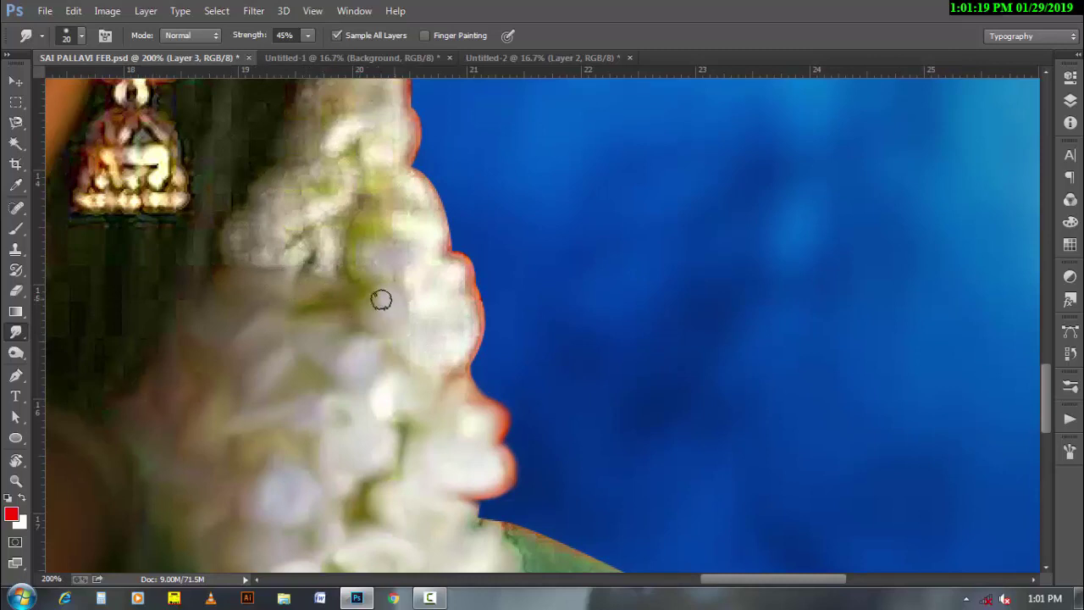
Streak the upper jasmine petals up into the dark hair beside and below the earring
mouse_move(259, 193)
left_mouse_down()
mouse_move(326, 169)
mouse_move(356, 193)
mouse_move(271, 244)
mouse_move(305, 245)
mouse_move(241, 218)
mouse_move(313, 274)
mouse_move(348, 220)
mouse_move(356, 279)
mouse_move(386, 271)
mouse_move(394, 234)
mouse_move(447, 259)
mouse_move(428, 265)
mouse_move(466, 283)
mouse_move(448, 278)
mouse_move(431, 319)
mouse_move(482, 329)
mouse_move(486, 307)
mouse_move(454, 363)
mouse_move(426, 353)
mouse_move(441, 378)
left_mouse_up()
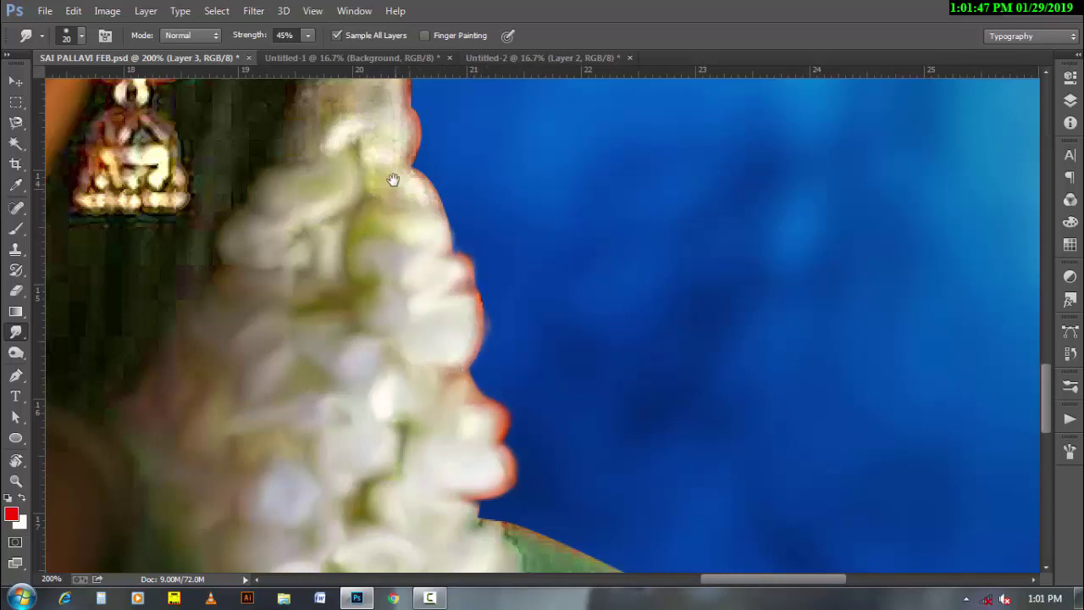
left_click_drag(392, 179, 387, 322)
mouse_move(342, 245)
left_mouse_down()
mouse_move(292, 279)
mouse_move(338, 169)
mouse_move(365, 215)
mouse_move(387, 218)
mouse_move(406, 296)
mouse_move(382, 278)
mouse_move(402, 278)
mouse_move(382, 314)
mouse_move(416, 336)
mouse_move(410, 279)
left_mouse_up()
mouse_move(394, 190)
left_mouse_down()
mouse_move(377, 329)
mouse_move(349, 292)
mouse_move(375, 223)
mouse_move(375, 310)
mouse_move(351, 312)
left_mouse_up()
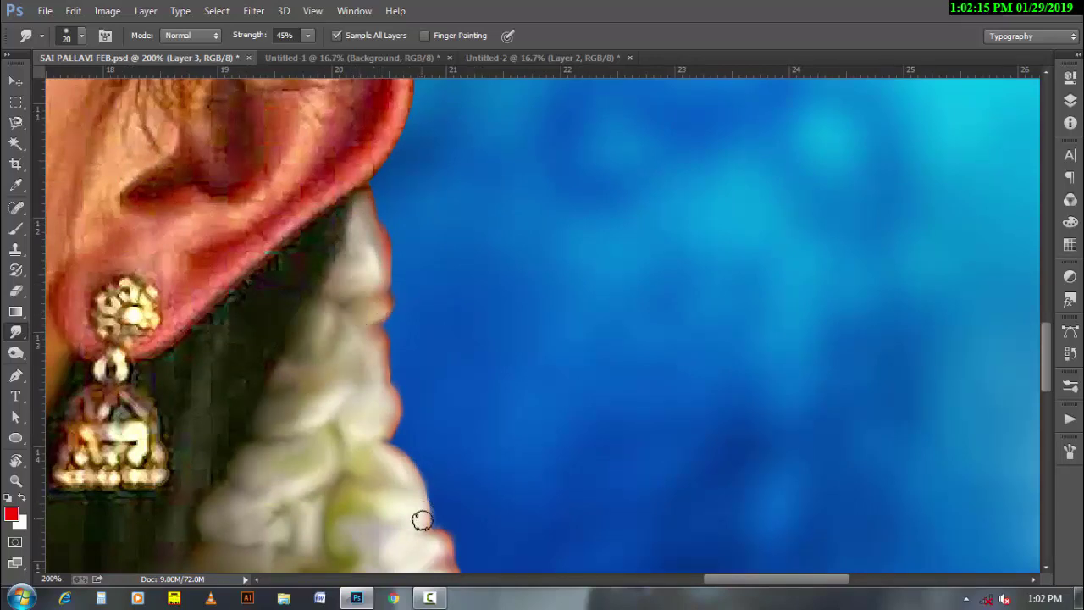
key("ctrl+0")
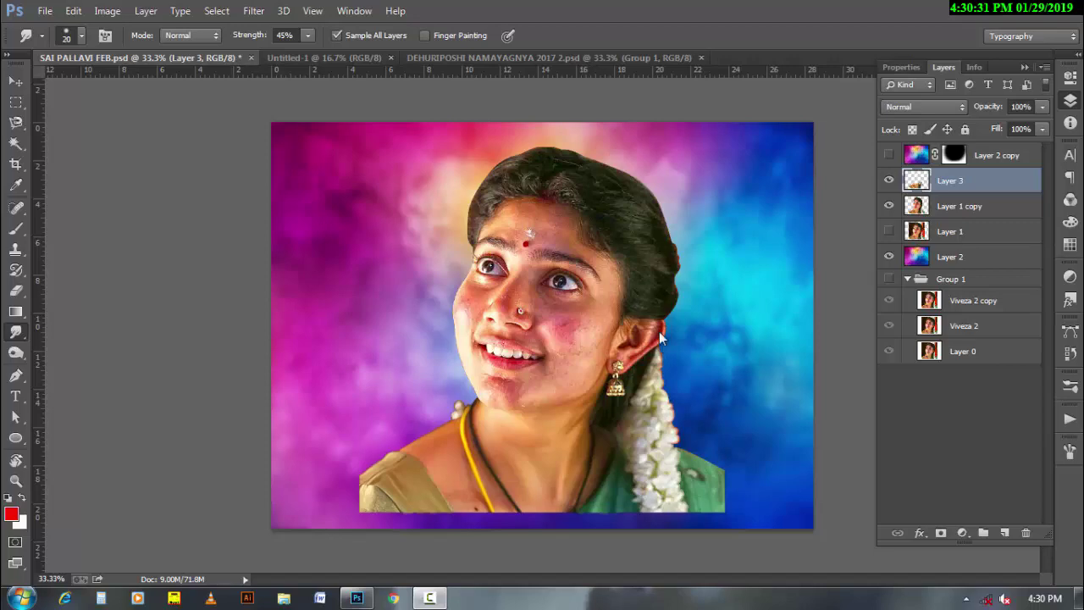
Zoom to 200% on the ear and rotate the view to line it up for smudging
left_click_drag(669, 343, 485, 377)
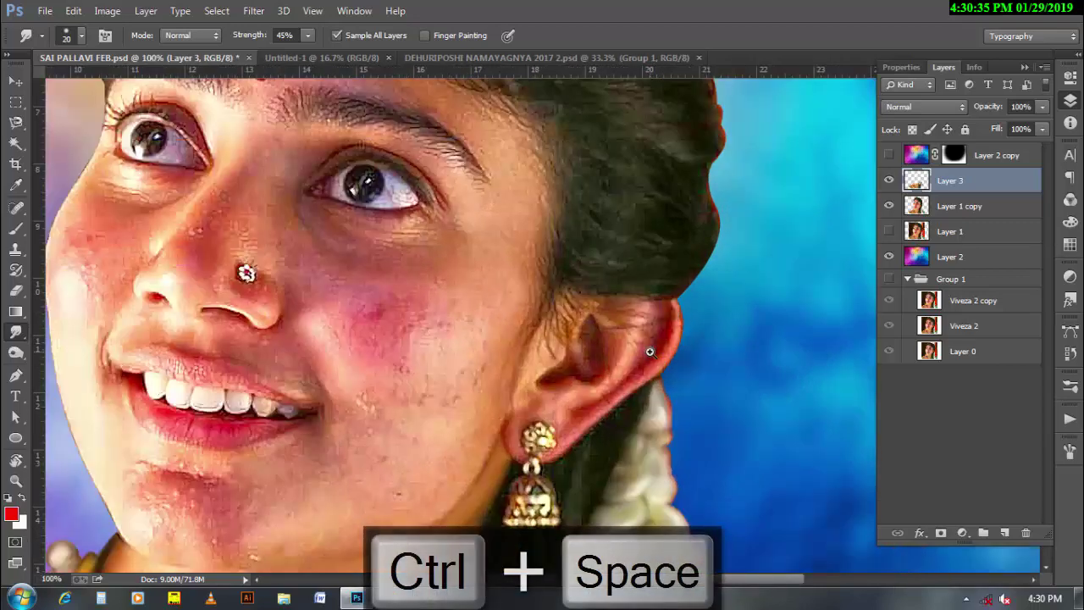
key("r")
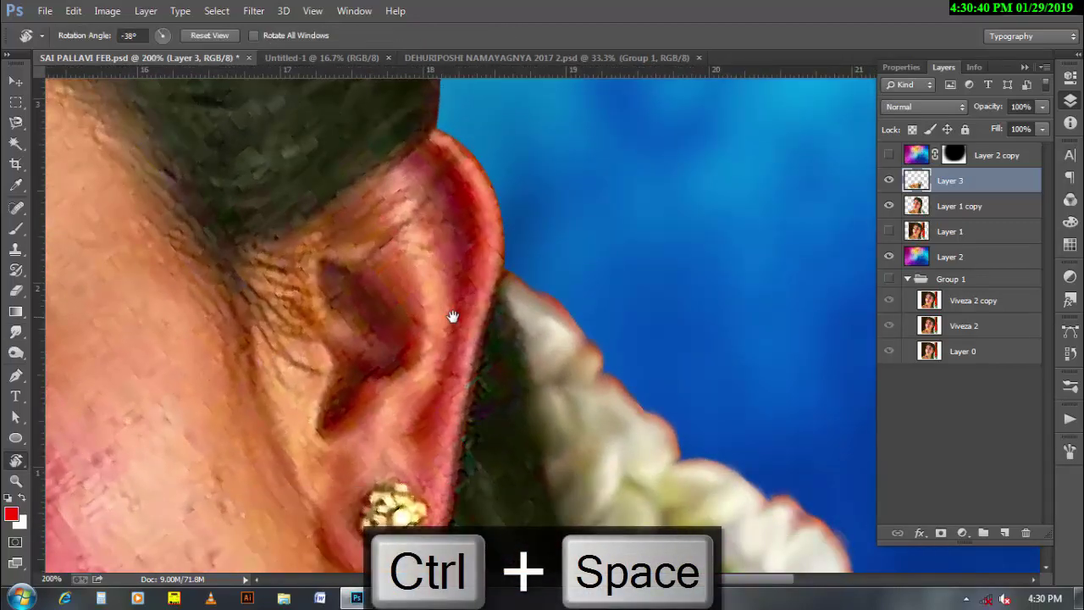
left_click_drag(485, 376, 370, 290)
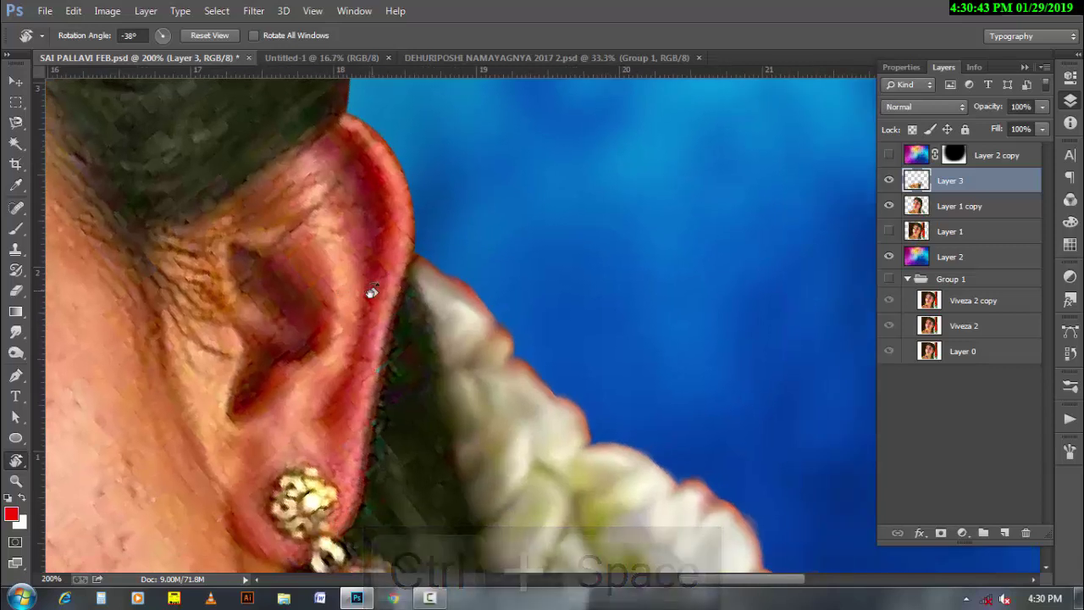
left_click(14, 337)
left_click(430, 598)
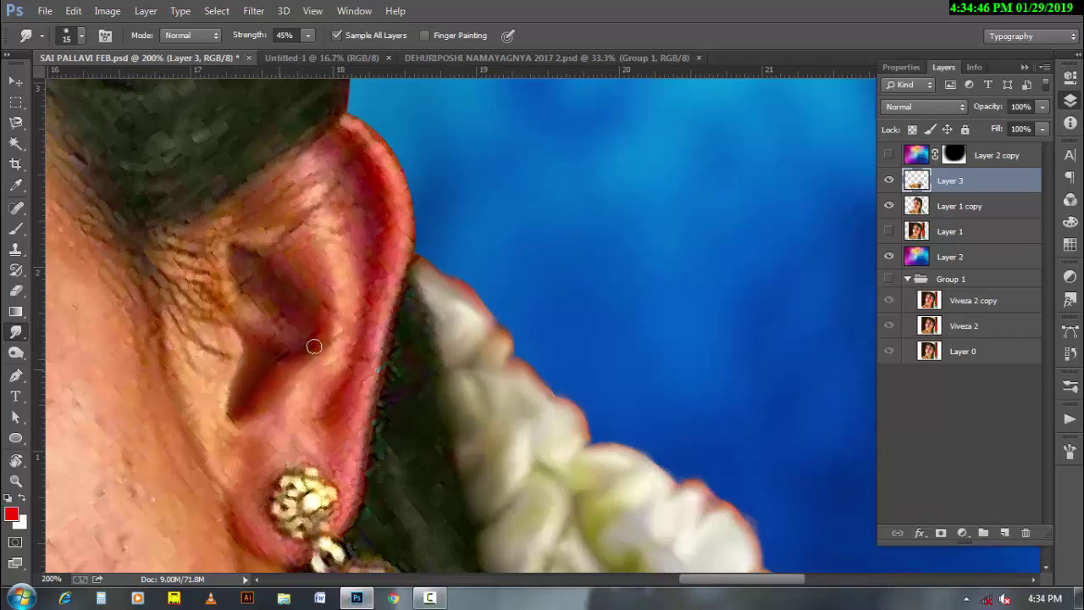
Smudge the ear rim, earlobe and inner ear with a size-20 brush, blending away speckles
left_click_drag(376, 294, 354, 455)
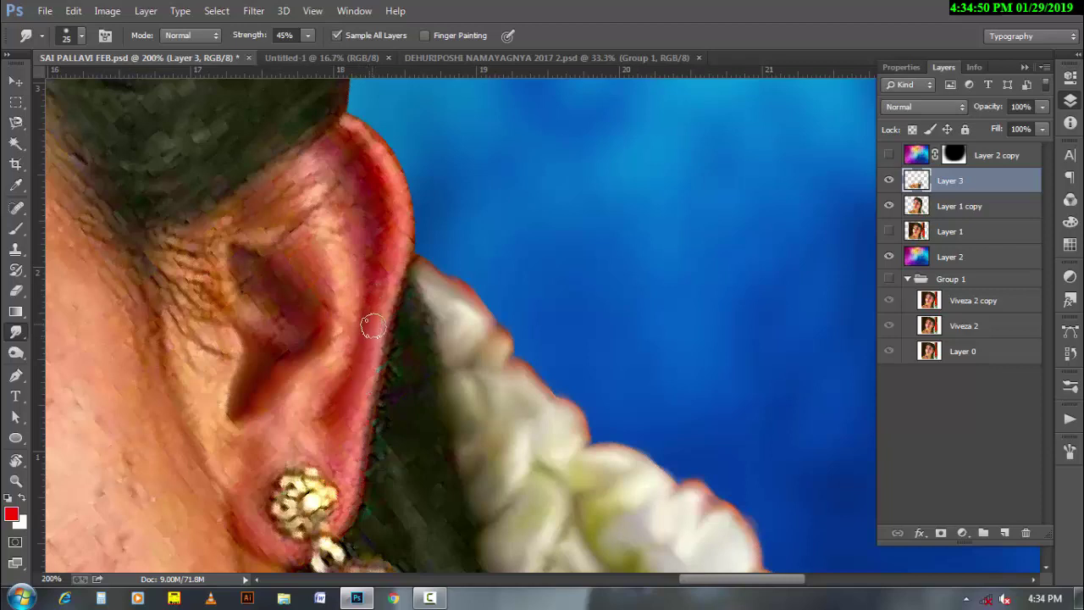
key("bracketleft")
scroll(259, 514, "down", 1)
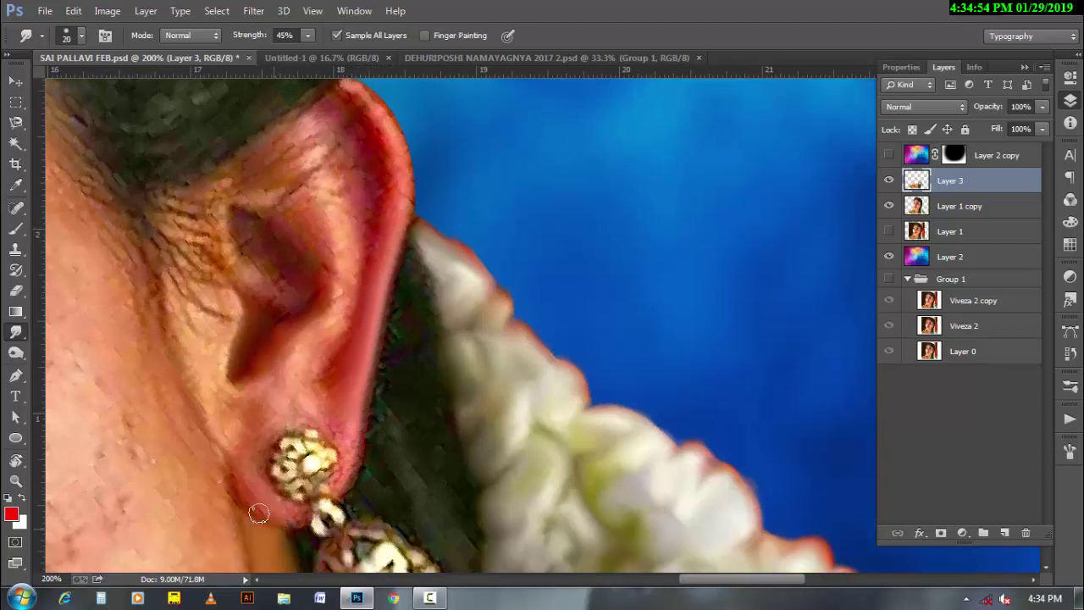
left_click_drag(238, 465, 260, 514)
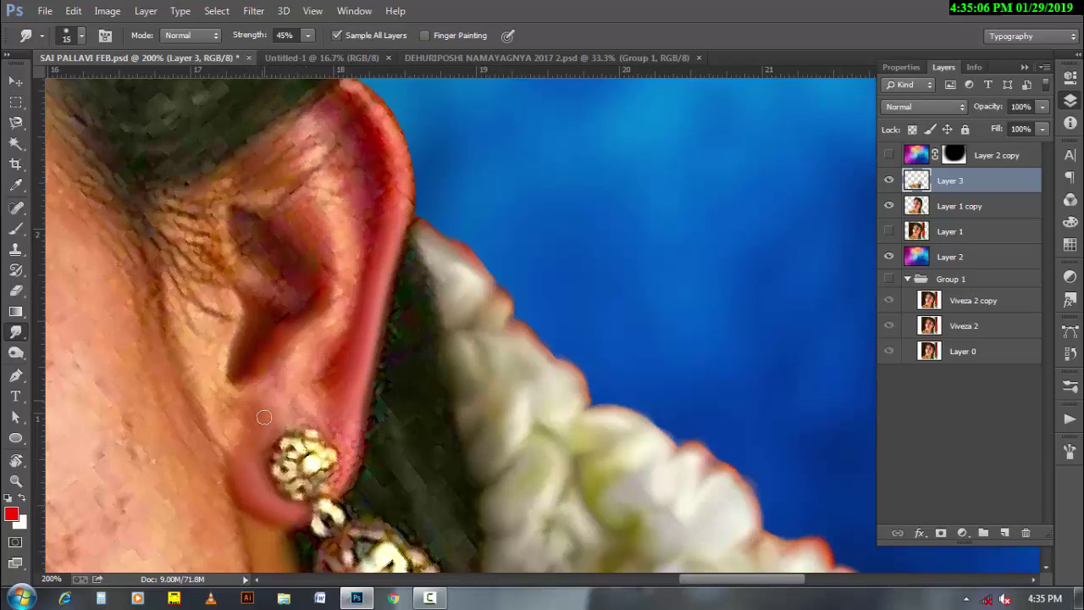
key("bracketright")
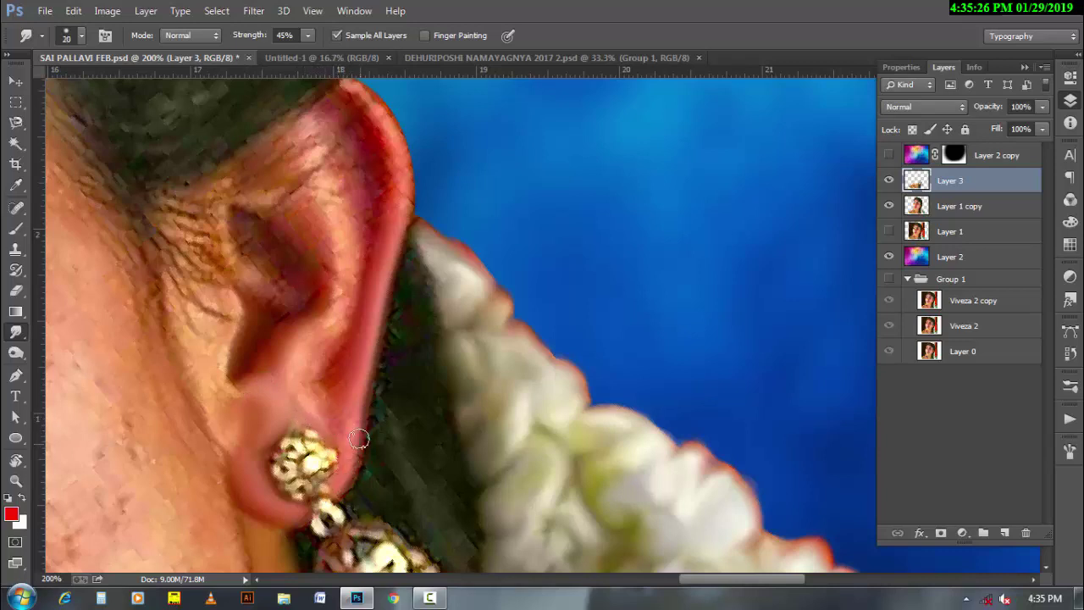
left_click_drag(355, 449, 359, 423)
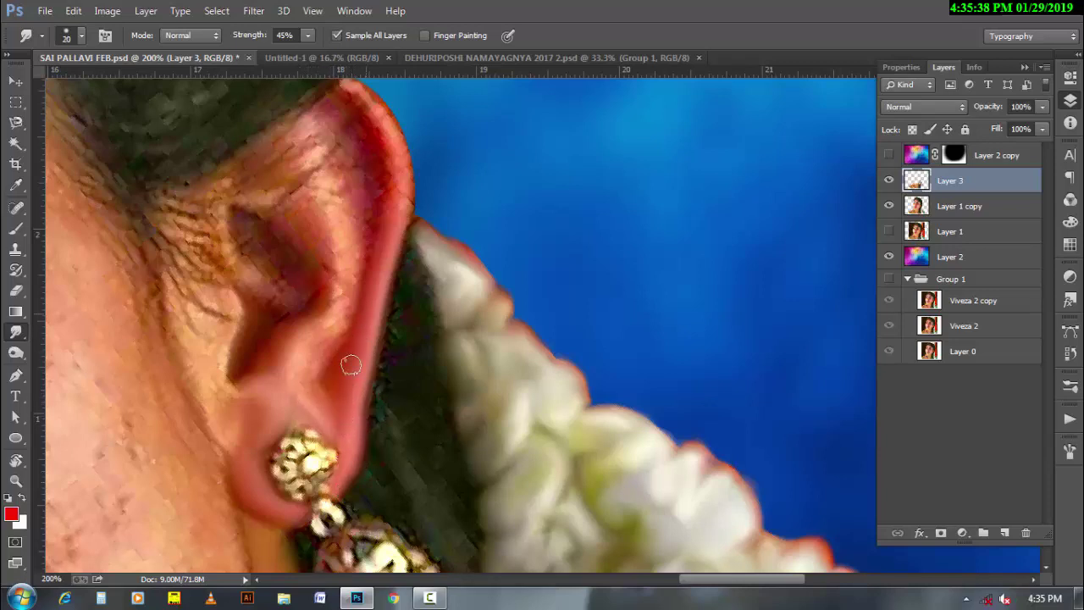
left_click_drag(348, 336, 353, 286)
left_click_drag(333, 325, 302, 372)
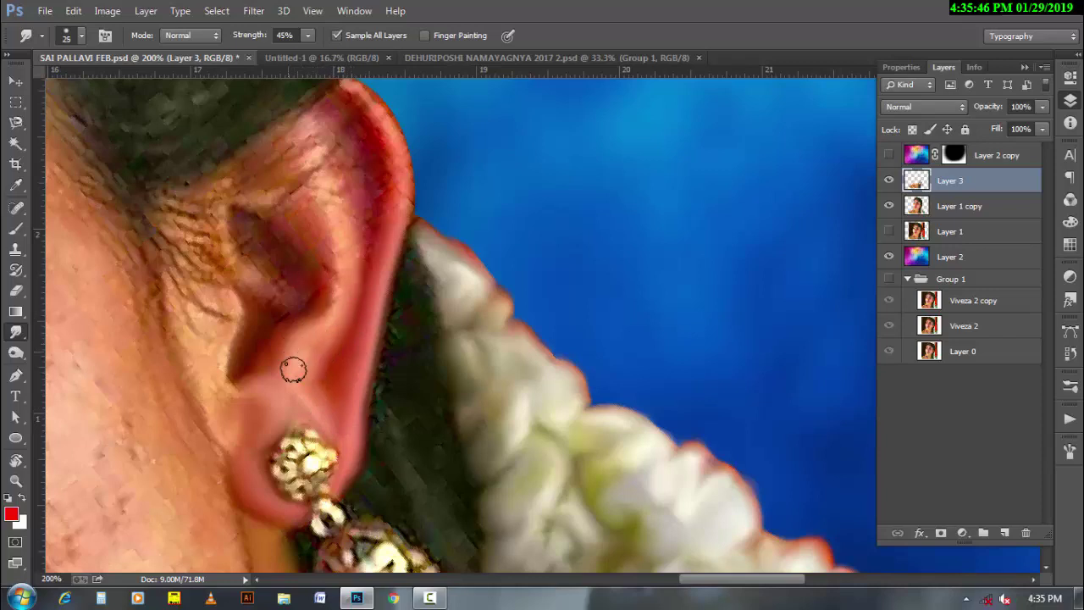
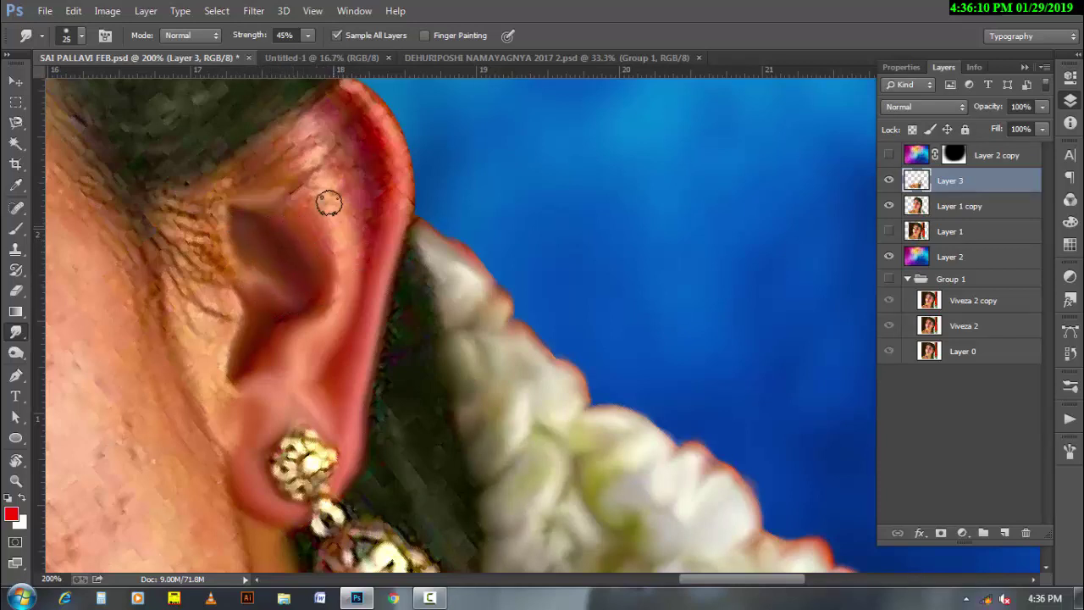
Smudge the upper ear and inner-ear shadow smooth at 45% strength on Layer 3
key("bracketright")
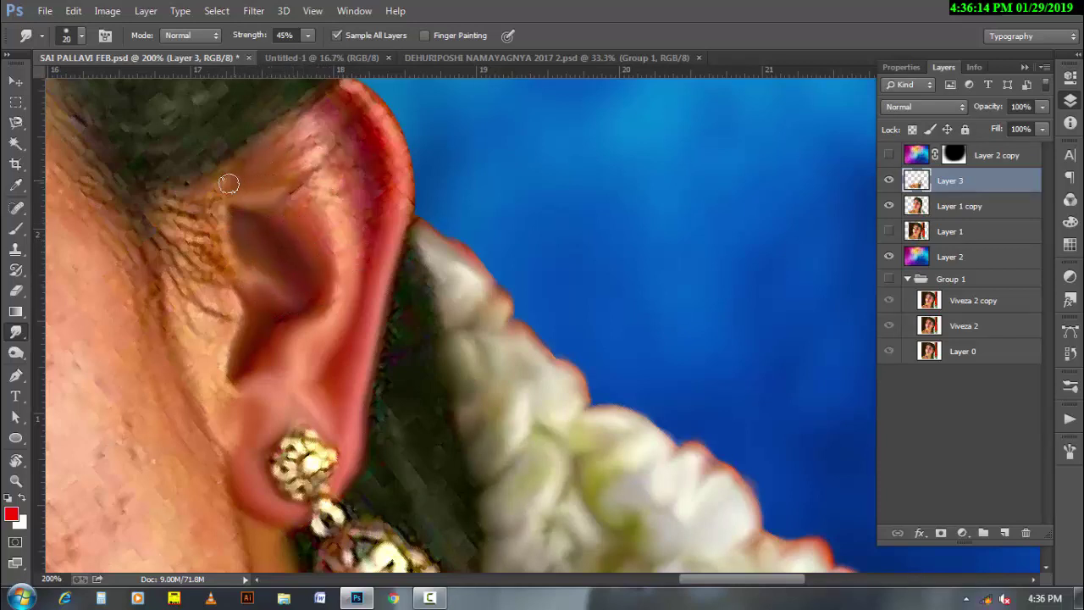
key("bracketright")
mouse_move(285, 145)
left_mouse_down()
mouse_move(322, 174)
mouse_move(333, 220)
left_mouse_up()
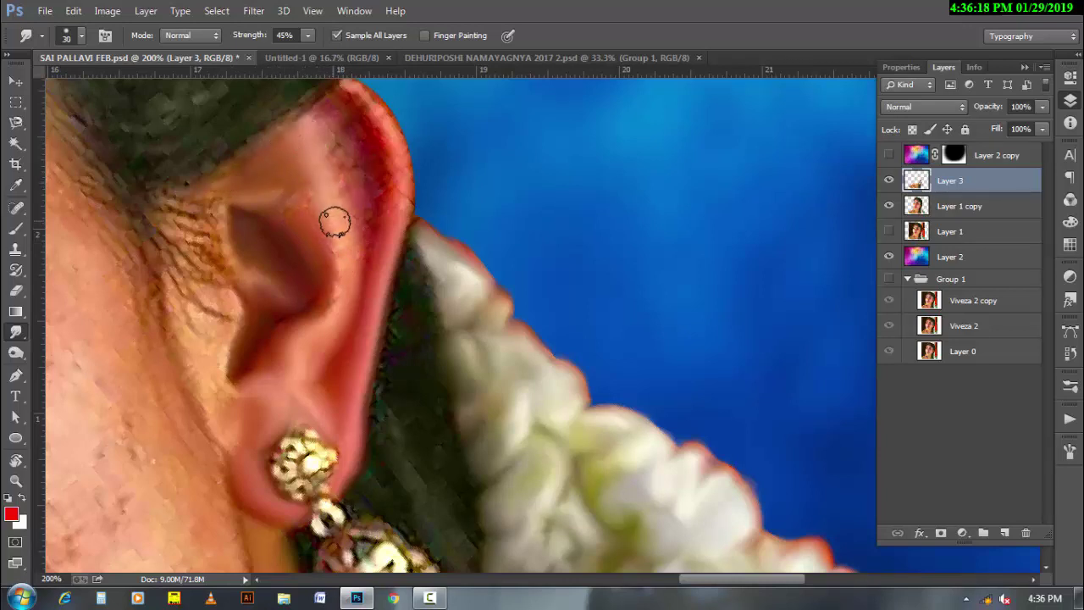
key("bracketleft")
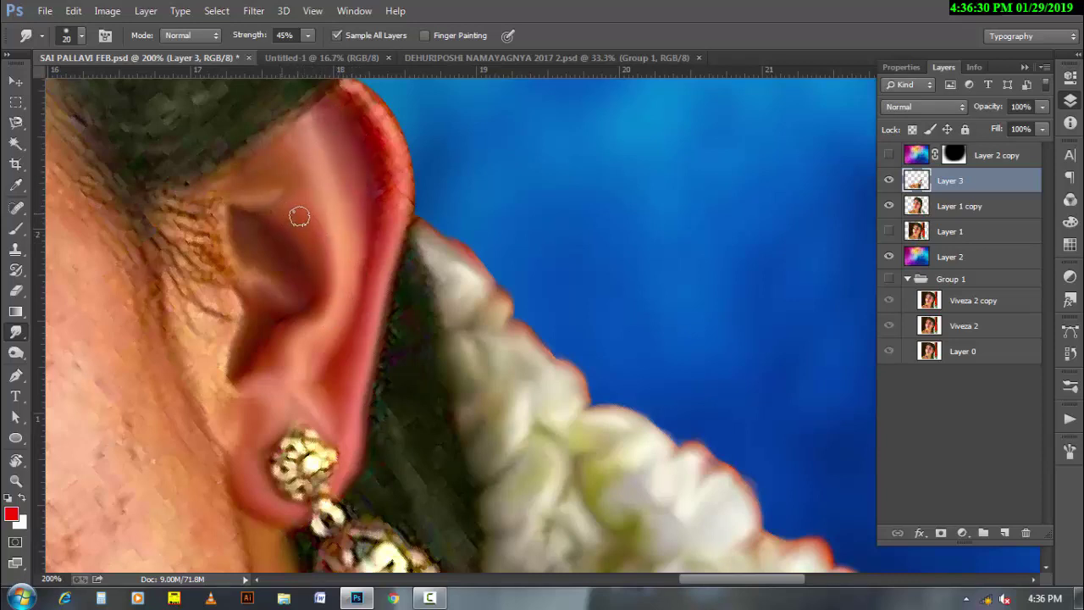
key("bracketleft")
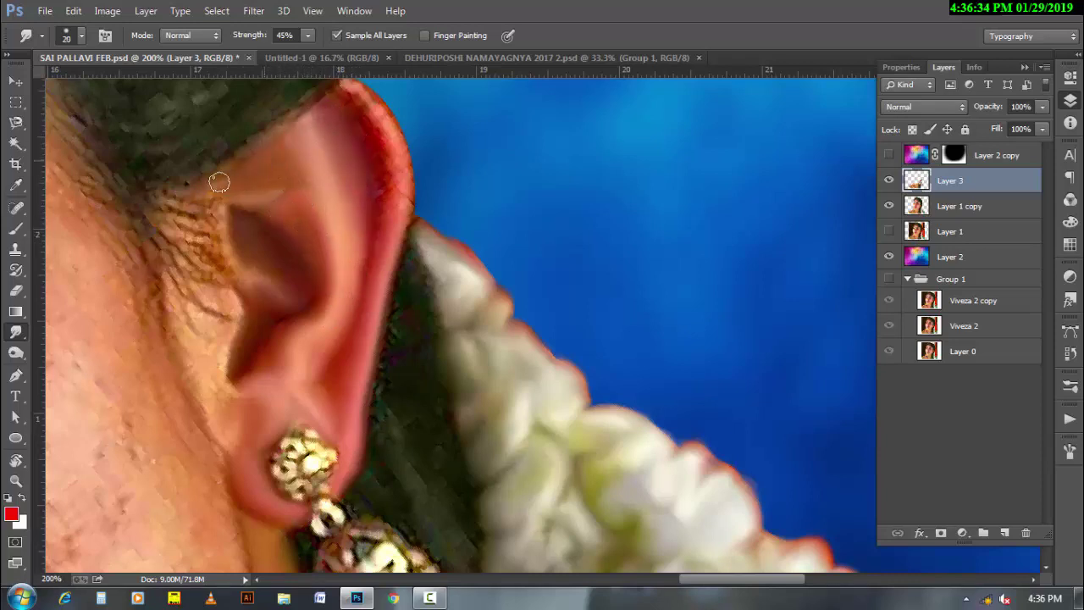
mouse_move(219, 211)
left_mouse_down()
mouse_move(251, 272)
mouse_move(289, 301)
left_mouse_up()
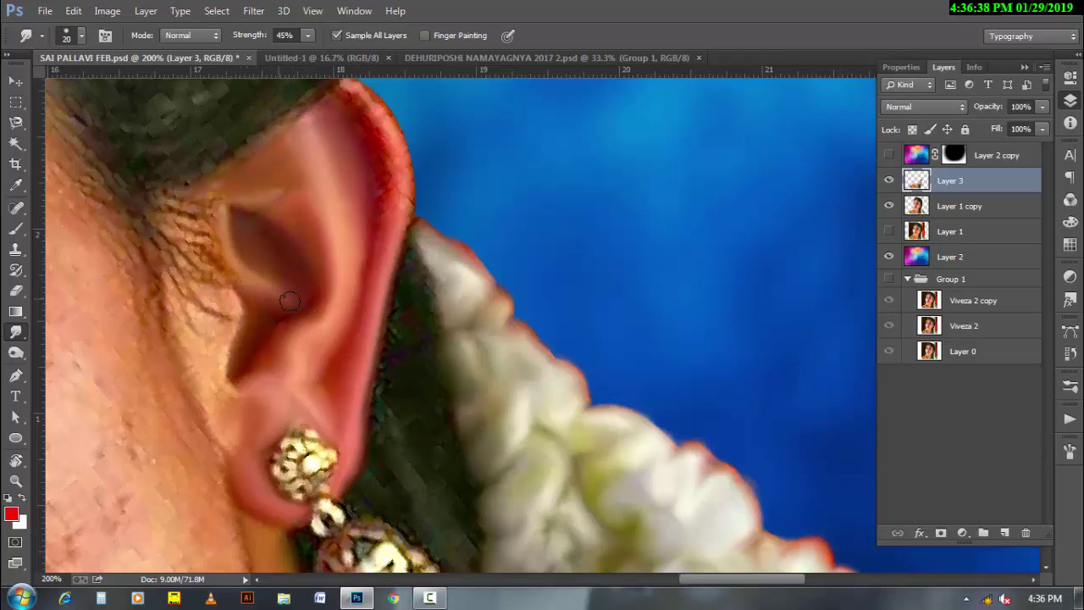
Smooth the red ear rim and soften the dark wrinkle streaks beside the ear
key("bracketright")
mouse_move(357, 91)
left_mouse_down()
mouse_move(387, 110)
mouse_move(403, 192)
left_mouse_up()
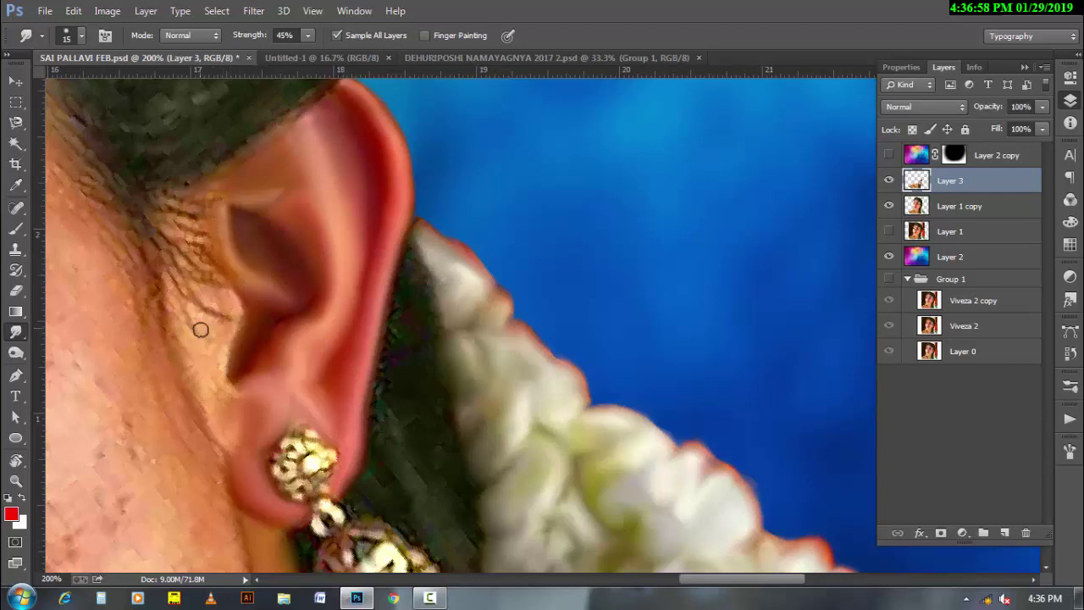
key("bracketleft")
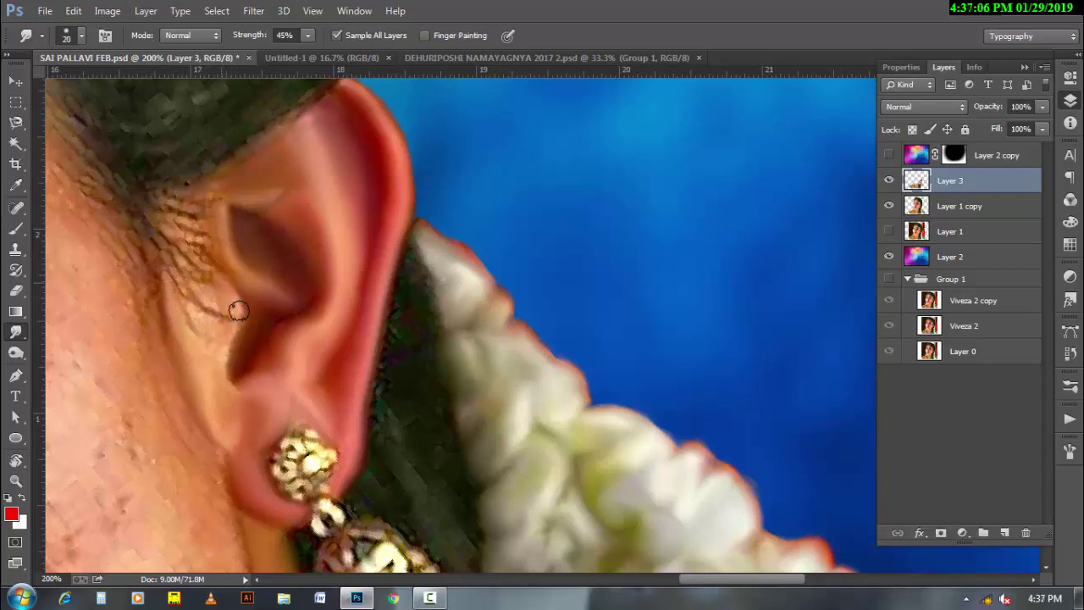
mouse_move(187, 291)
left_mouse_down()
mouse_move(169, 273)
mouse_move(194, 310)
mouse_move(212, 309)
mouse_move(189, 202)
left_mouse_up()
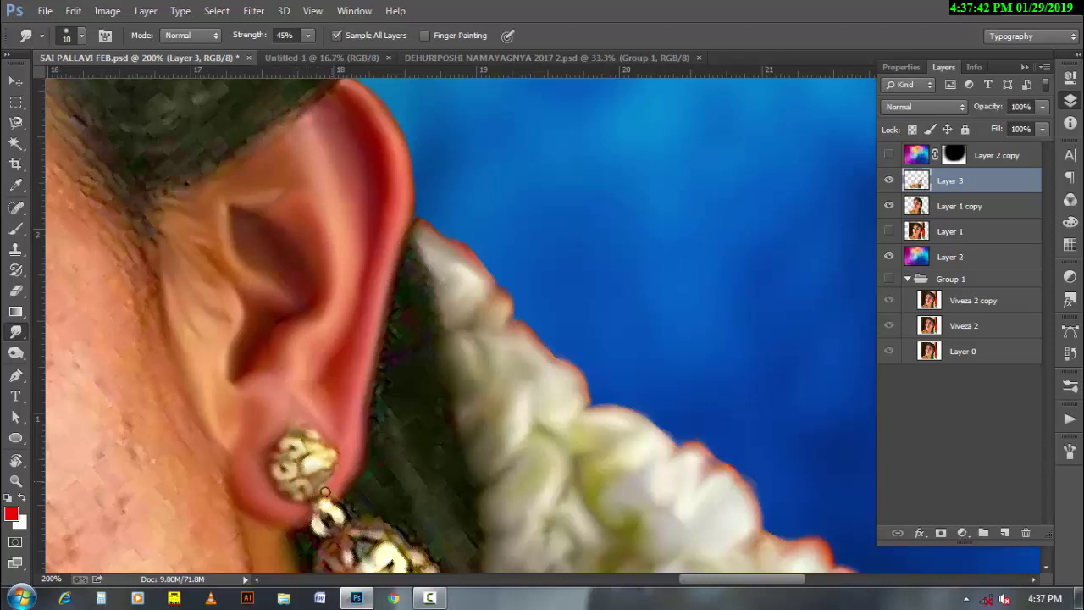
Blend the hanging earring's upper and lower texture into a soft painted look
scroll(324, 492, "down", 2)
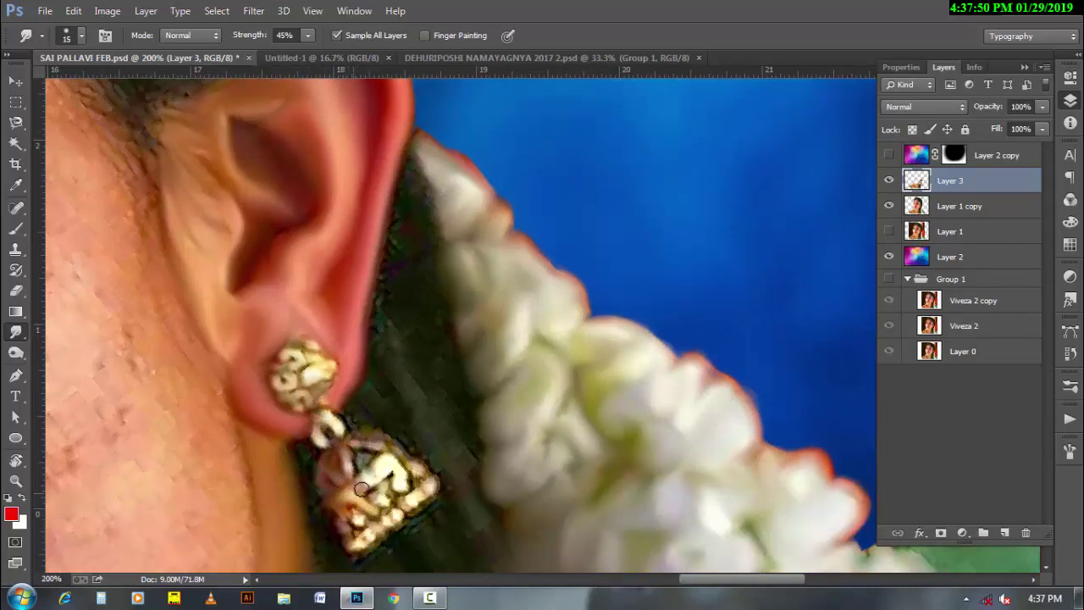
left_click_drag(361, 489, 392, 477)
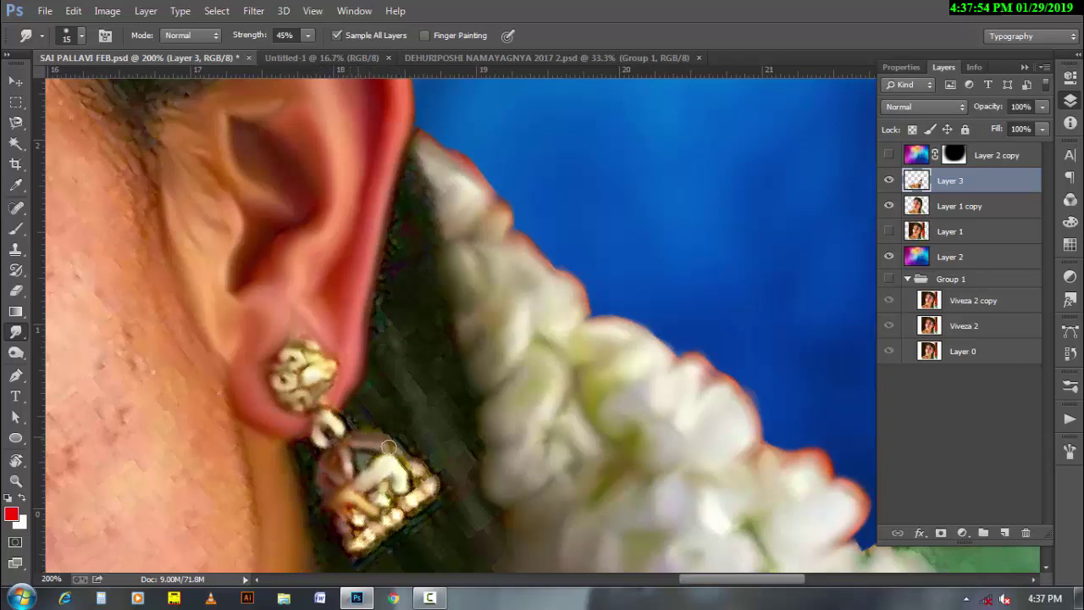
left_click_drag(346, 543, 388, 523)
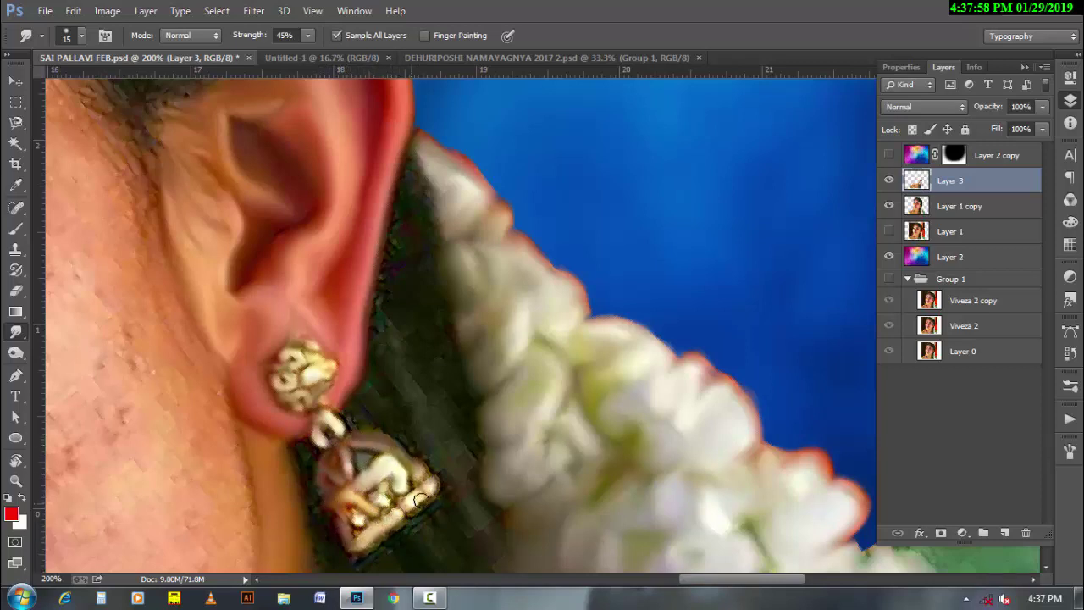
key("bracketleft")
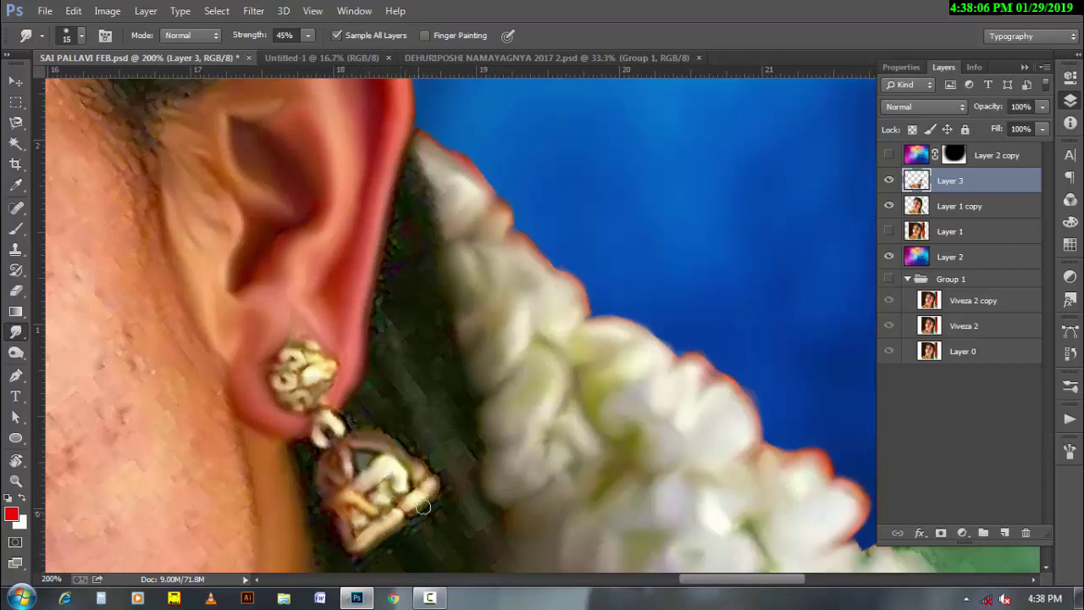
Zoom to 200% on the forehead, lower Smudge strength to 35%, and smooth the brow edge
left_click(282, 338, "alt")
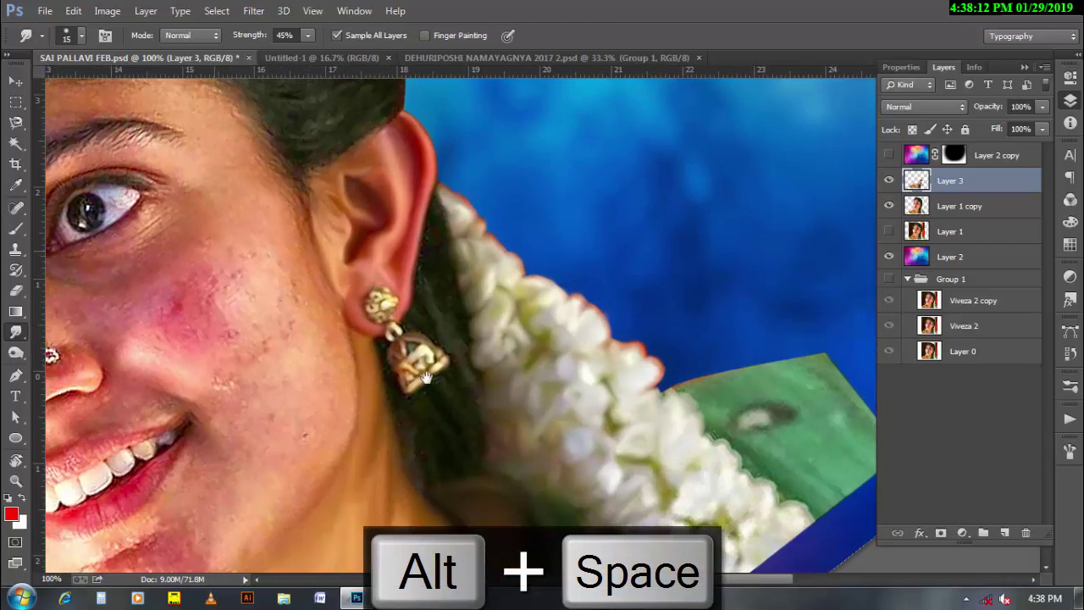
left_click_drag(339, 329, 428, 377)
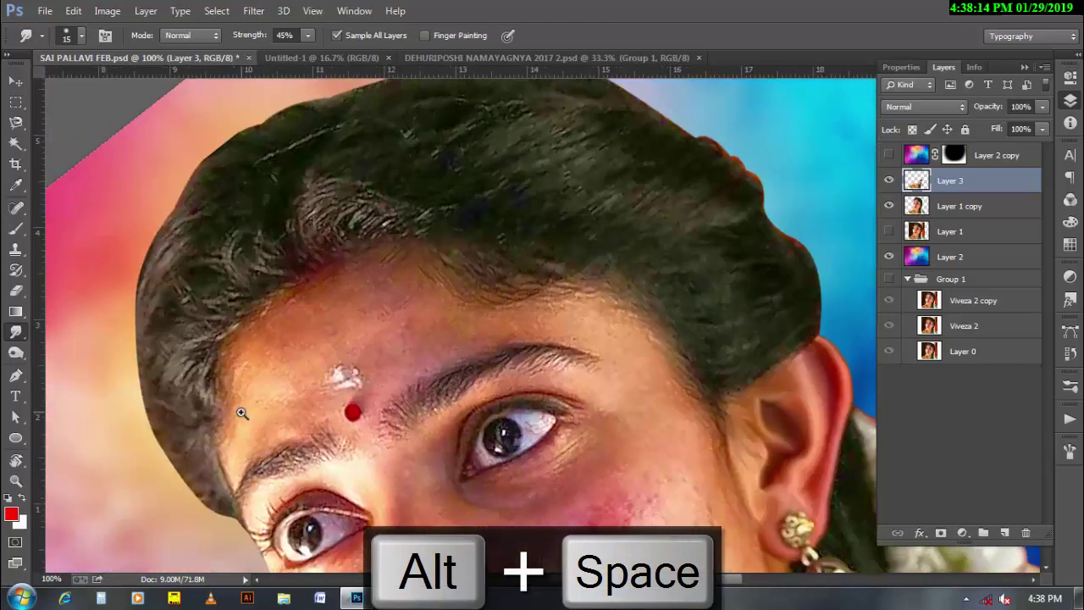
scroll(242, 414, "up", 1)
scroll(252, 343, "down", 1)
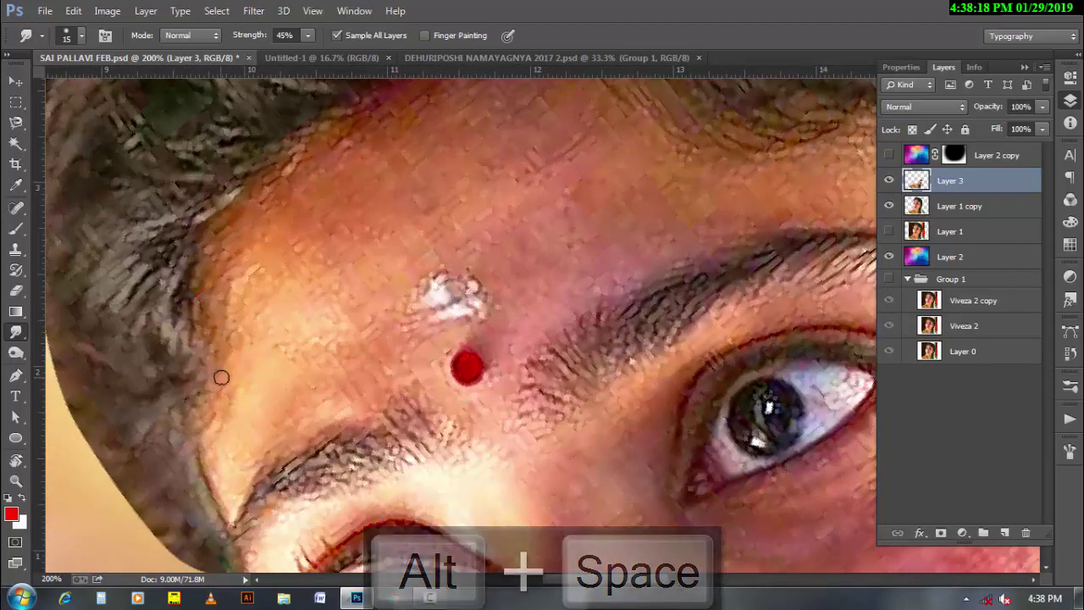
key("4")
key("bracketright")
key("bracketright")
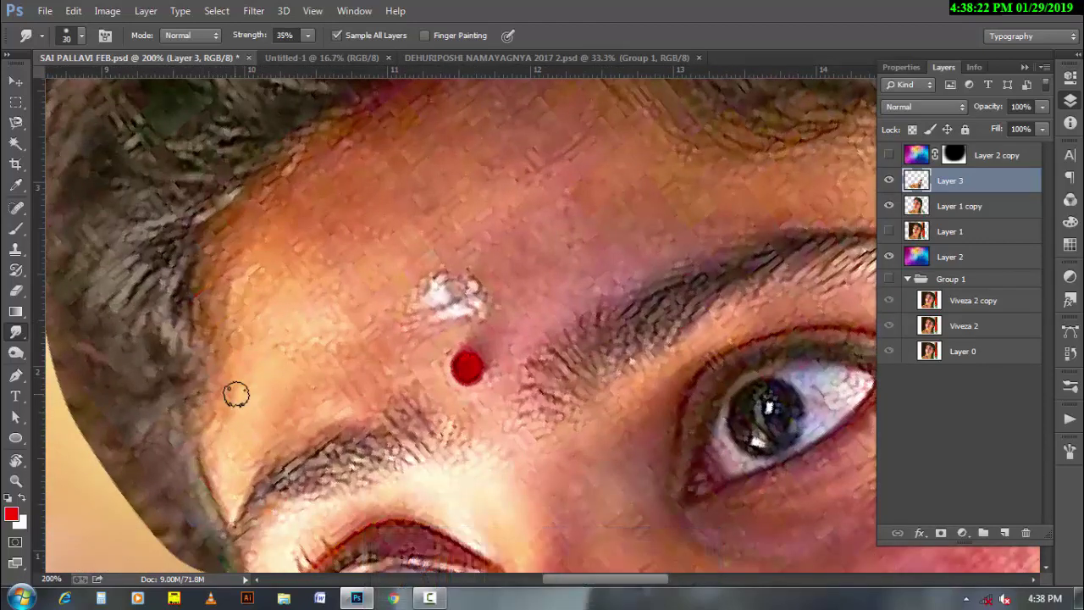
mouse_move(215, 402)
left_mouse_down()
mouse_move(224, 481)
mouse_move(257, 435)
mouse_move(269, 446)
mouse_move(361, 402)
left_mouse_up()
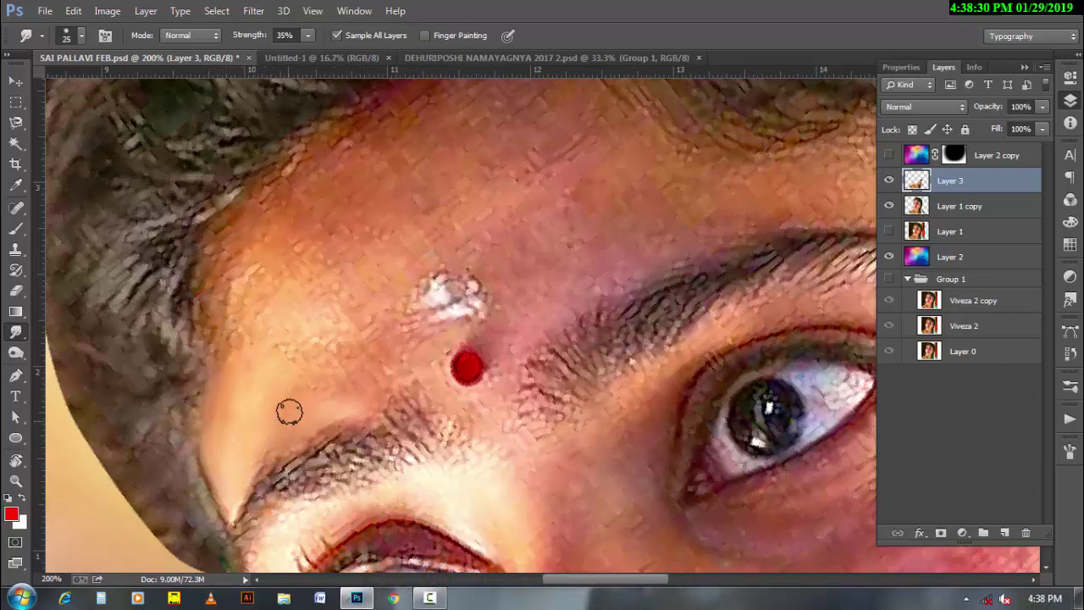
Smudge the skin around the bindi, brow corner and hairline, resizing the brush for each area
key("bracketright")
key("bracketright")
key("bracketright")
key("bracketleft")
key("bracketleft")
key("bracketleft")
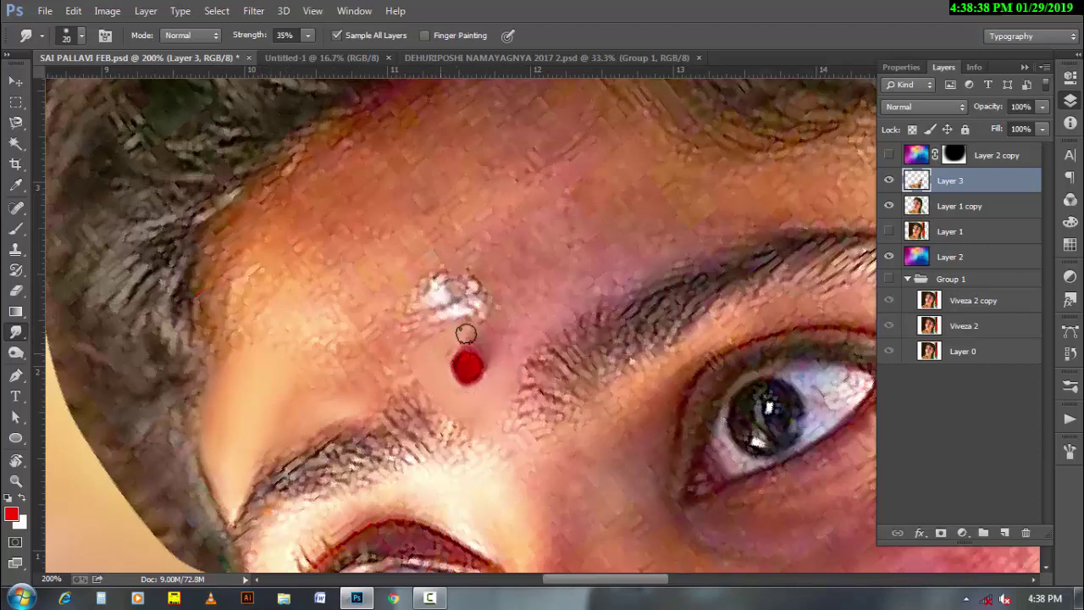
key("bracketleft")
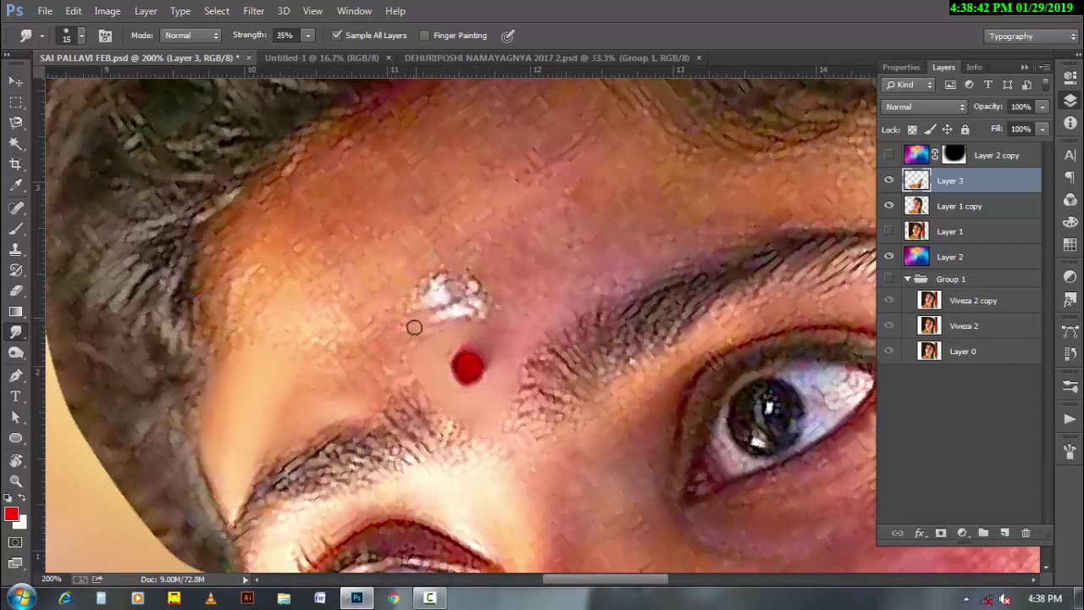
key("bracketleft")
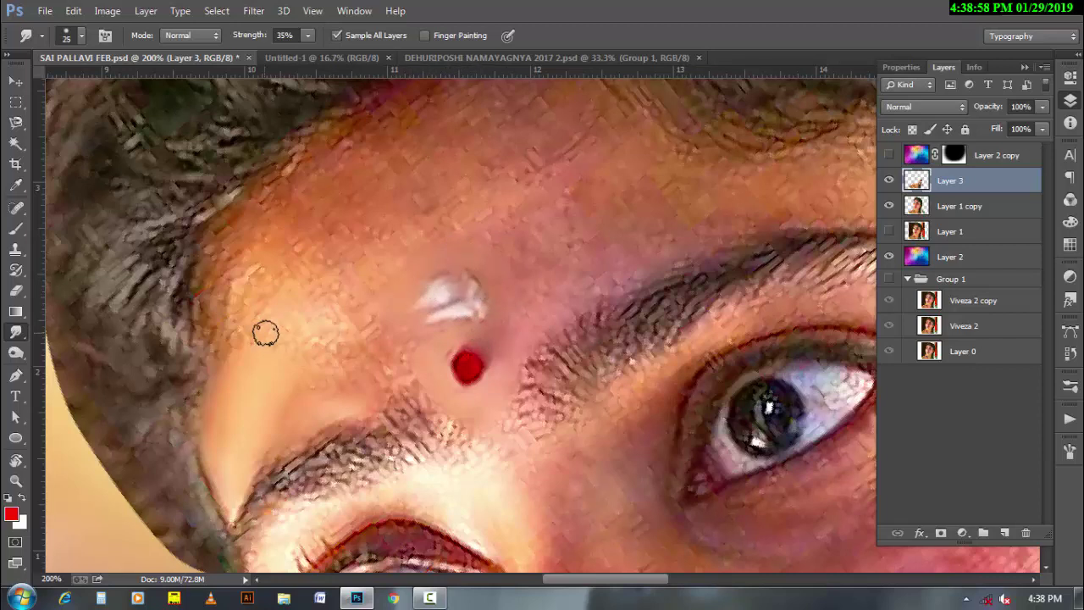
key("bracketright")
key("bracketright")
key("bracketright")
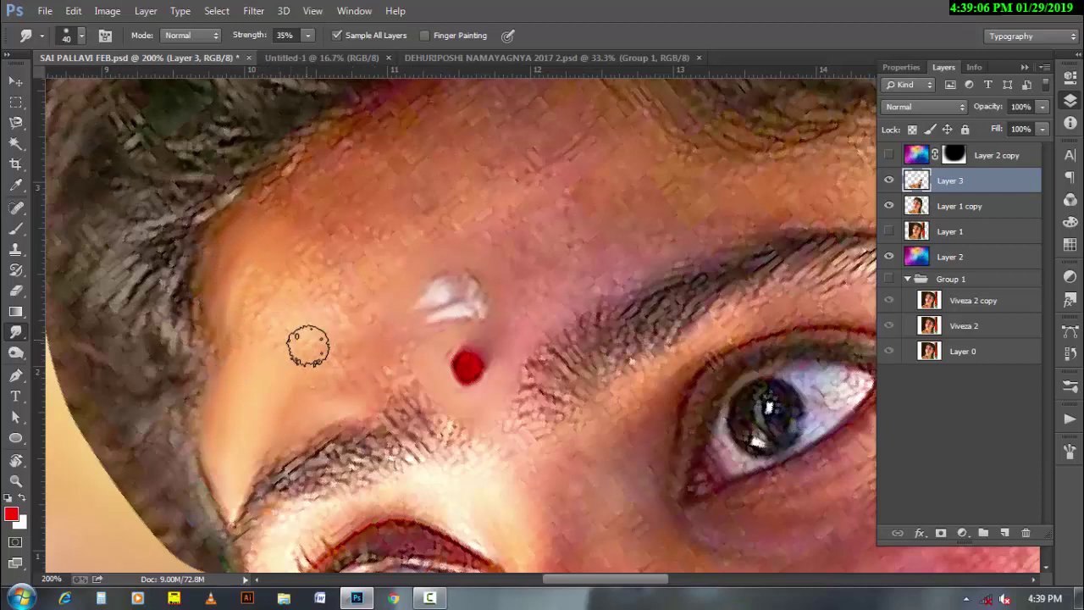
key("bracketright")
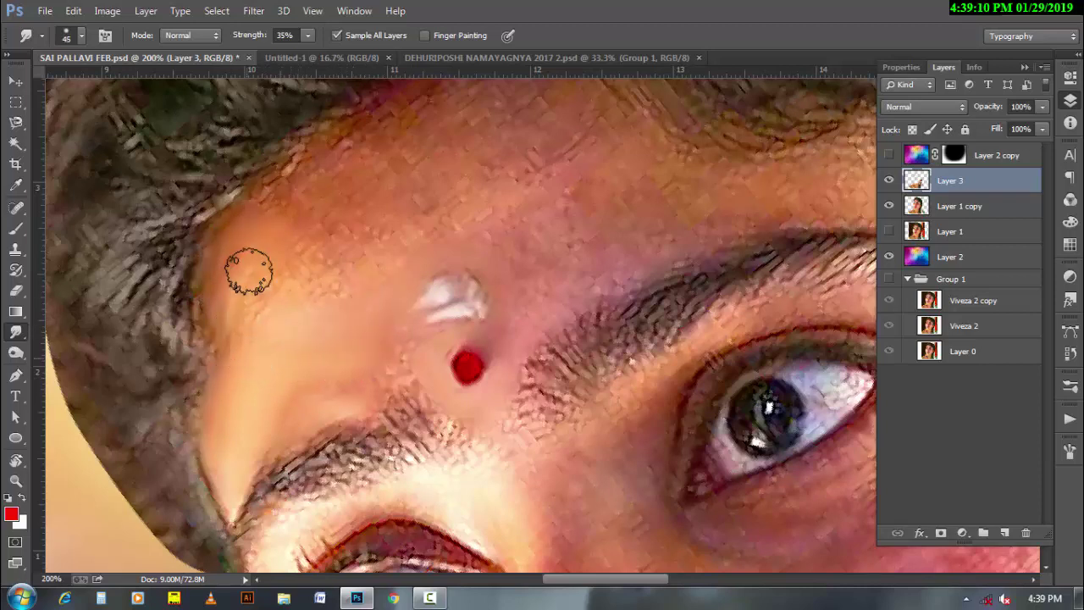
key("bracketleft")
key("bracketleft")
key("bracketleft")
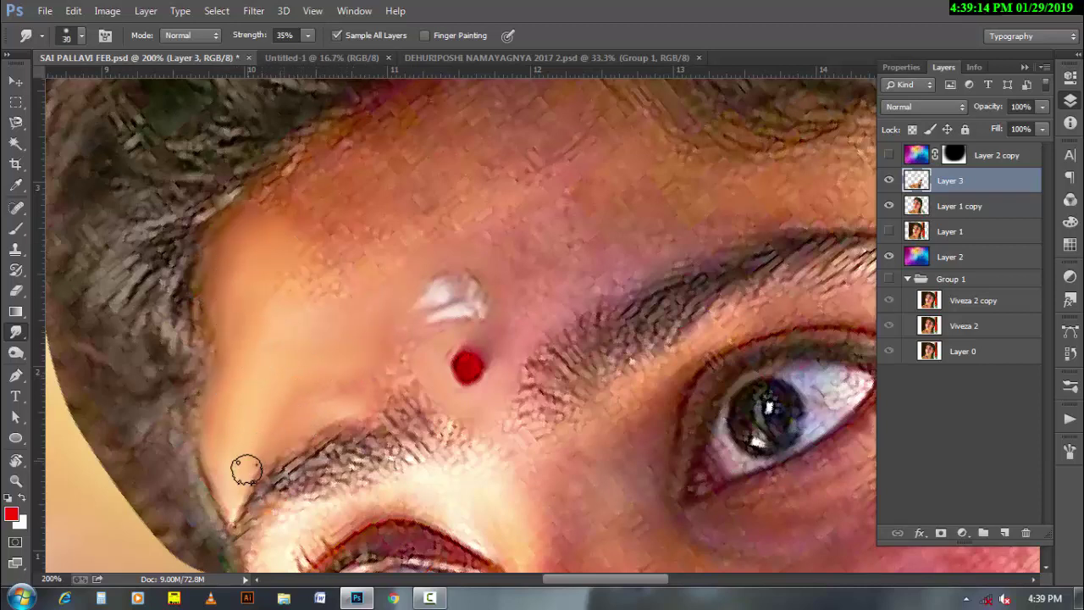
key("bracketright")
key("bracketright")
key("bracketright")
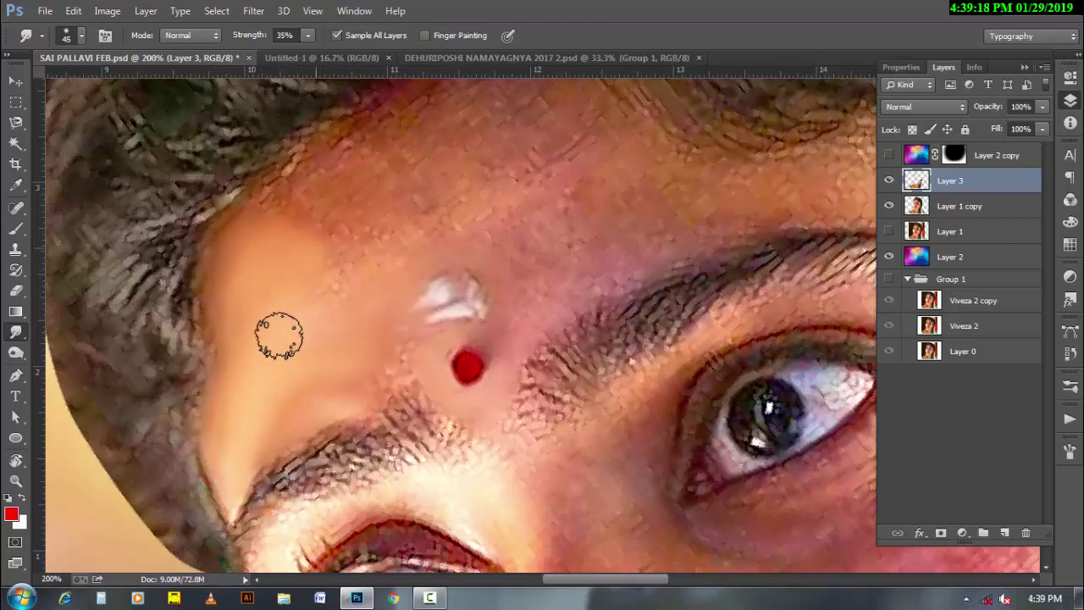
key("bracketright")
left_click_drag(540, 281, 454, 407)
key("bracketleft")
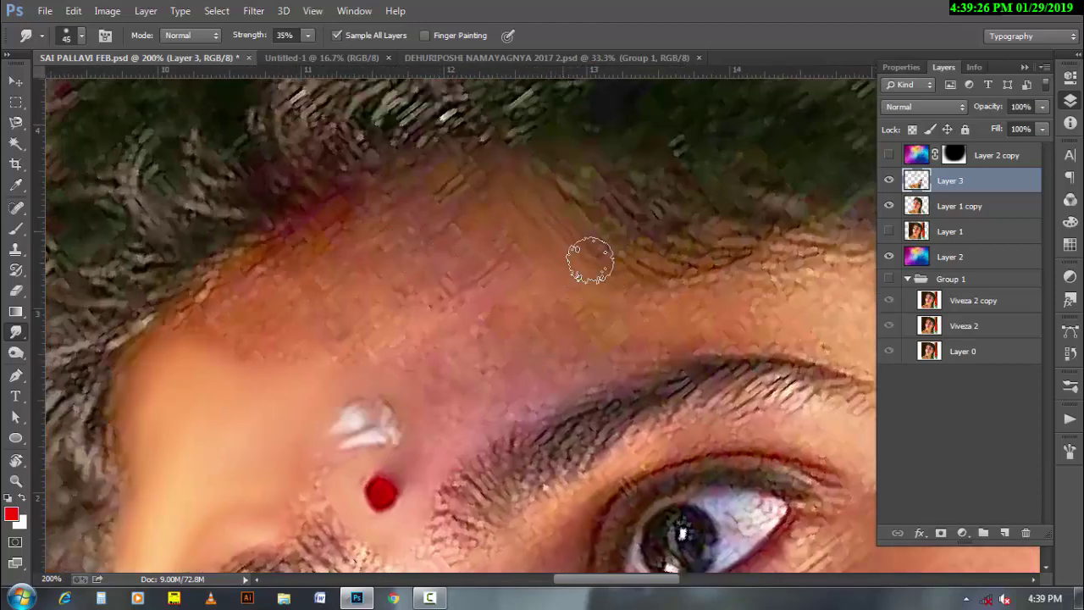
Smooth the forehead skin below the hairline and on its left side with a larger brush
key("bracketright")
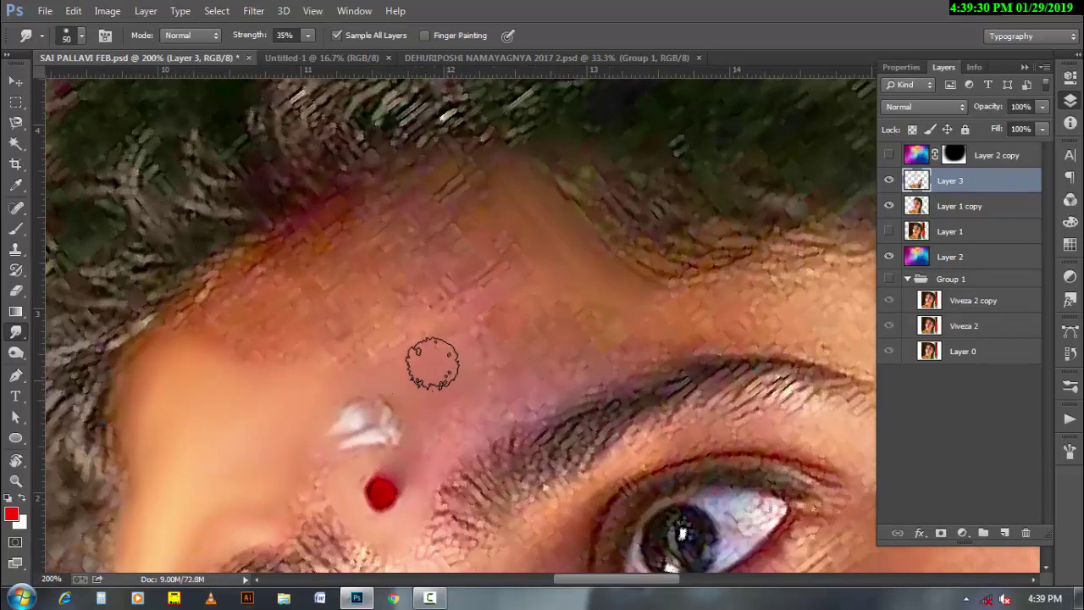
mouse_move(588, 339)
left_mouse_down()
mouse_move(703, 303)
mouse_move(556, 292)
left_mouse_up()
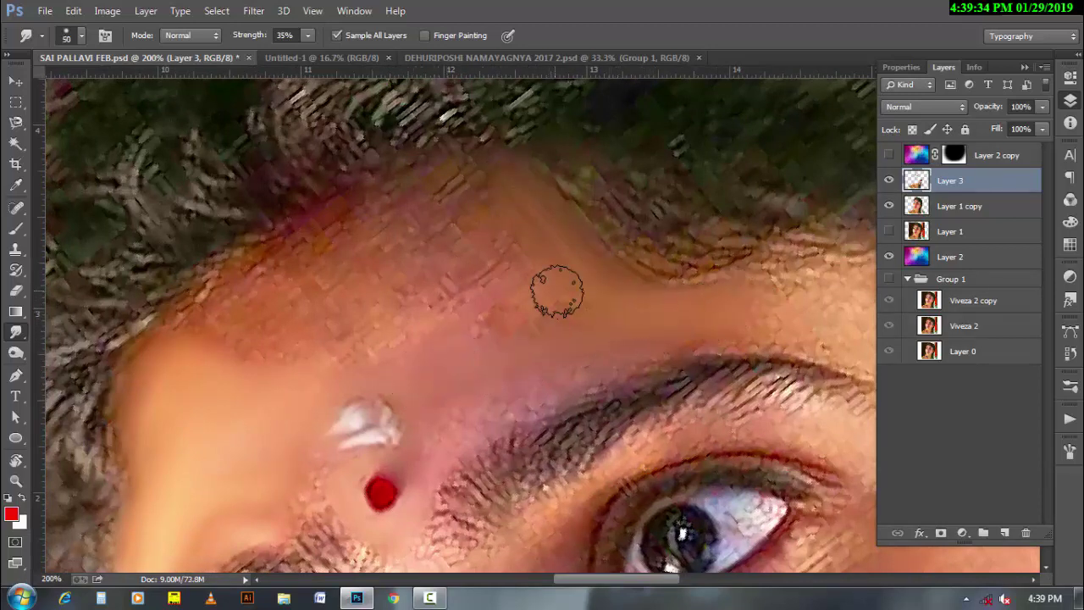
key("bracketright")
key("bracketright")
key("bracketright")
mouse_move(347, 242)
left_mouse_down()
mouse_move(296, 249)
mouse_move(467, 195)
left_mouse_up()
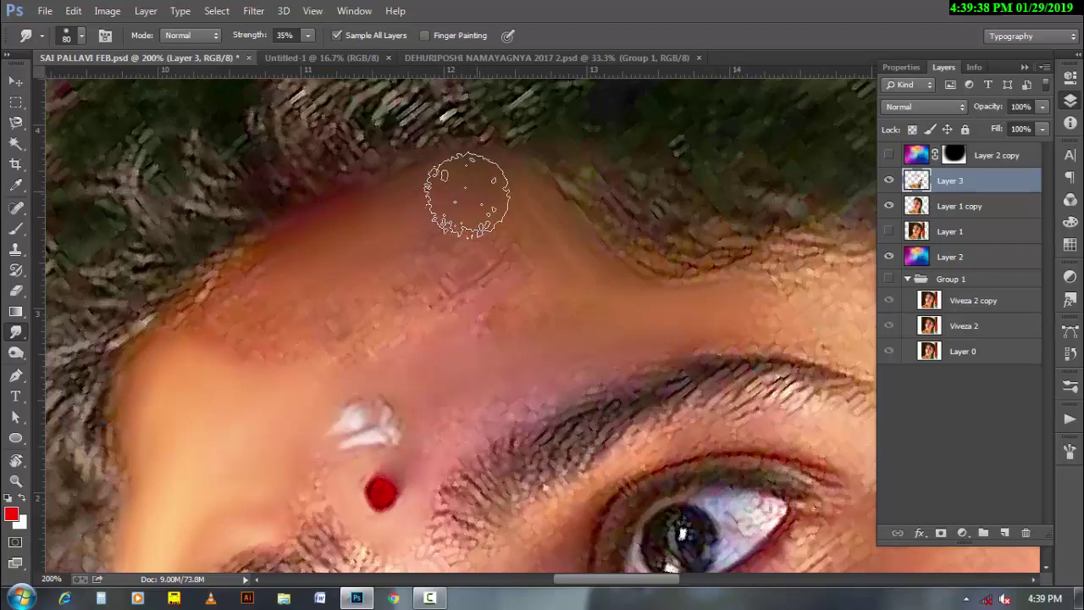
mouse_move(237, 339)
left_mouse_down()
mouse_move(211, 308)
mouse_move(189, 329)
mouse_move(289, 328)
mouse_move(358, 353)
mouse_move(474, 242)
mouse_move(280, 295)
mouse_move(380, 243)
mouse_move(499, 209)
mouse_move(627, 308)
mouse_move(424, 322)
mouse_move(164, 394)
mouse_move(435, 314)
mouse_move(513, 350)
mouse_move(193, 382)
mouse_move(266, 294)
left_mouse_up()
key("bracketleft")
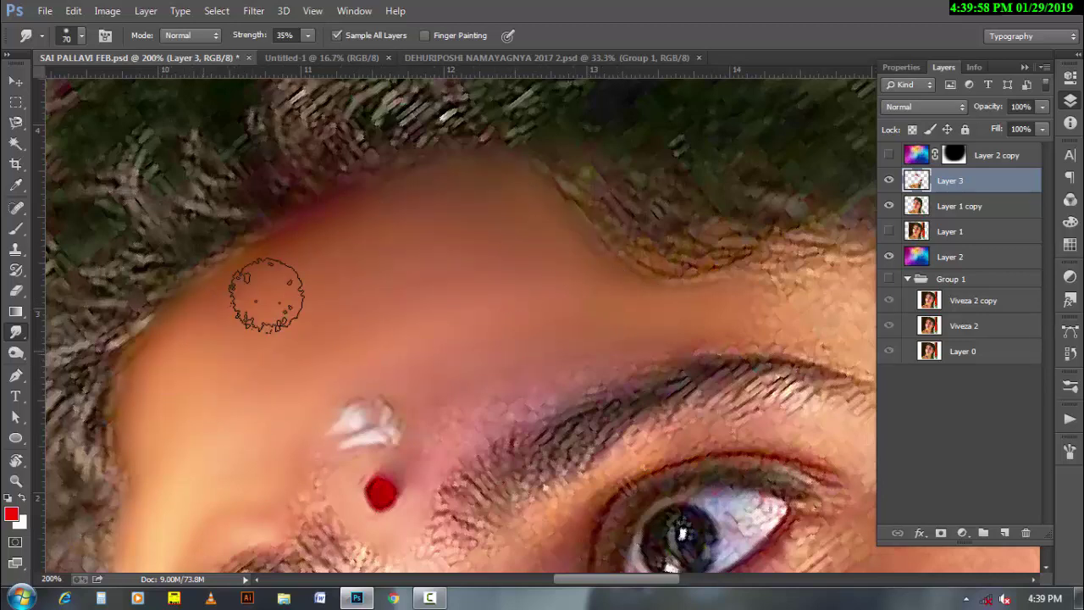
Smear the skin along the top of the eyebrow and the hairline above it
left_click_drag(576, 317, 302, 361)
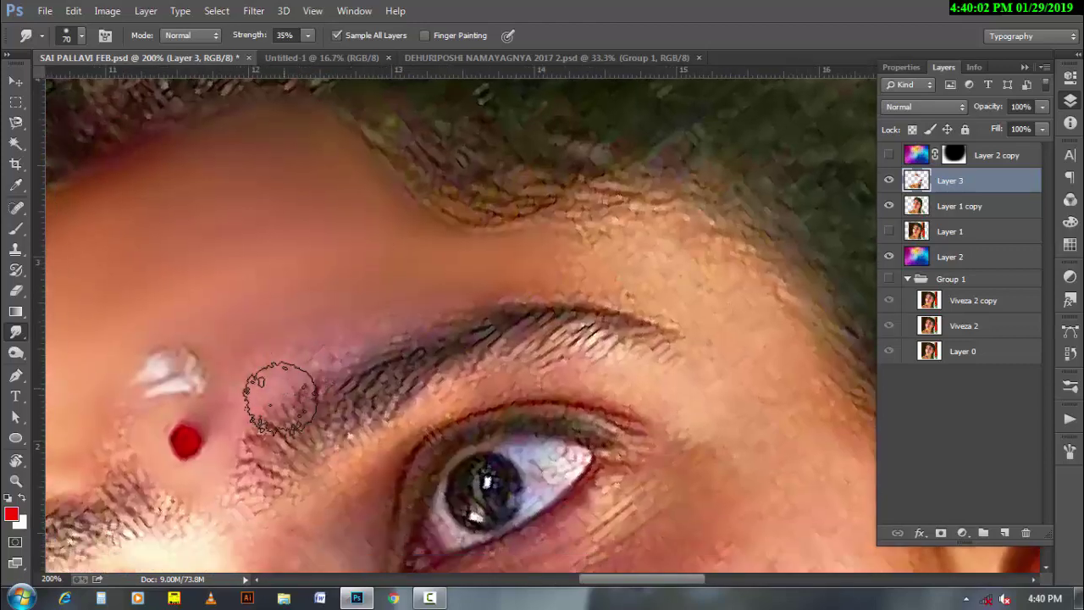
key("bracketleft")
key("bracketleft")
key("bracketleft")
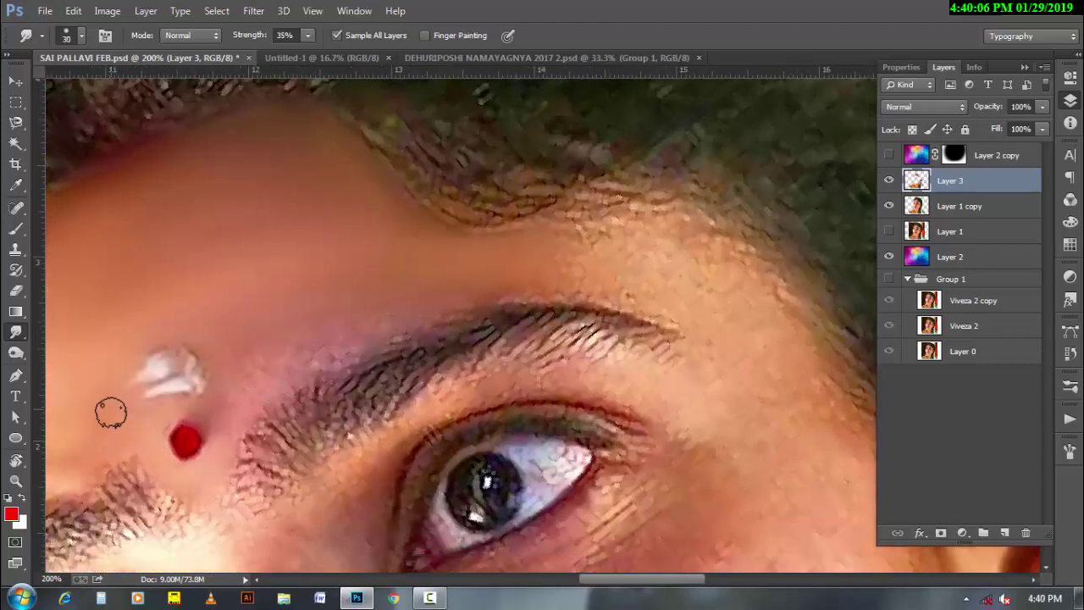
key("bracketright")
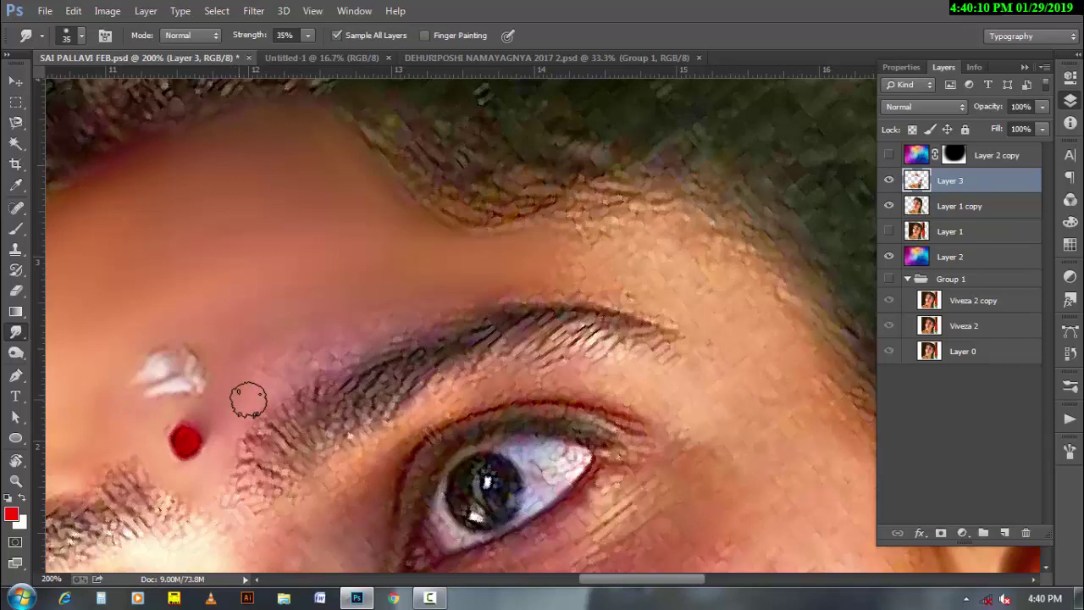
key("bracketright")
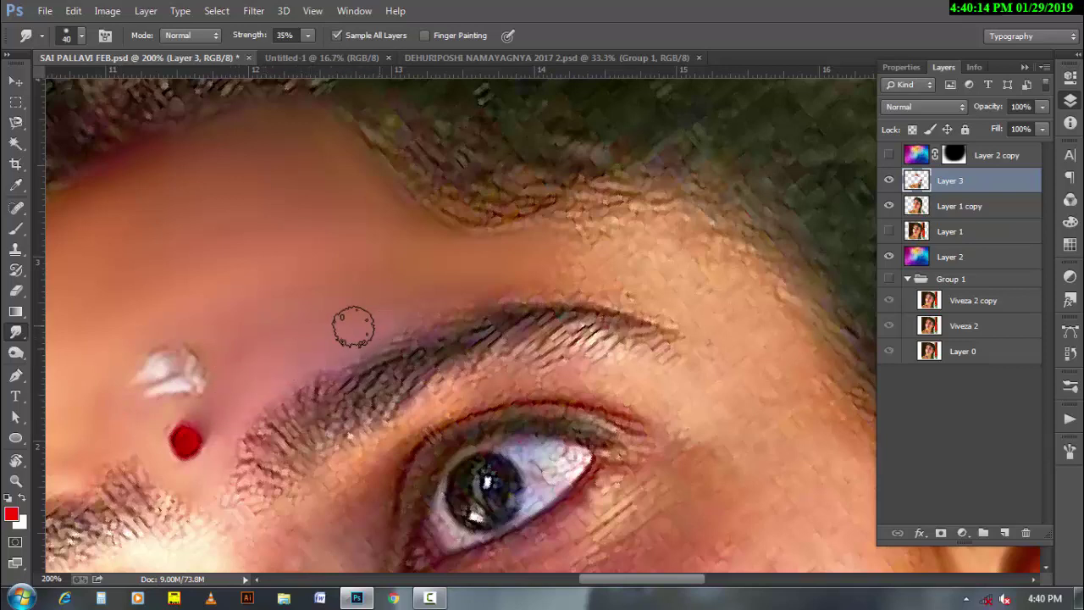
key("bracketleft")
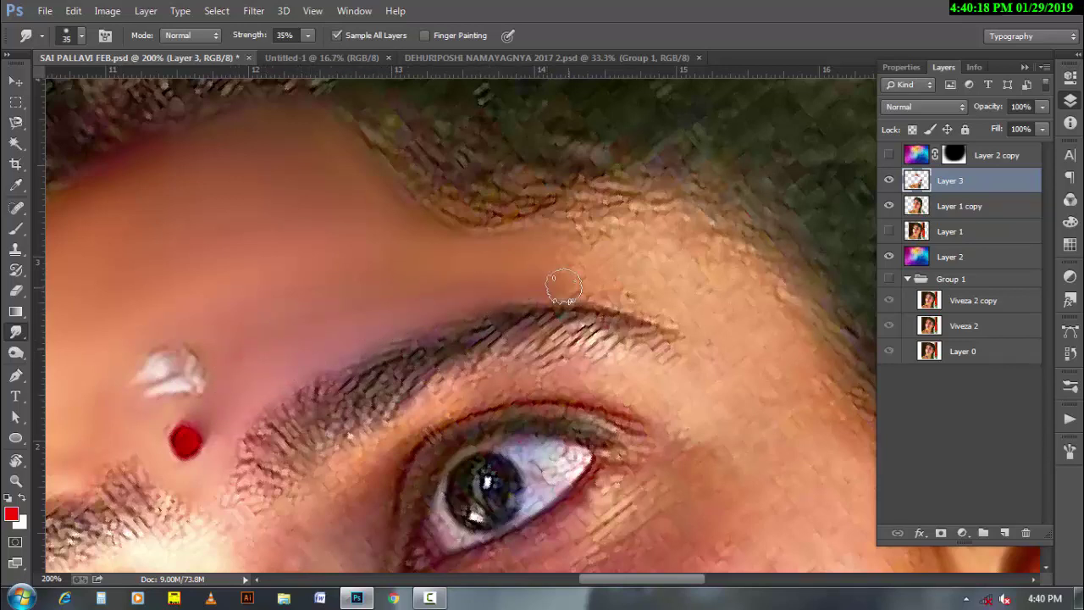
left_click_drag(564, 288, 644, 298)
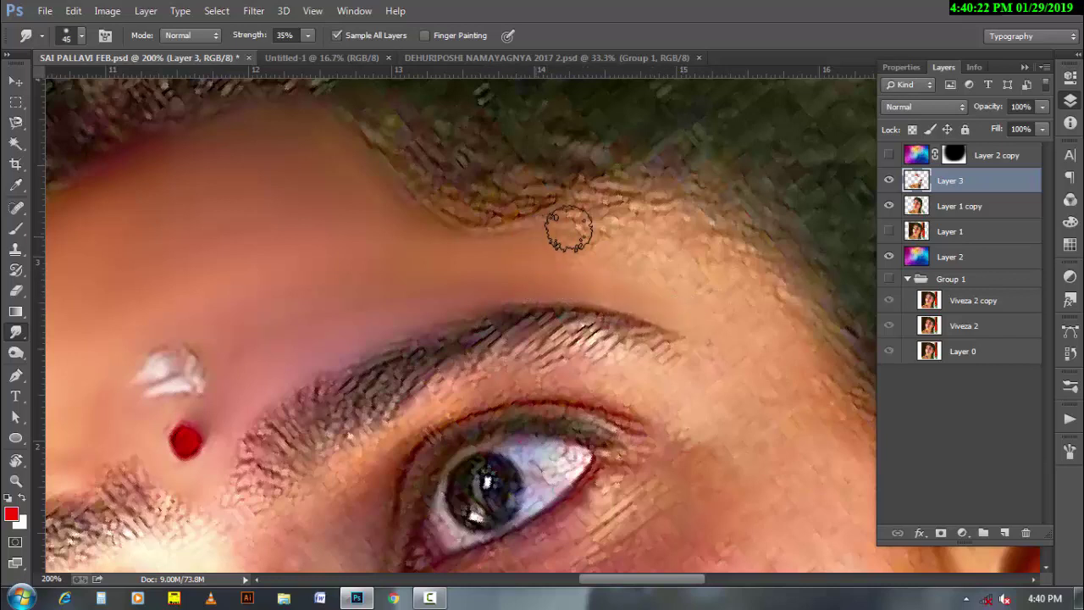
mouse_move(566, 225)
left_mouse_down()
mouse_move(636, 206)
mouse_move(680, 225)
left_mouse_up()
key("bracketright")
key("bracketright")
key("bracketright")
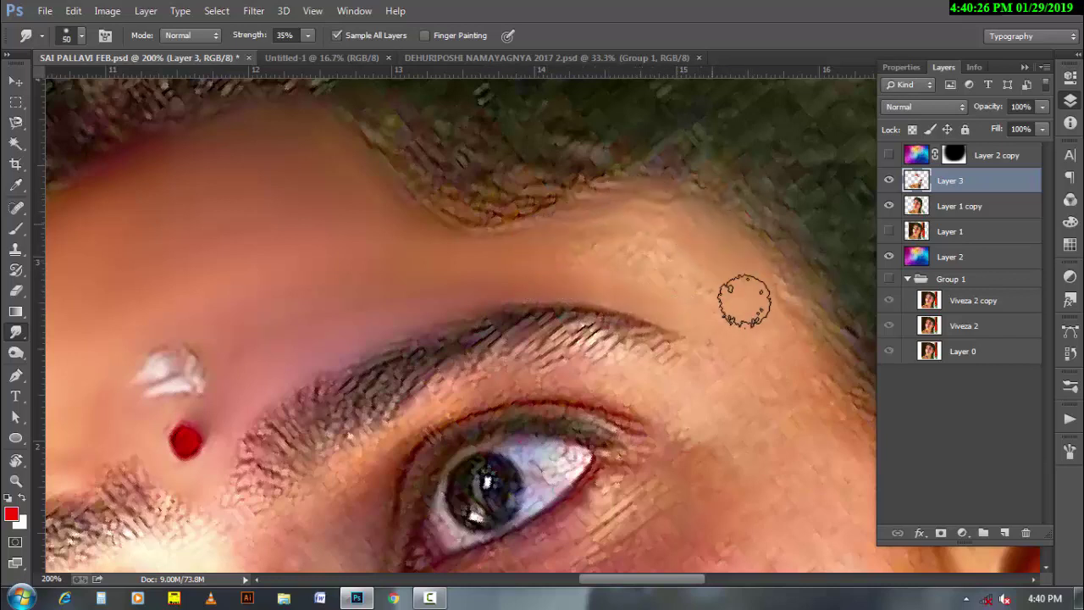
key("bracketright")
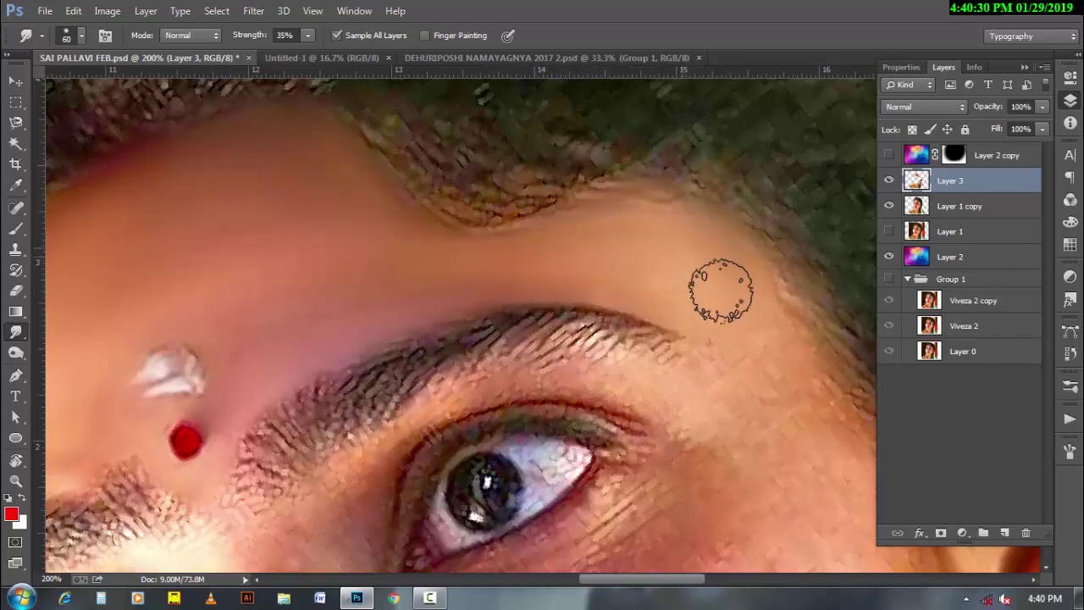
Smudge the temple skin beside the ear and earring with a smaller brush
left_click_drag(529, 381, 271, 366)
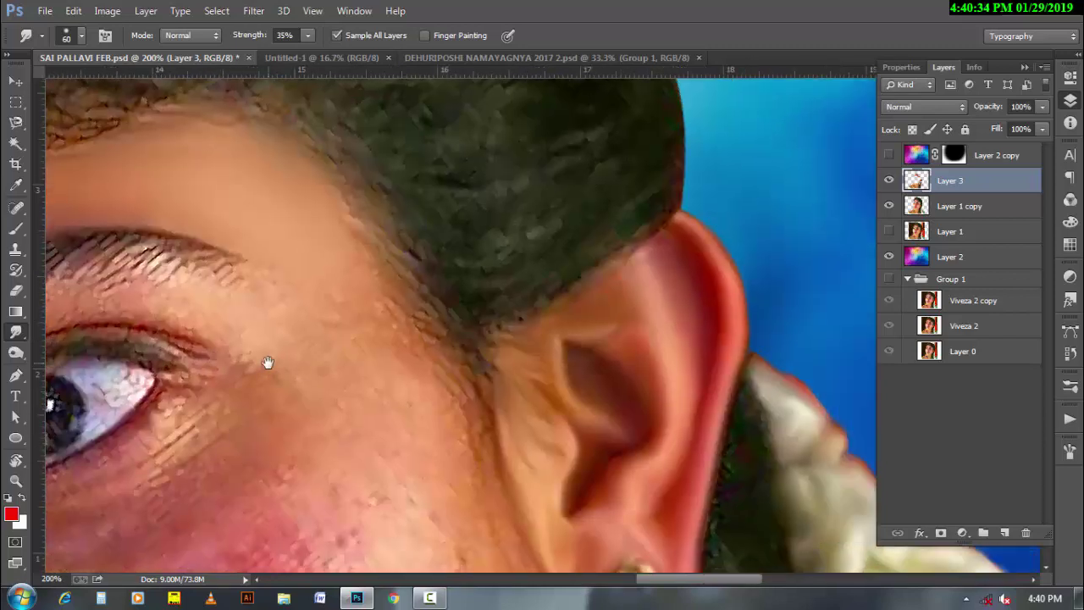
key("bracketleft")
key("bracketleft")
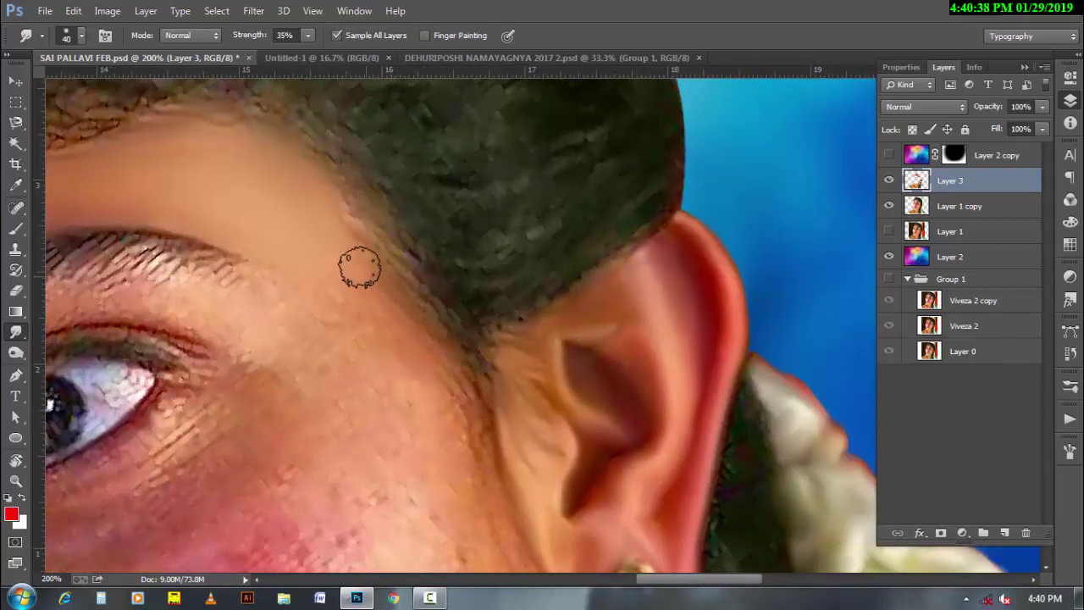
key("bracketleft")
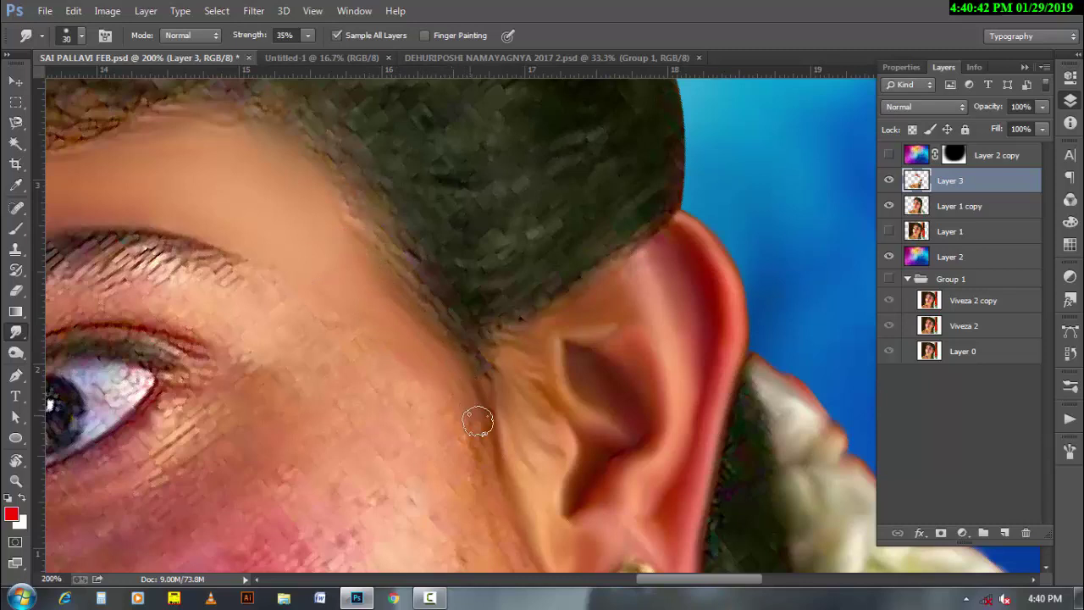
key("bracketleft")
key("bracketleft")
left_click_drag(483, 446, 372, 339)
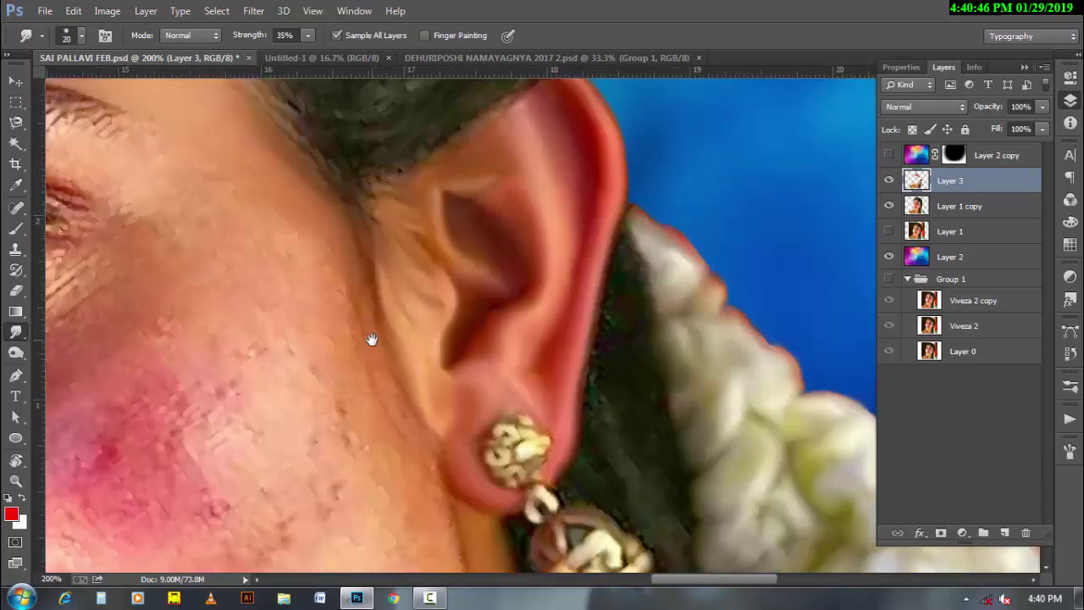
key("bracketleft")
left_click_drag(254, 278, 343, 383)
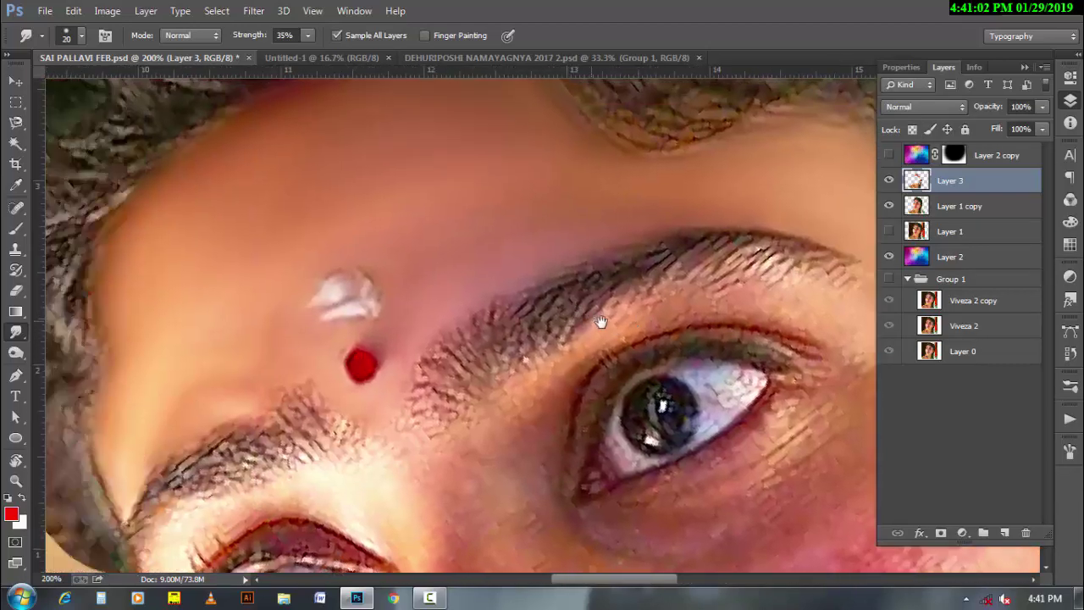
Smooth the upper forehead skin into soft painted tones
key("bracketright")
key("bracketright")
key("bracketright")
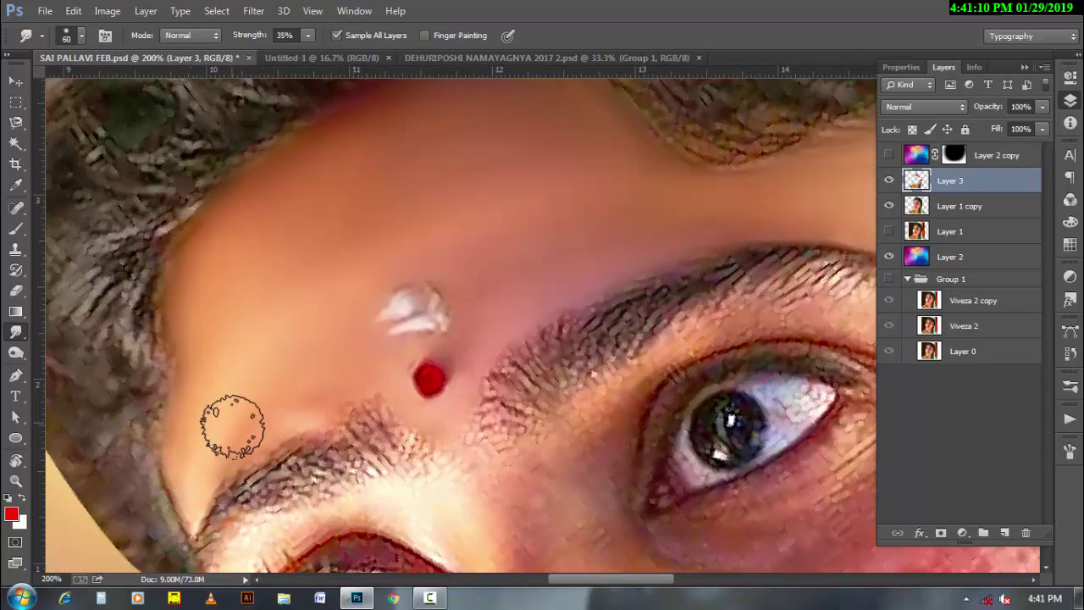
key("bracketleft")
key("bracketleft")
key("bracketleft")
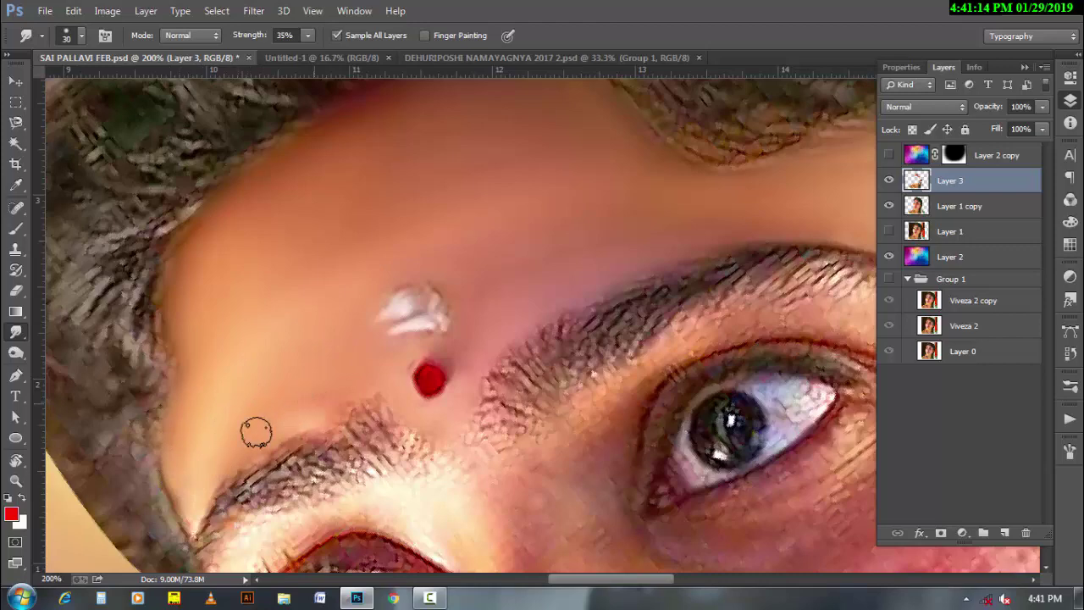
key("bracketright")
scroll(436, 399, "up", 2)
scroll(466, 259, "up", 4)
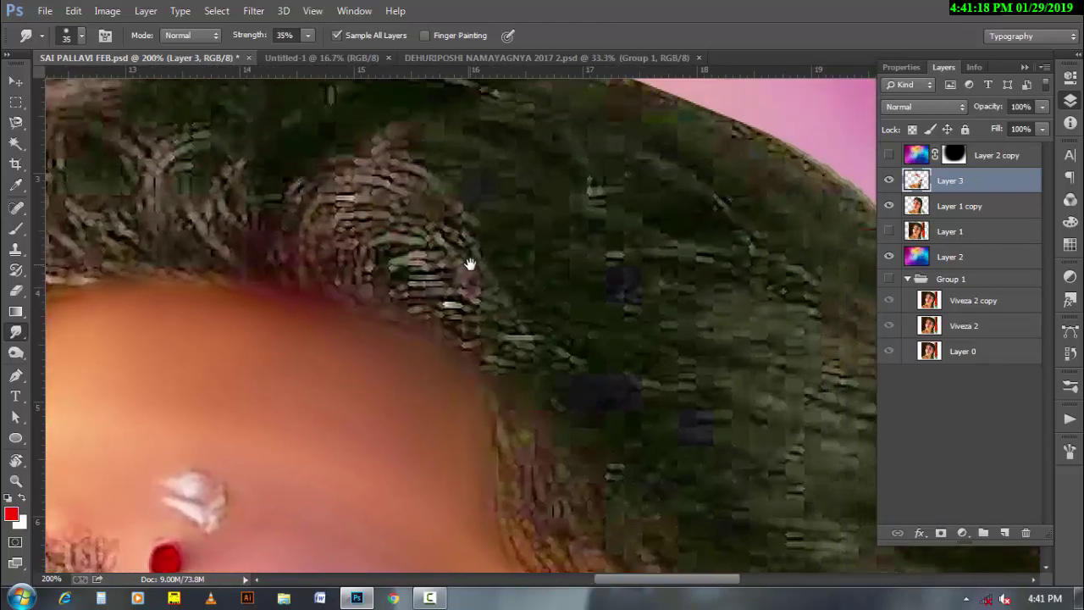
scroll(438, 358, "down", 3)
key("bracketright")
key("bracketright")
key("bracketright")
key("bracketright")
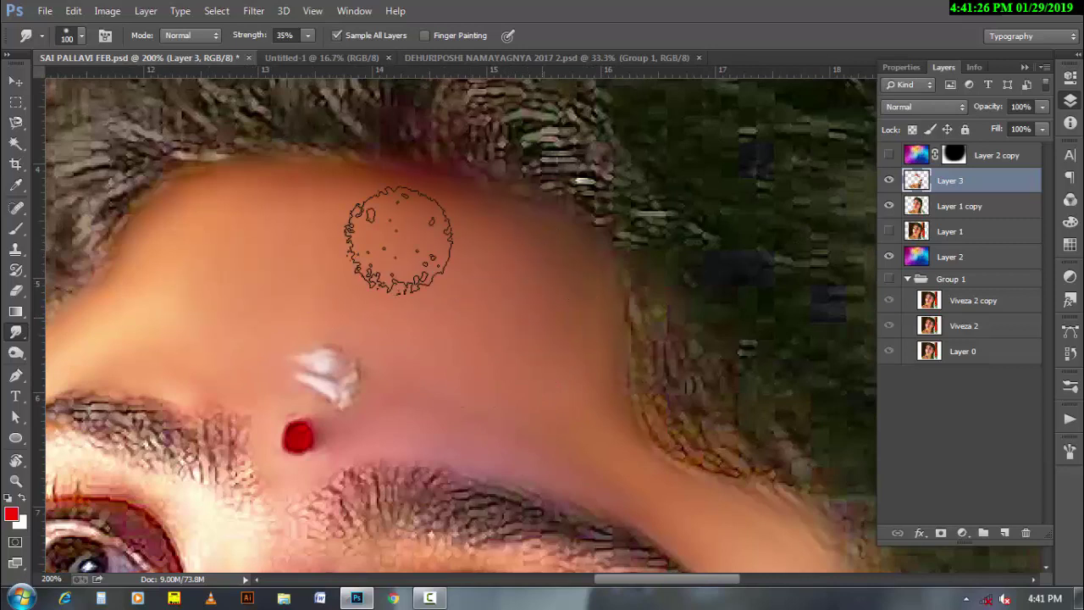
key("bracketleft")
key("bracketleft")
key("bracketleft")
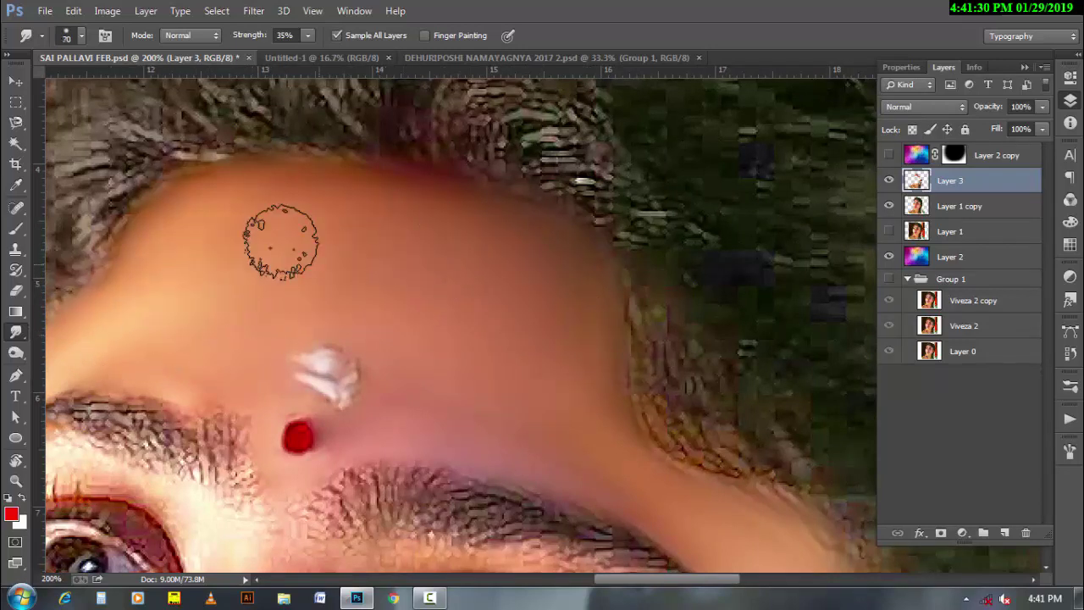
key("bracketleft")
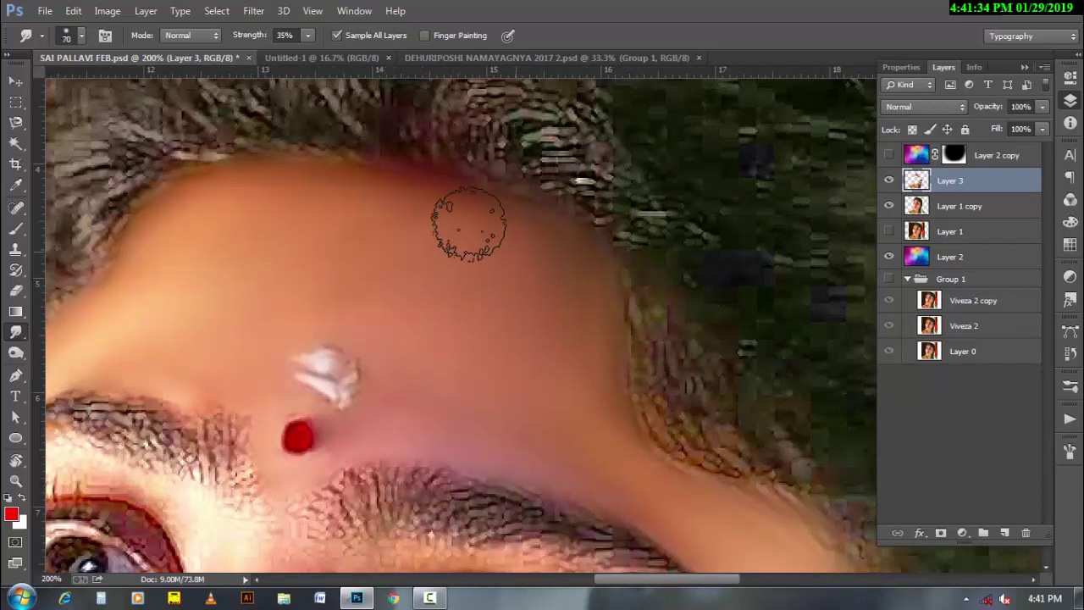
Smudge the skin between the other eyebrow and the upper eyelid
key("bracketleft")
key("bracketleft")
key("bracketleft")
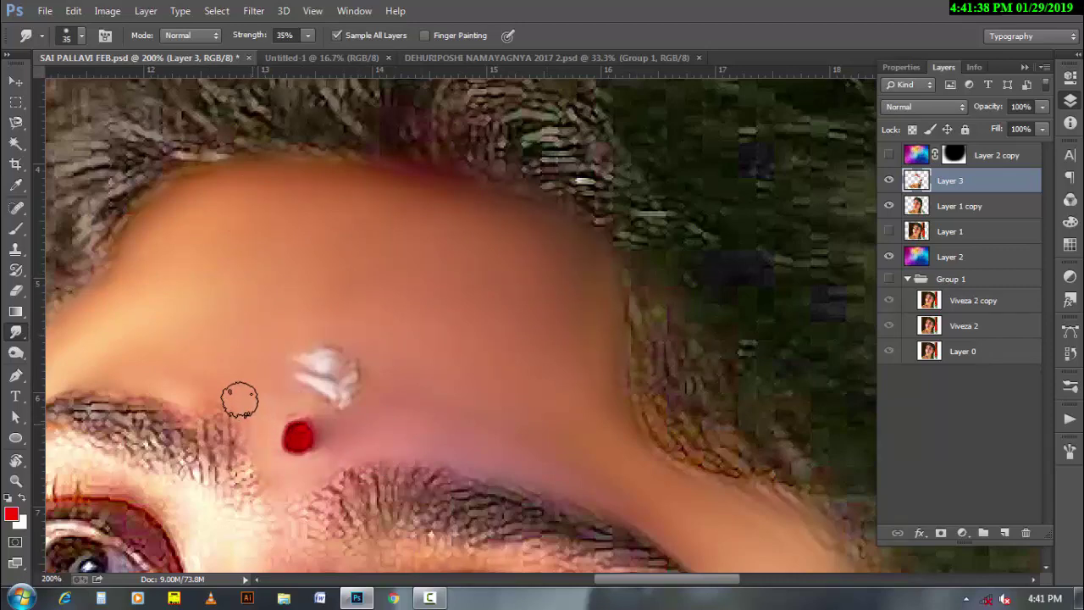
left_click_drag(267, 399, 513, 377)
key("bracketleft")
key("bracketleft")
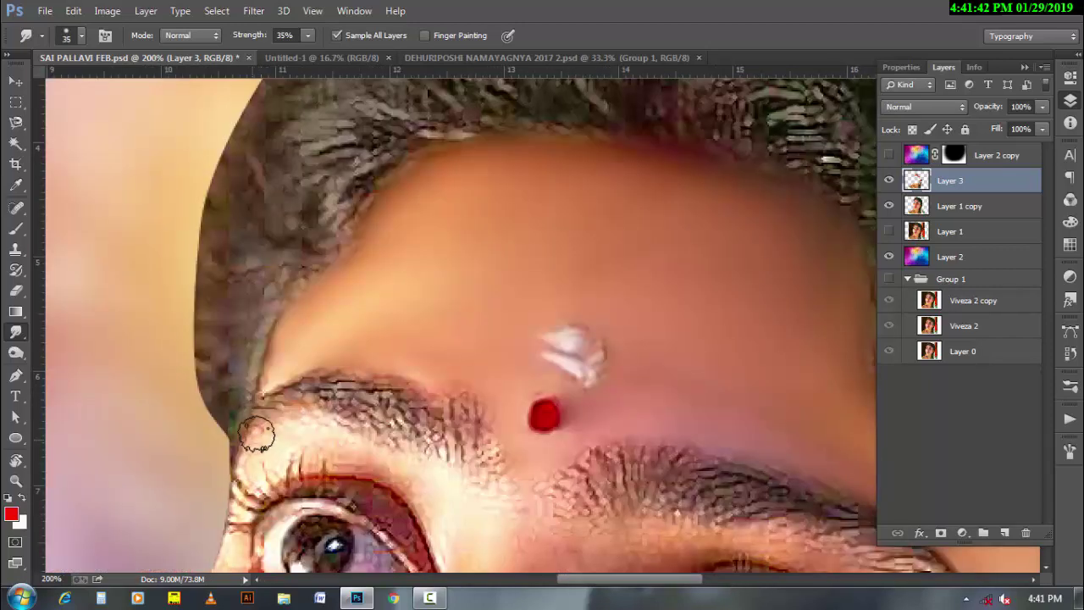
key("bracketleft")
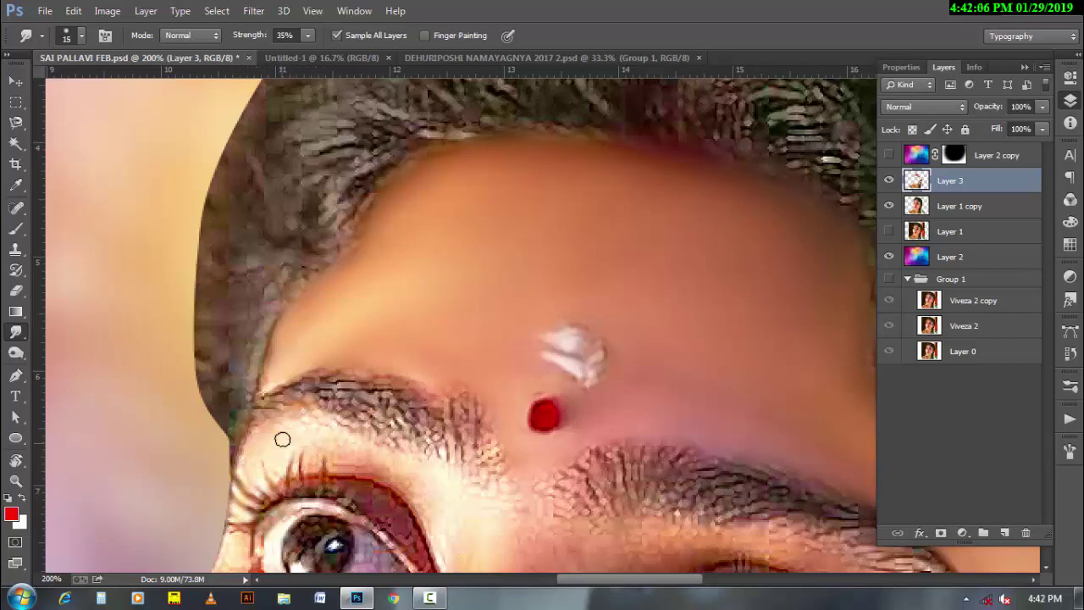
key("bracketright")
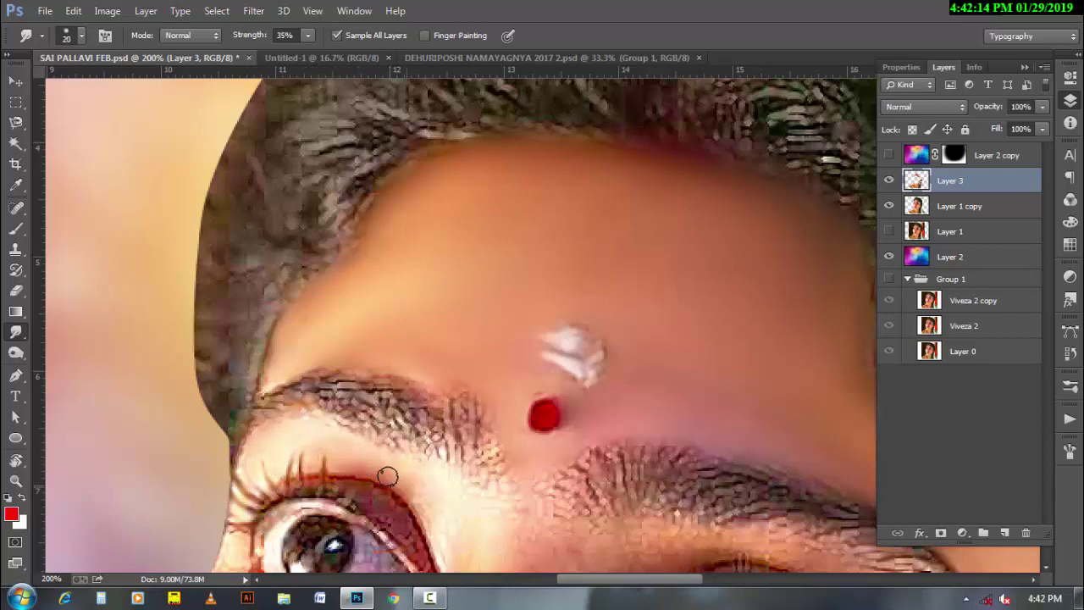
scroll(386, 471, "down", 2)
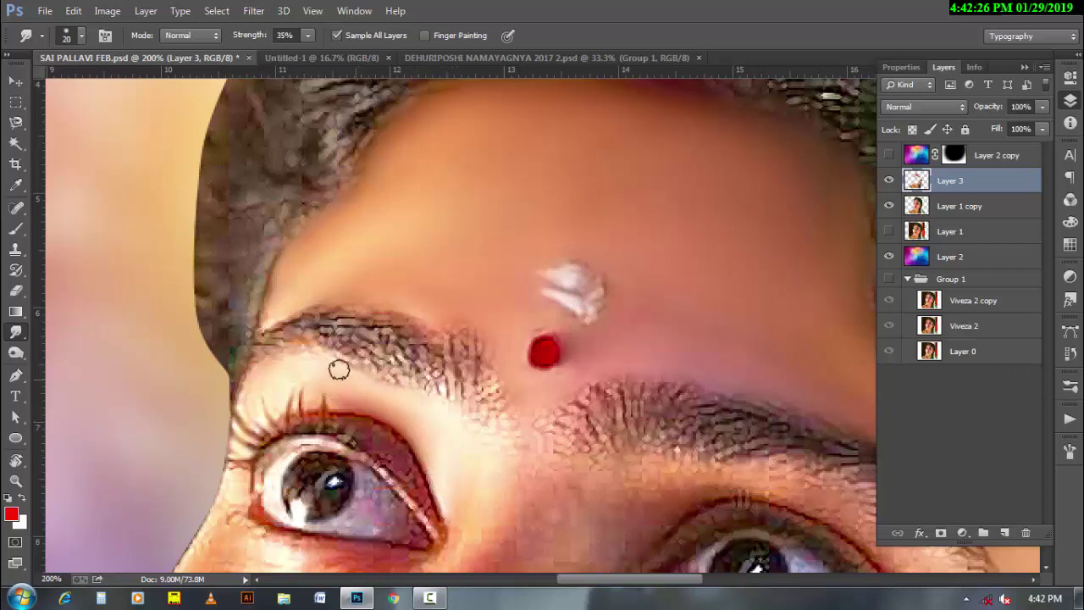
Smooth the skin under the eye with two broad smudge strokes
key("bracketleft")
key("bracketleft")
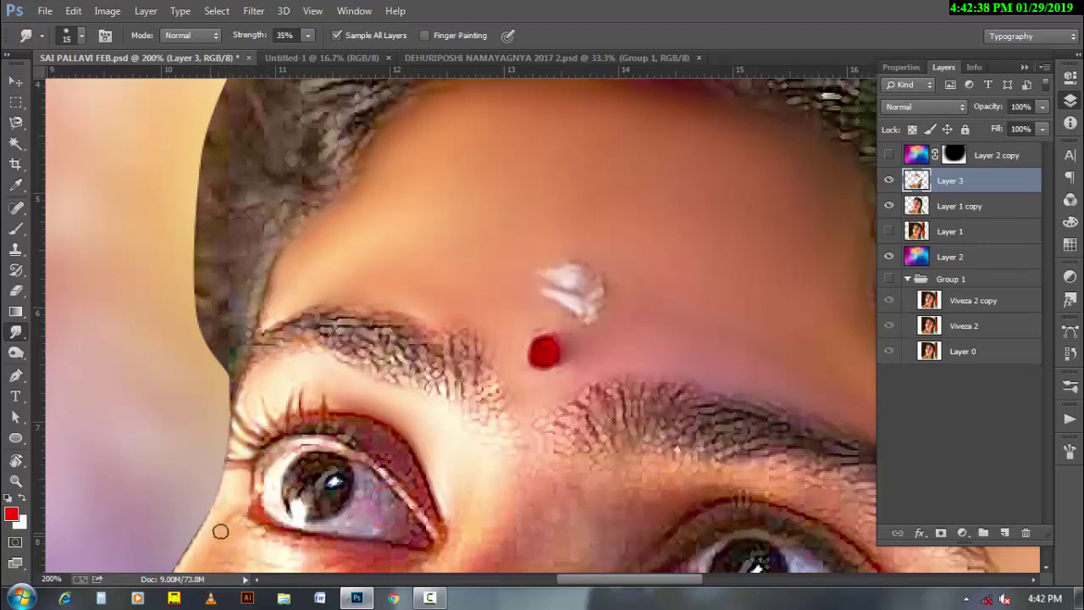
scroll(216, 528, "down", 1)
scroll(282, 542, "down", 1)
key("bracketright")
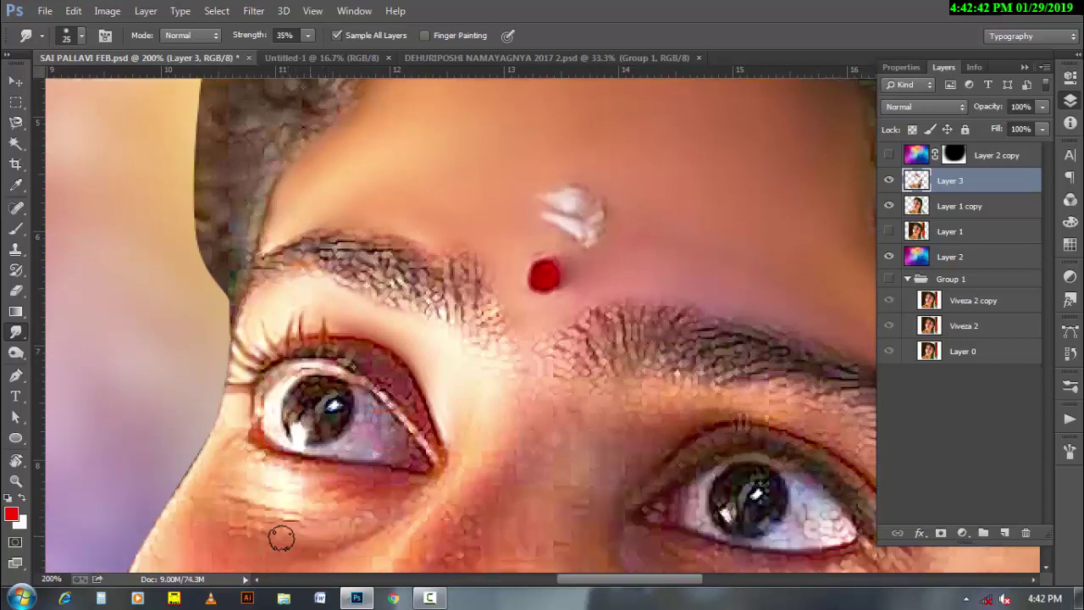
key("bracketright")
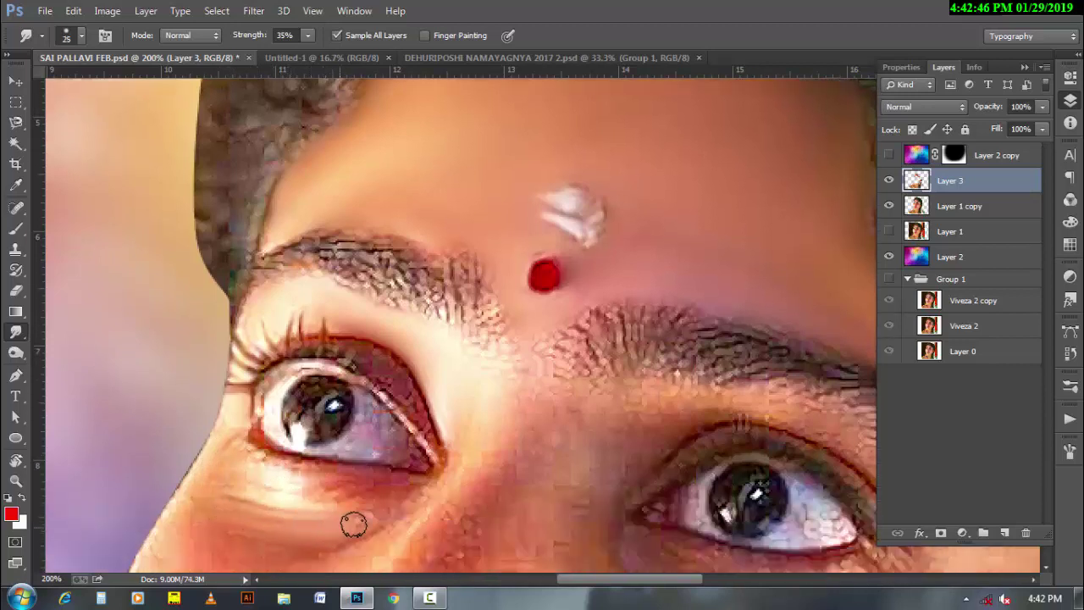
left_click_drag(237, 505, 350, 501)
key("bracketleft")
mouse_move(284, 477)
left_mouse_down()
mouse_move(237, 452)
mouse_move(355, 485)
mouse_move(339, 500)
mouse_move(240, 482)
mouse_move(380, 486)
mouse_move(344, 508)
mouse_move(406, 503)
mouse_move(423, 486)
mouse_move(317, 500)
mouse_move(267, 457)
mouse_move(390, 475)
mouse_move(290, 462)
mouse_move(245, 438)
mouse_move(402, 447)
left_mouse_up()
key("bracketleft")
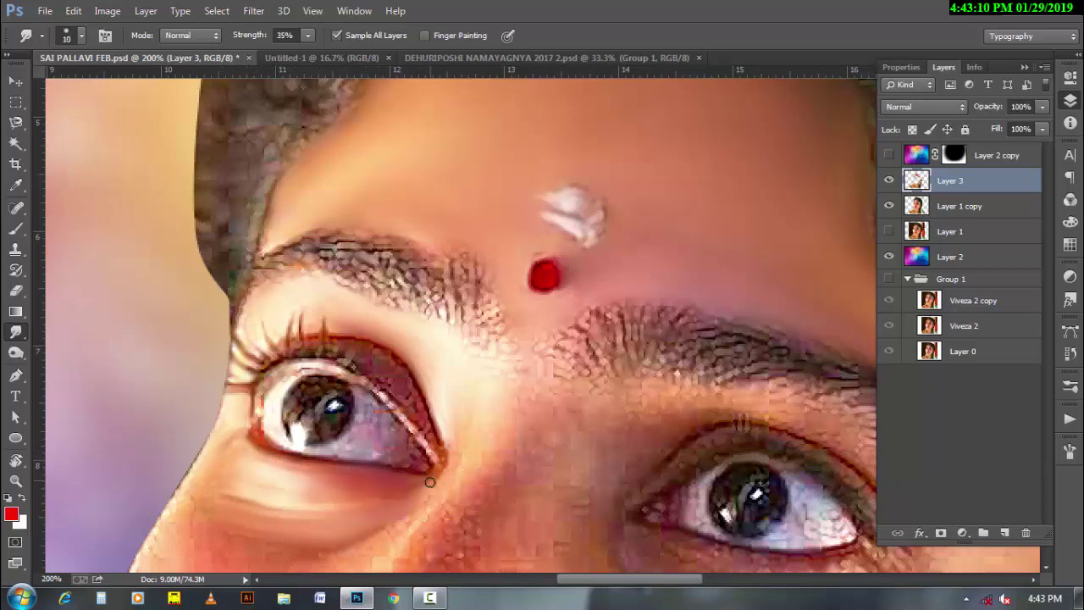
Smooth the crease under the left eye at brush size 25–30, then rotate the view
scroll(403, 489, "down", 1)
scroll(338, 487, "down", 1)
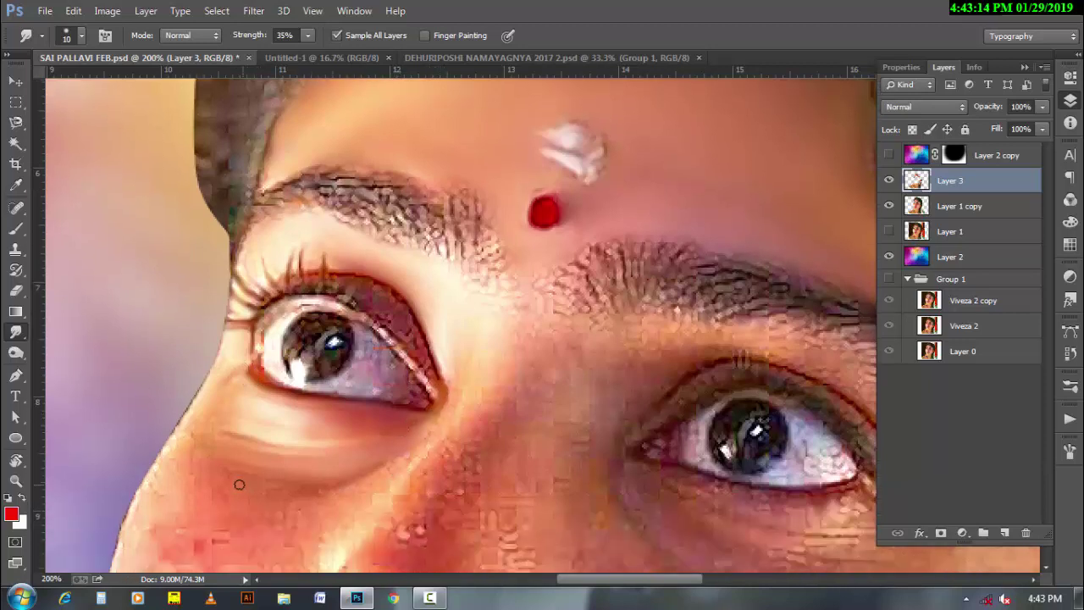
key("bracketright")
key("bracketright")
key("bracketright")
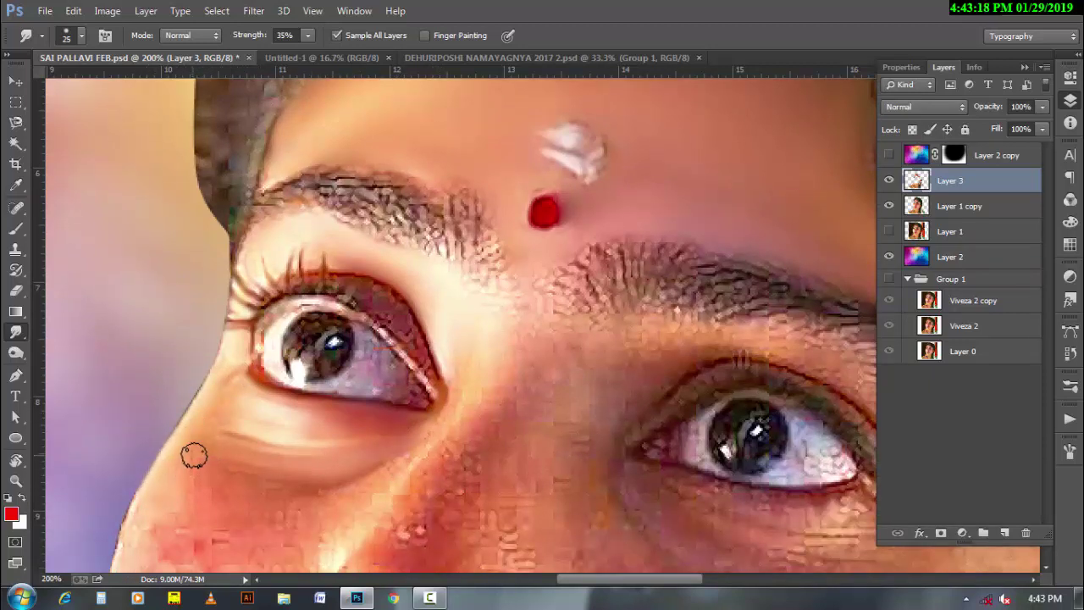
mouse_move(193, 456)
left_mouse_down()
mouse_move(223, 431)
mouse_move(228, 452)
mouse_move(251, 450)
mouse_move(228, 406)
mouse_move(266, 416)
mouse_move(235, 412)
mouse_move(274, 442)
mouse_move(312, 447)
left_mouse_up()
key("bracketright")
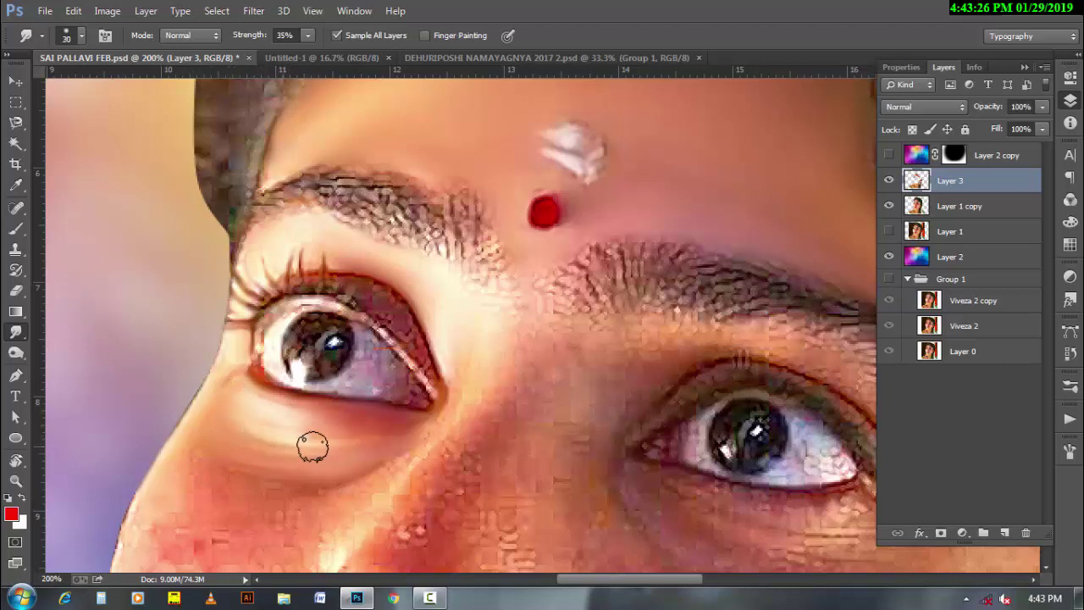
scroll(283, 500, "down", 1)
key("bracketleft")
key("bracketleft")
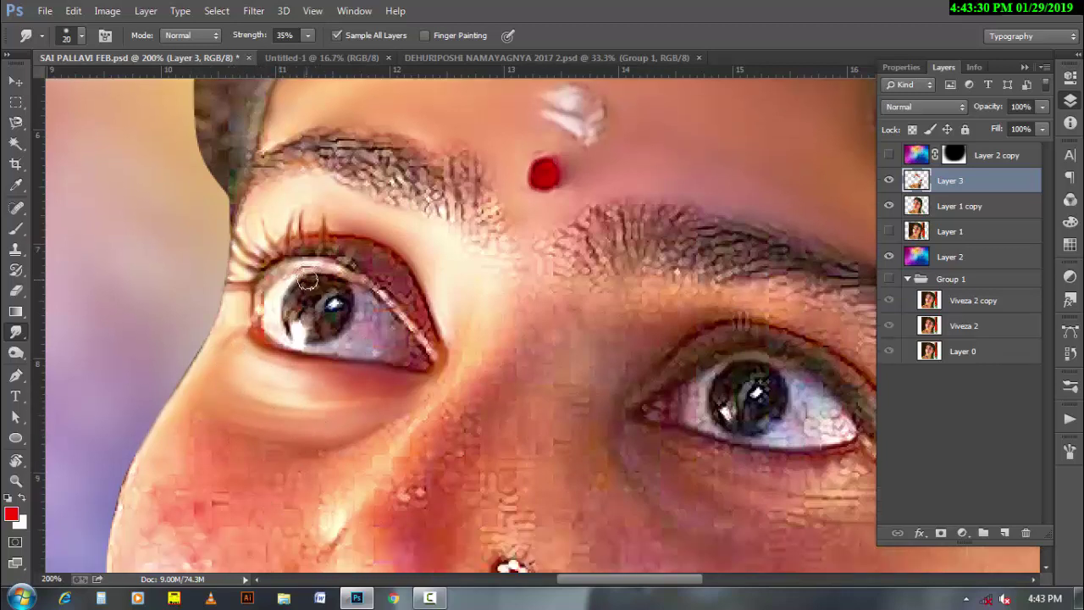
key("r")
left_click_drag(208, 387, 271, 409)
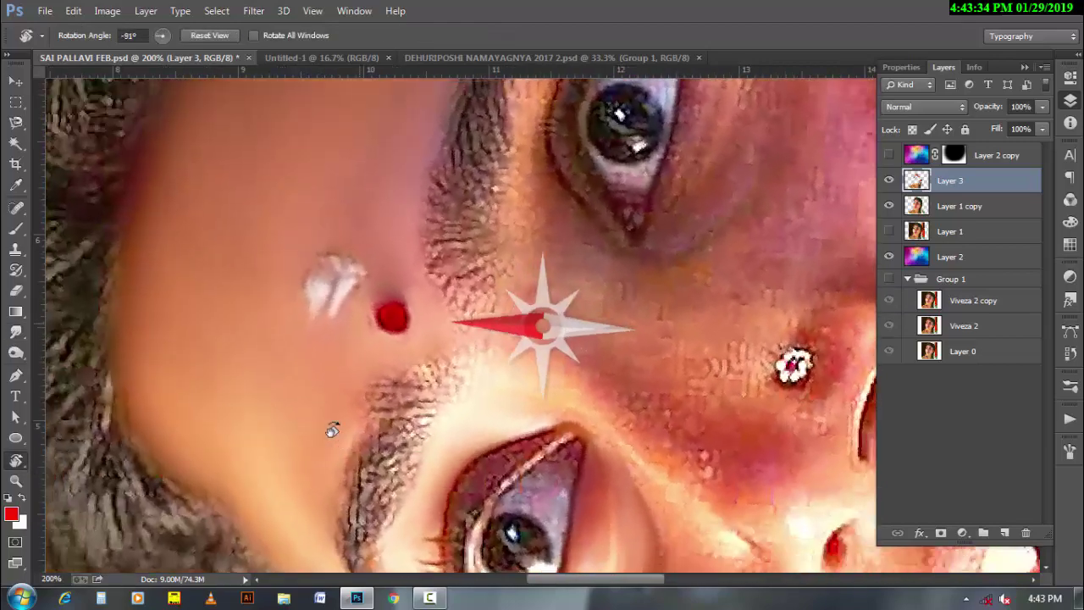
Trace and smooth the left eyelid with the brush shrunk down to size 10
scroll(271, 409, "up", 5)
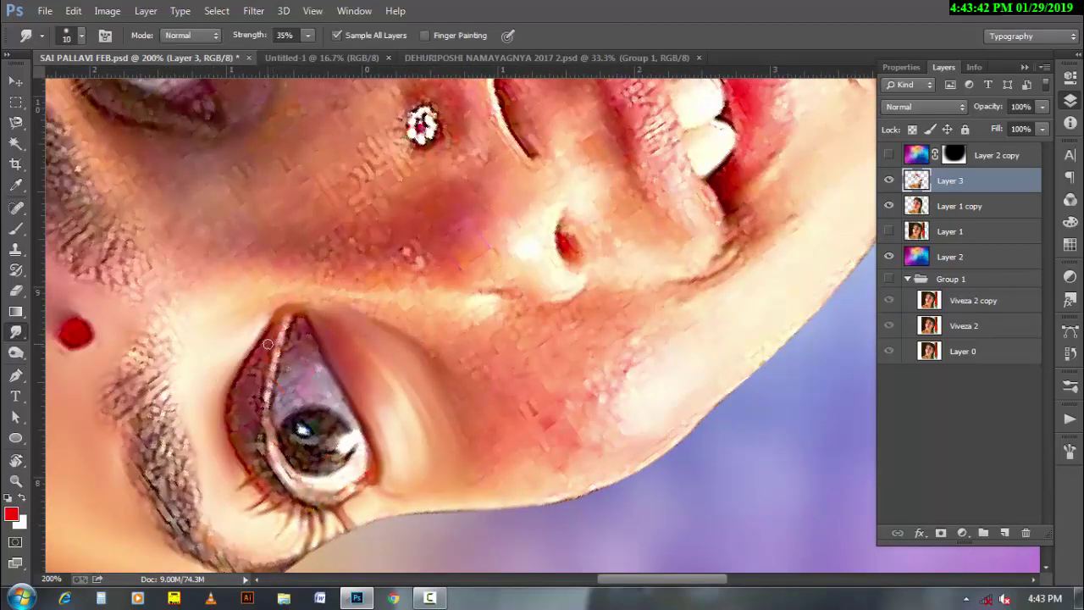
key("bracketleft")
key("bracketright")
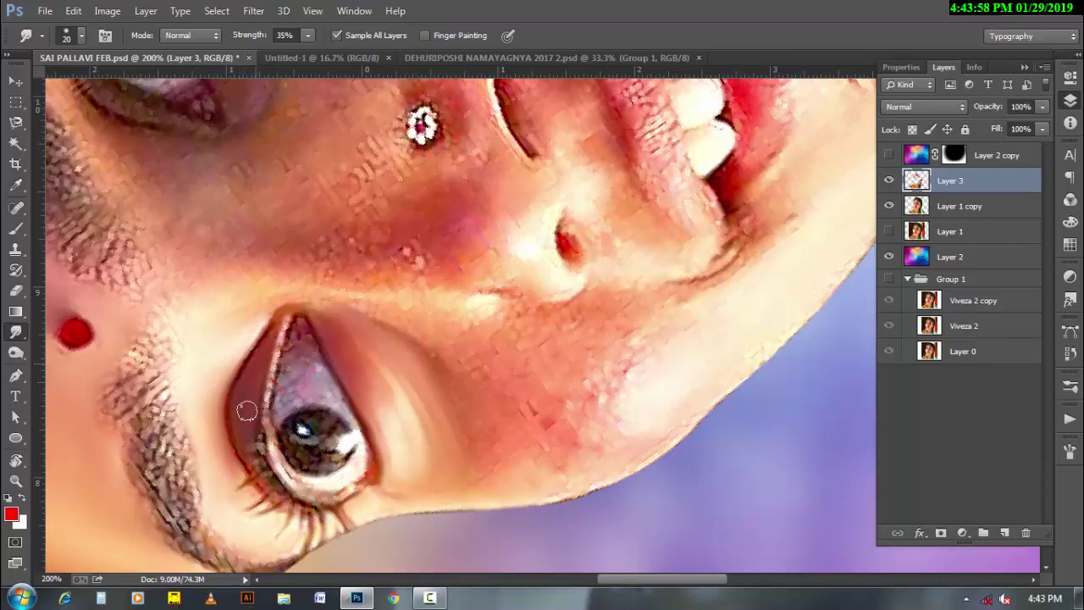
key("bracketleft")
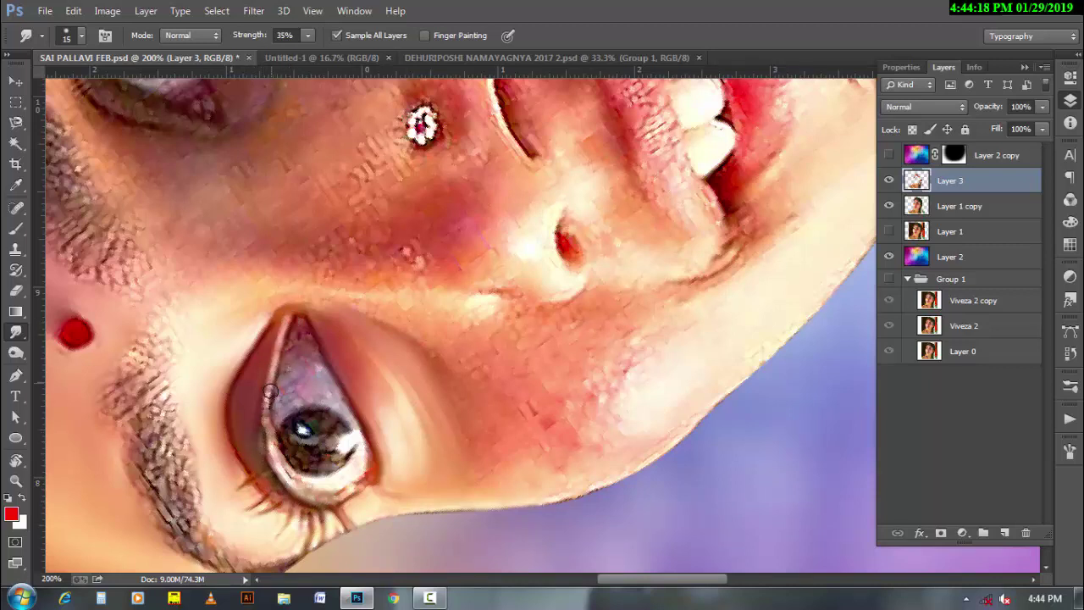
key("bracketleft")
key("bracketleft")
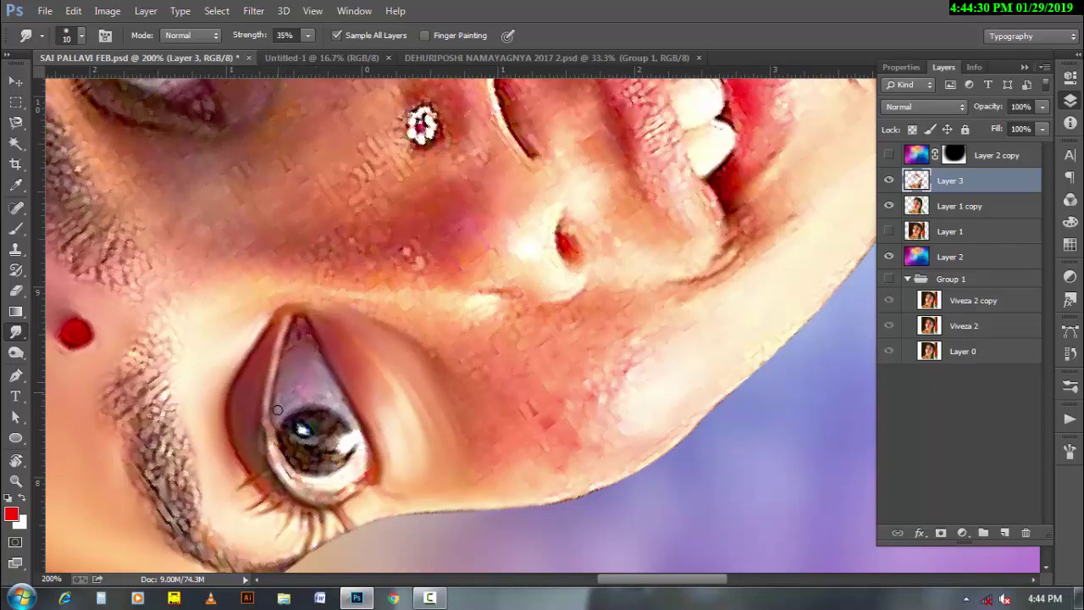
key("bracketleft")
Smooth the eye white and iris into glossy shapes at brush sizes 10–20
key("bracketright")
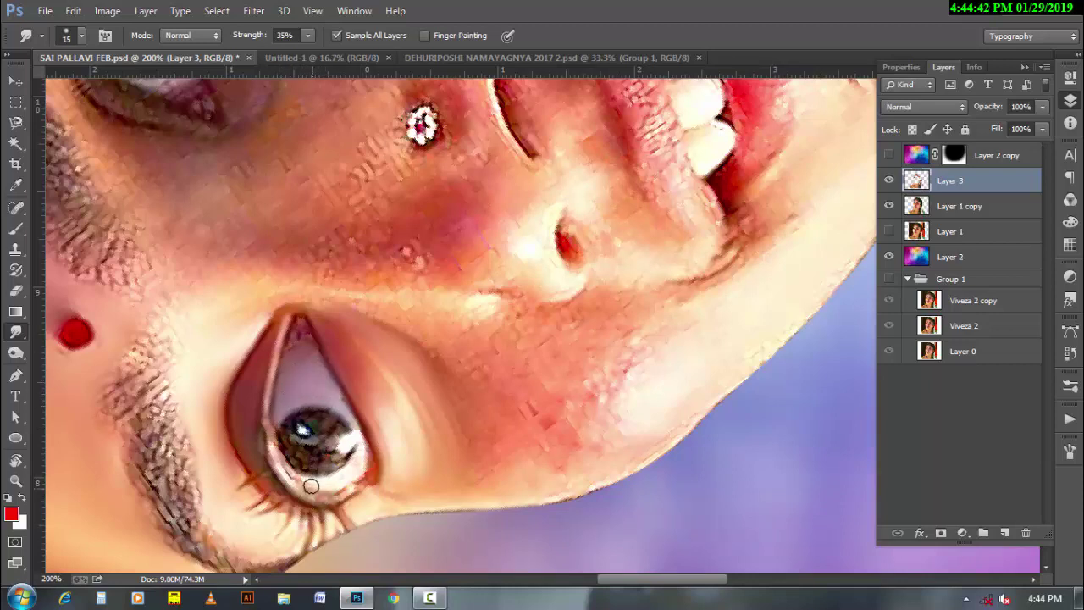
key("bracketleft")
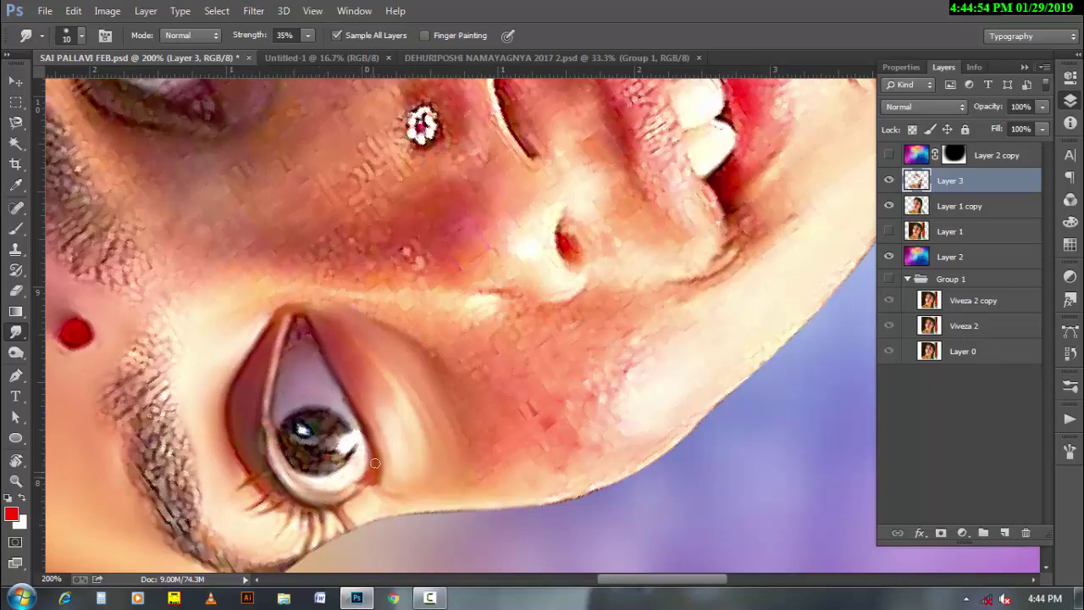
key("bracketright")
key("bracketright")
key("bracketleft")
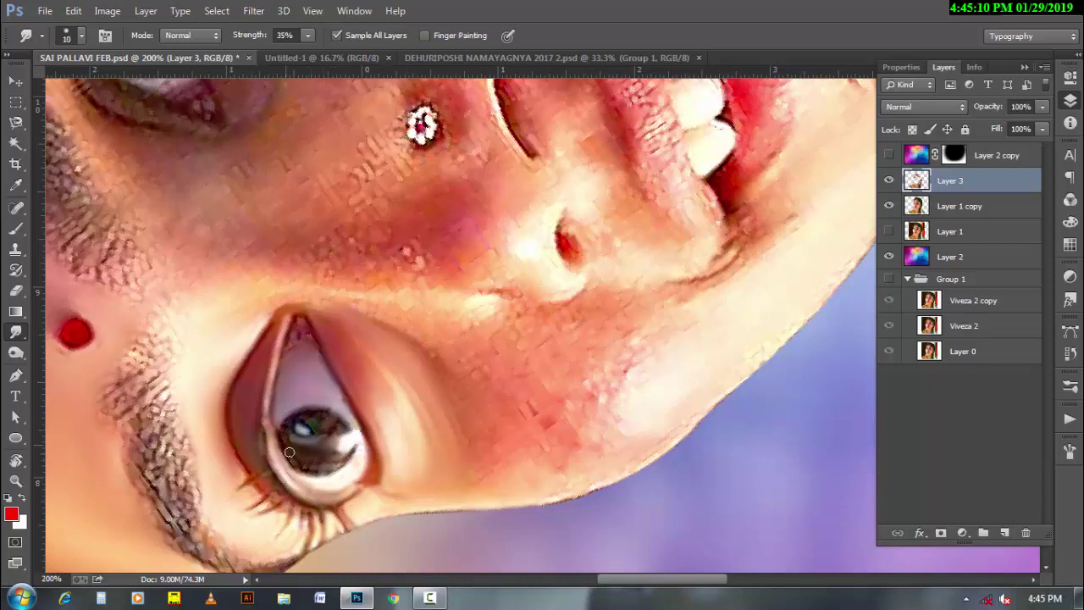
key("bracketright")
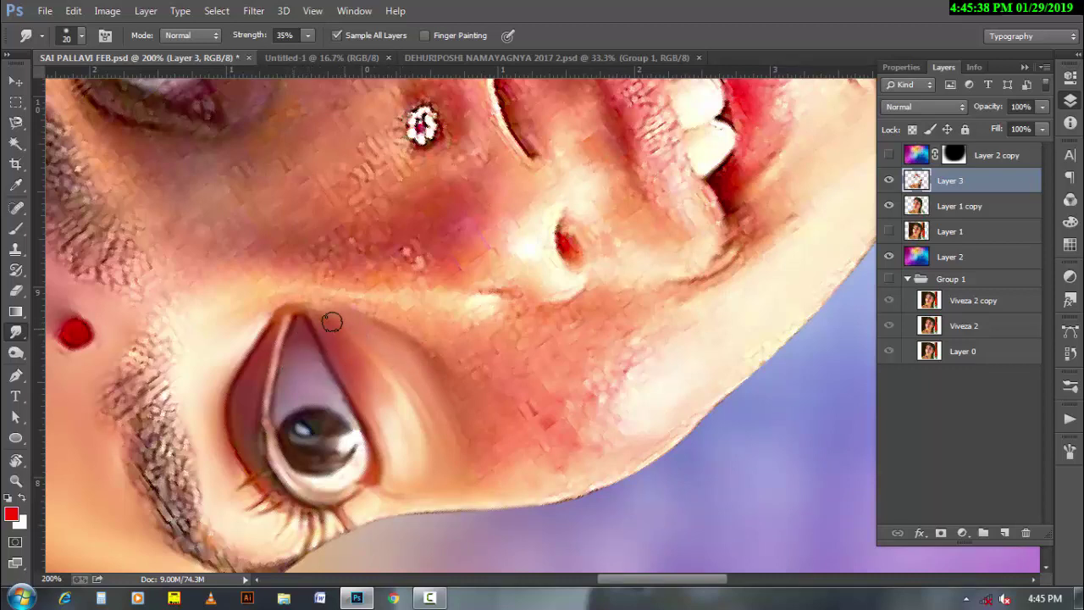
key("bracketleft")
key("bracketright")
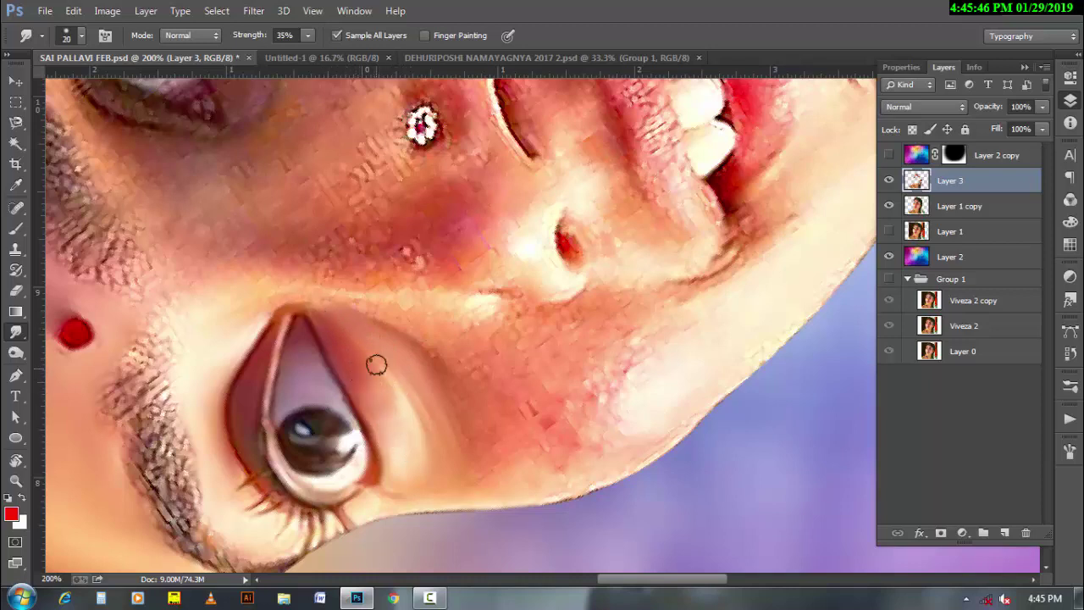
key("bracketright")
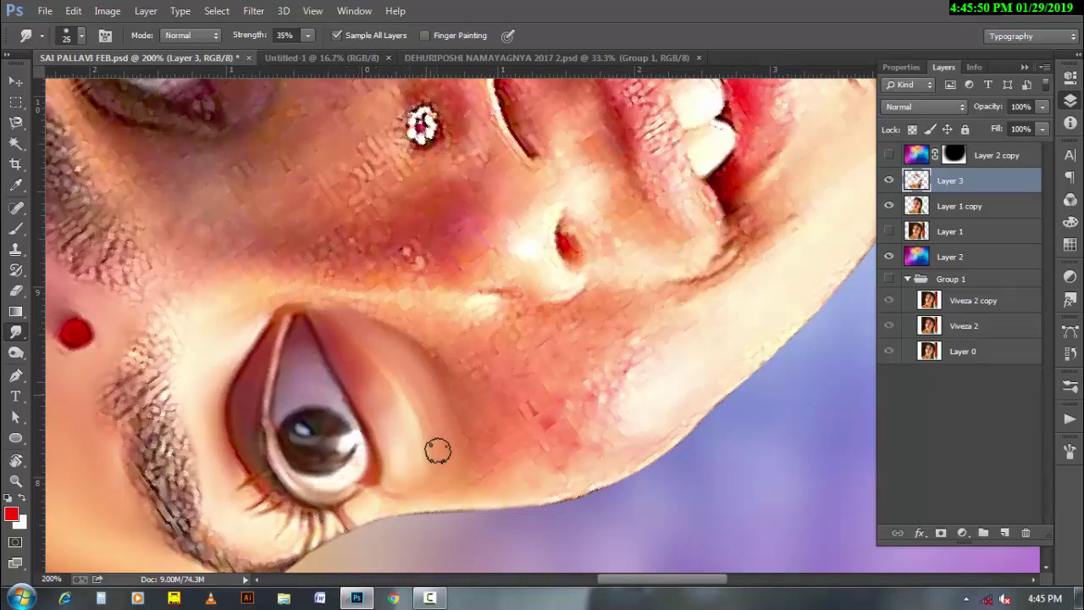
scroll(484, 392, "up", 2)
mouse_move(483, 392)
left_mouse_down()
mouse_move(689, 270)
mouse_move(424, 394)
left_mouse_up()
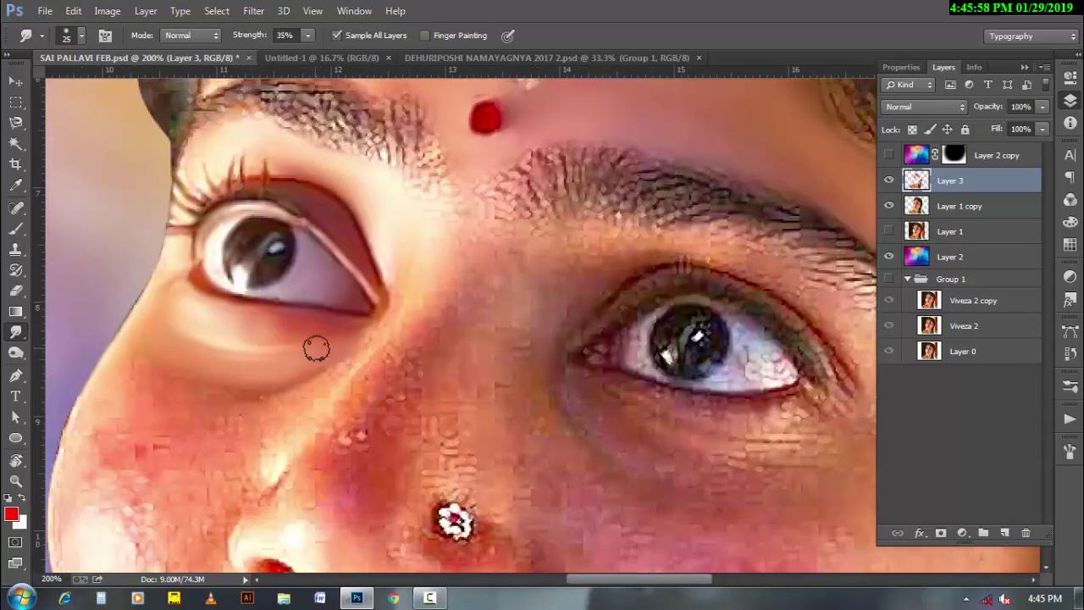
Soften the left eye's upper lash line at brush size 9
key("bracketleft")
key("bracketleft")
key("bracketleft")
key("bracketleft")
left_click_drag(238, 190, 207, 200)
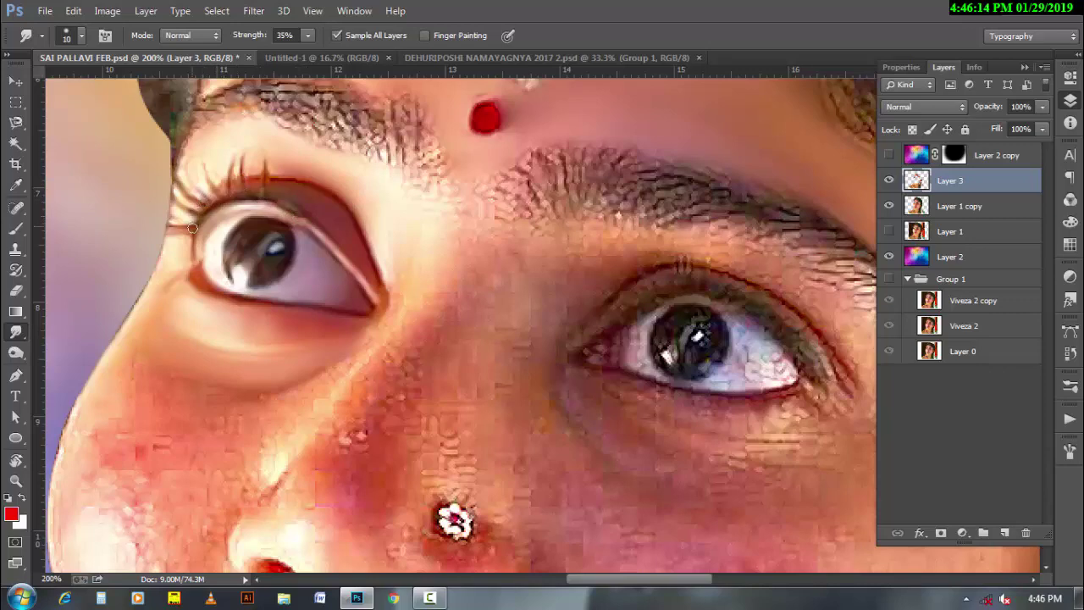
scroll(398, 271, "right", 3)
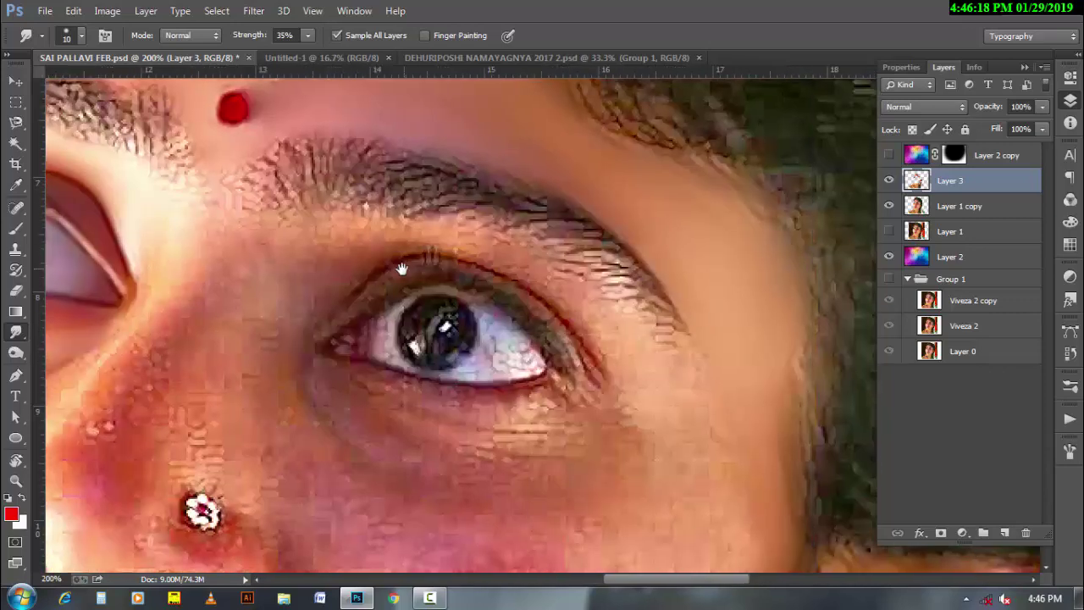
scroll(430, 386, "down", 2)
Blend the skin and lower eyelid under the right eye at brush sizes 10–30
key("bracketright")
key("bracketright")
key("bracketright")
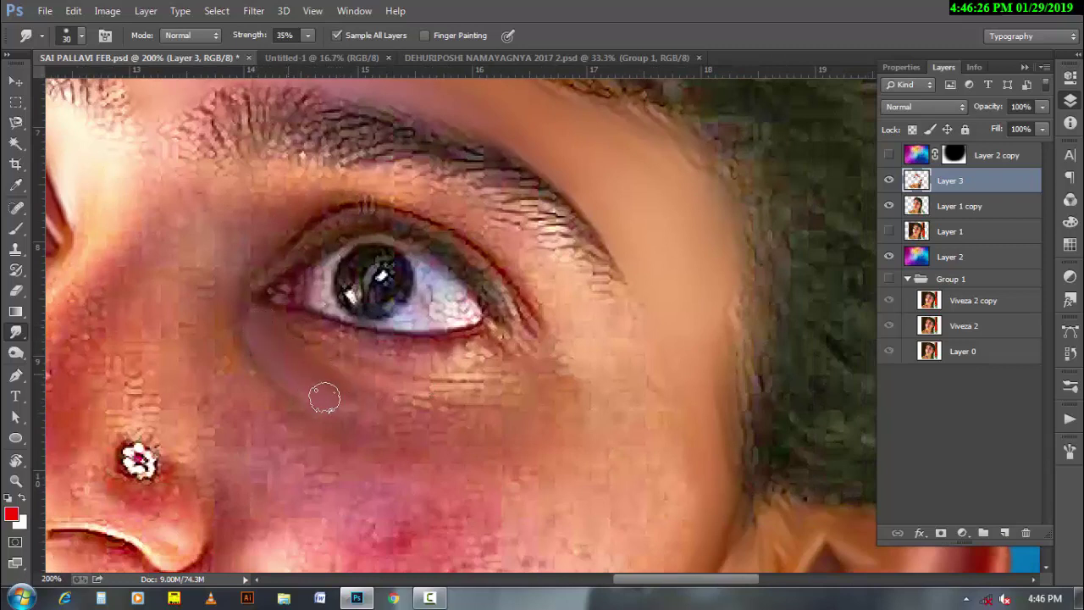
key("bracketleft")
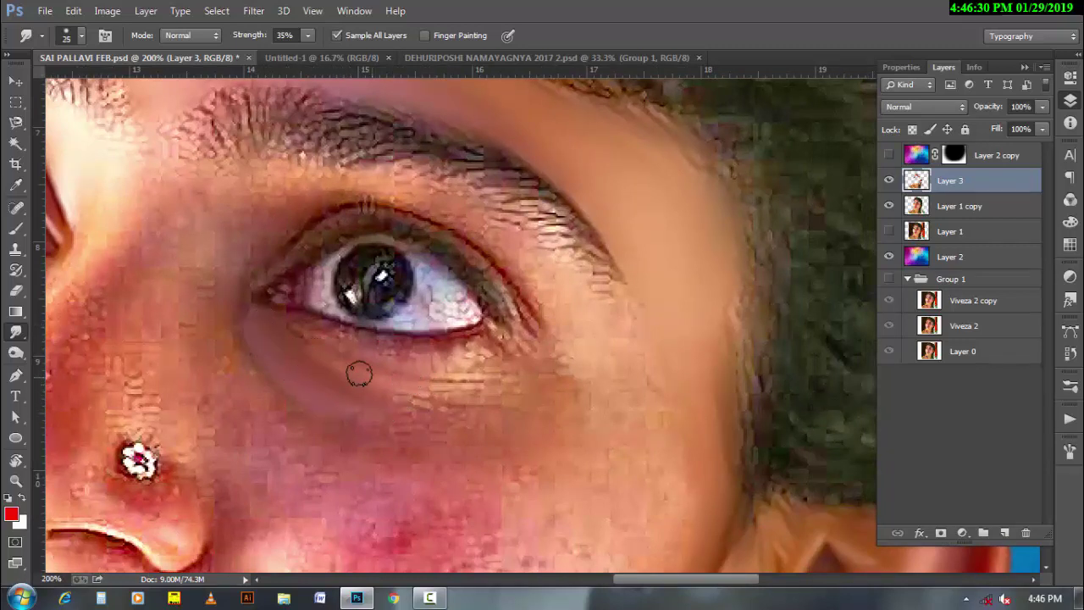
key("bracketright")
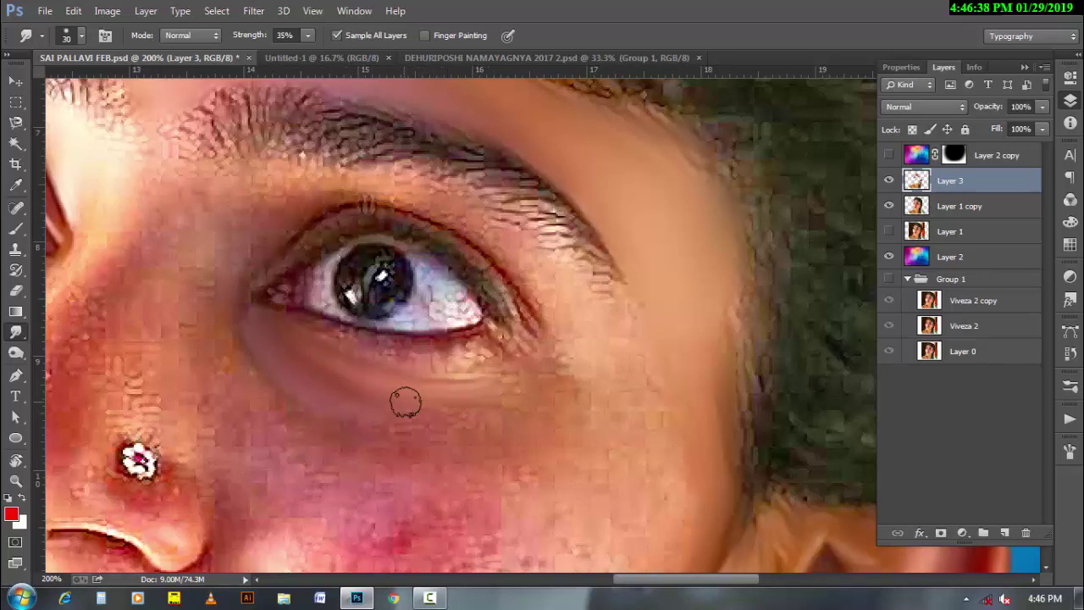
key("bracketleft")
key("bracketleft")
key("bracketleft")
key("bracketright")
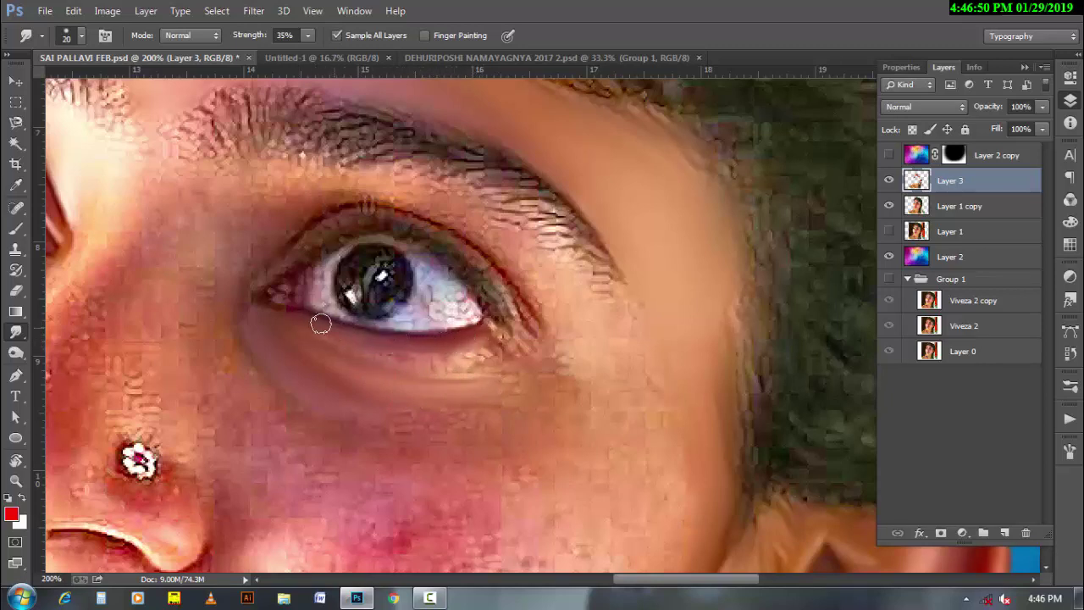
key("bracketleft")
key("bracketleft")
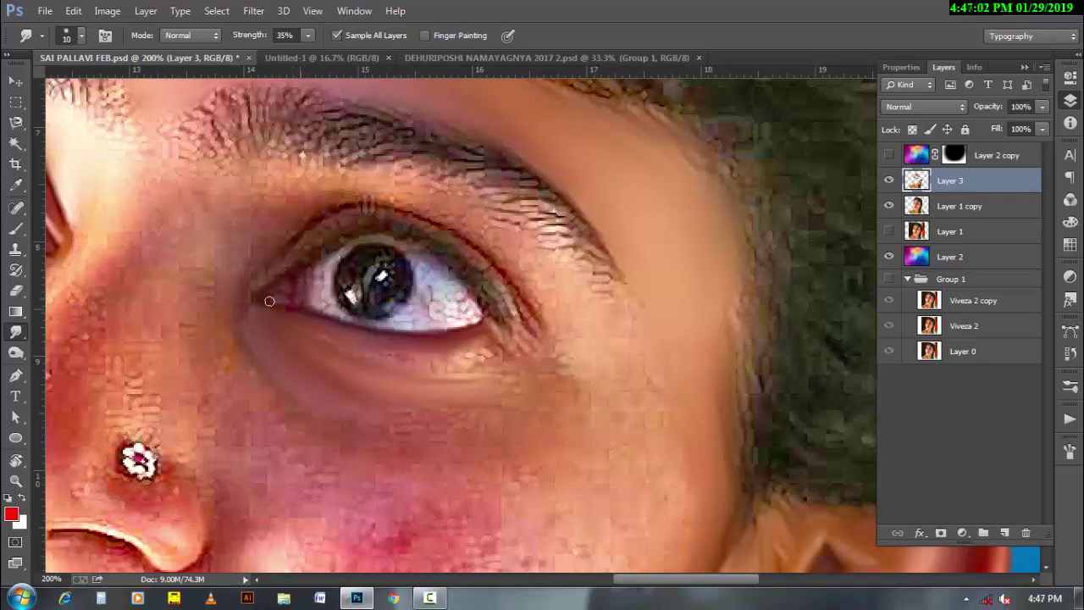
key("bracketright")
key("bracketleft")
key("bracketleft")
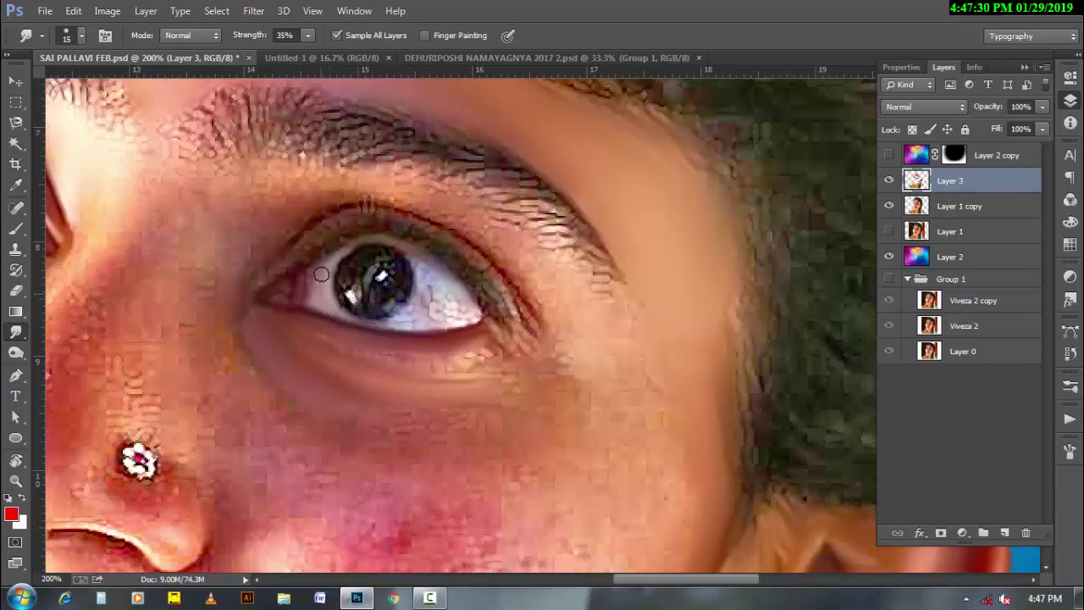
Smudge the eye white and iris, stepping the brush from 15 down to 10
key("bracketright")
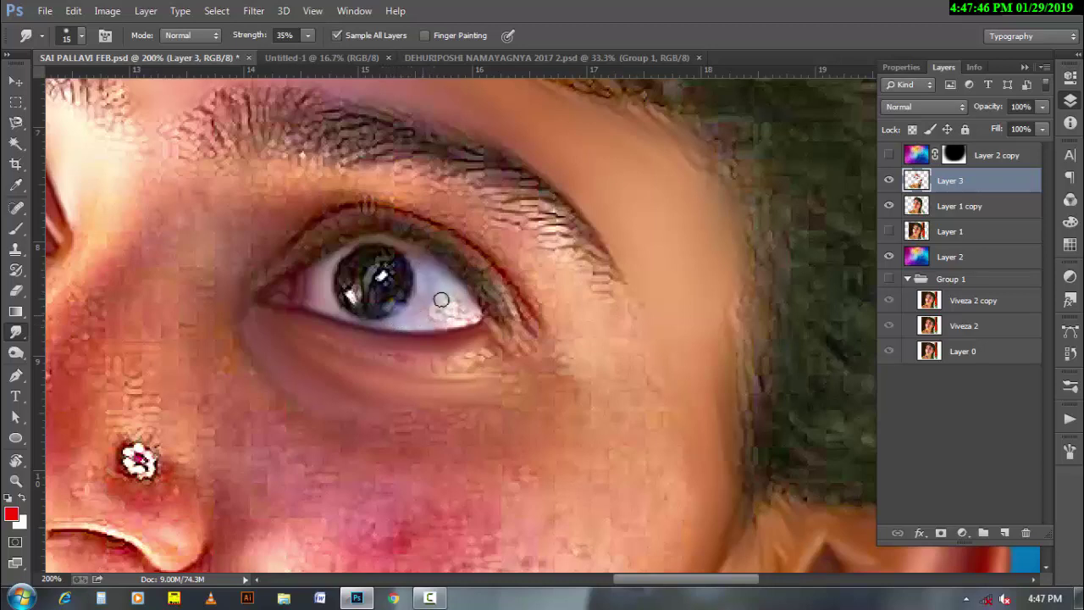
key("bracketright")
key("bracketleft")
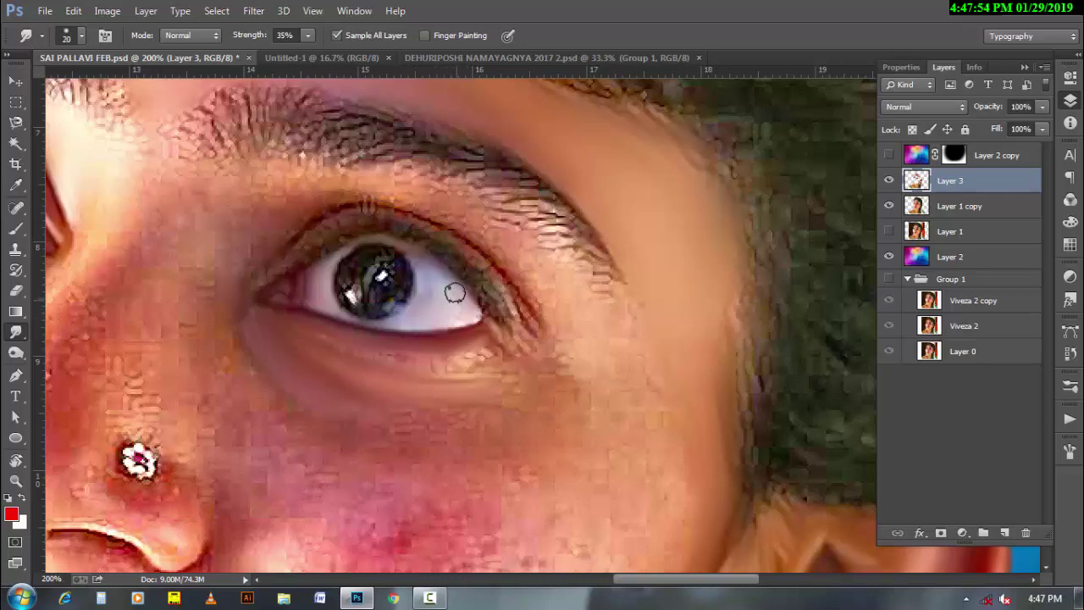
key("bracketleft")
key("bracketright")
key("bracketleft")
key("bracketleft")
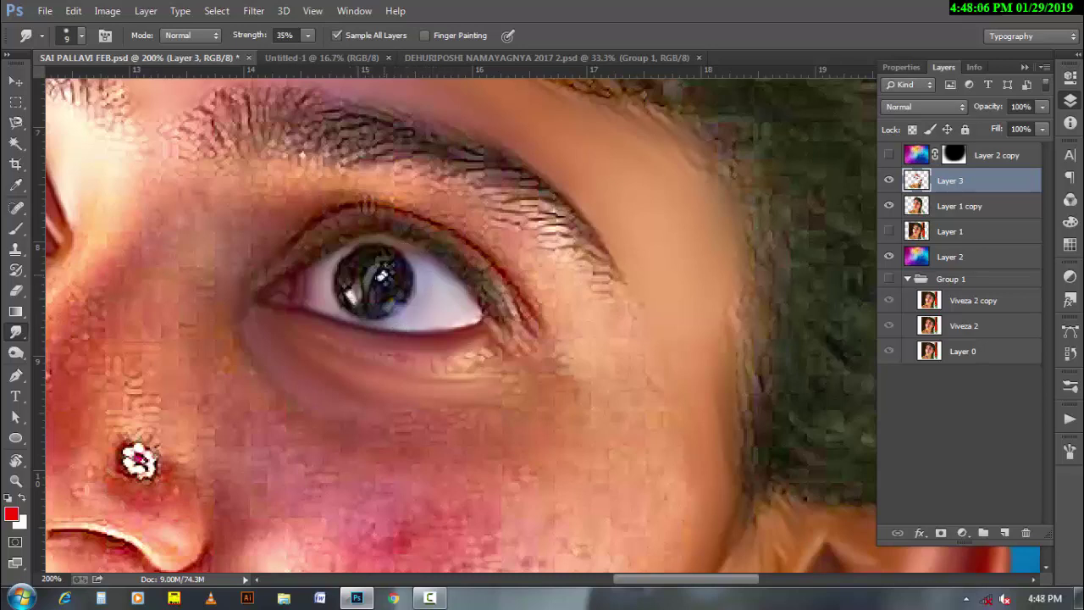
key("bracketleft")
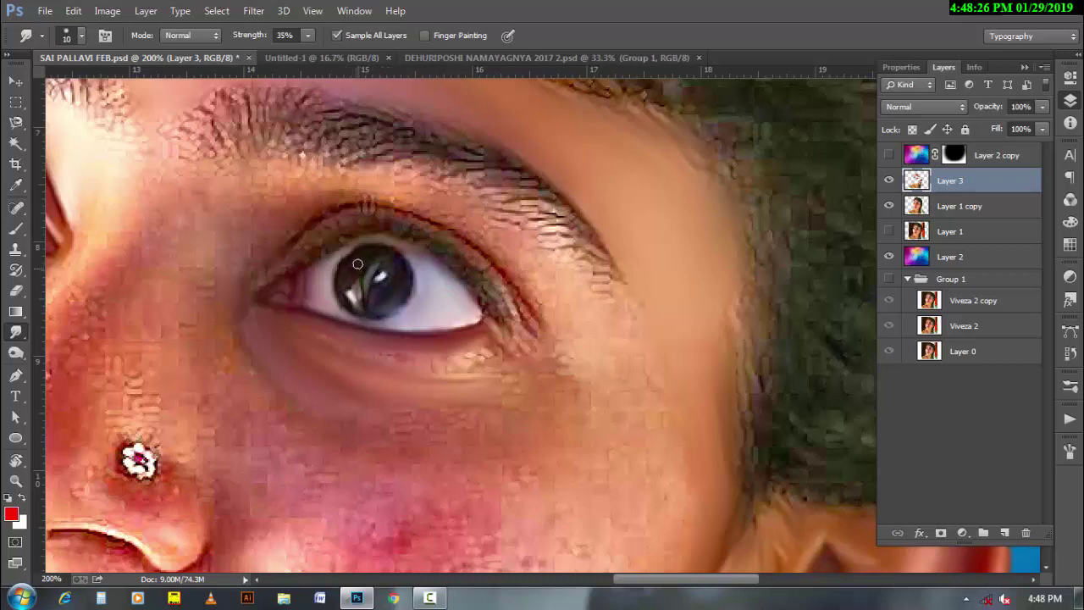
Smooth the lower eyelid and puffy under-eye skin, then tilt the view to 60°
key("bracketright")
key("bracketright")
key("bracketright")
key("bracketright")
key("bracketleft")
key("bracketright")
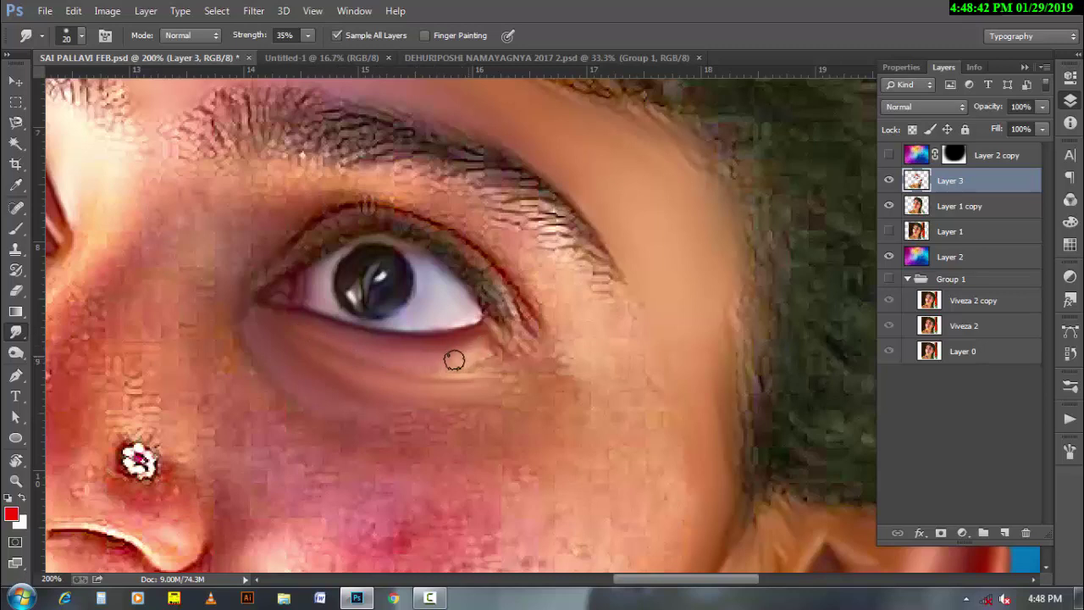
key("bracketleft")
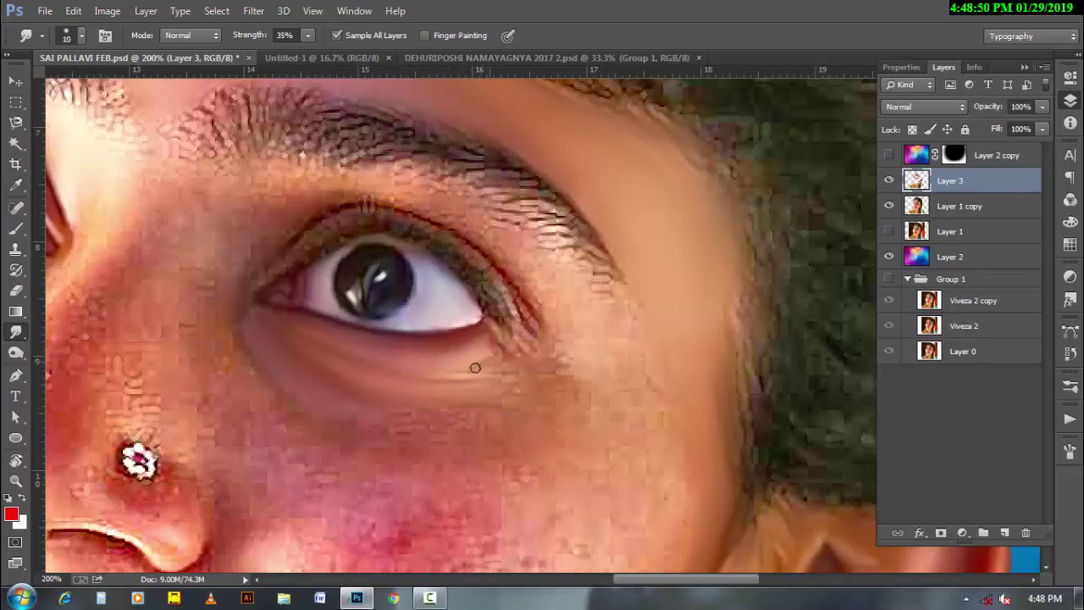
key("bracketright")
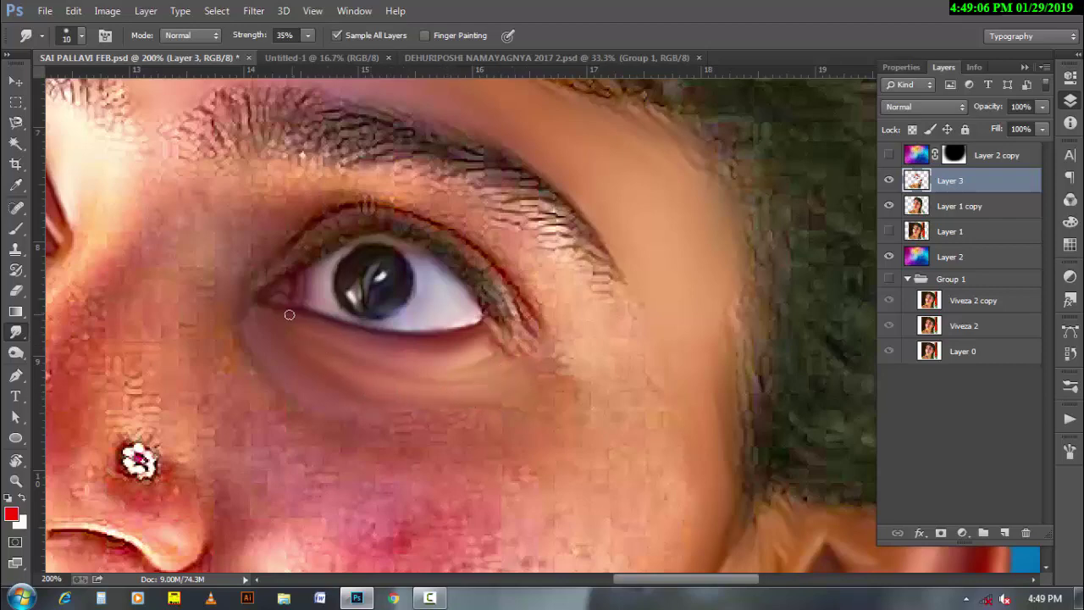
key("r")
mouse_move(257, 235)
left_mouse_down()
mouse_move(408, 337)
mouse_move(331, 368)
left_mouse_up()
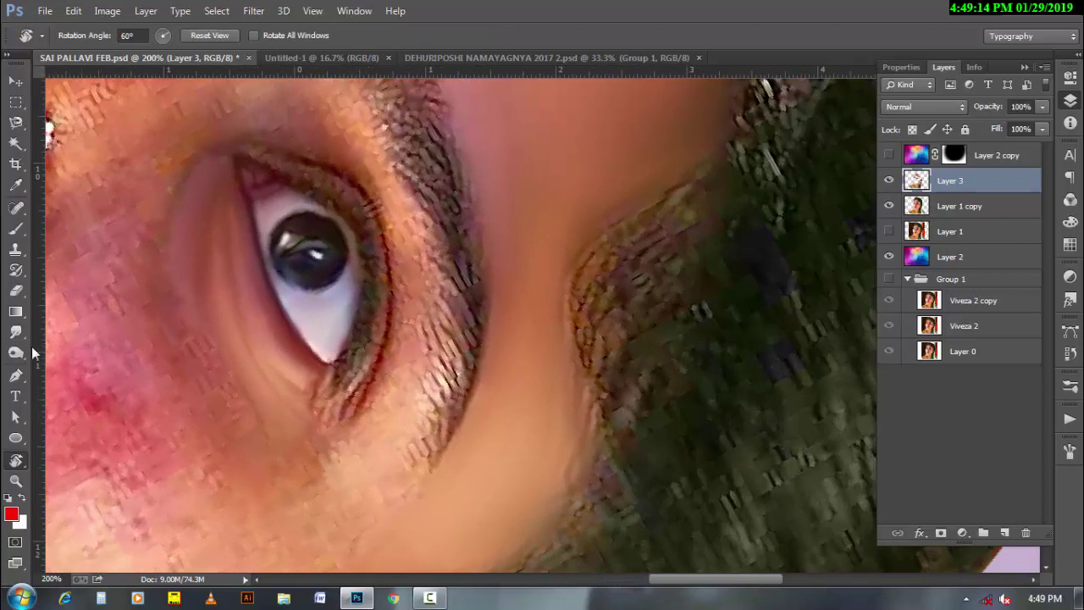
Smudge the skin under the lower eyelid with an enlarged brush
left_click(15, 331)
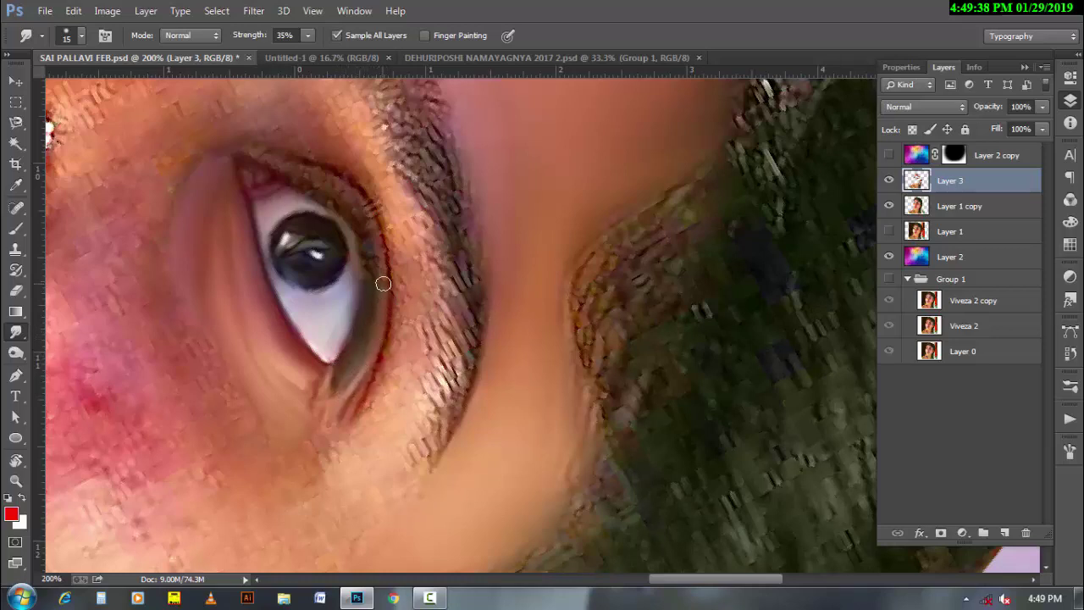
scroll(383, 282, "up", 2)
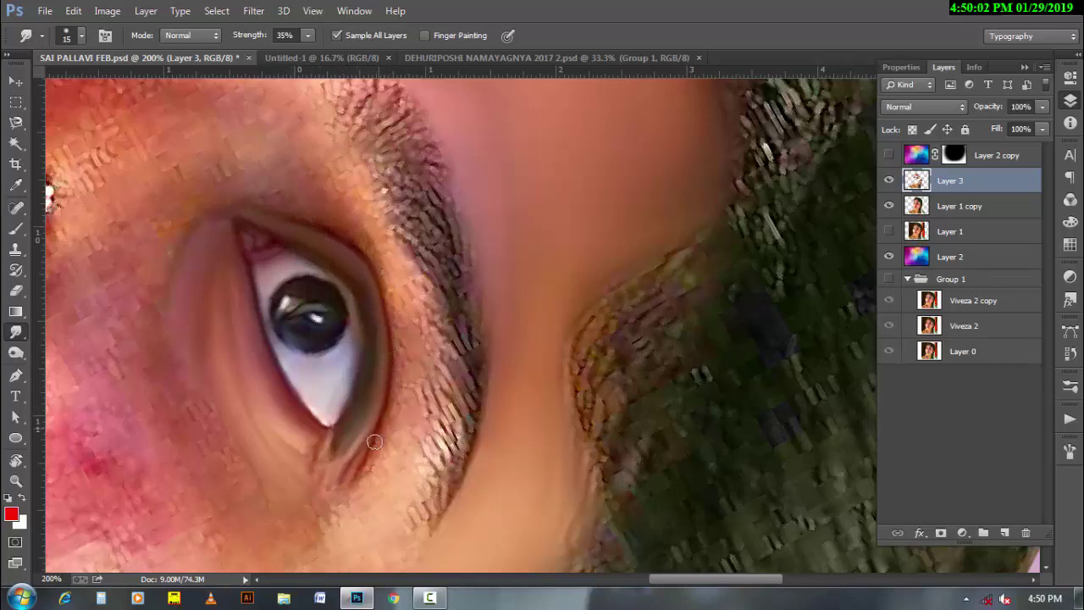
key("bracketright")
scroll(339, 440, "down", 2)
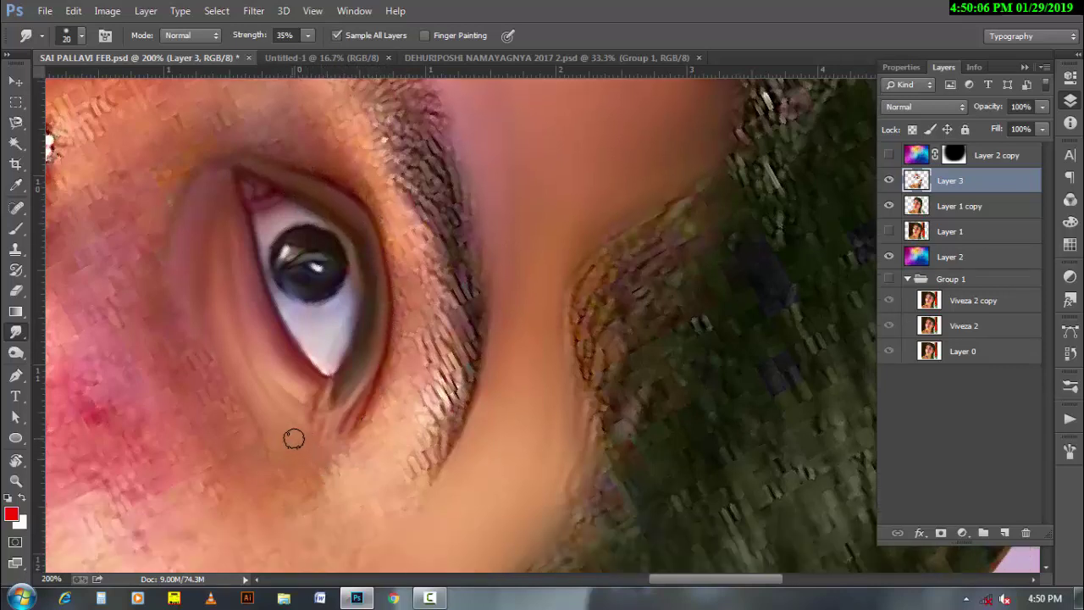
left_click_drag(294, 438, 346, 433)
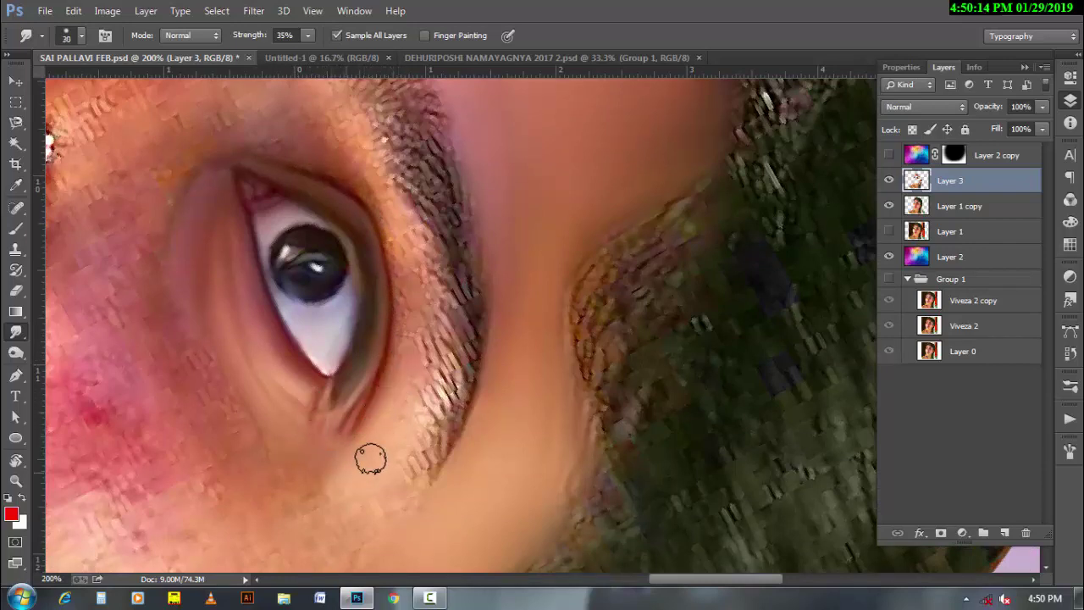
key("bracketright")
key("bracketright")
key("bracketright")
key("bracketleft")
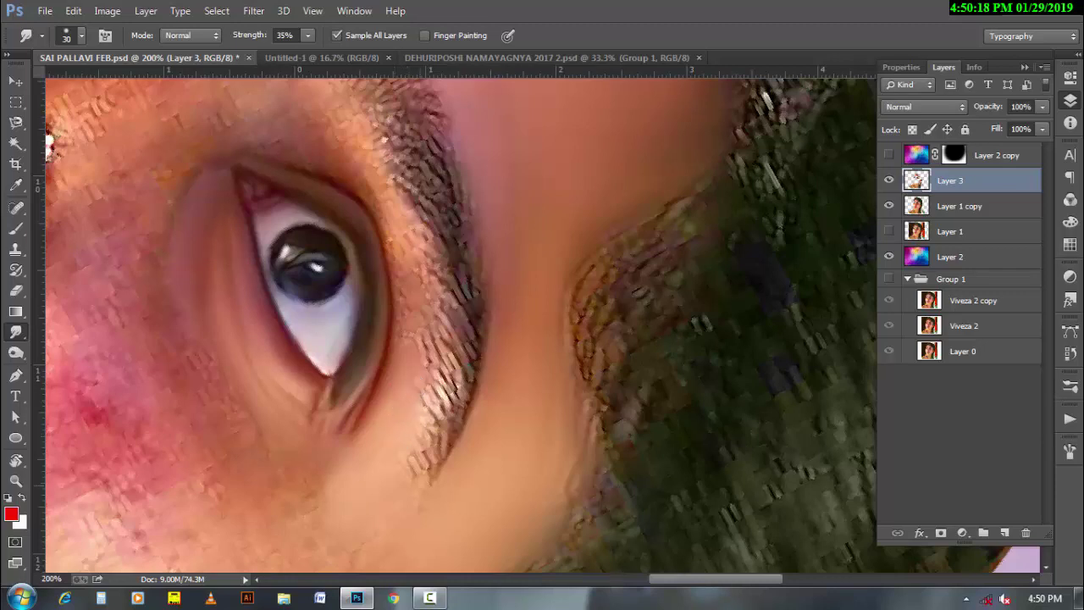
Smudge the skin up toward the eyebrow, then rotate the view about 90°
scroll(483, 356, "up", 1)
scroll(483, 356, "up", 2)
key("bracketleft")
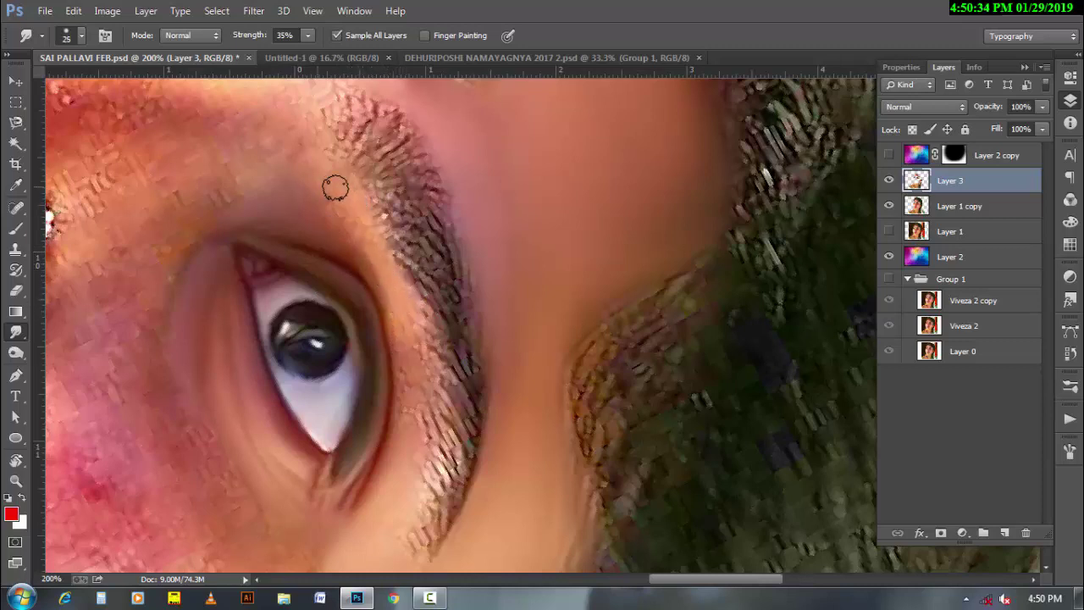
key("bracketright")
key("bracketleft")
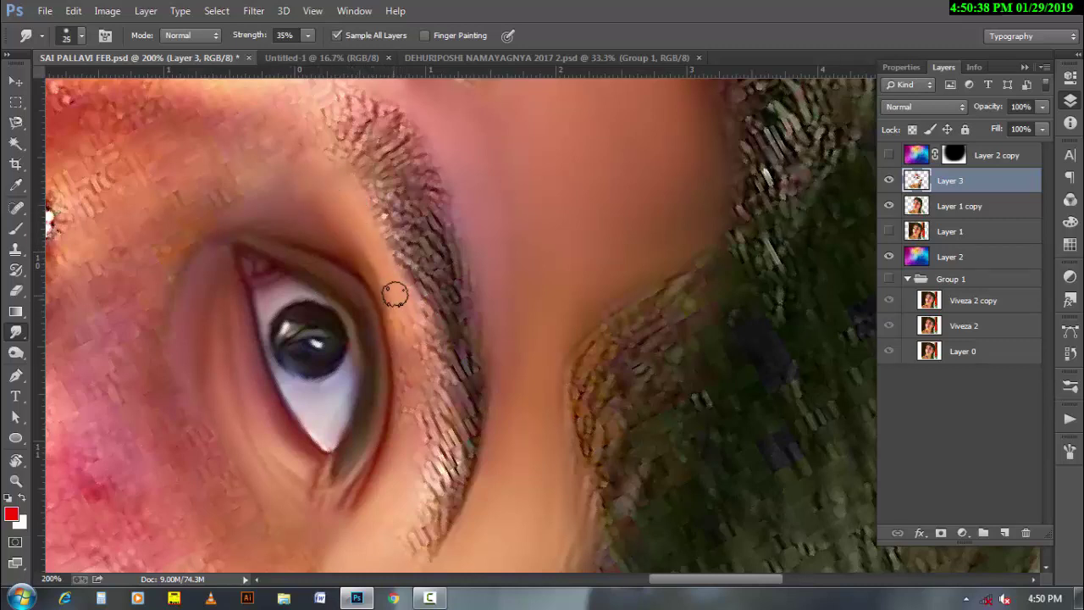
left_click(430, 599)
left_click(357, 599)
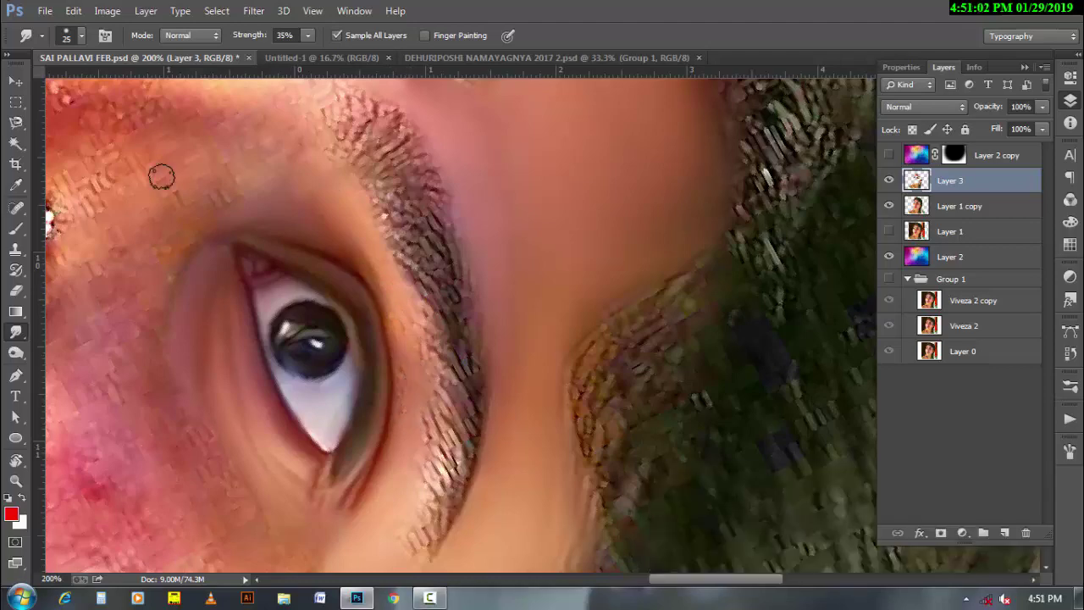
key("r")
mouse_move(343, 319)
left_mouse_down()
mouse_move(238, 271)
mouse_move(447, 397)
left_mouse_up()
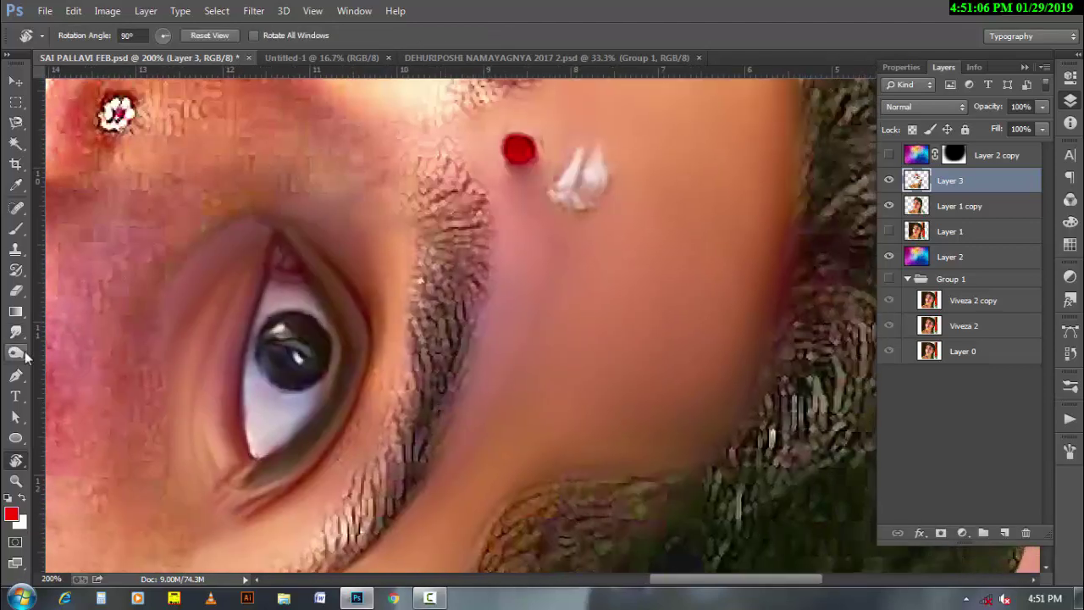
Soften the dark lower-right eye outline with an enlarged 30 px smudge brush
key("shift+r")
key("bracketright")
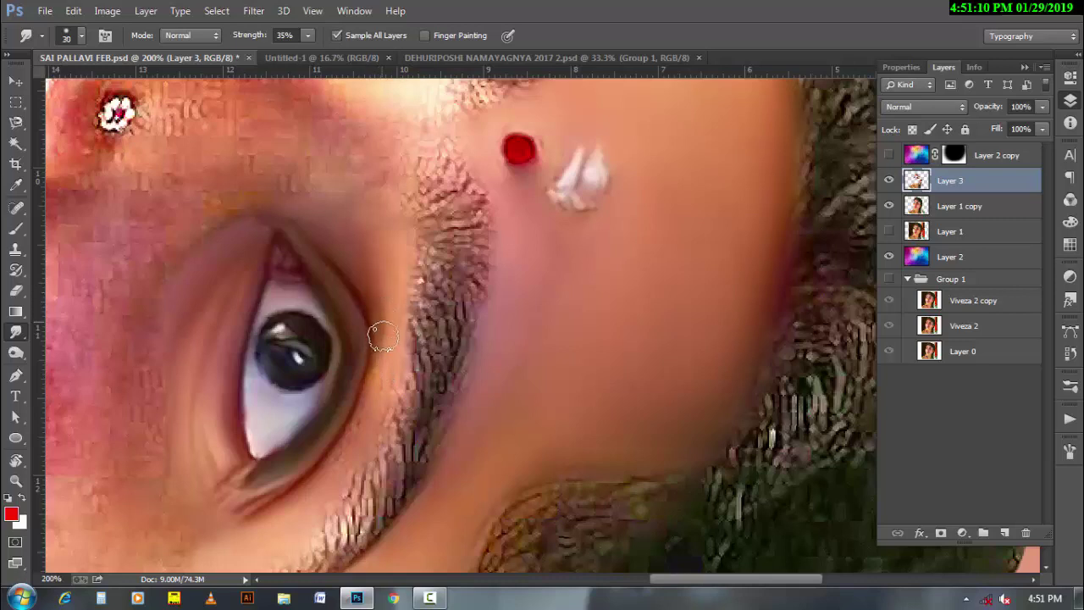
left_click_drag(379, 334, 375, 387)
mouse_move(389, 350)
left_mouse_down()
mouse_move(308, 501)
mouse_move(501, 329)
mouse_move(444, 151)
left_mouse_up()
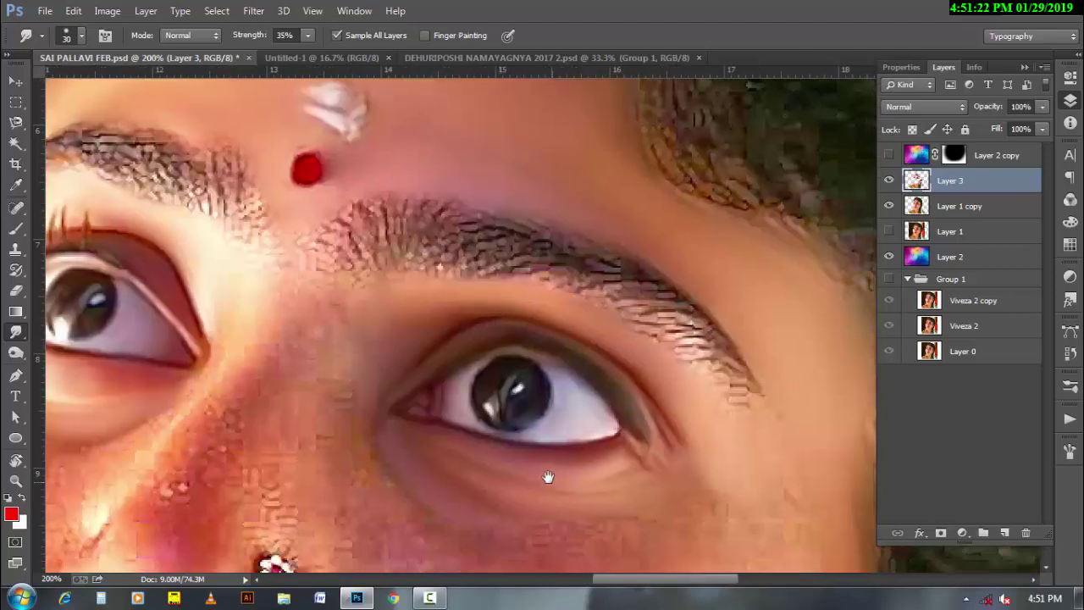
Pan the view from the eyes down to the nose and mouth
left_click_drag(813, 388, 722, 367)
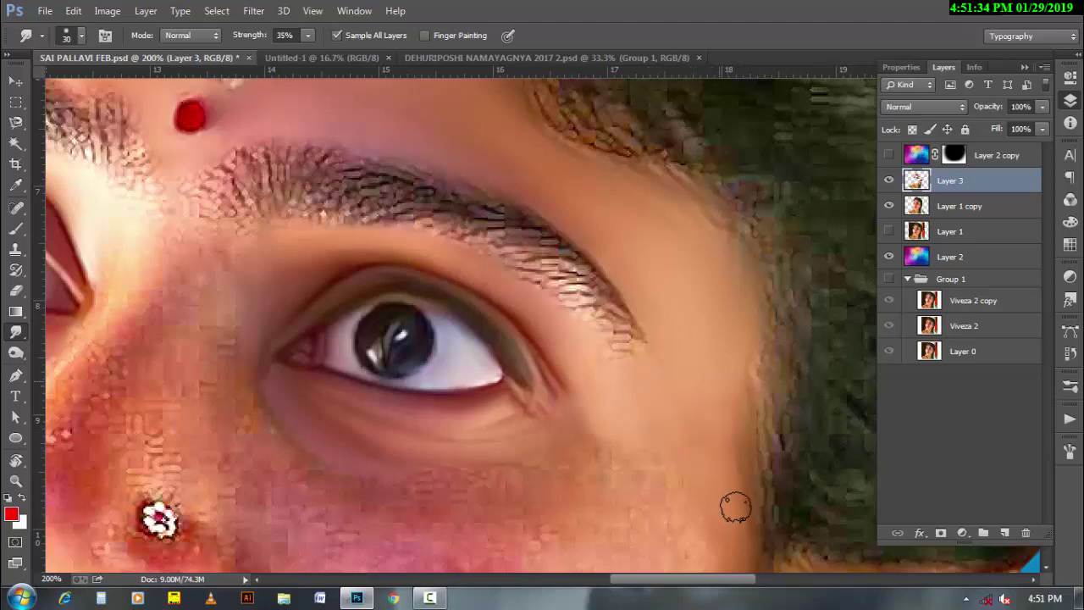
mouse_move(465, 219)
left_mouse_down()
mouse_move(487, 362)
mouse_move(615, 311)
left_mouse_up()
key("bracketleft")
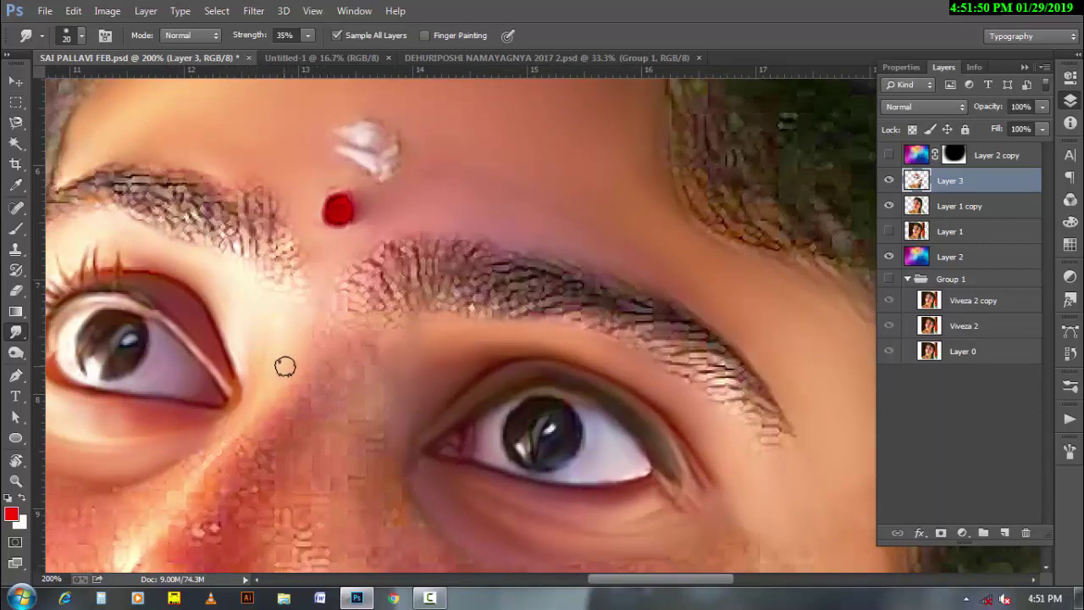
key("bracketright")
mouse_move(266, 386)
left_mouse_down()
mouse_move(321, 367)
mouse_move(377, 382)
mouse_move(331, 257)
left_mouse_up()
left_click_drag(285, 487, 297, 438)
left_click_drag(206, 467, 215, 382)
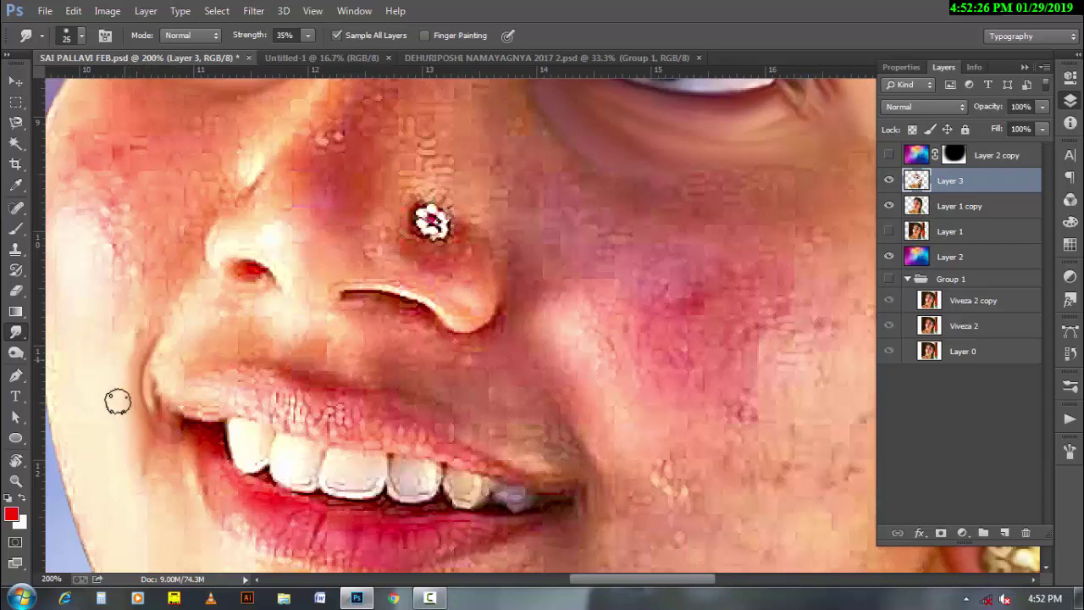
Smudge the chin below the lower lip with a 20–30 px brush, then reset rotation to 0°
key("bracketright")
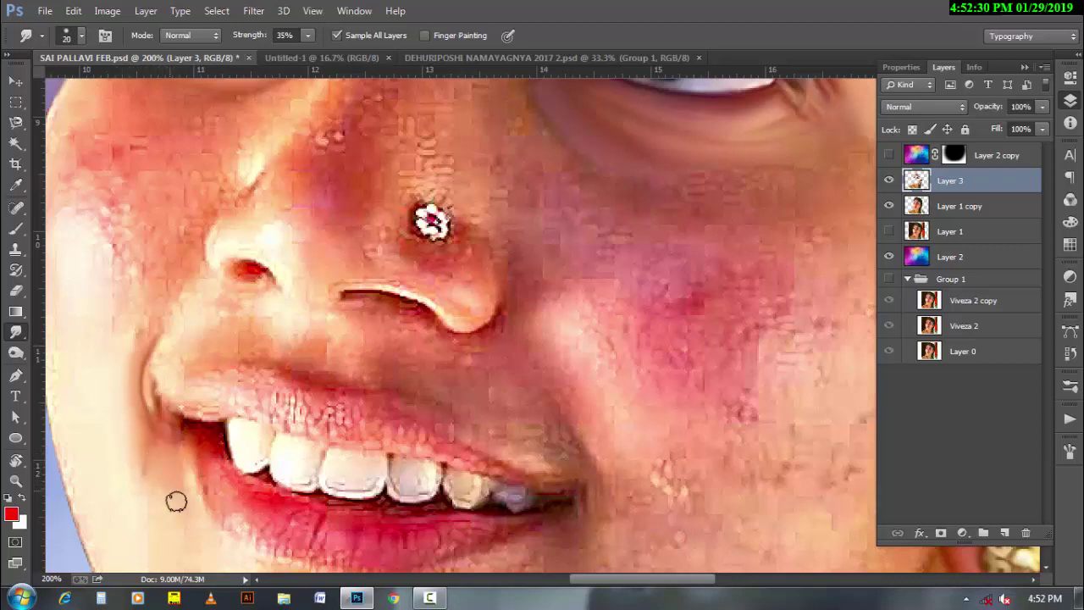
scroll(176, 501, "down", 3)
key("bracketright")
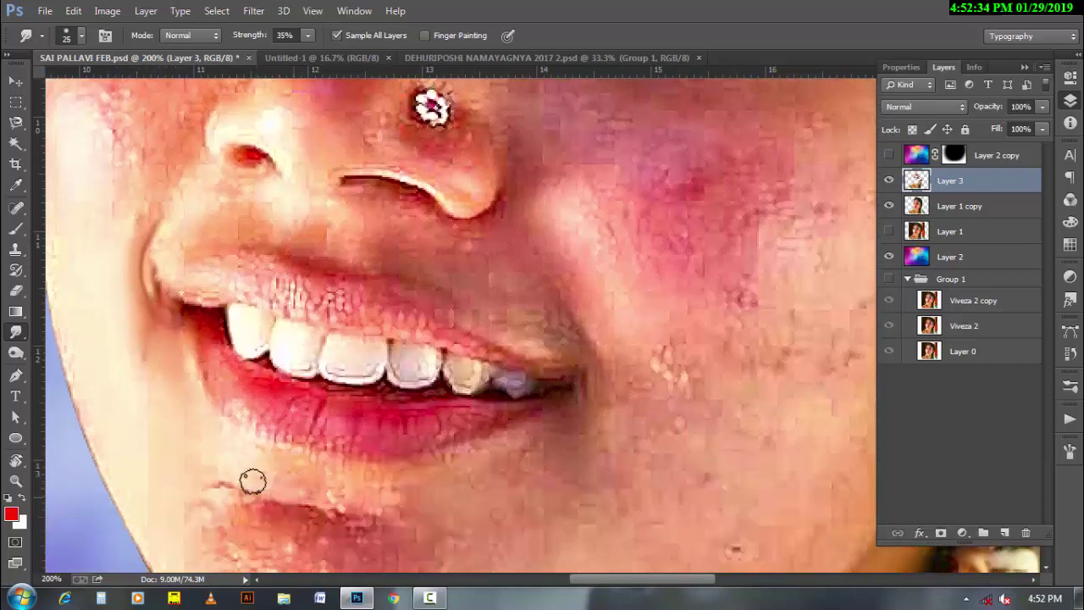
left_click_drag(252, 481, 302, 480)
key("bracketleft")
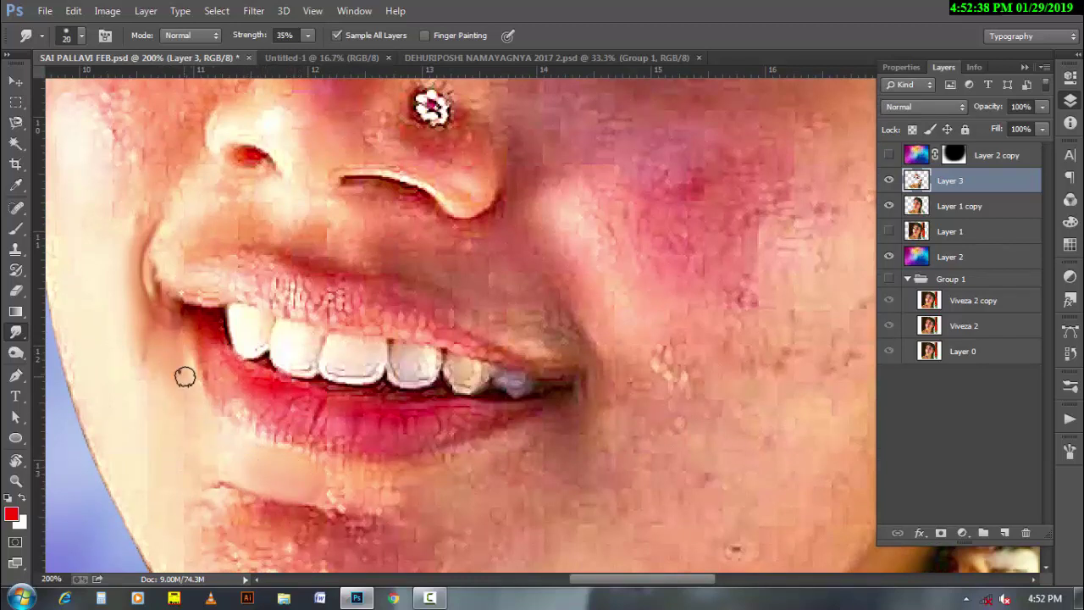
key("bracketright")
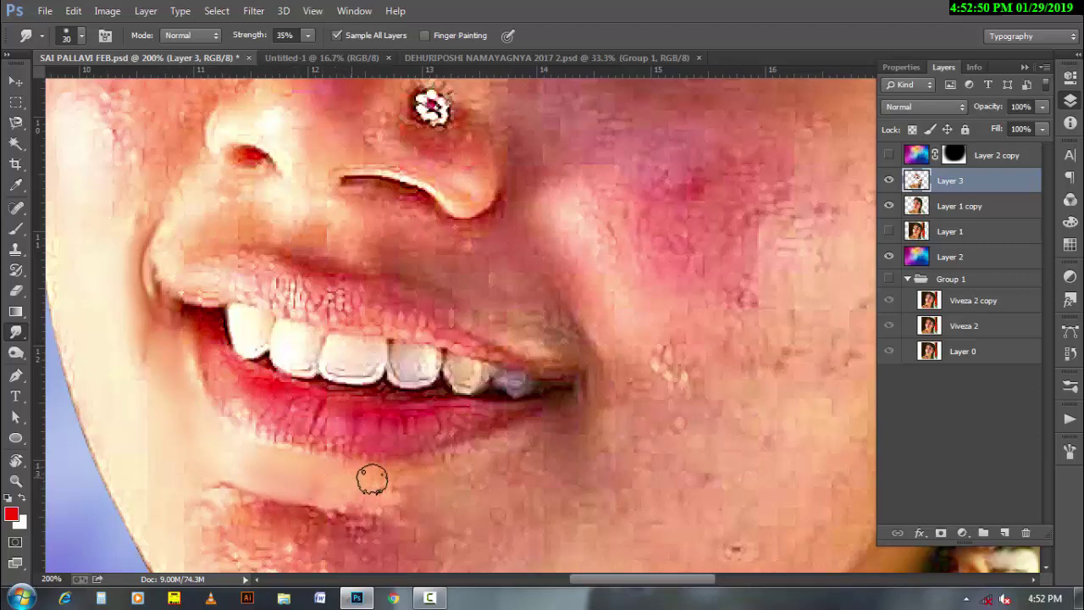
key("bracketright")
key("bracketleft")
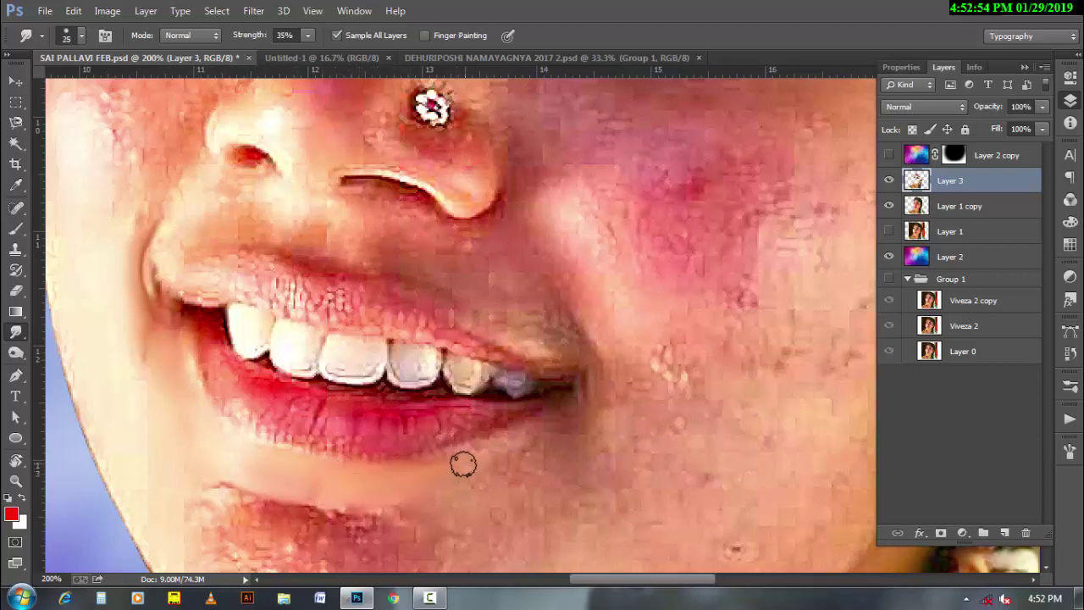
key("bracketleft")
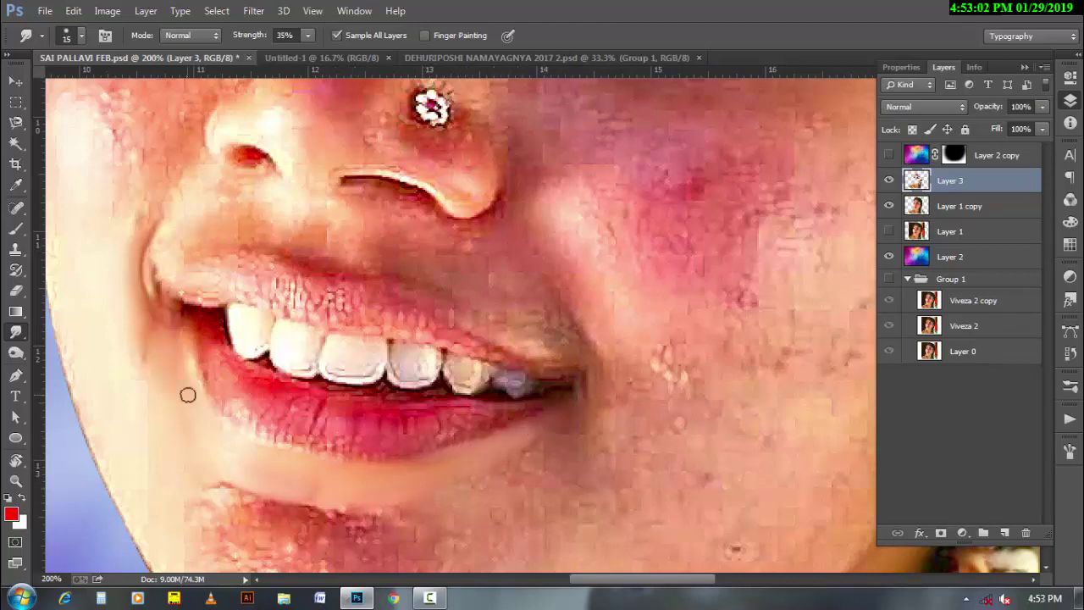
key("r")
mouse_move(253, 442)
left_mouse_down()
mouse_move(293, 399)
mouse_move(317, 403)
left_mouse_up()
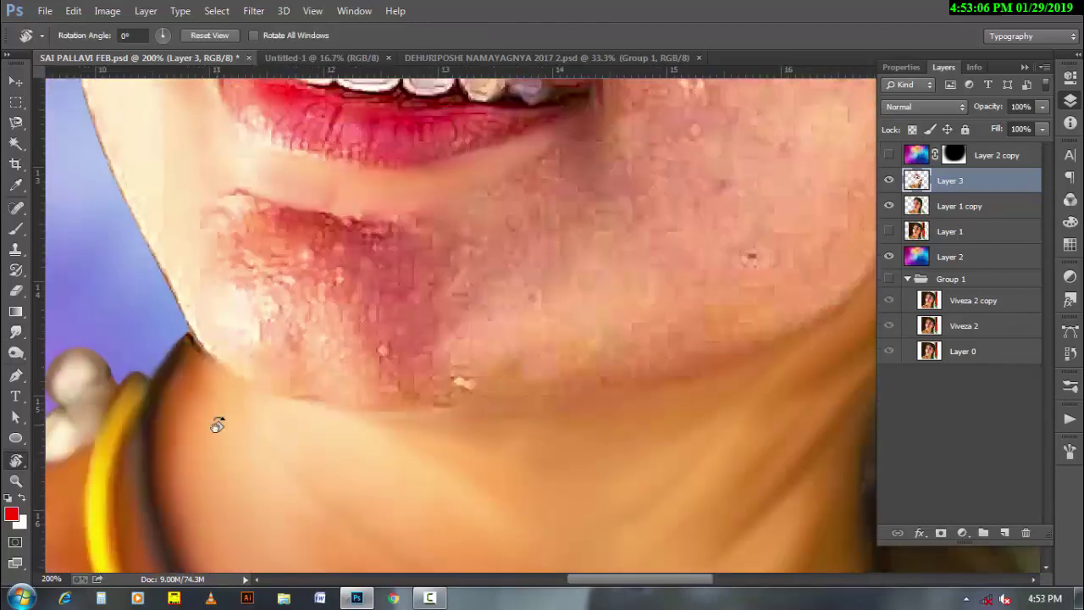
Smudge the lower chin and its reddish patch at 35% strength with a 25–30 px brush
key("r")
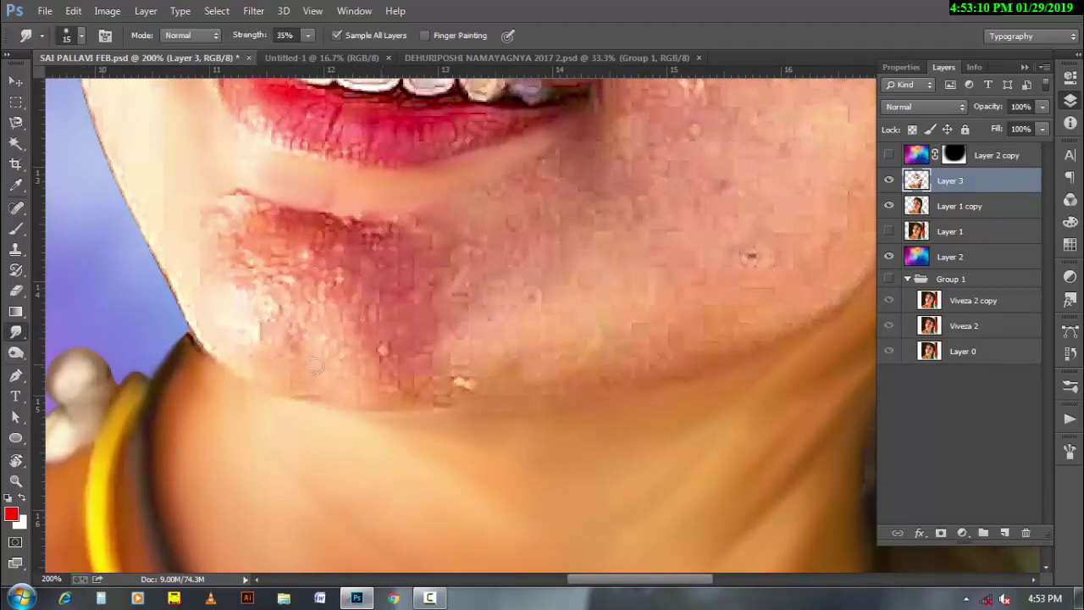
key("bracketright")
mouse_move(232, 331)
left_mouse_down()
mouse_move(261, 336)
mouse_move(280, 356)
left_mouse_up()
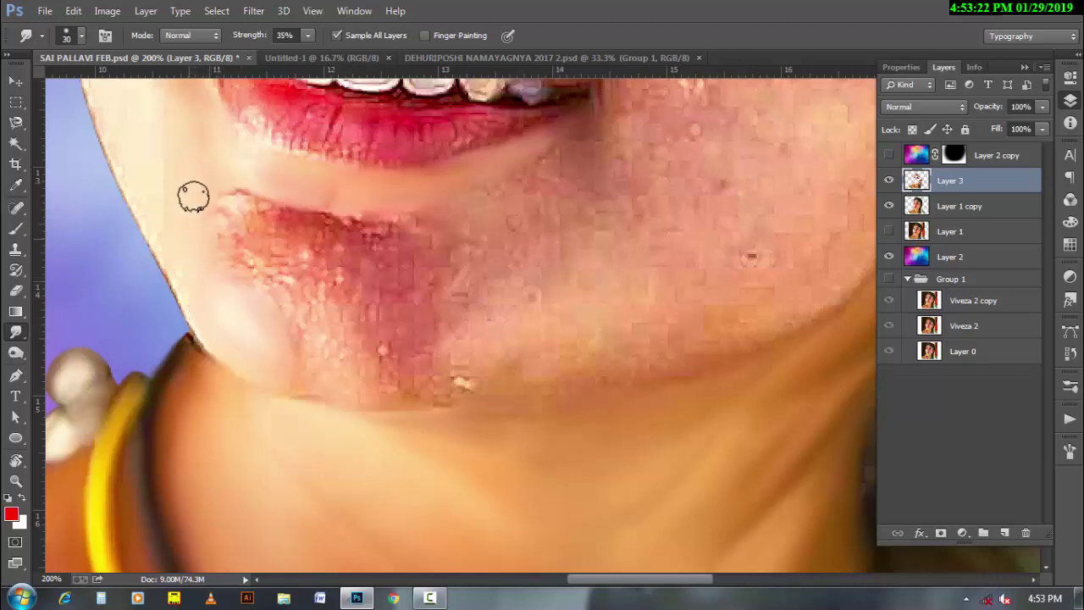
key("bracketleft")
key("bracketright")
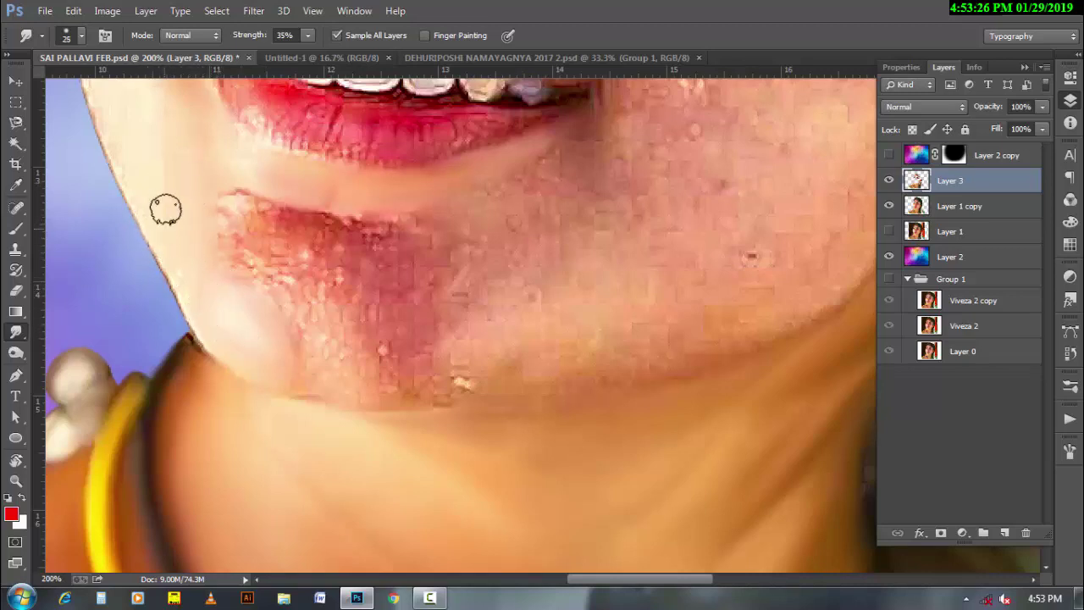
key("bracketleft")
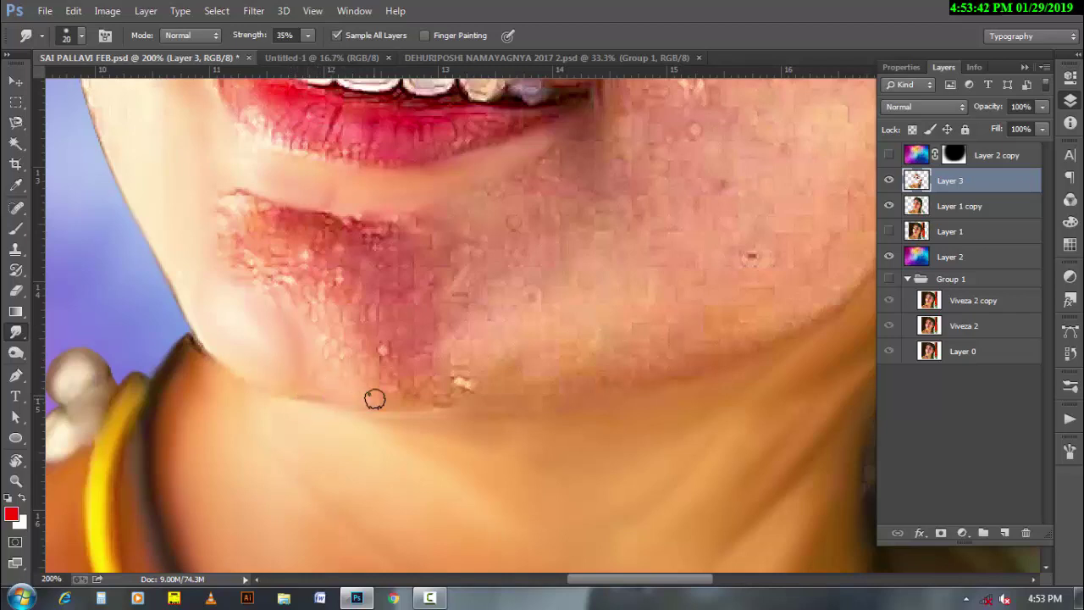
key("bracketright")
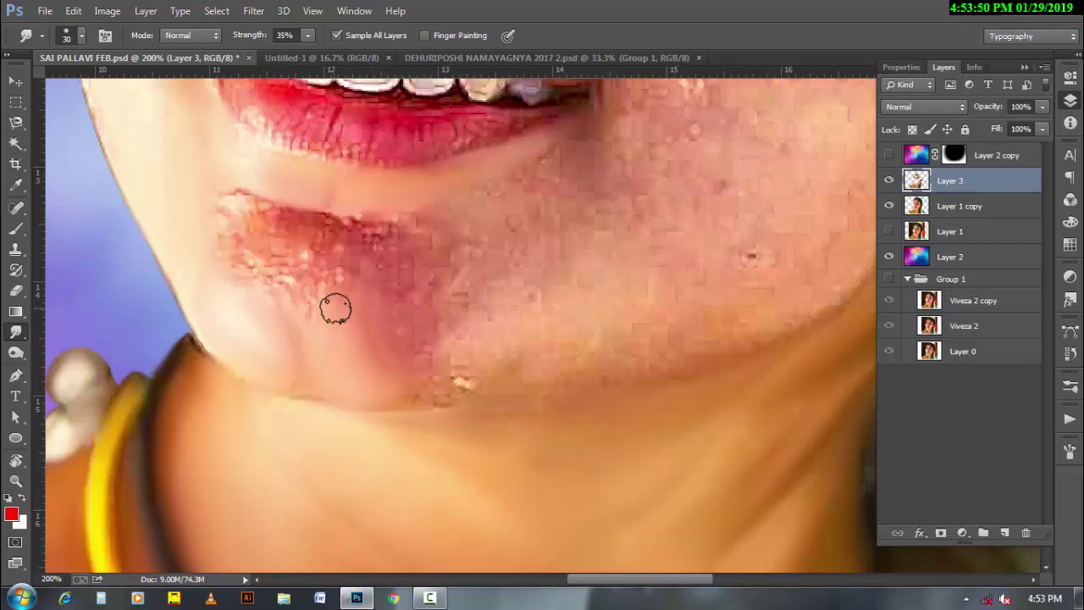
key("bracketleft")
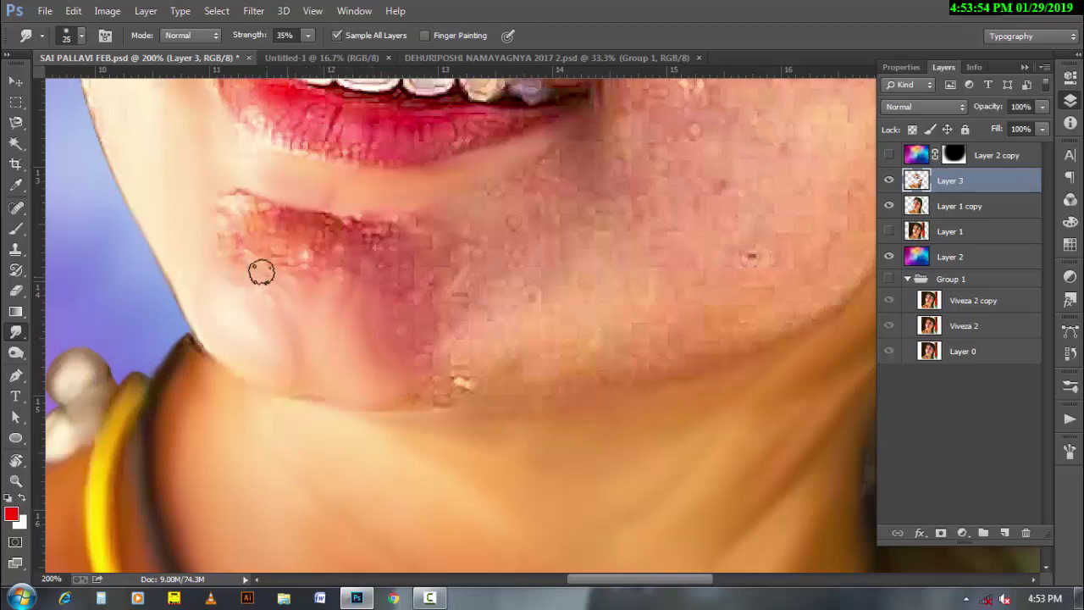
left_click_drag(262, 271, 319, 259)
key("bracketright")
mouse_move(252, 251)
left_mouse_down()
mouse_move(262, 218)
mouse_move(293, 211)
mouse_move(218, 197)
left_mouse_up()
Smudge away the light speck on the jawline with a 20 px brush
key("bracketleft")
key("bracketleft")
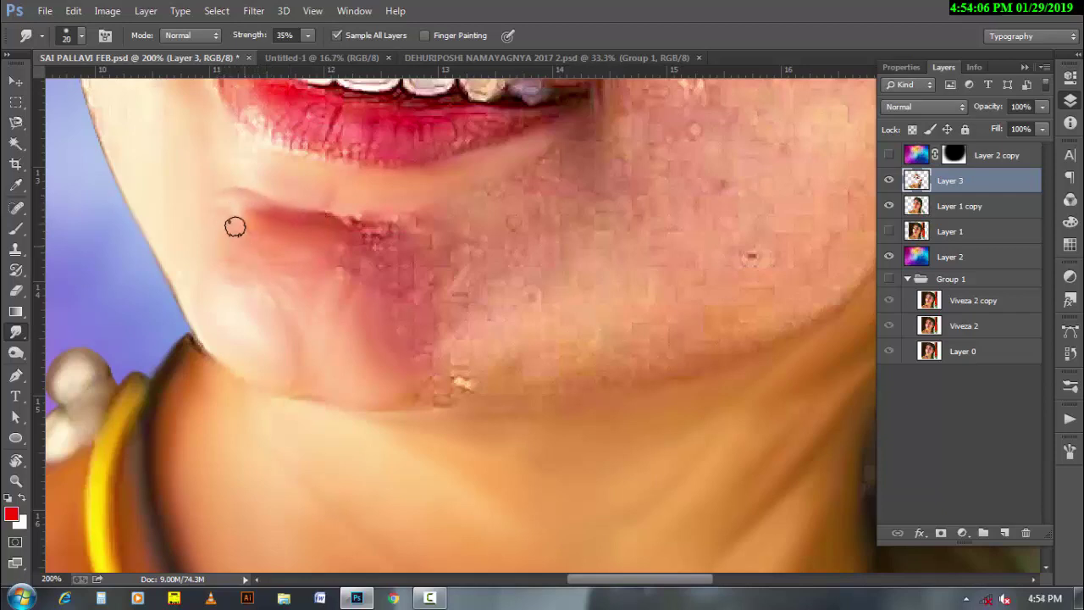
key("bracketright")
key("bracketright")
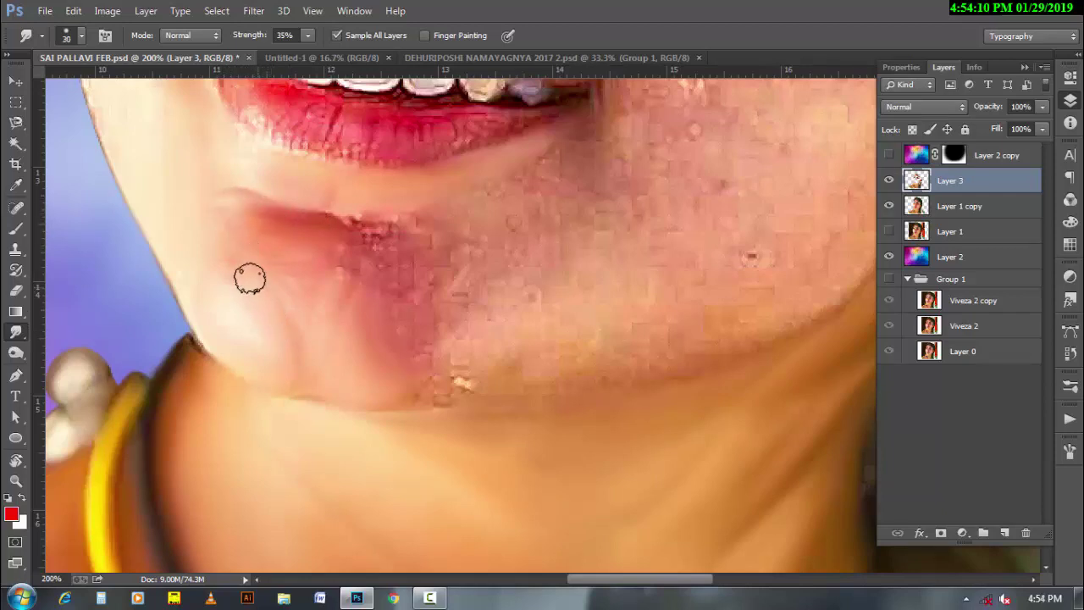
key("bracketleft")
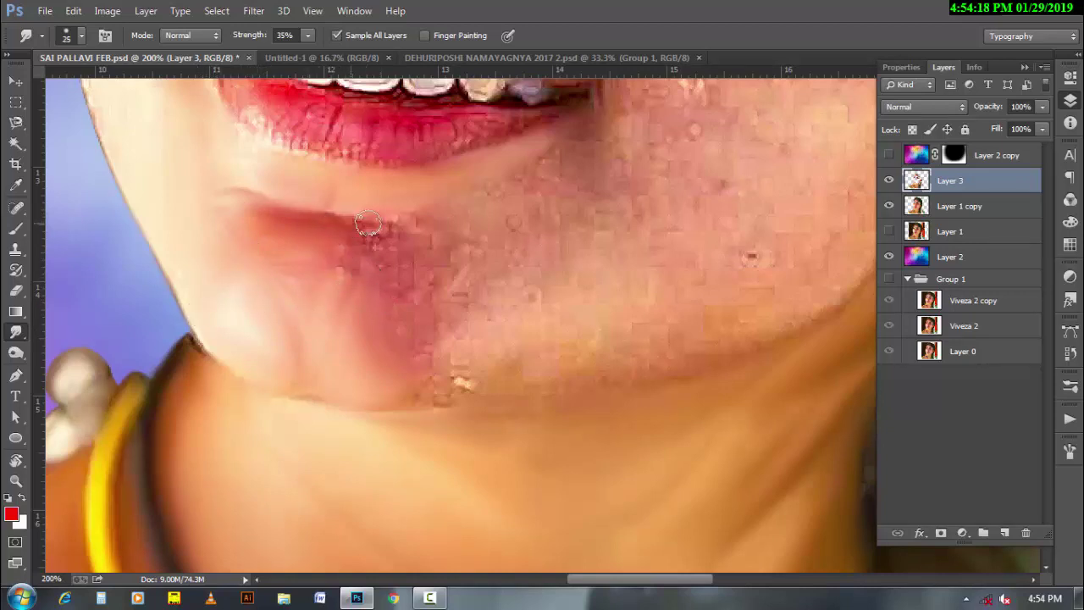
key("bracketright")
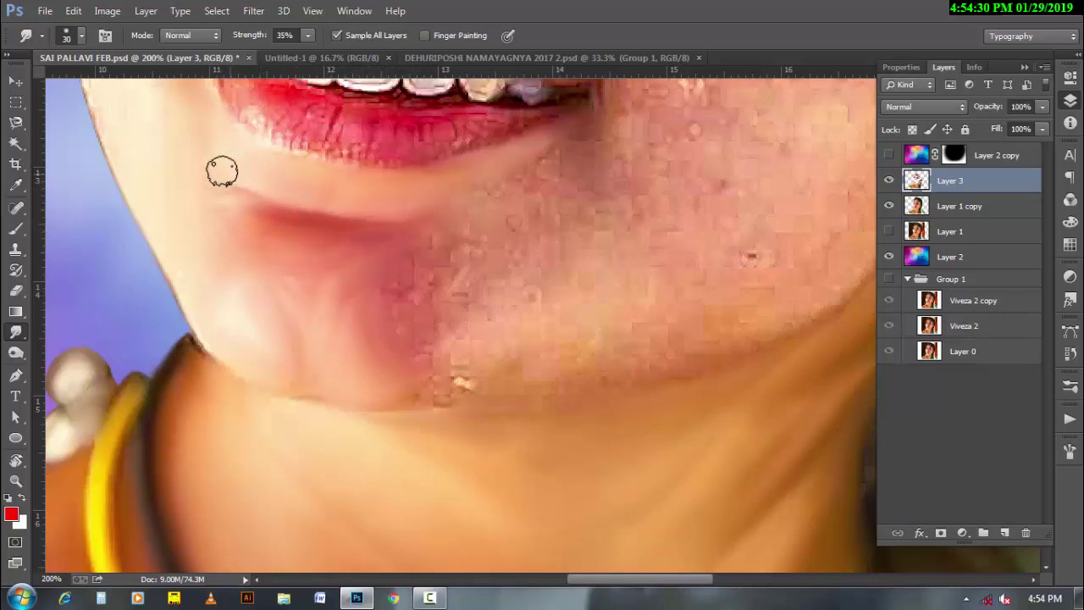
key("bracketleft")
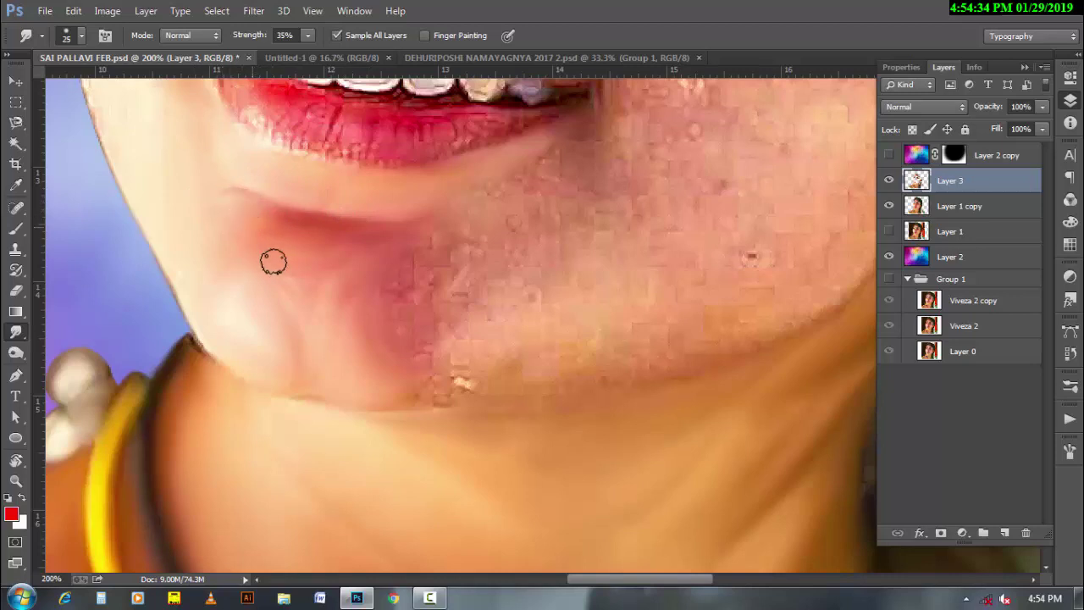
key("bracketleft")
left_click_drag(415, 398, 437, 390)
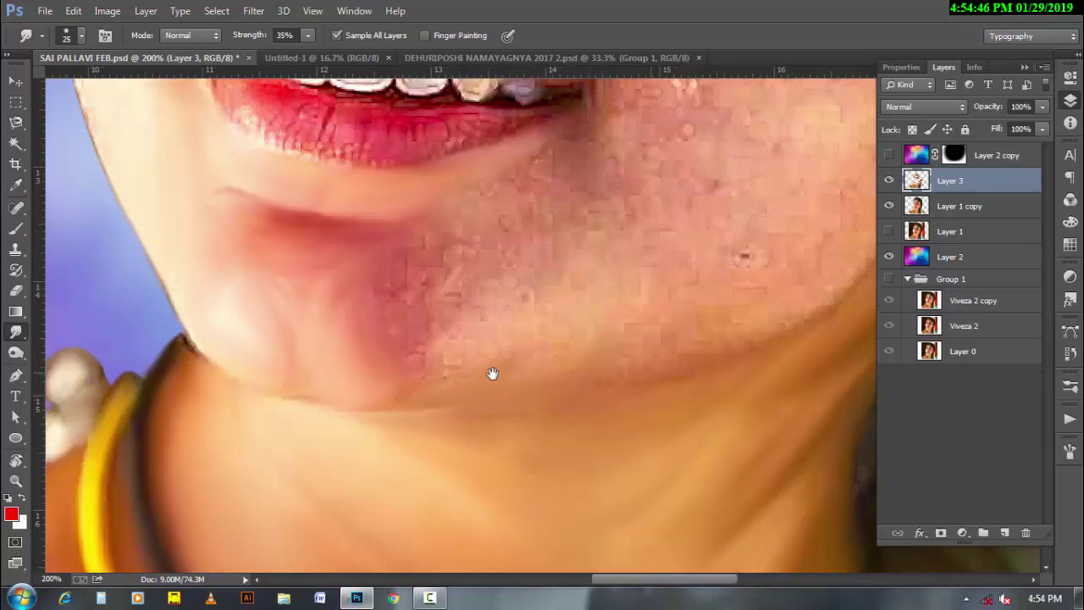
left_click_drag(491, 370, 453, 386)
Keep smudging the chin and lower cheek, varying the brush between 25 and 45 px
key("bracketright")
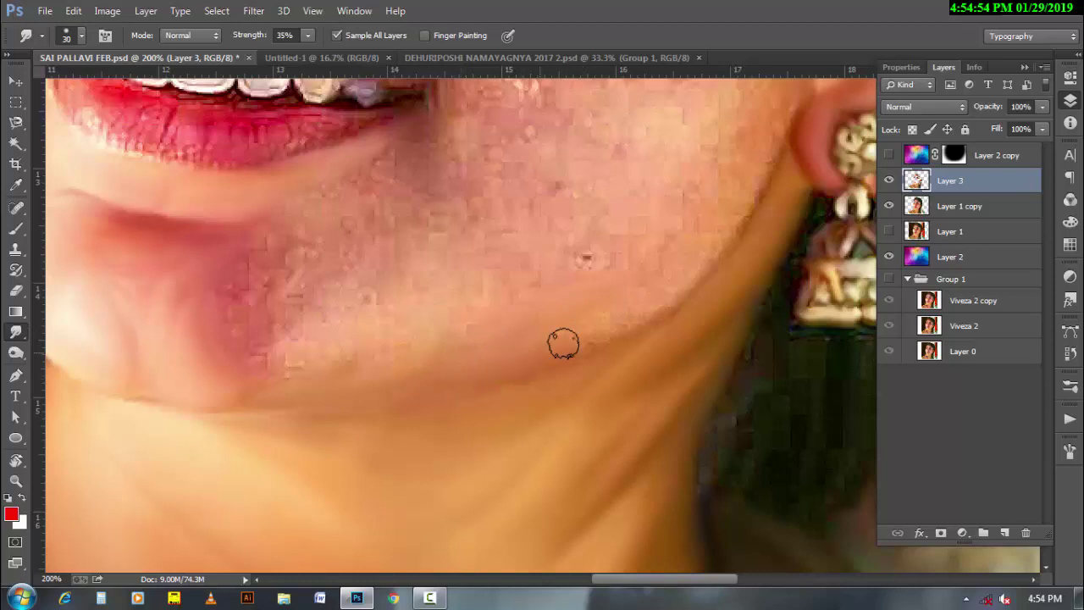
key("bracketleft")
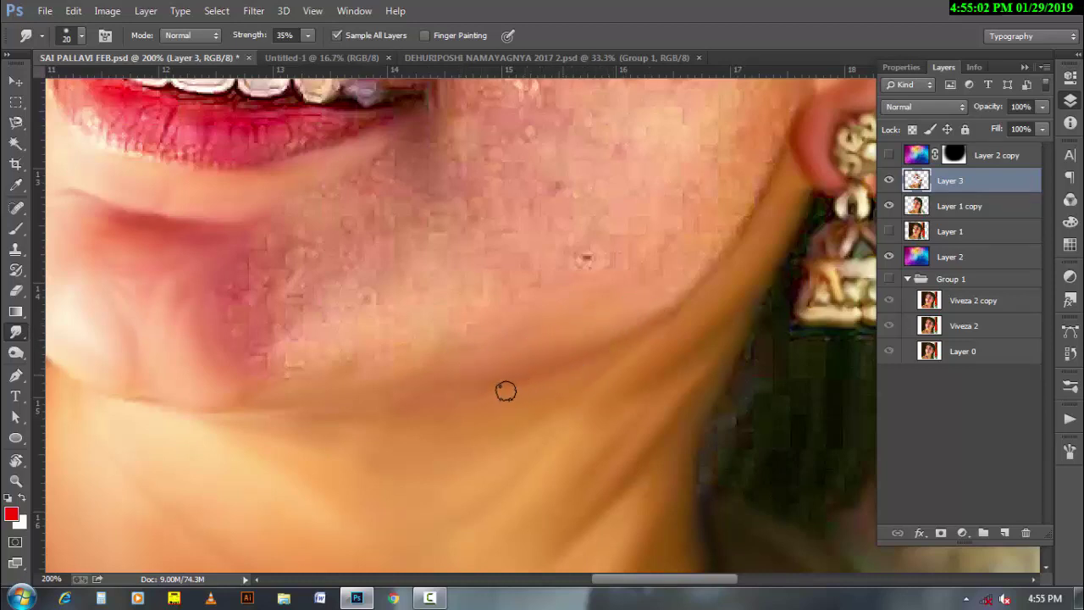
key("bracketright")
key("bracketright")
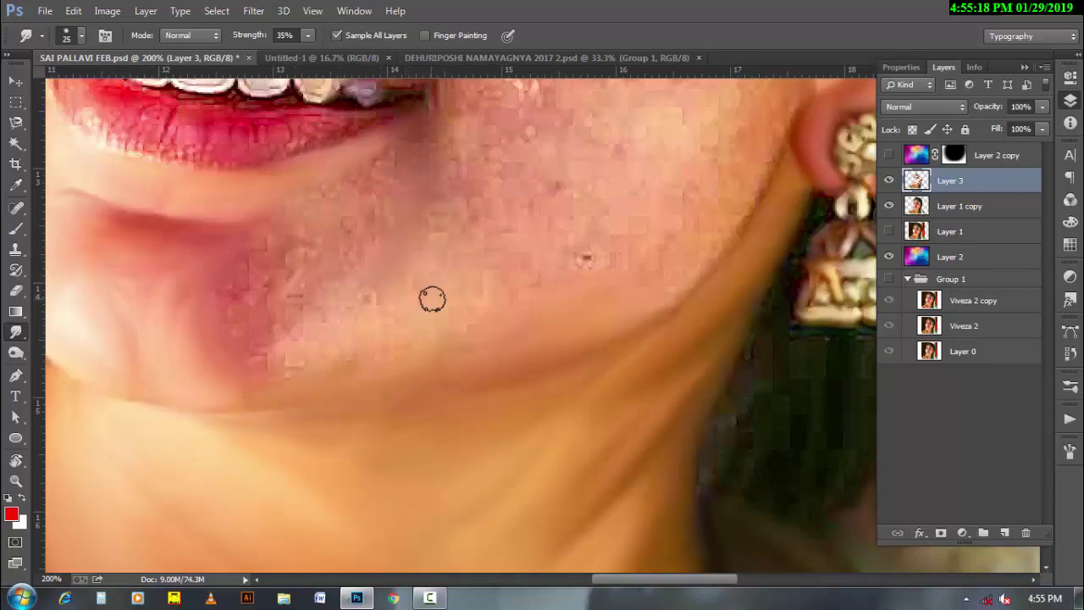
scroll(432, 298, "up", 2)
key("bracketright")
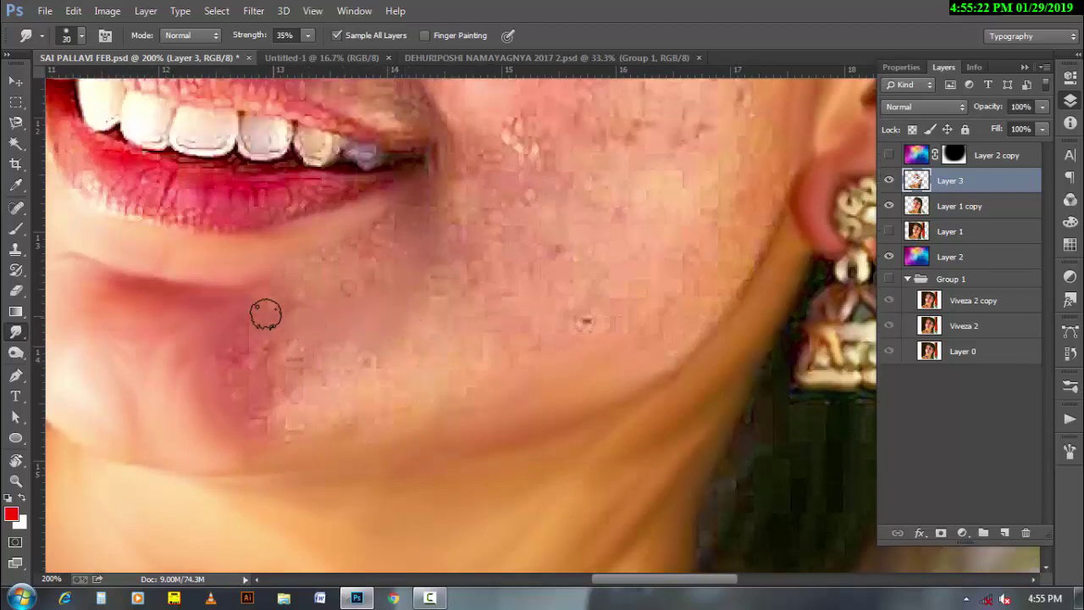
key("bracketright")
key("bracketright")
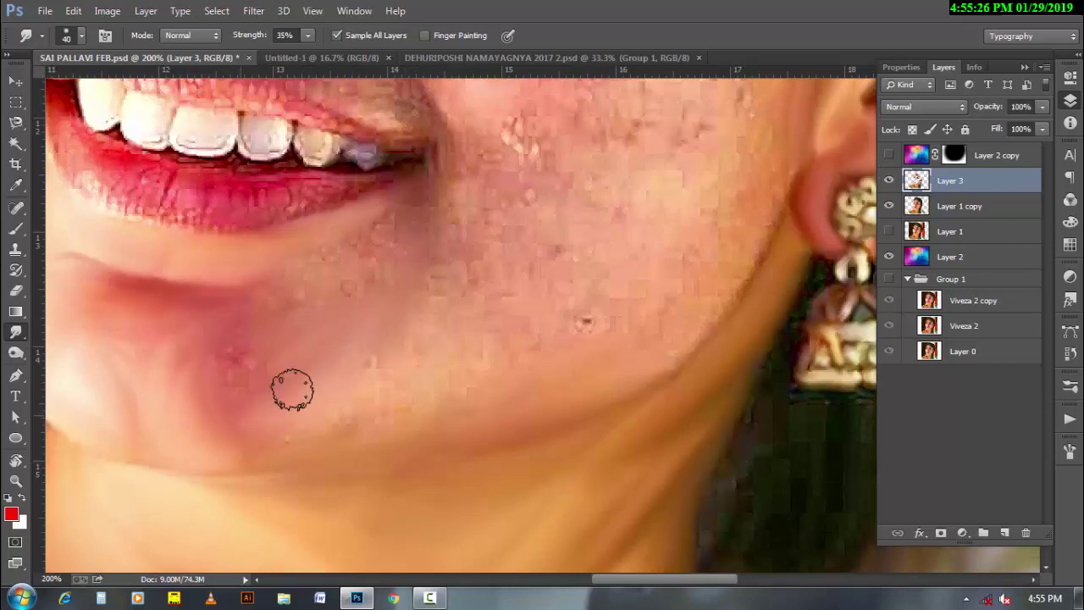
key("bracketright")
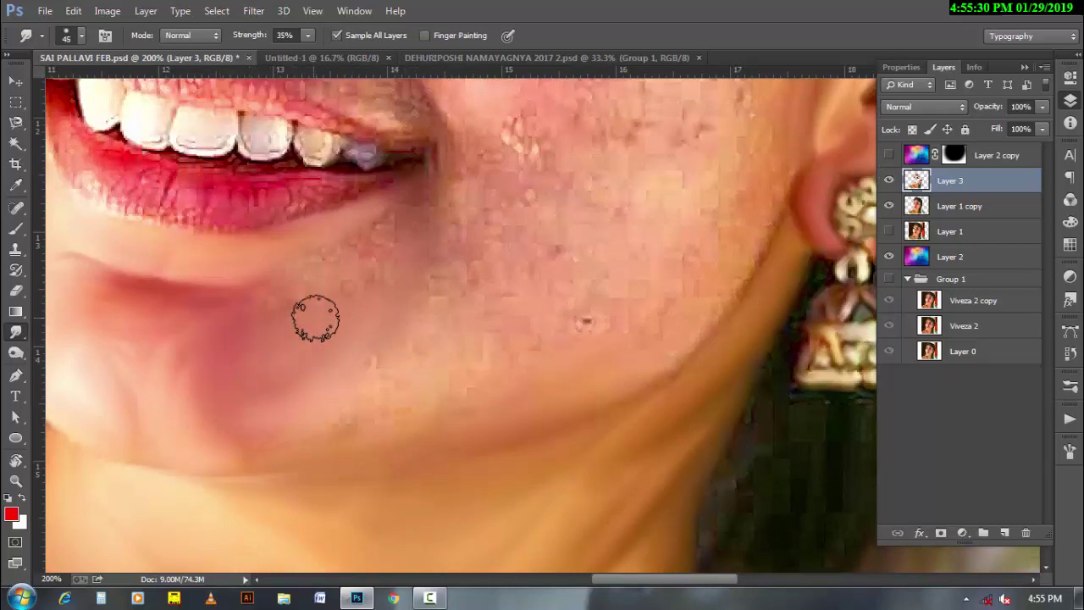
key("bracketleft")
key("bracketleft")
key("bracketleft")
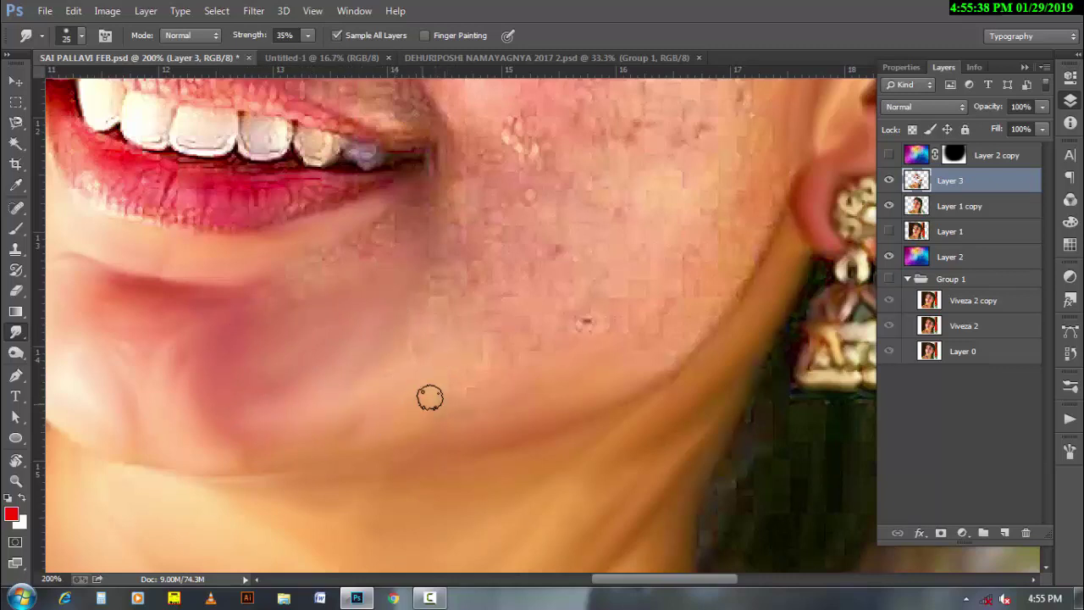
key("bracketright")
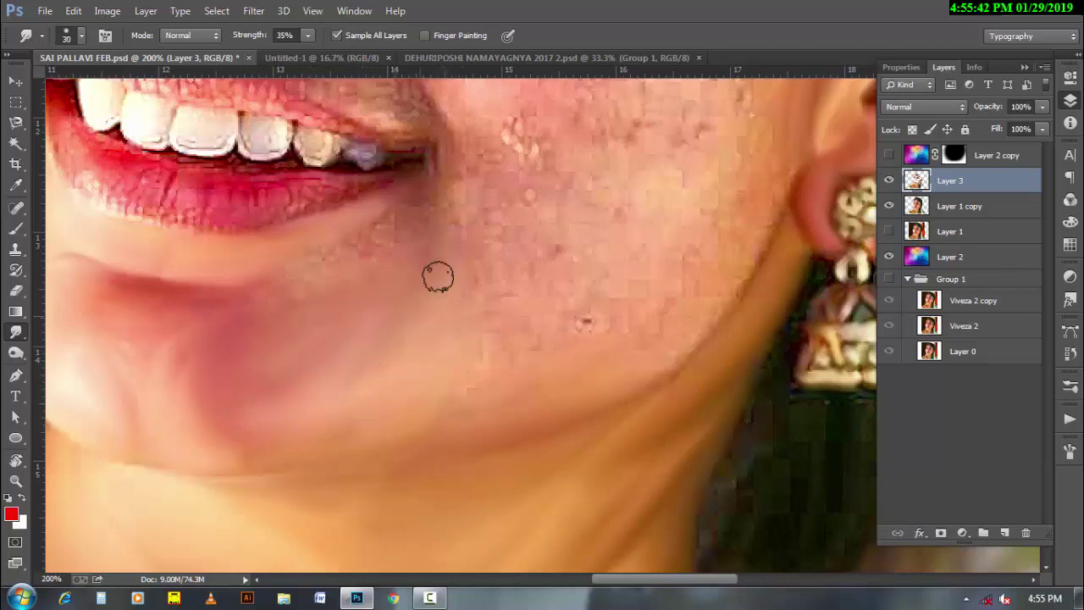
key("bracketright")
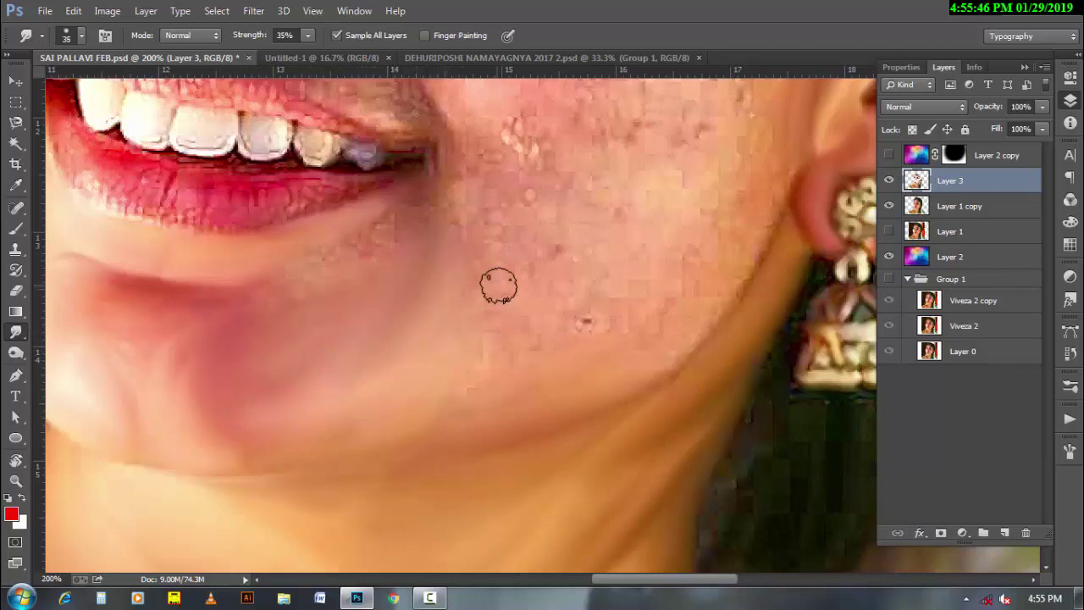
key("bracketleft")
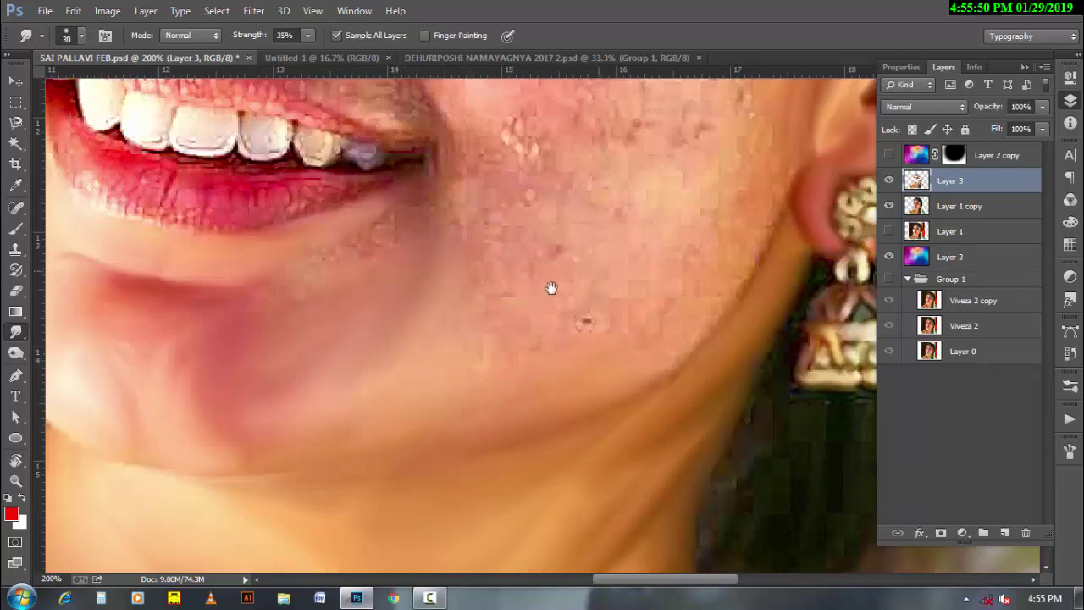
left_click_drag(550, 288, 417, 349)
key("bracketleft")
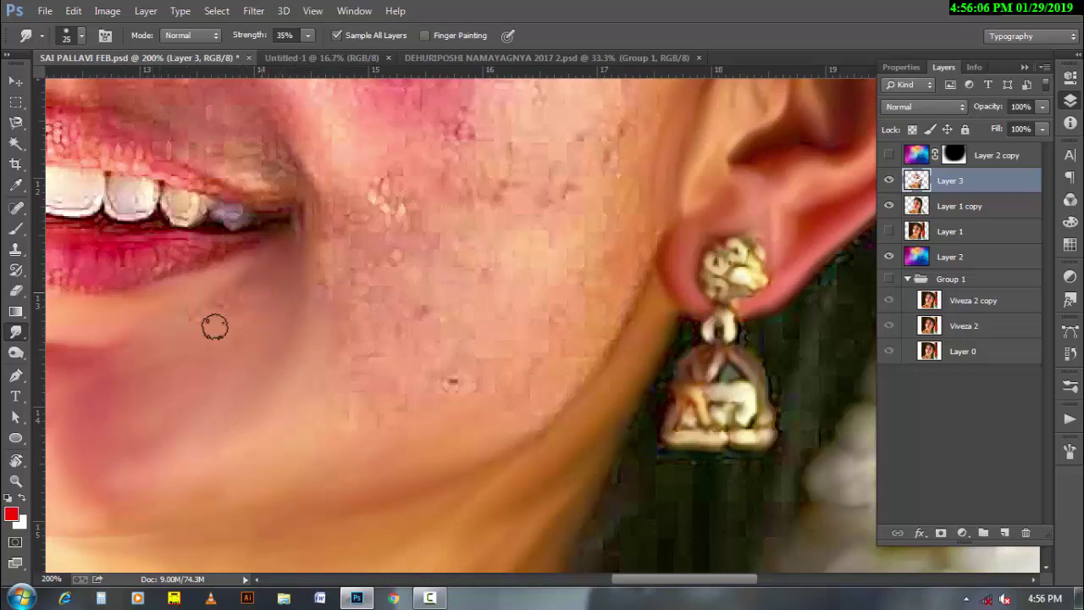
Blur the grainy cheek texture smooth with a 50–60 px Blur brush
key("bracketleft")
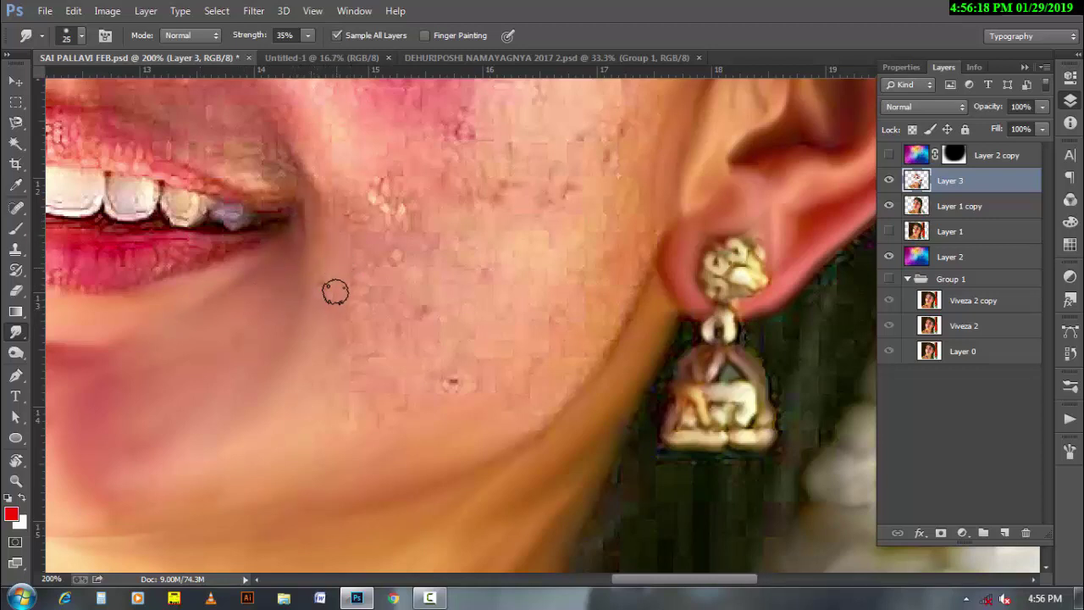
key("bracketright")
key("bracketleft")
key("bracketright")
key("bracketright")
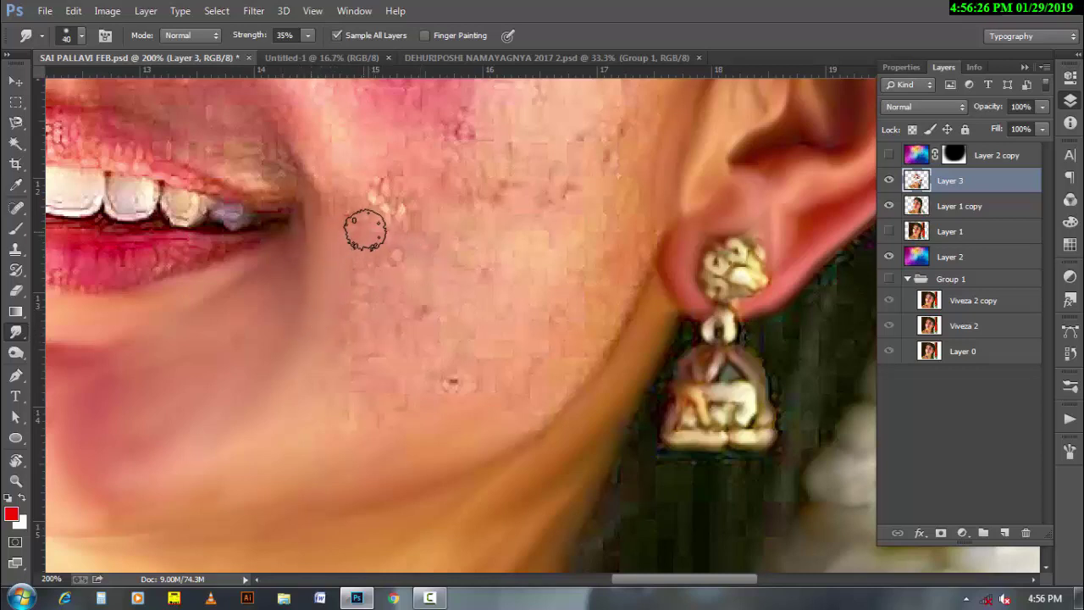
key("bracketright")
key("bracketright")
mouse_move(429, 283)
left_mouse_down()
mouse_move(624, 220)
mouse_move(554, 348)
mouse_move(494, 377)
mouse_move(392, 370)
left_mouse_up()
key("bracketleft")
mouse_move(322, 417)
left_mouse_down()
mouse_move(416, 283)
mouse_move(351, 307)
mouse_move(460, 346)
left_mouse_up()
Soften the jawline edge below the ear with a 25–35 px Blur brush
key("bracketleft")
key("bracketleft")
key("bracketleft")
key("bracketleft")
mouse_move(650, 232)
left_mouse_down()
mouse_move(576, 375)
mouse_move(528, 416)
left_mouse_up()
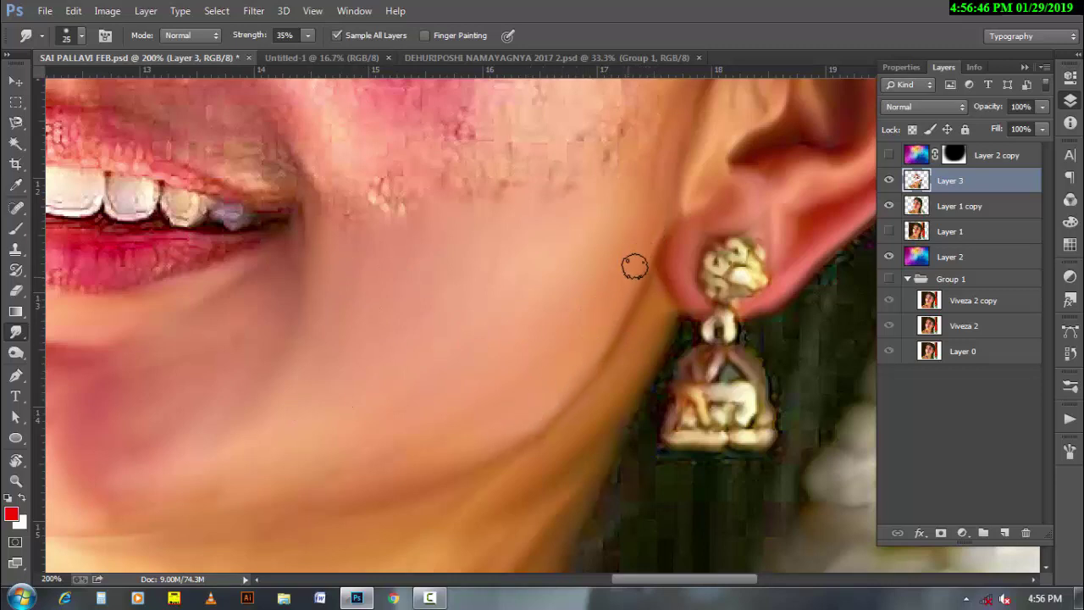
key("bracketleft")
mouse_move(641, 262)
left_mouse_down()
mouse_move(577, 385)
mouse_move(503, 418)
left_mouse_up()
key("bracketleft")
key("bracketleft")
Rotate the canvas view to about 77° and make a first 45 px smudge stroke on the cheek
key("r")
mouse_move(363, 402)
left_mouse_down()
mouse_move(567, 302)
mouse_move(793, 407)
left_mouse_up()
left_click_drag(356, 320, 79, 289)
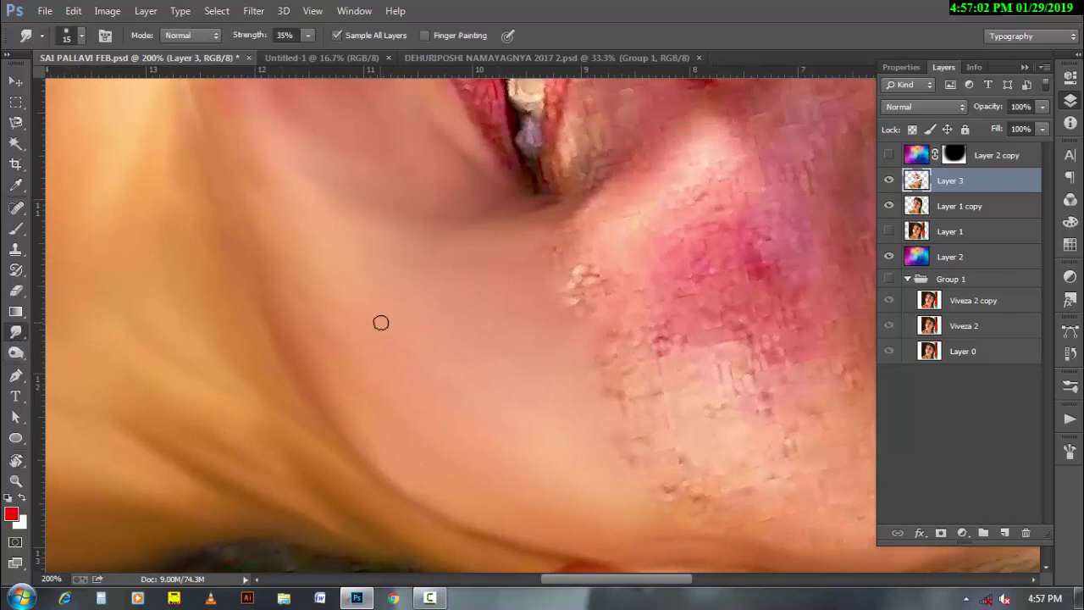
key("bracketright")
key("bracketright")
key("bracketright")
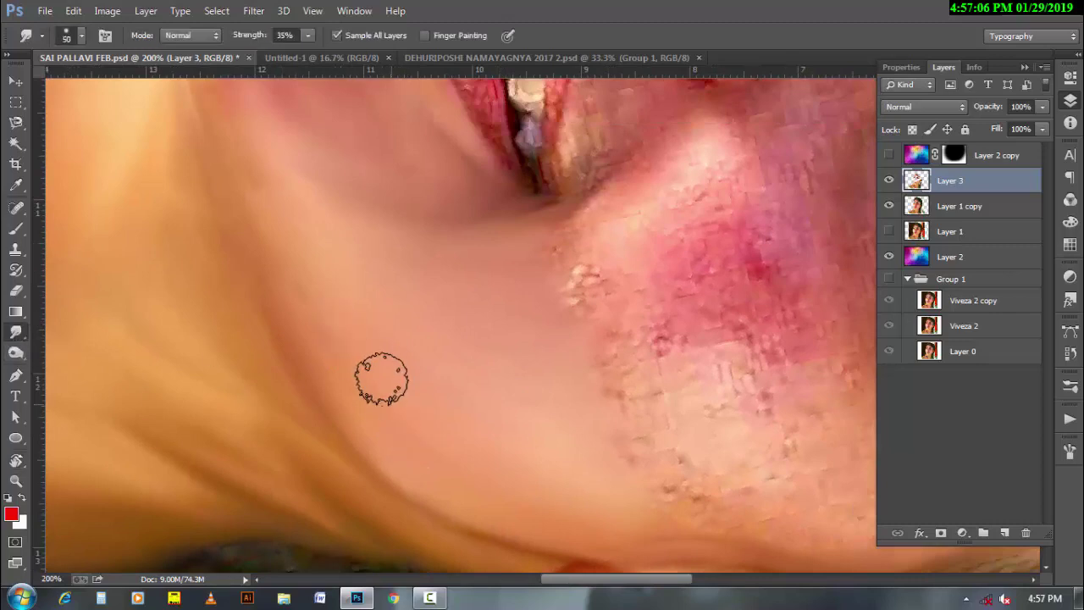
key("bracketleft")
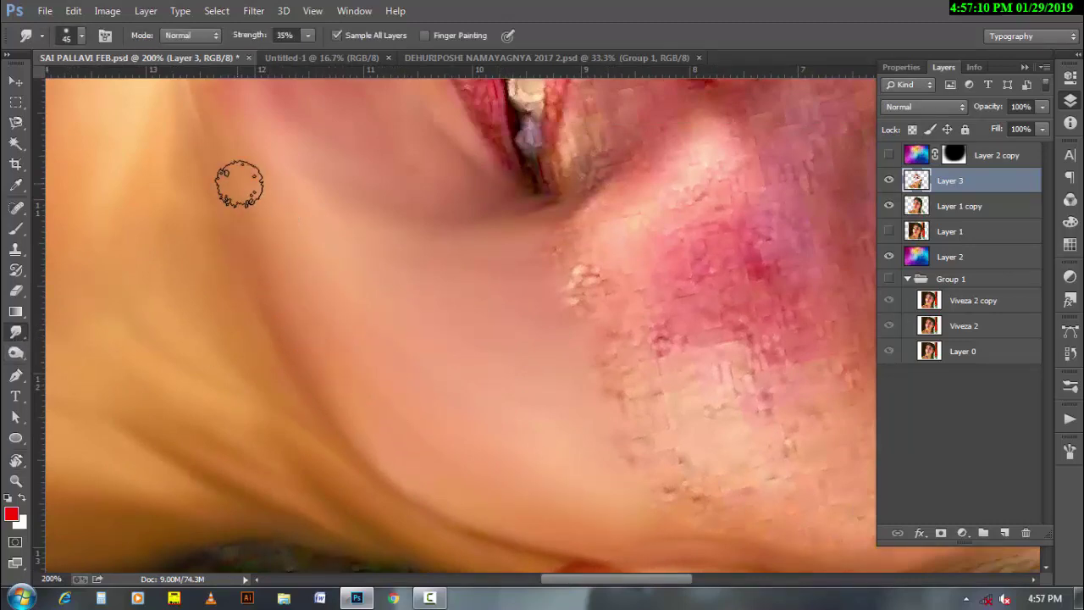
key("bracketright")
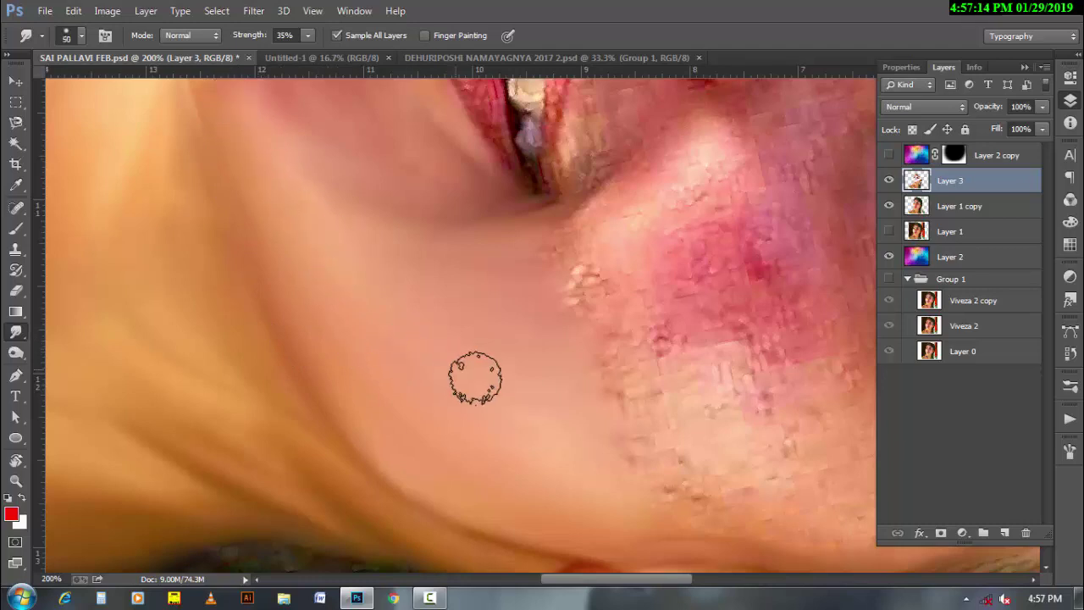
key("bracketright")
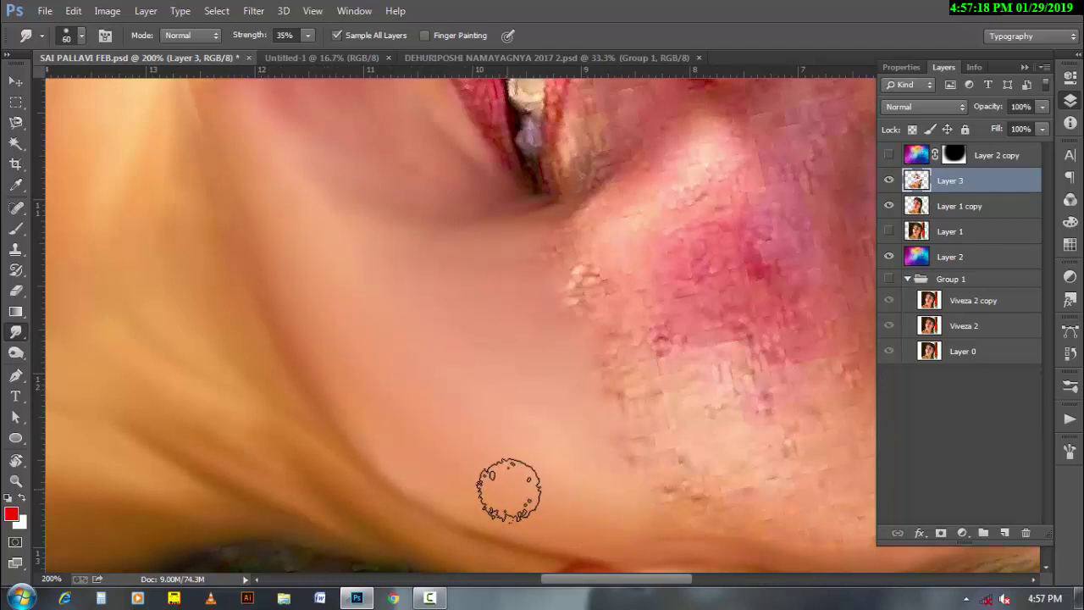
key("bracketleft")
key("bracketleft")
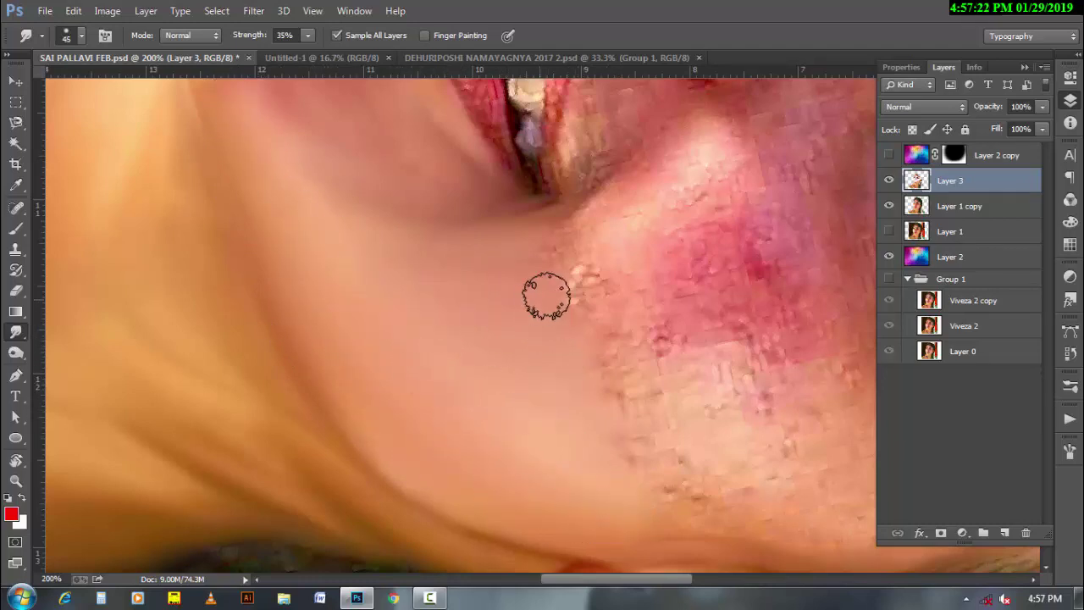
left_click_drag(580, 300, 343, 394)
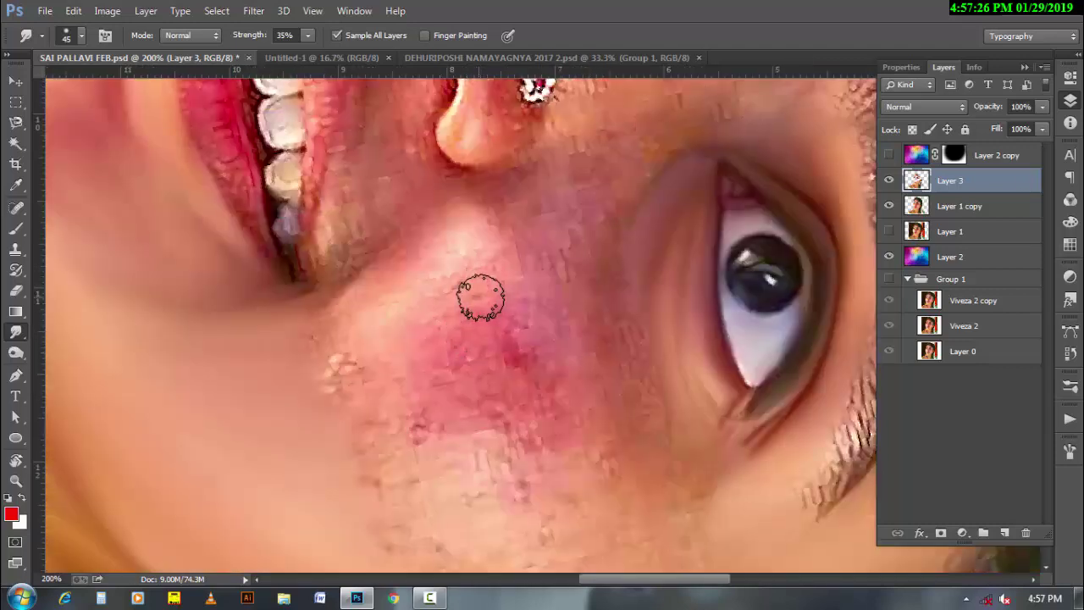
key("bracketleft")
key("bracketleft")
key("bracketleft")
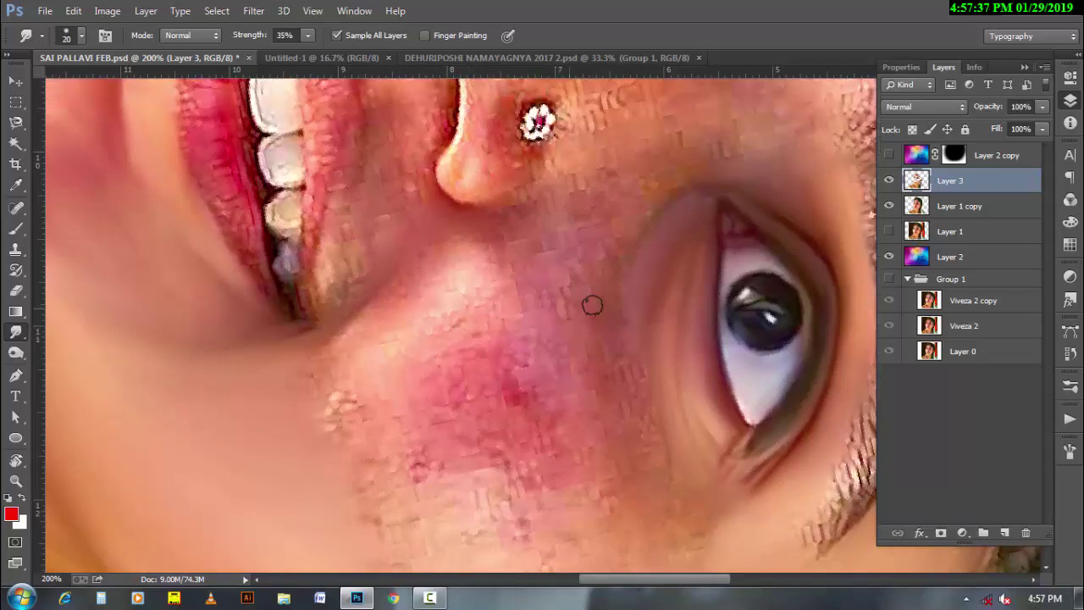
left_click_drag(590, 305, 508, 290)
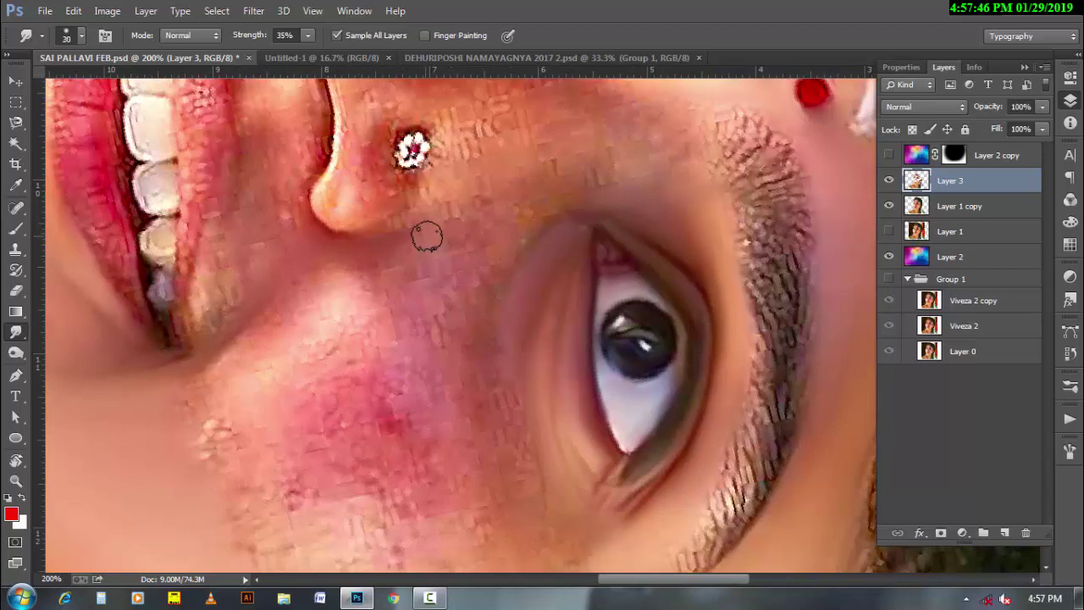
Smudge the blocky red texture on the lower cheek with a 70 px brush
key("bracketright")
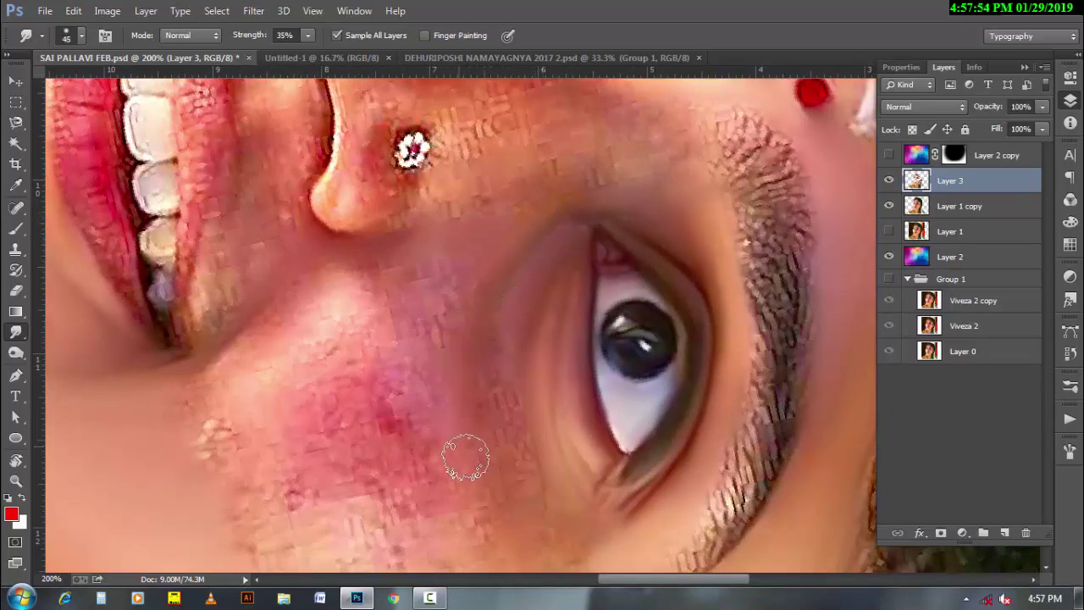
key("bracketright")
key("bracketright")
key("bracketright")
scroll(509, 442, "down", 2)
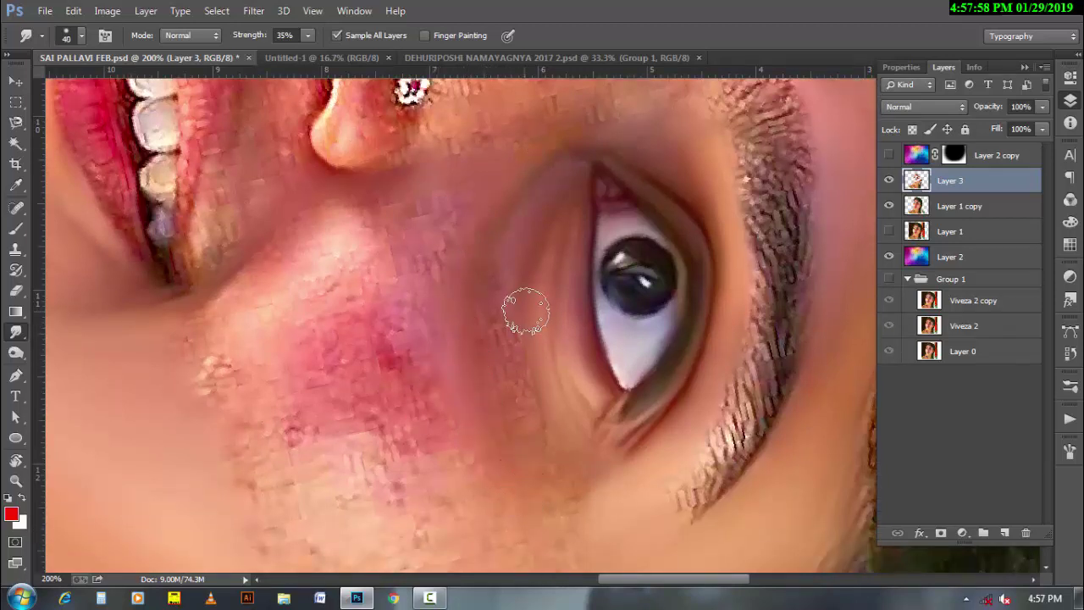
key("bracketleft")
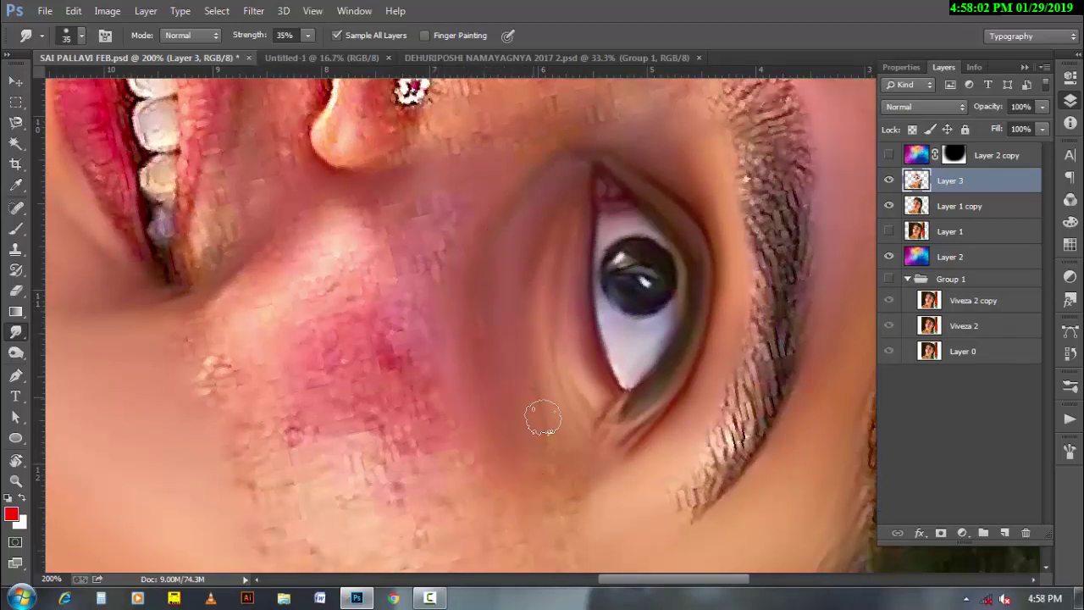
scroll(551, 458, "down", 2)
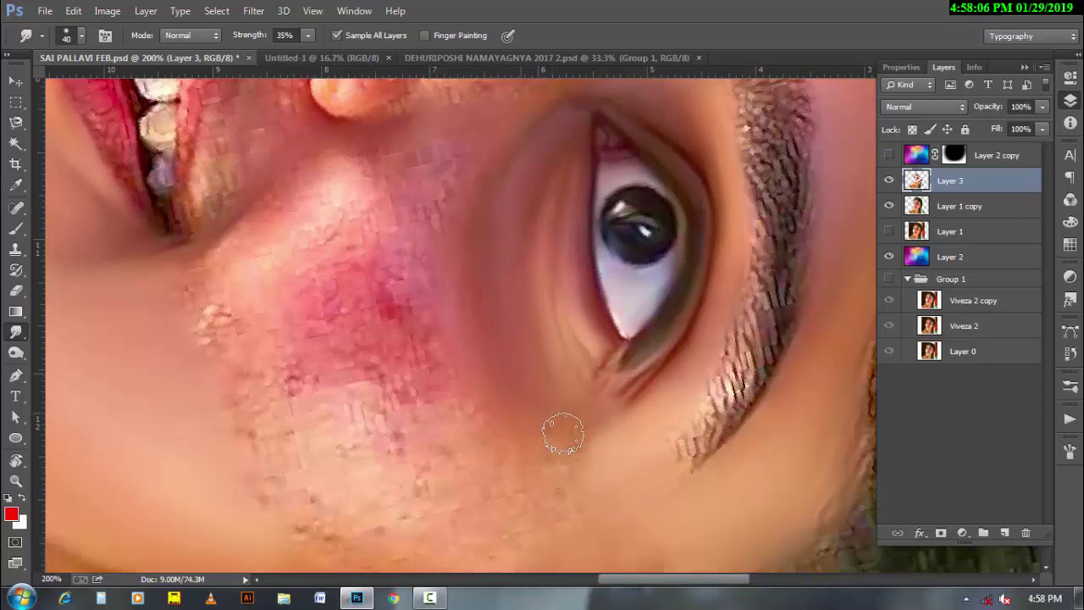
key("bracketright")
key("bracketright")
key("bracketright")
key("bracketright")
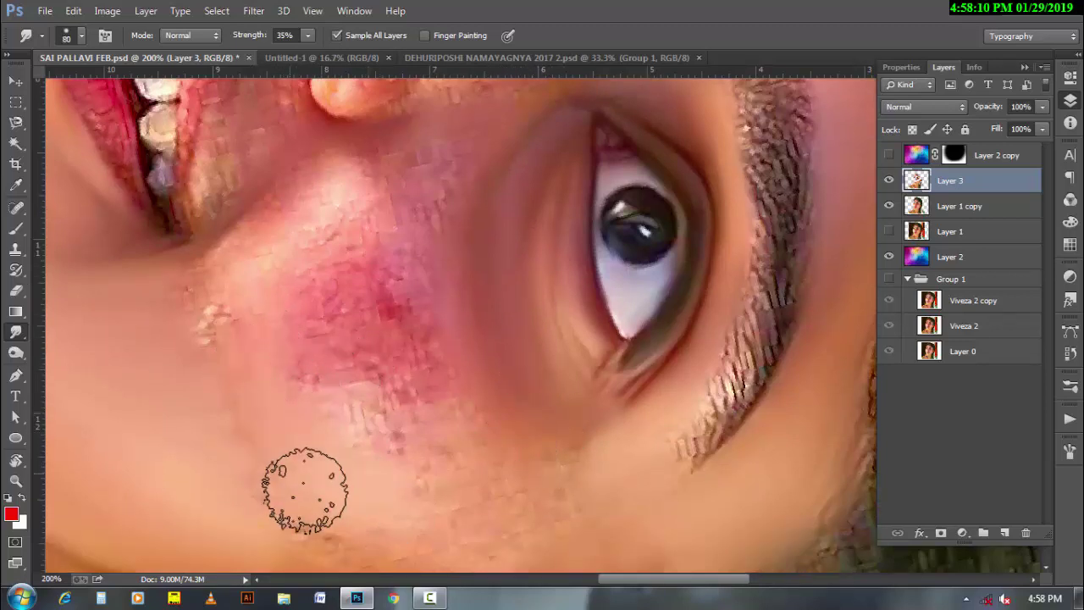
left_click_drag(387, 496, 459, 472)
left_click_drag(311, 315, 471, 443)
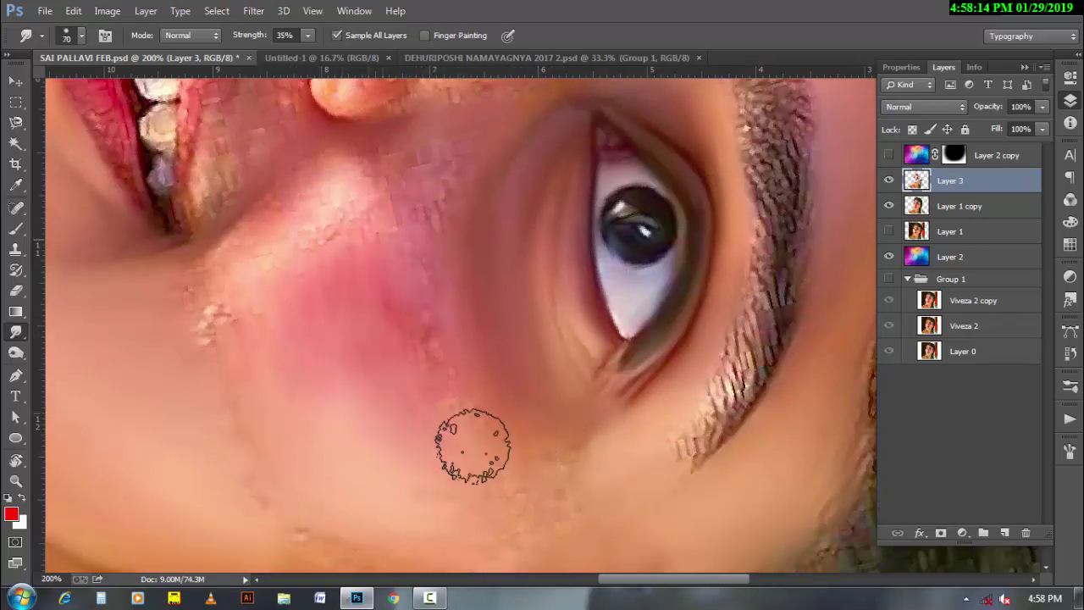
Smudge away the white cheek spots with a smaller brush, then rotate the view upright
key("bracketleft")
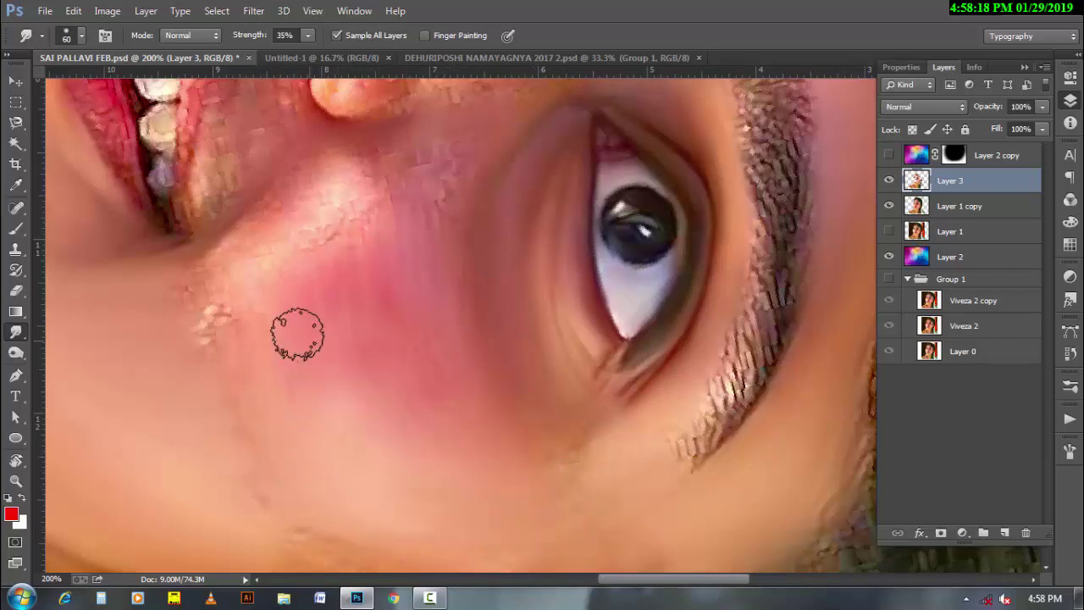
key("bracketleft")
mouse_move(225, 316)
left_mouse_down()
mouse_move(220, 350)
mouse_move(228, 249)
mouse_move(213, 327)
mouse_move(259, 235)
mouse_move(329, 170)
mouse_move(321, 215)
mouse_move(283, 278)
mouse_move(418, 160)
mouse_move(464, 179)
left_mouse_up()
key("bracketleft")
key("bracketright")
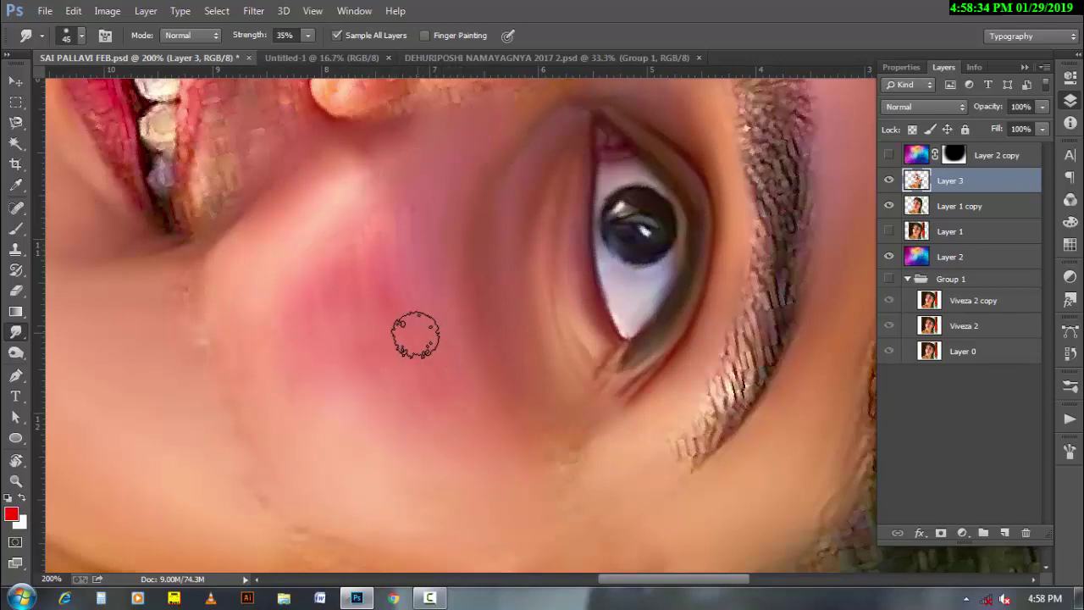
key("r")
mouse_move(281, 279)
left_mouse_down()
mouse_move(600, 431)
mouse_move(525, 364)
left_mouse_up()
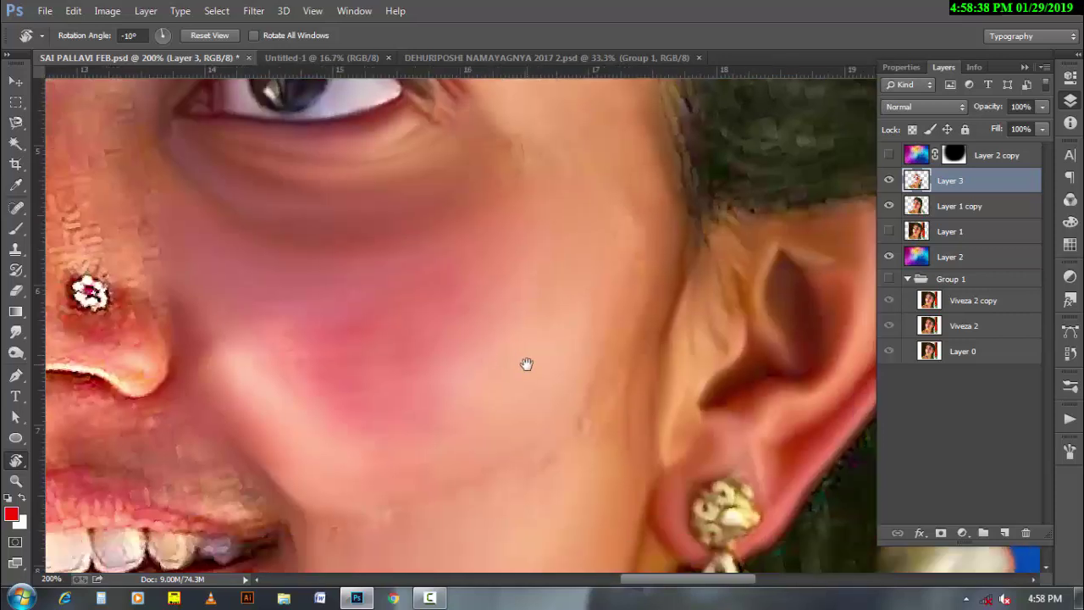
Smudge the cheek between nose and ear with a 40–80 px brush, then zoom out to 100%
key("r")
scroll(386, 477, "down", 1)
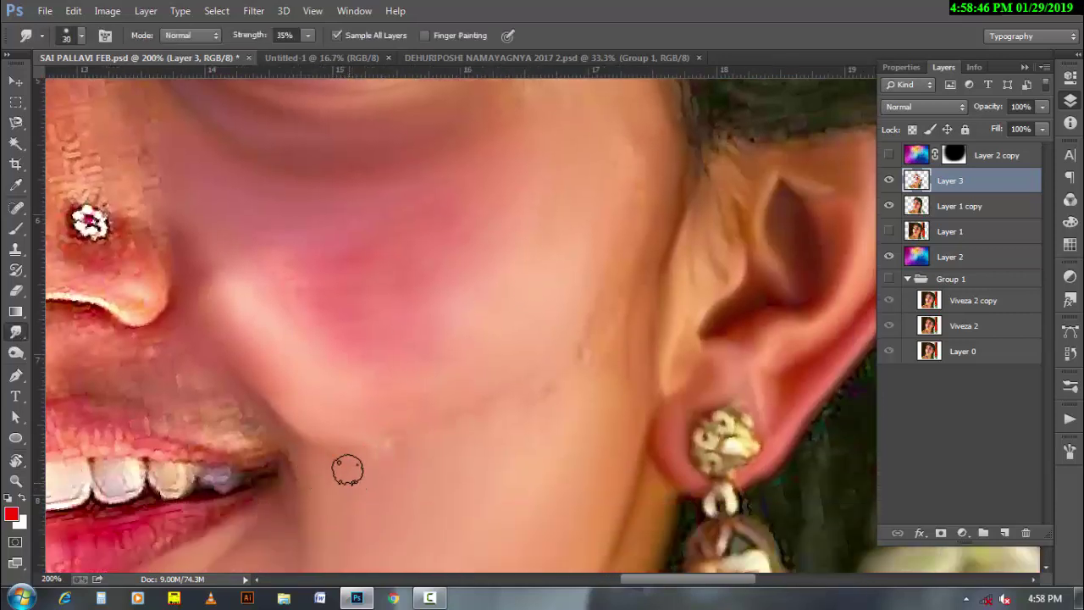
key("bracketright")
key("bracketright")
key("bracketright")
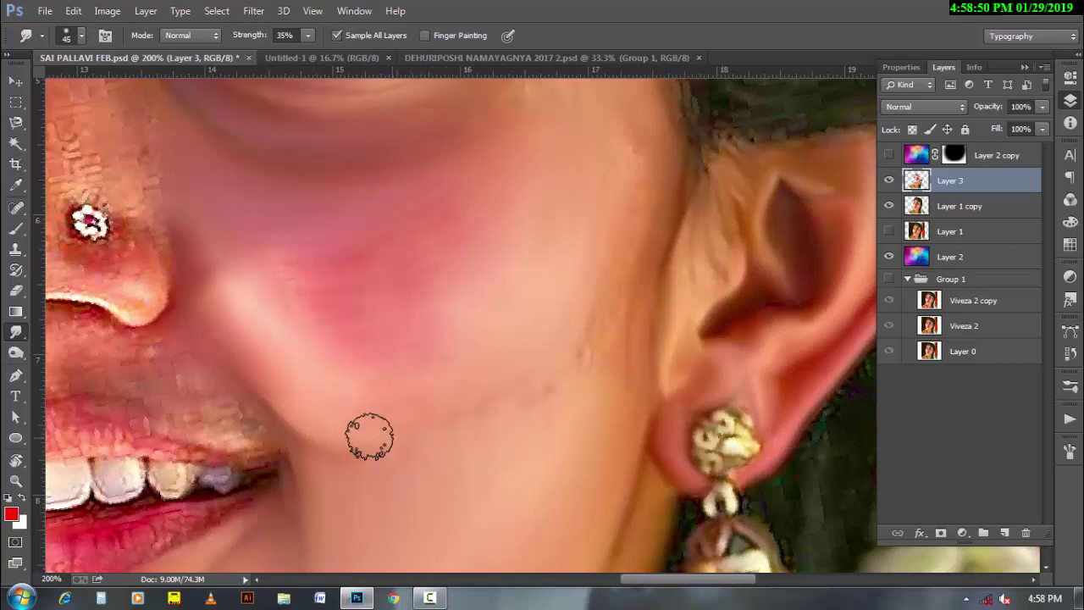
key("bracketright")
key("bracketright")
key("bracketright")
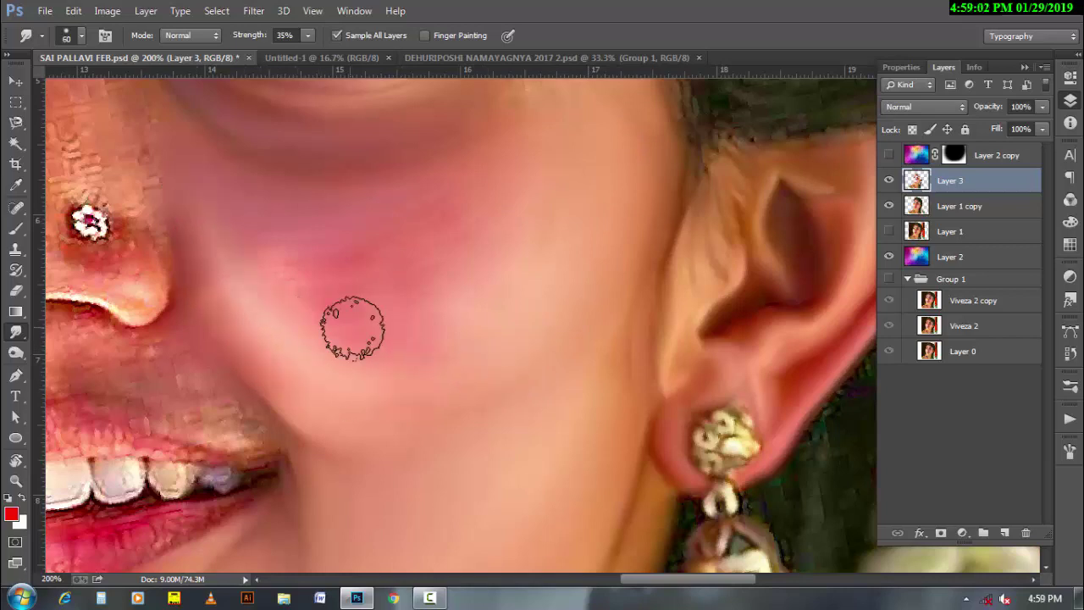
key("bracketright")
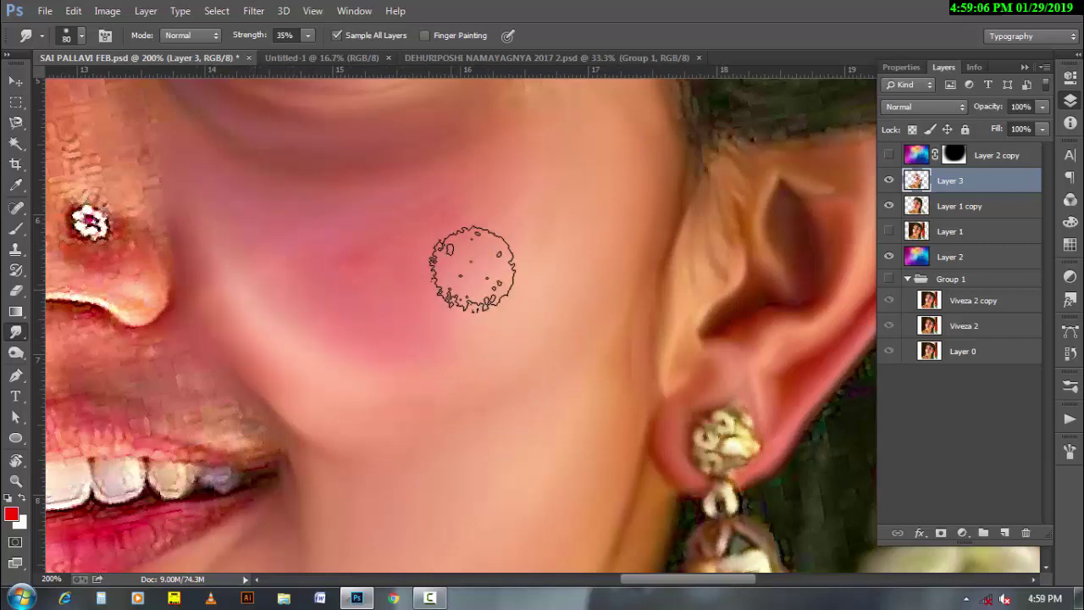
key("bracketright")
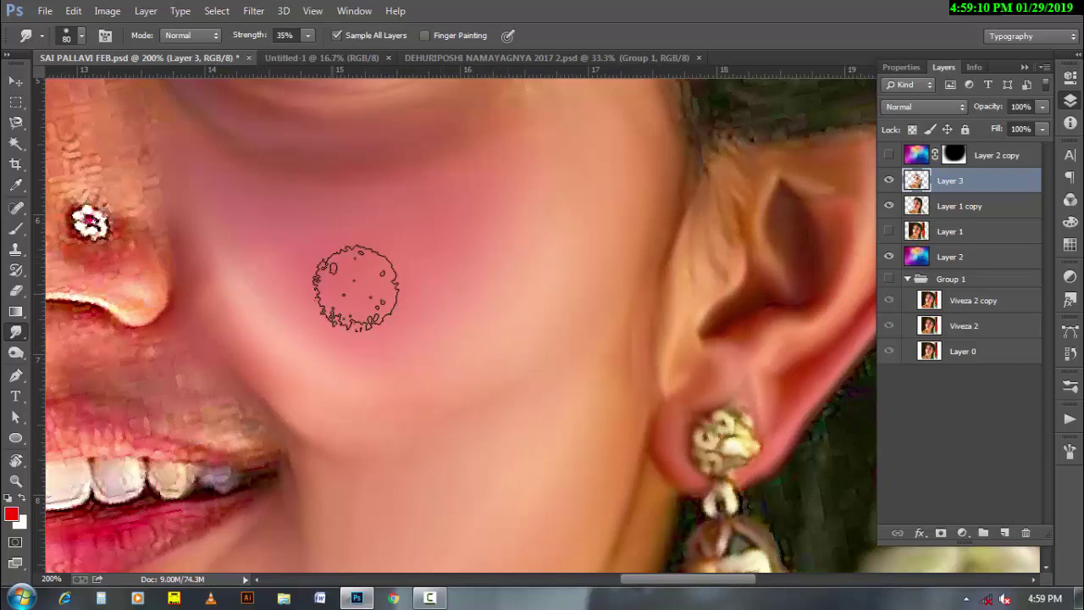
scroll(527, 350, "up", 1)
left_click_drag(560, 395, 530, 370)
key("bracketleft")
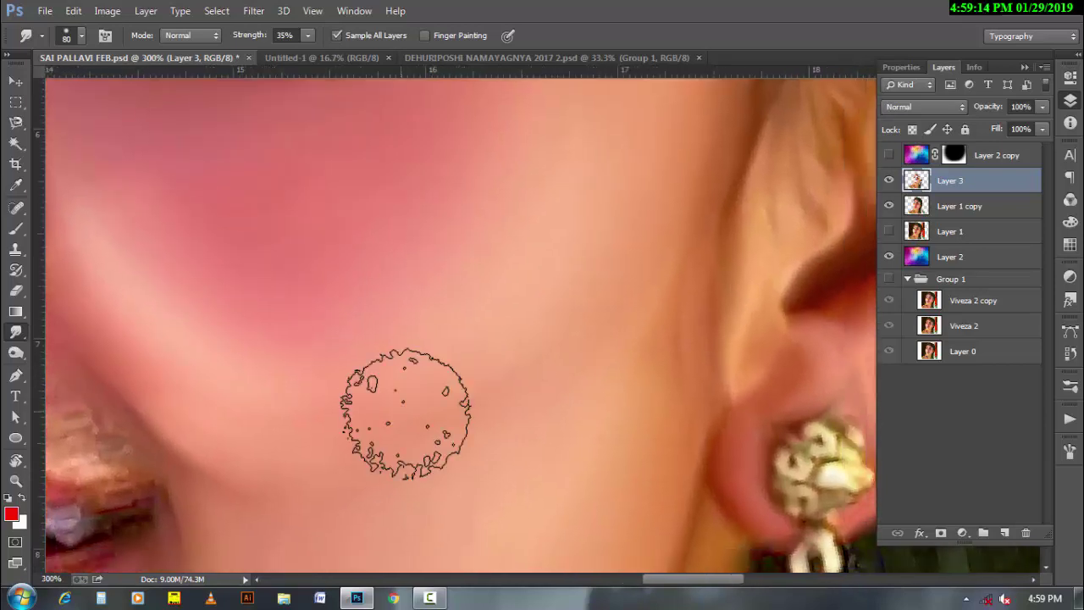
key("bracketleft")
key("bracketleft")
key("bracketleft")
key("bracketleft")
key("bracketleft")
key("bracketleft")
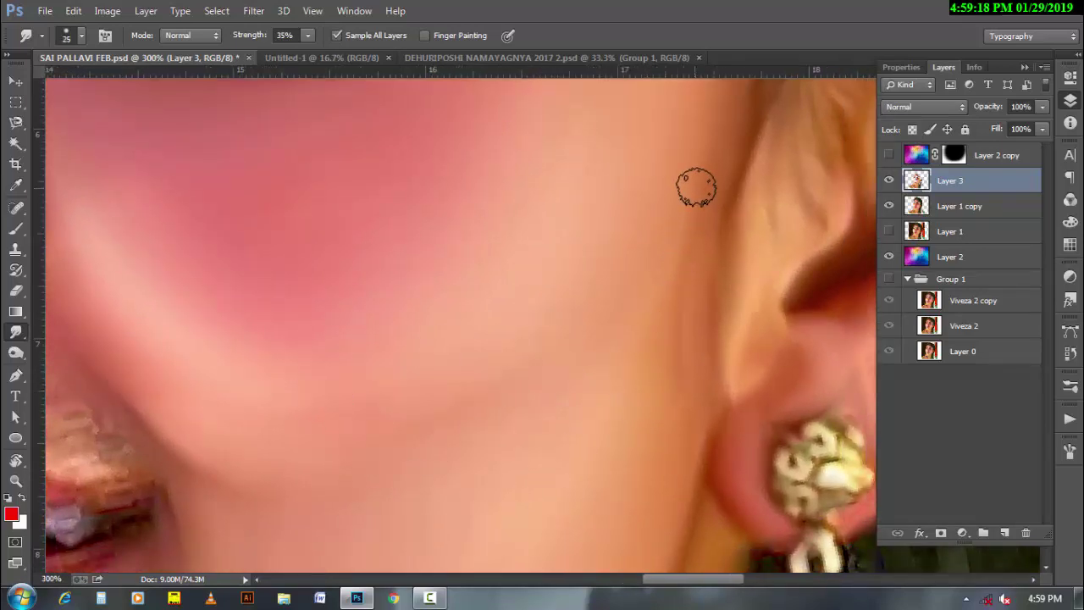
scroll(525, 288, "down", 1)
scroll(503, 354, "down", 1)
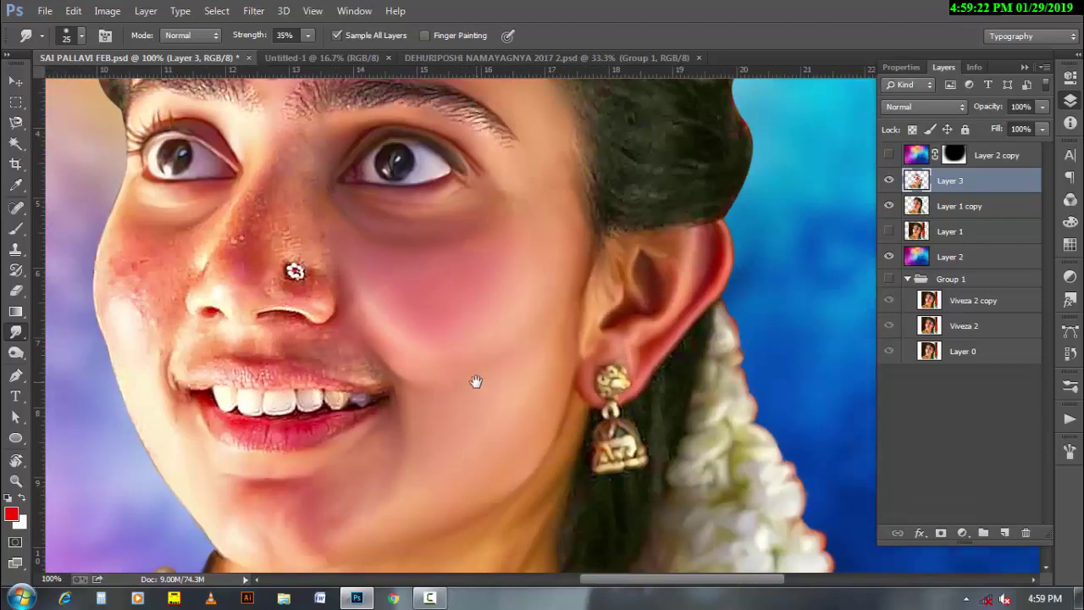
Save, then smudge the mouth corner and smile line at 200% zoom and 40% strength
key("ctrl+s")
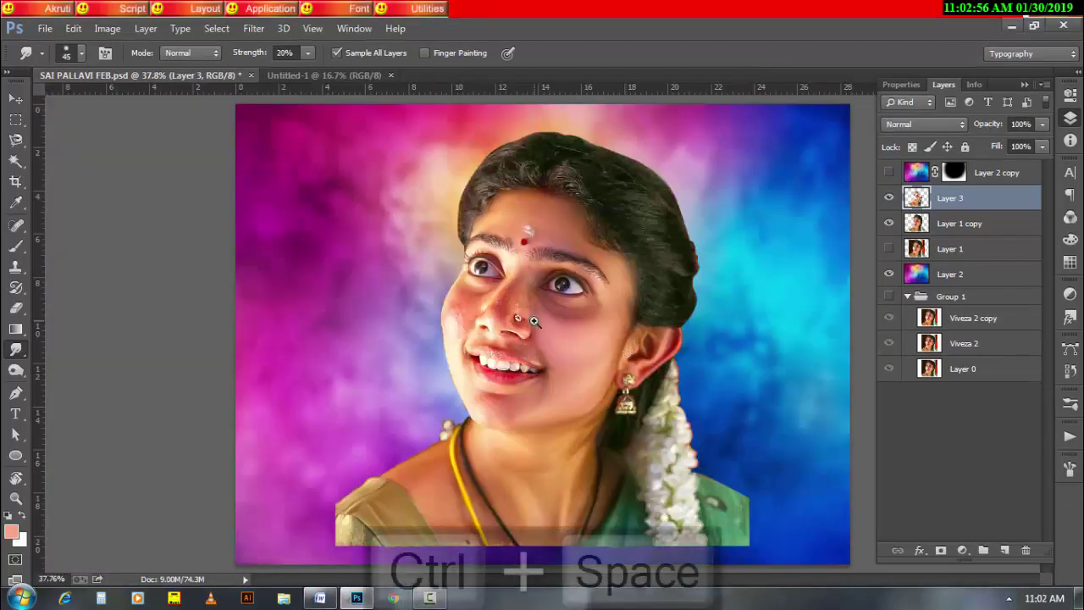
left_click(517, 317, "ctrl")
left_click(517, 317, "ctrl")
left_click(493, 366, "ctrl")
left_click(494, 366, "ctrl")
key("4")
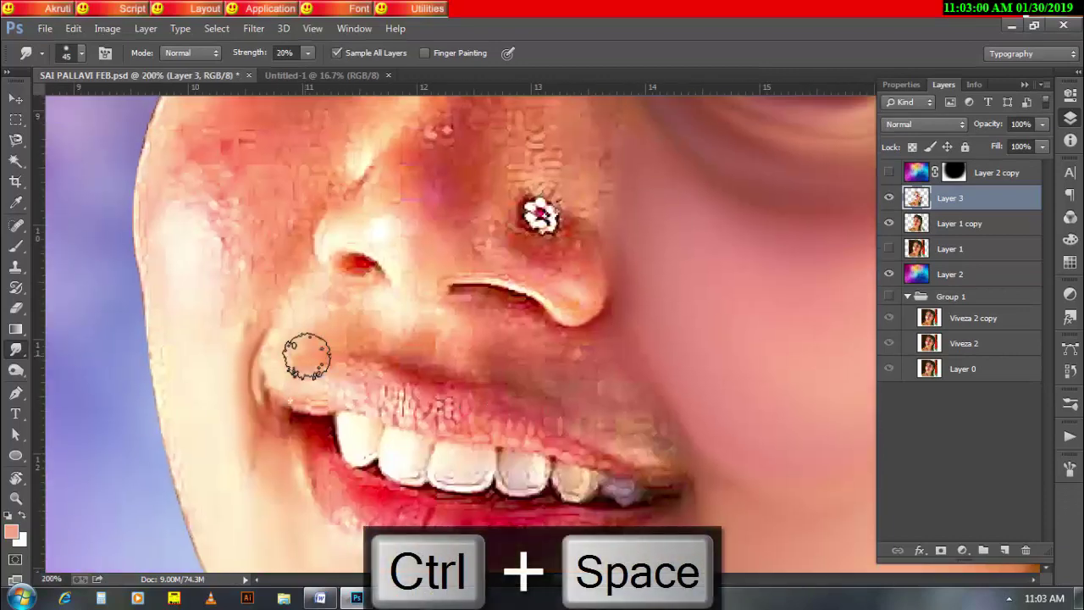
key("bracketleft")
key("bracketleft")
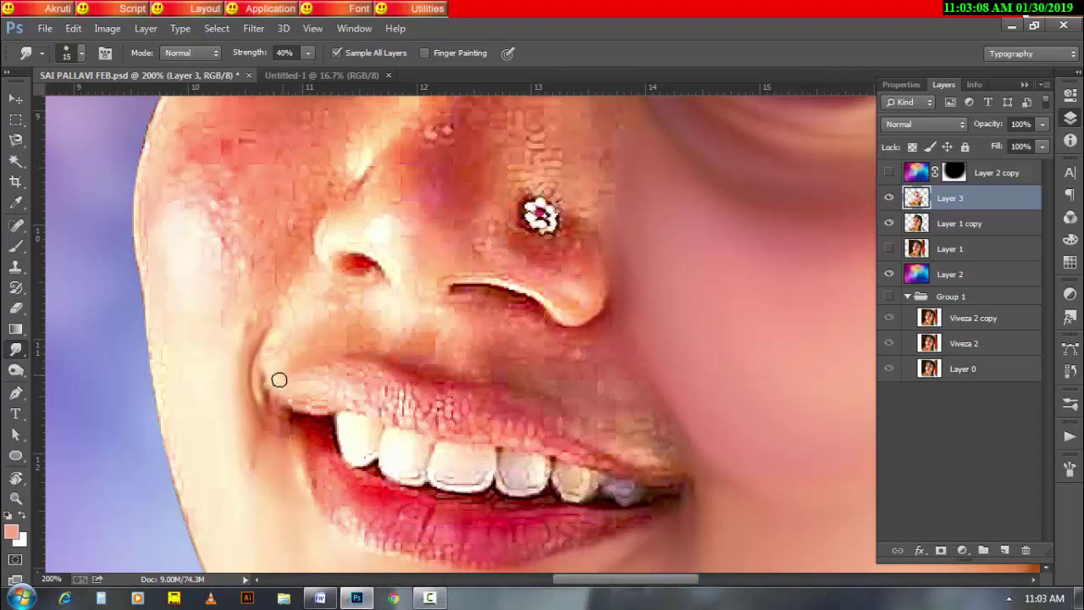
key("bracketright")
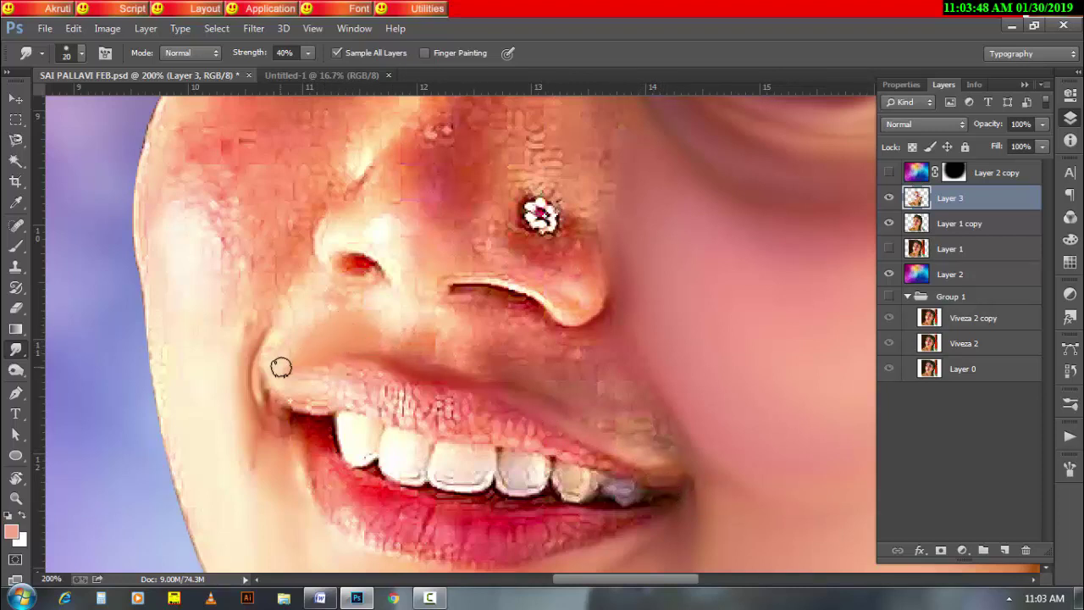
key("bracketright")
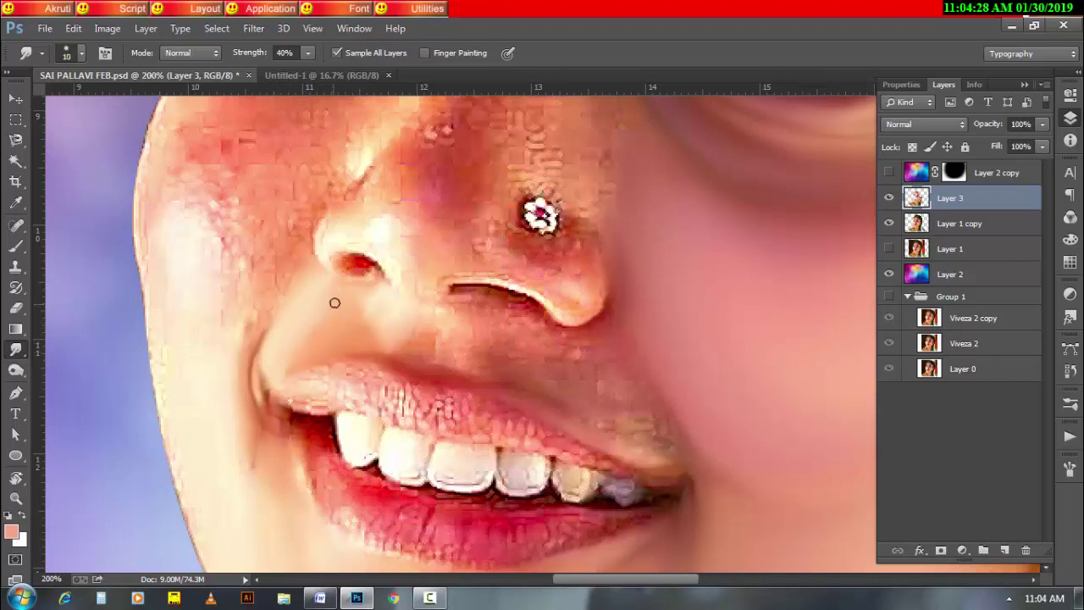
key("bracketleft")
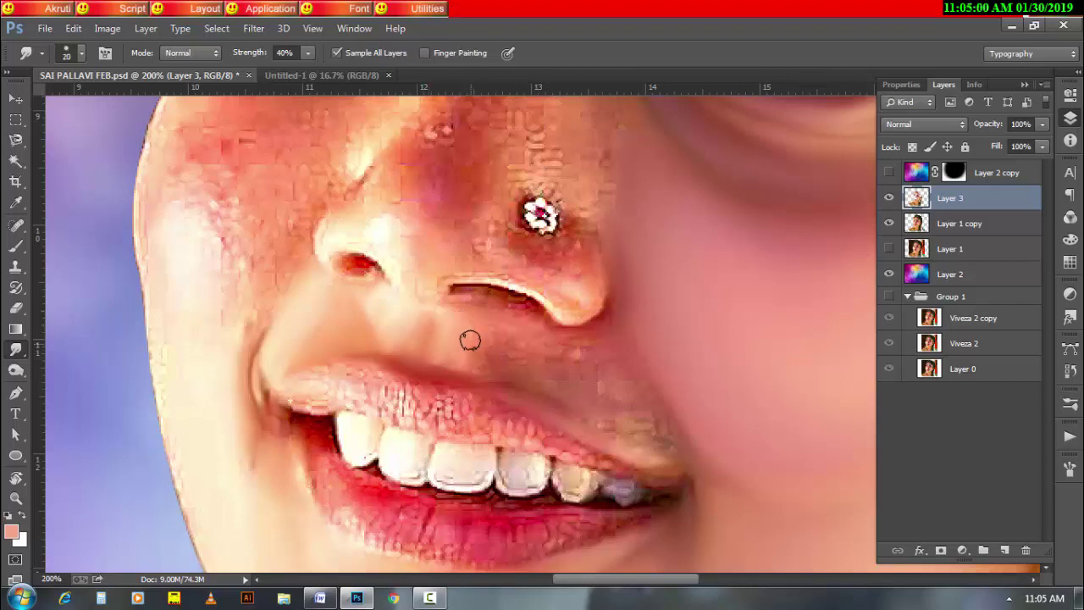
key("bracketright")
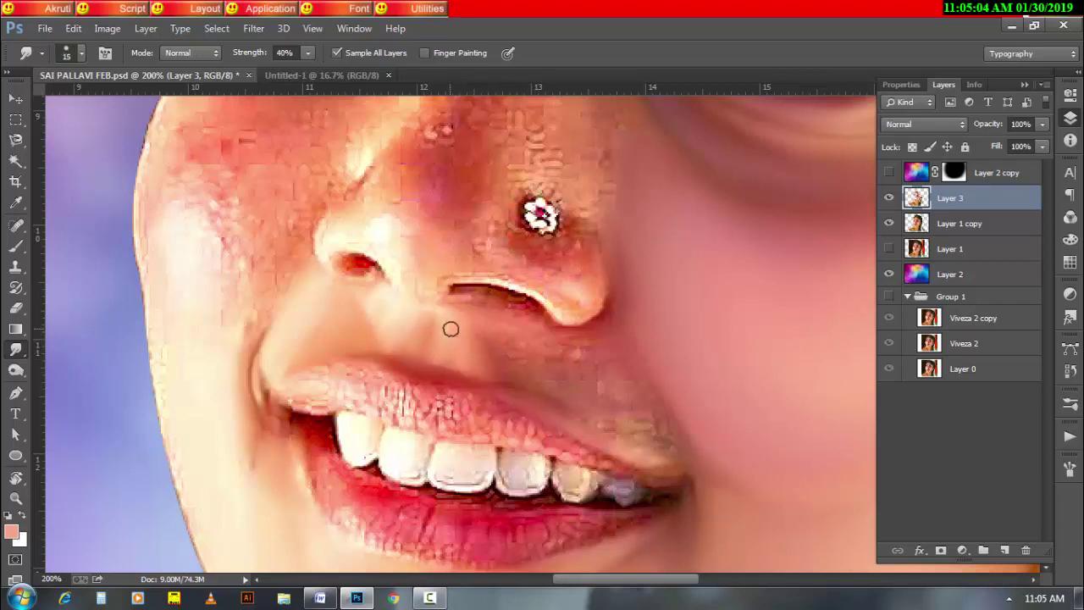
Save, then smudge the lip corner and the skin beside the nostril with a 15–25 px brush
key("ctrl+s")
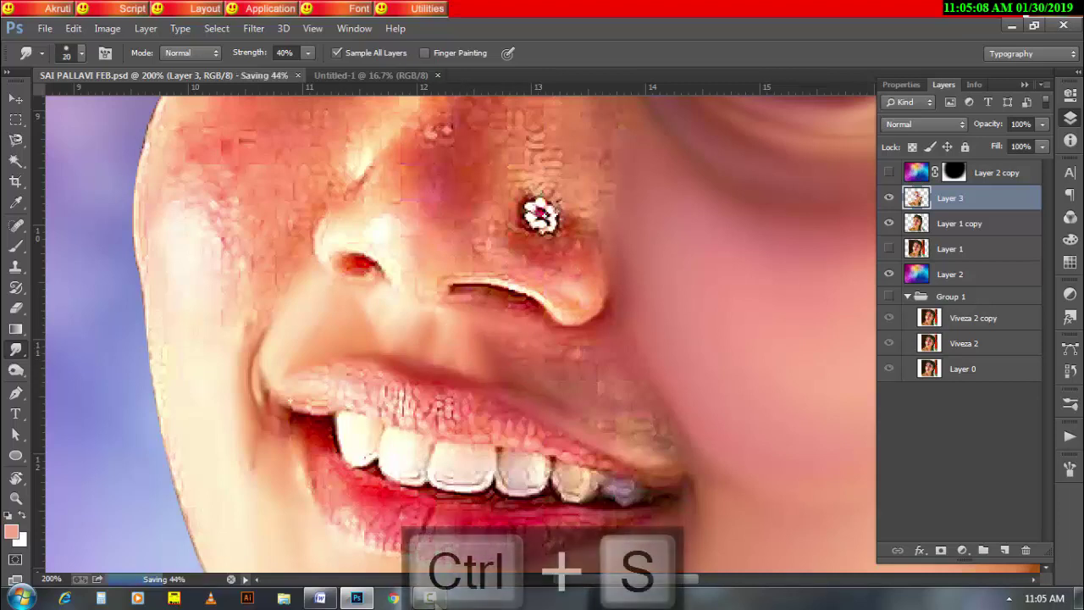
left_click_drag(649, 425, 542, 397)
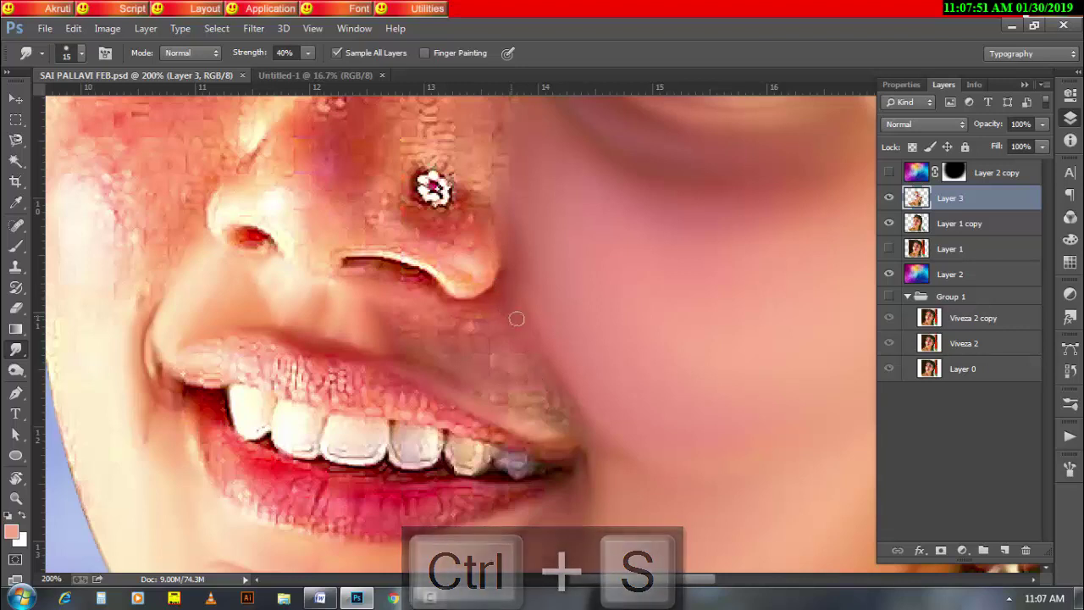
left_click_drag(516, 317, 534, 357)
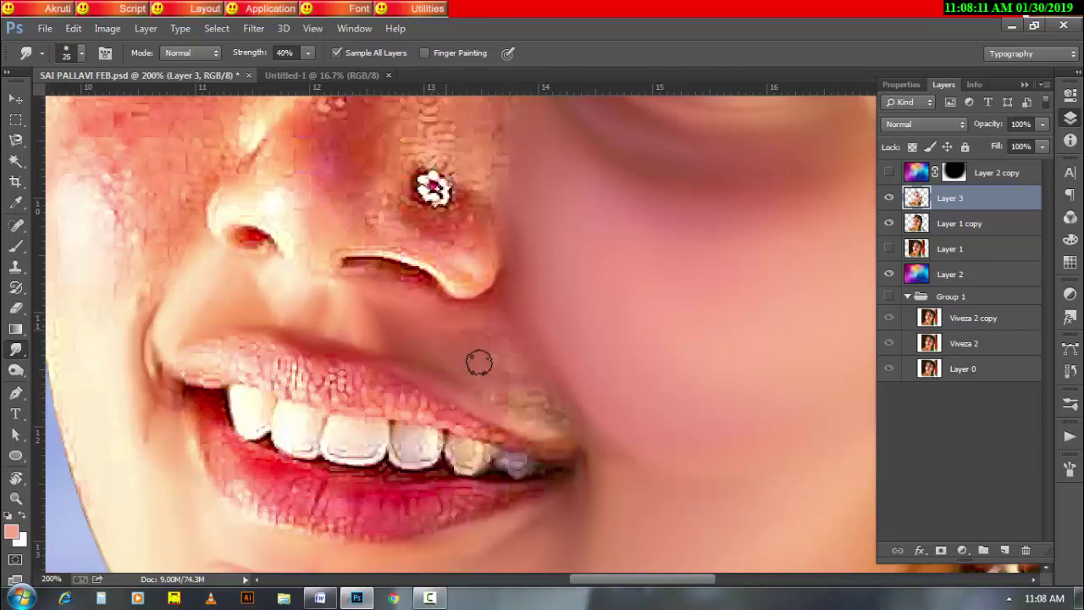
key("bracketright")
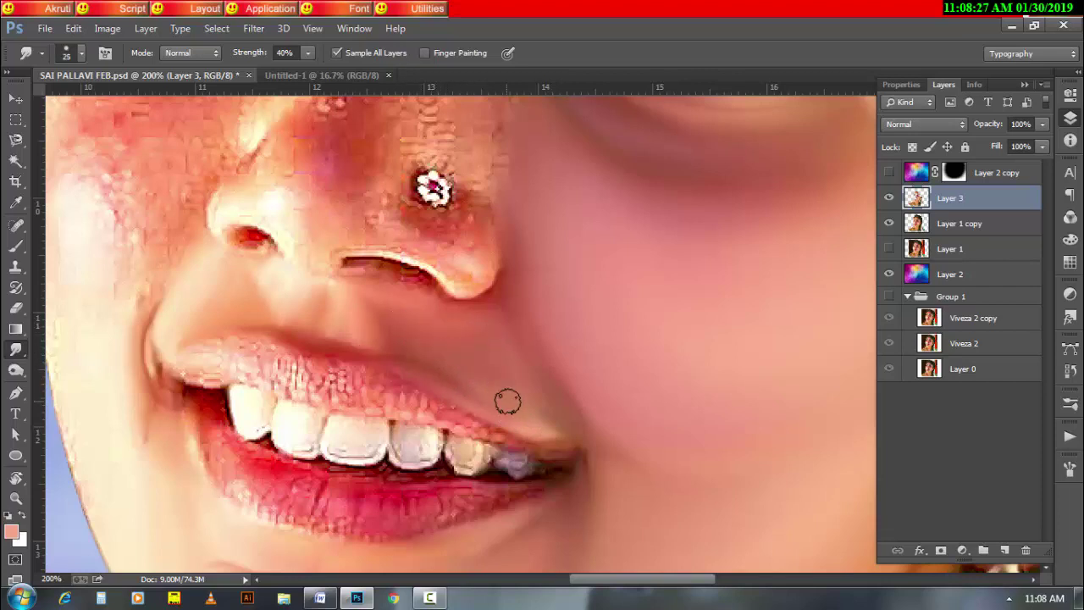
key("bracketleft")
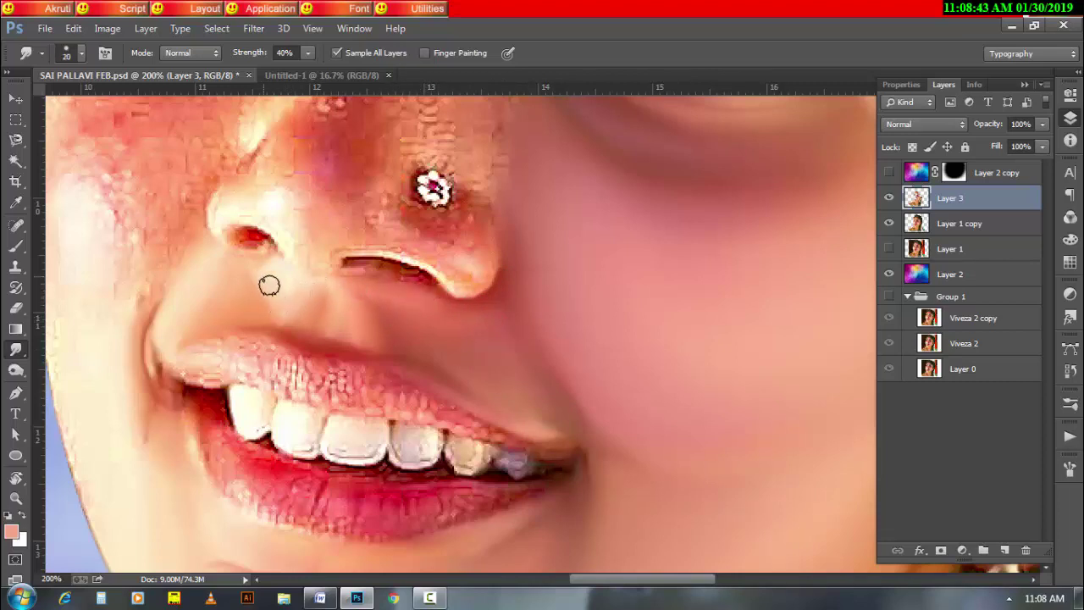
left_click_drag(269, 285, 271, 268)
scroll(387, 362, "down", 1)
Smudge the red and dark nostril edges into the surrounding skin with a 10–20 brush
scroll(406, 416, "up", 2)
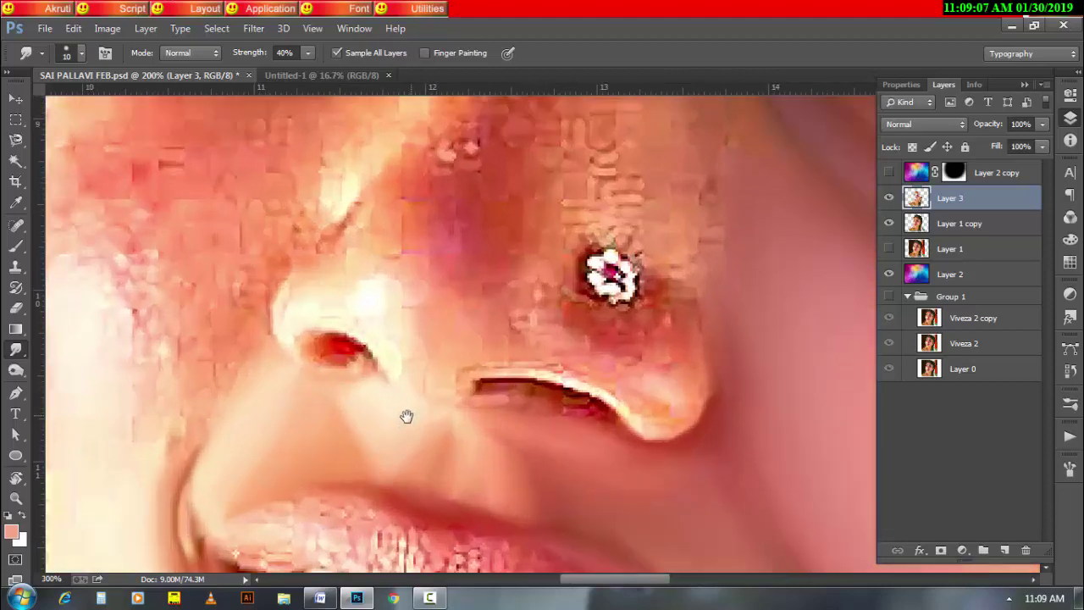
mouse_move(317, 339)
left_mouse_down()
mouse_move(314, 358)
mouse_move(350, 370)
left_mouse_up()
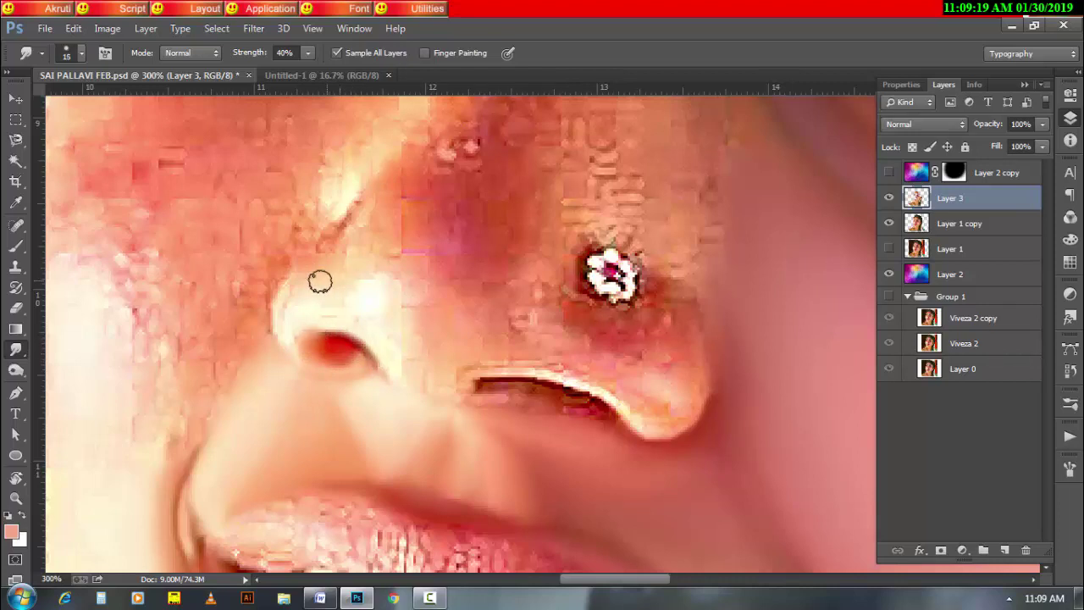
key("bracketleft")
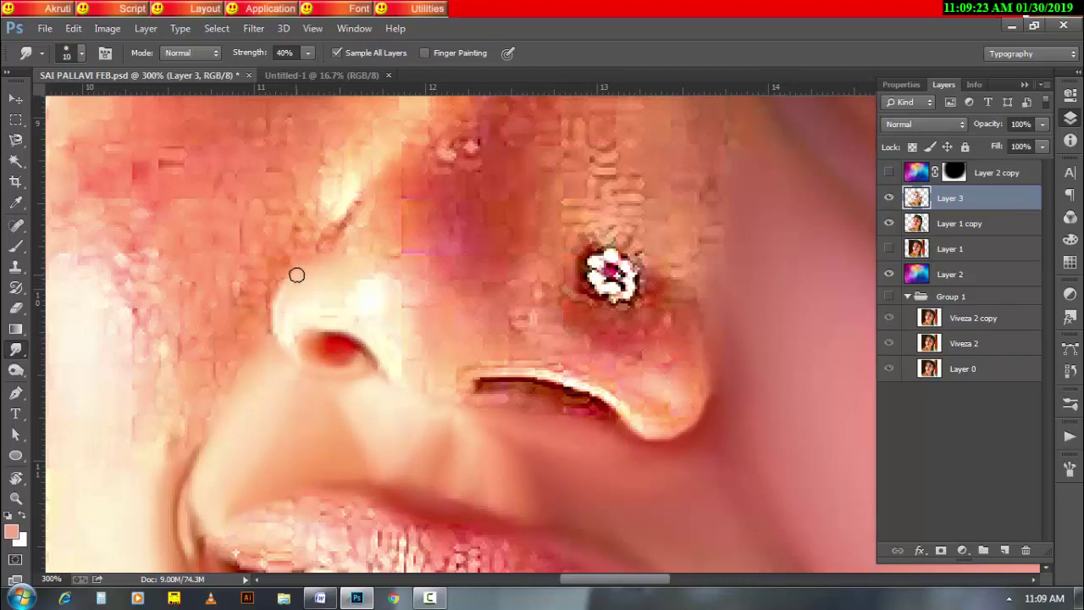
key("bracketright")
key("bracketleft")
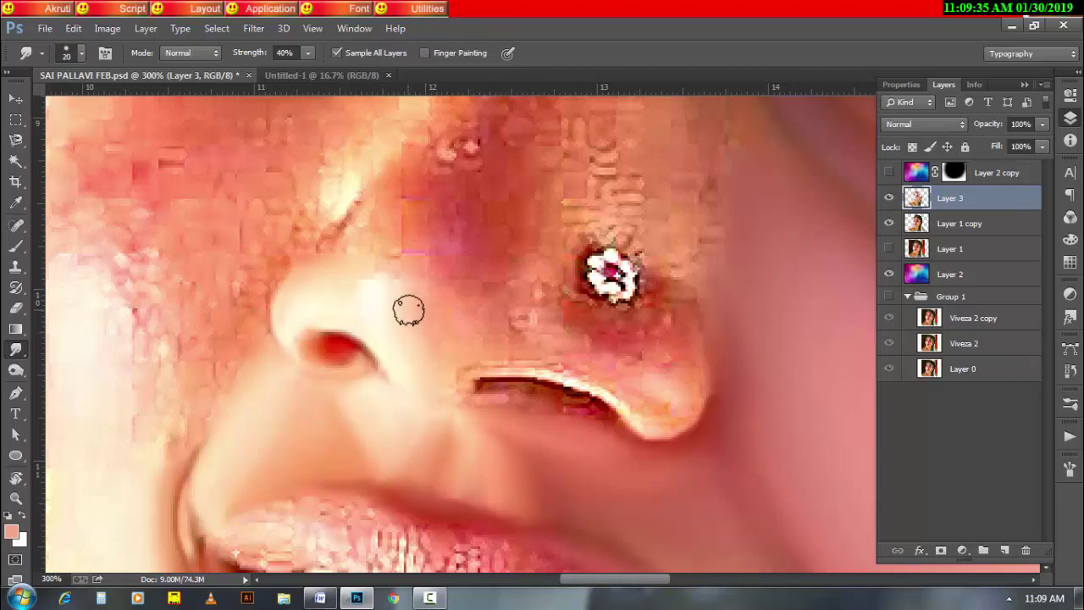
key("bracketright")
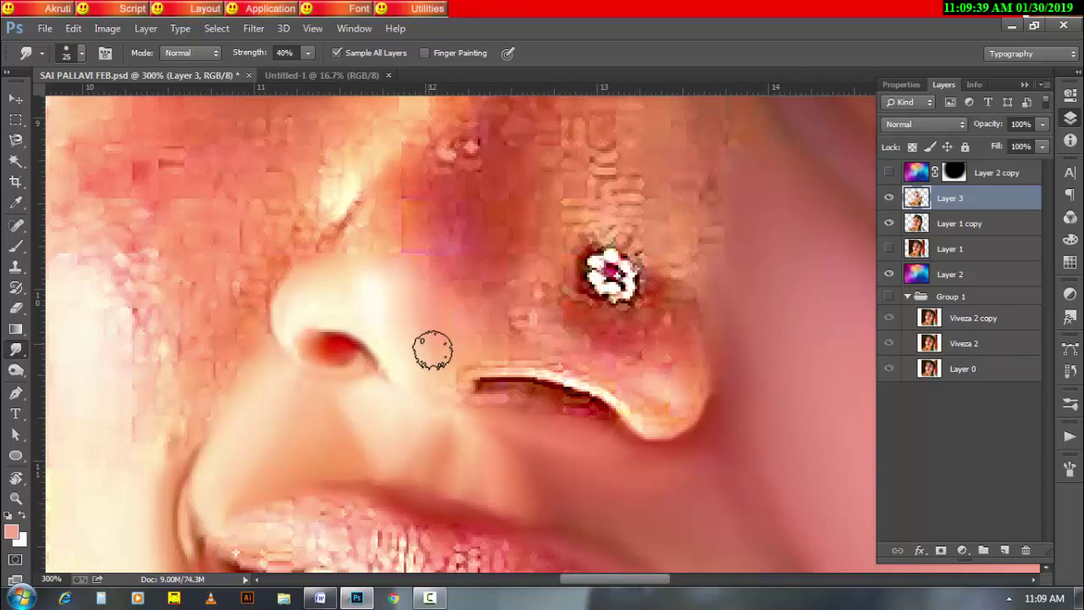
key("bracketleft")
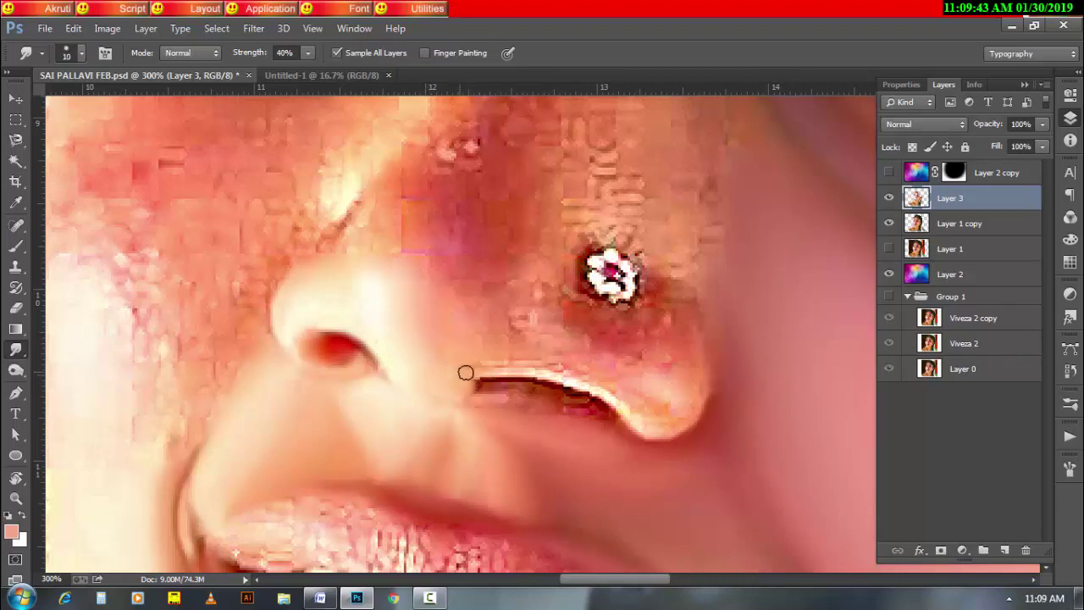
key("bracketright")
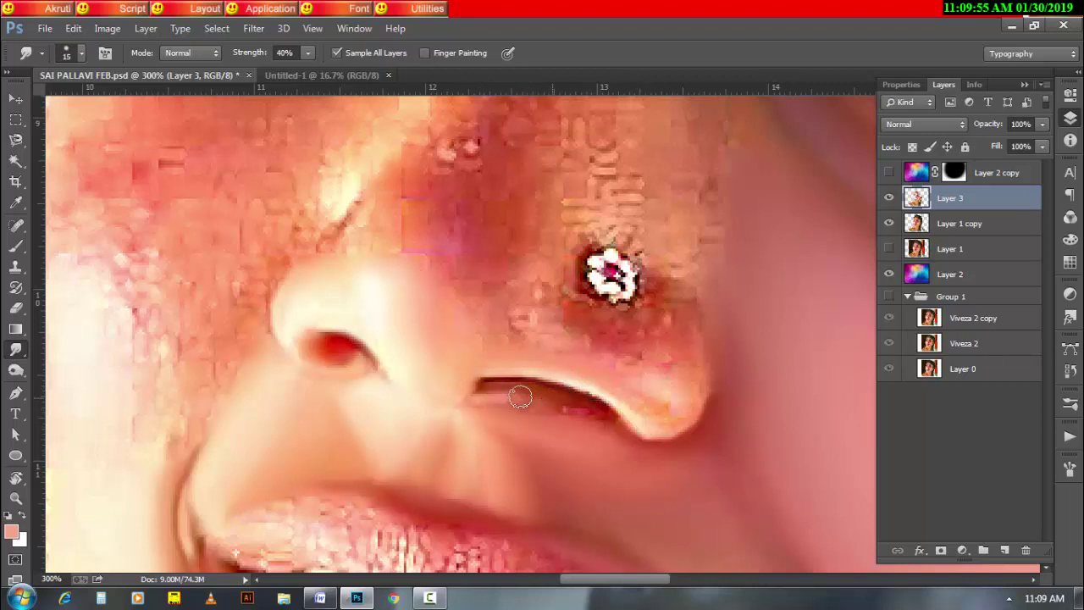
left_click_drag(520, 397, 507, 394)
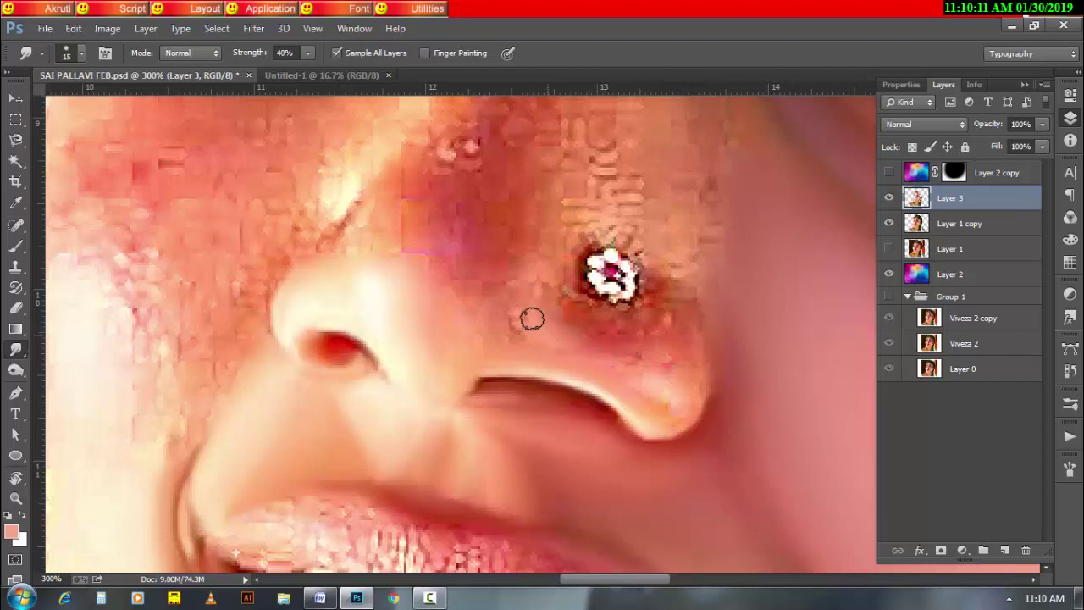
Smooth the skin below-left of the nose stud, leaving the brush at 15
left_click_drag(600, 321, 622, 321)
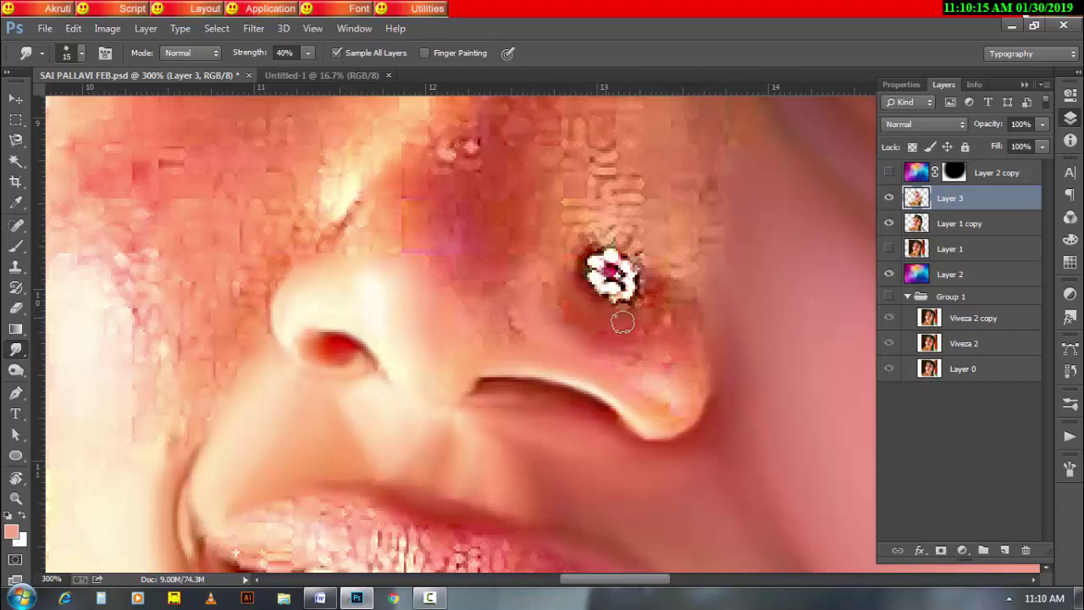
key("bracketright")
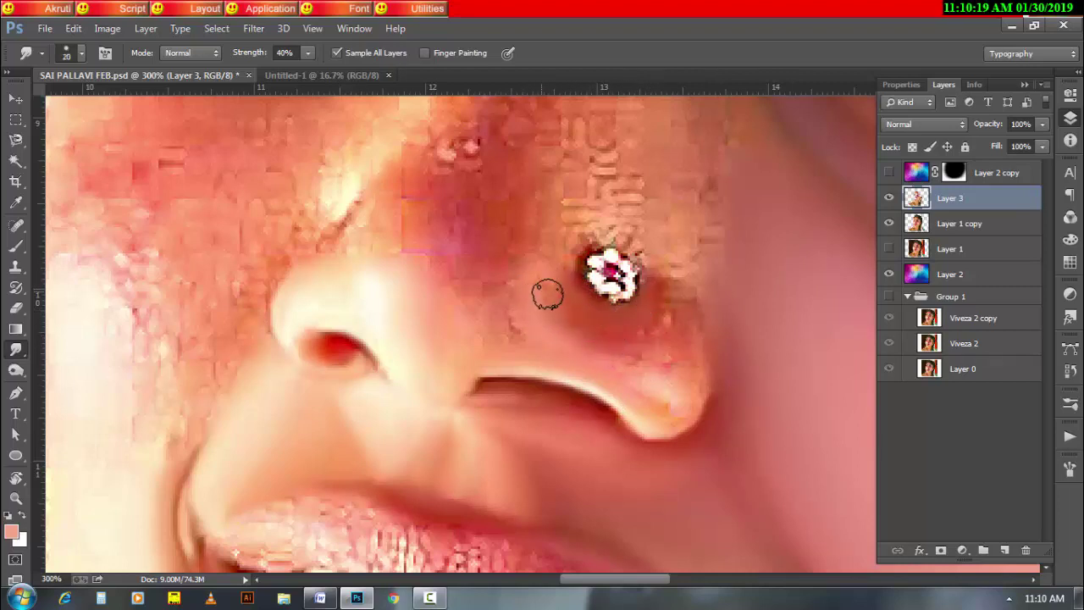
key("bracketleft")
key("bracketleft")
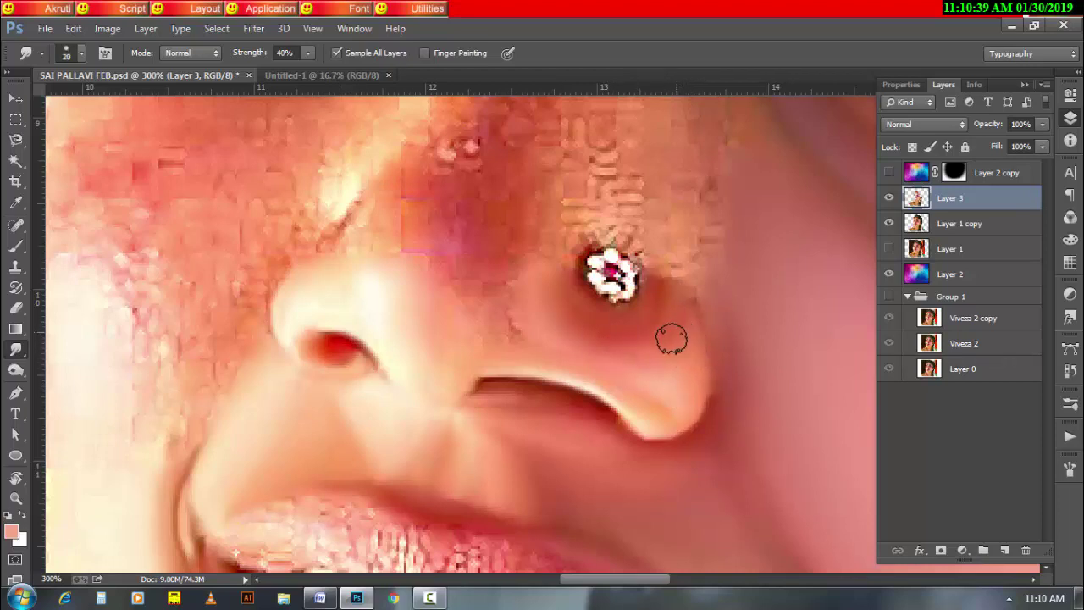
key("bracketright")
key("bracketleft")
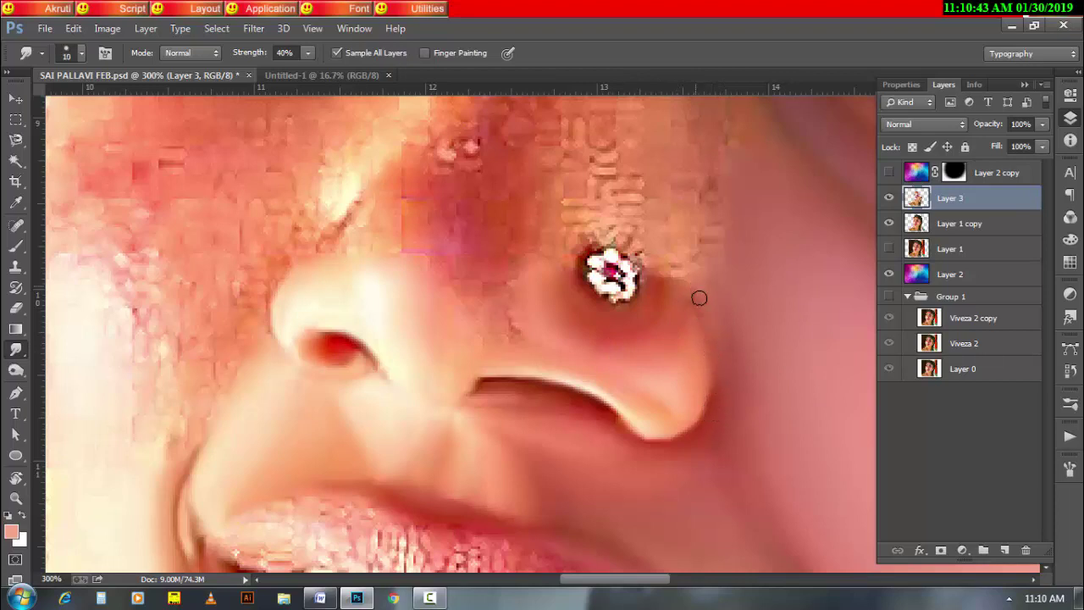
key("bracketright")
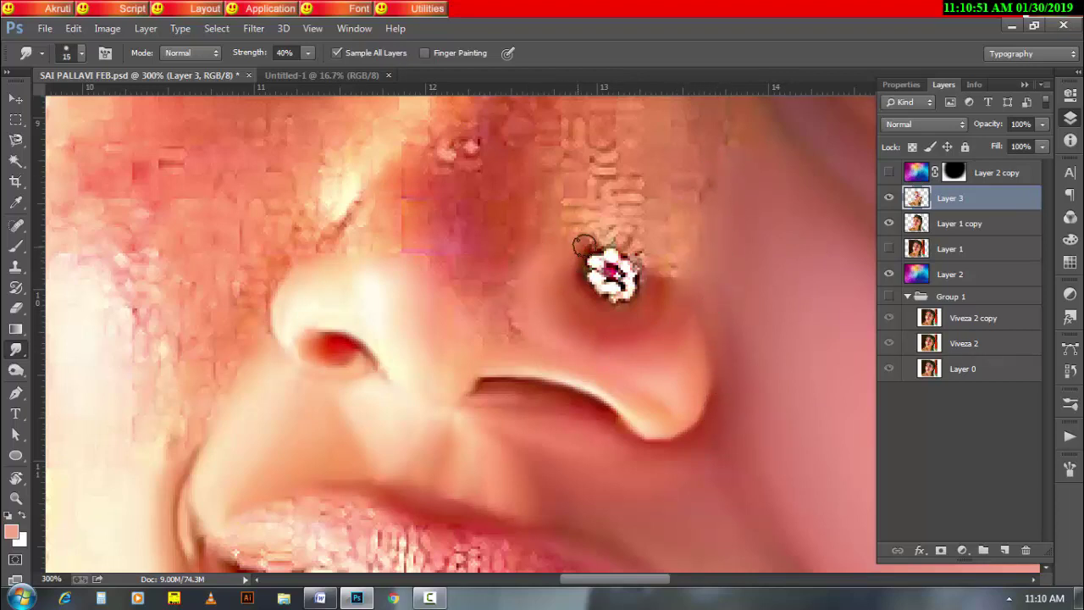
key("bracketleft")
key("bracketleft")
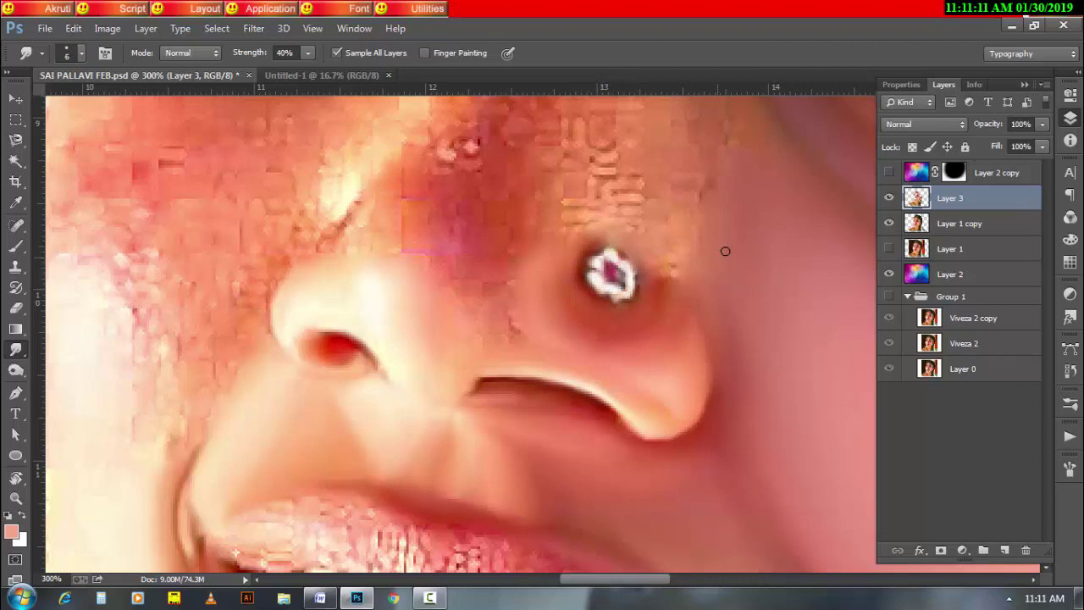
Blend the pink blotch on the side of the nose with a 30 smudge brush
scroll(584, 211, "up", 3)
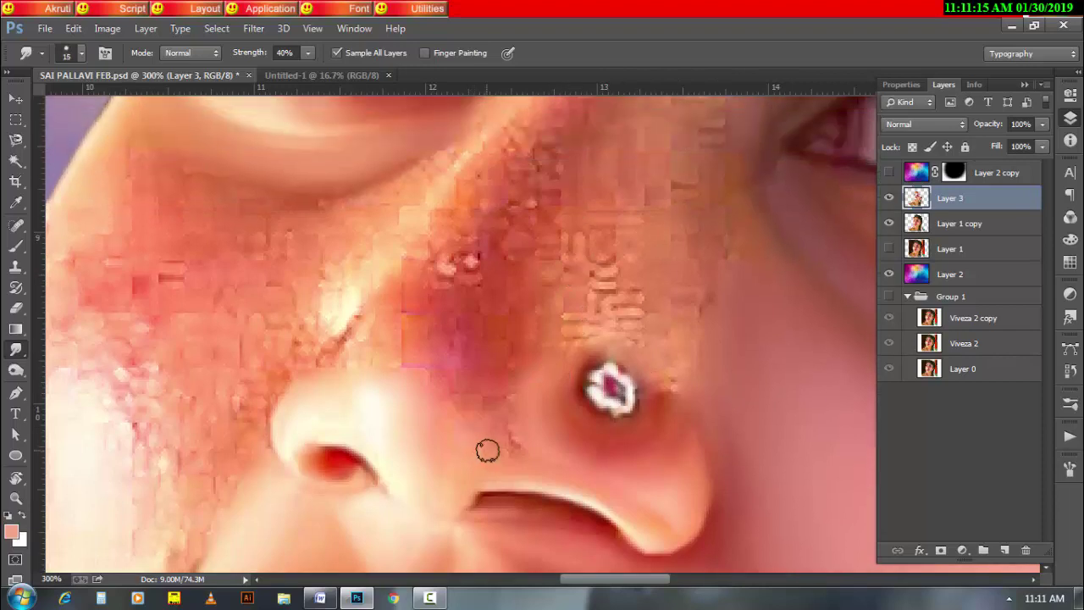
key("bracketright")
key("bracketright")
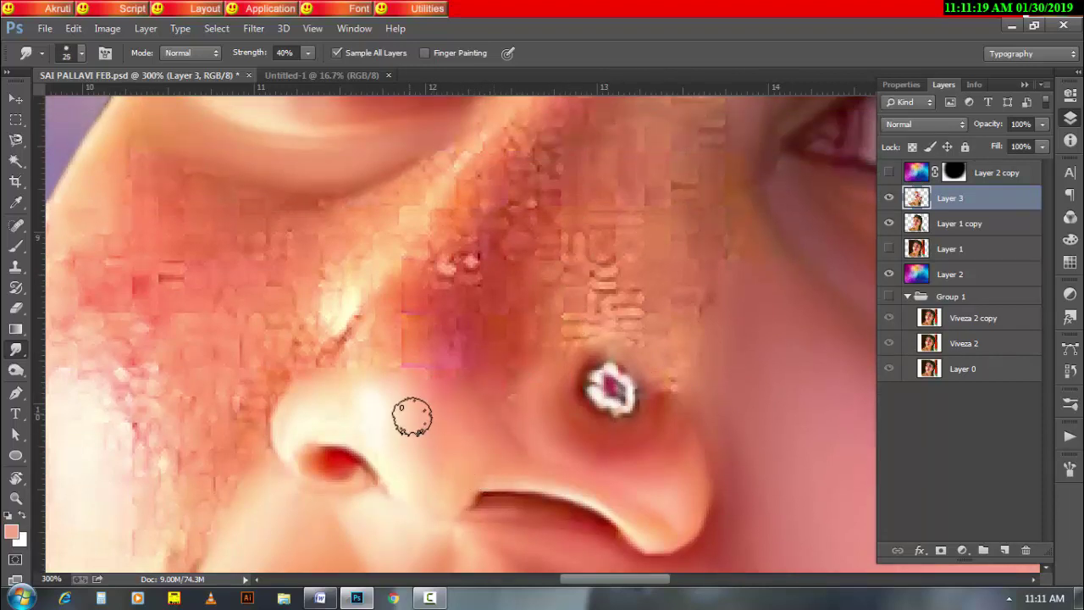
key("bracketright")
left_click_drag(423, 331, 431, 277)
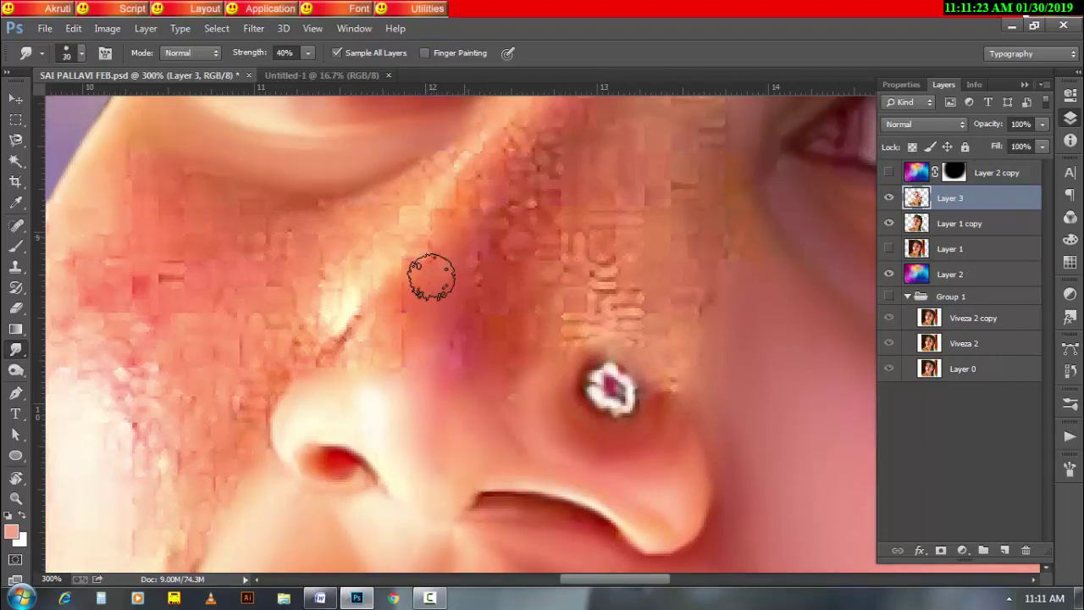
key("bracketleft")
key("bracketleft")
key("bracketleft")
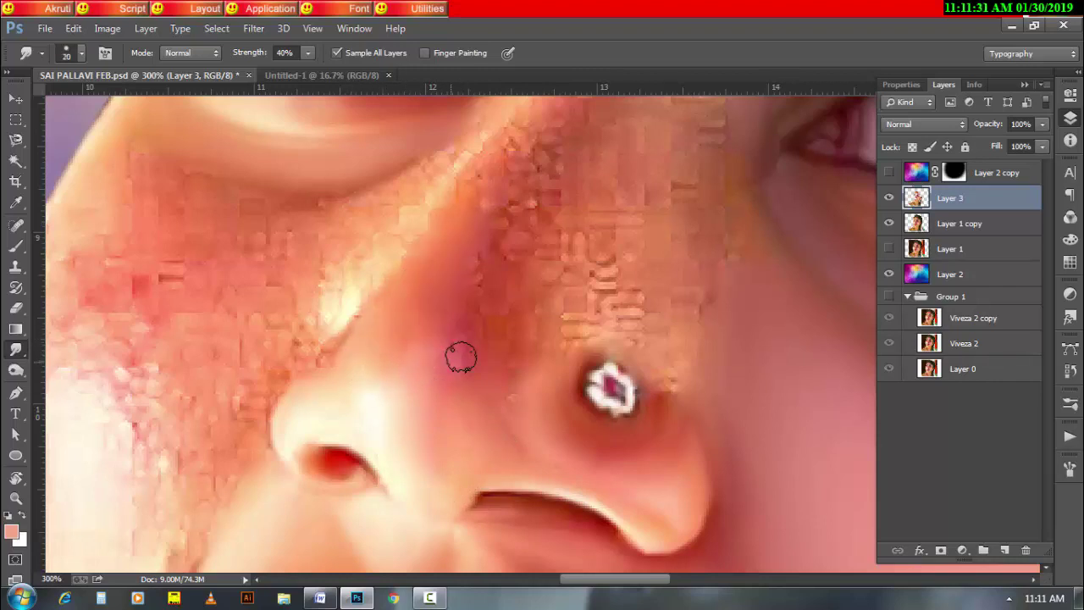
key("bracketright")
Smooth the blotchy texture beside the nose with a 25 brush, ending at size 30
key("bracketright")
scroll(559, 287, "up", 2)
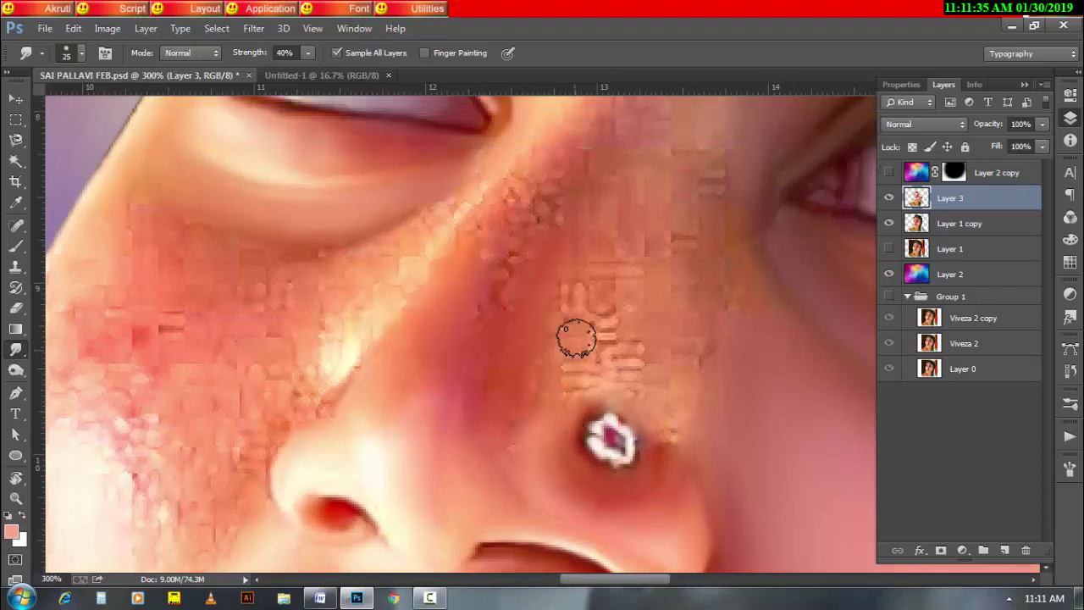
scroll(542, 330, "up", 3)
key("bracketright")
mouse_move(515, 326)
left_mouse_down()
mouse_move(559, 259)
mouse_move(467, 363)
mouse_move(497, 361)
left_mouse_up()
key("bracketright")
key("bracketleft")
key("bracketleft")
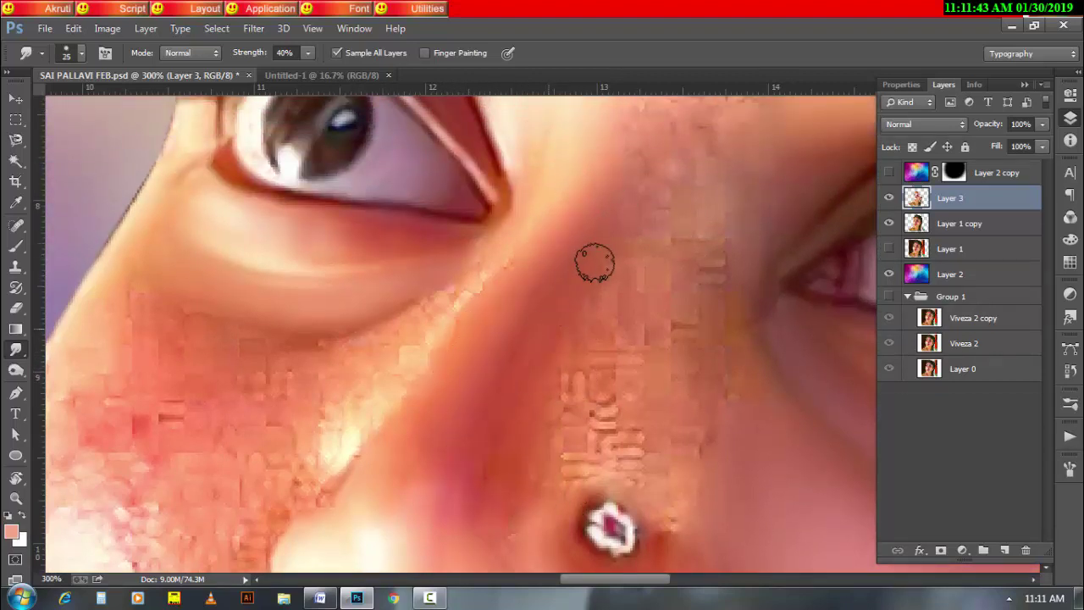
key("bracketright")
Smooth the blotchy skin between the nose and right eye, then pan to the eye area
mouse_move(679, 279)
left_mouse_down()
mouse_move(649, 225)
mouse_move(682, 296)
mouse_move(706, 198)
mouse_move(659, 211)
mouse_move(709, 281)
left_mouse_up()
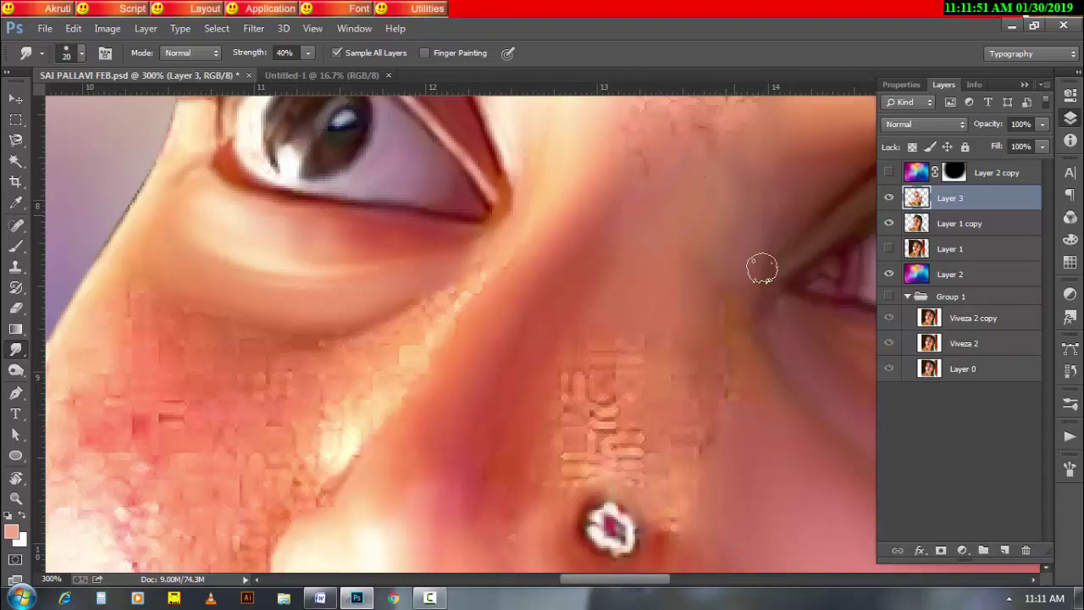
left_click_drag(815, 256, 601, 228)
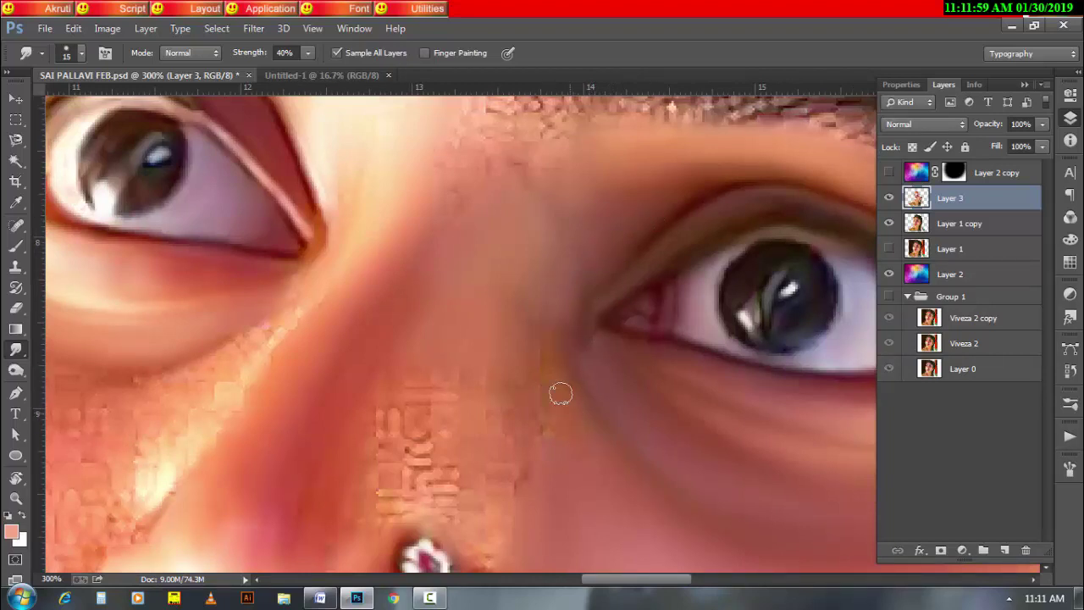
scroll(511, 438, "down", 2)
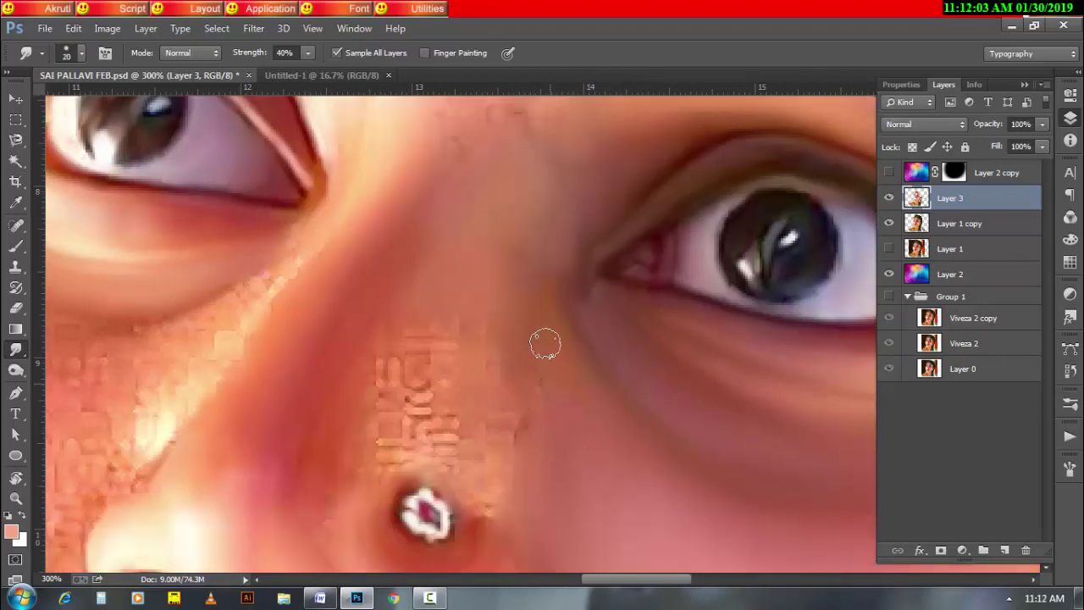
scroll(549, 377, "down", 2)
key("bracketright")
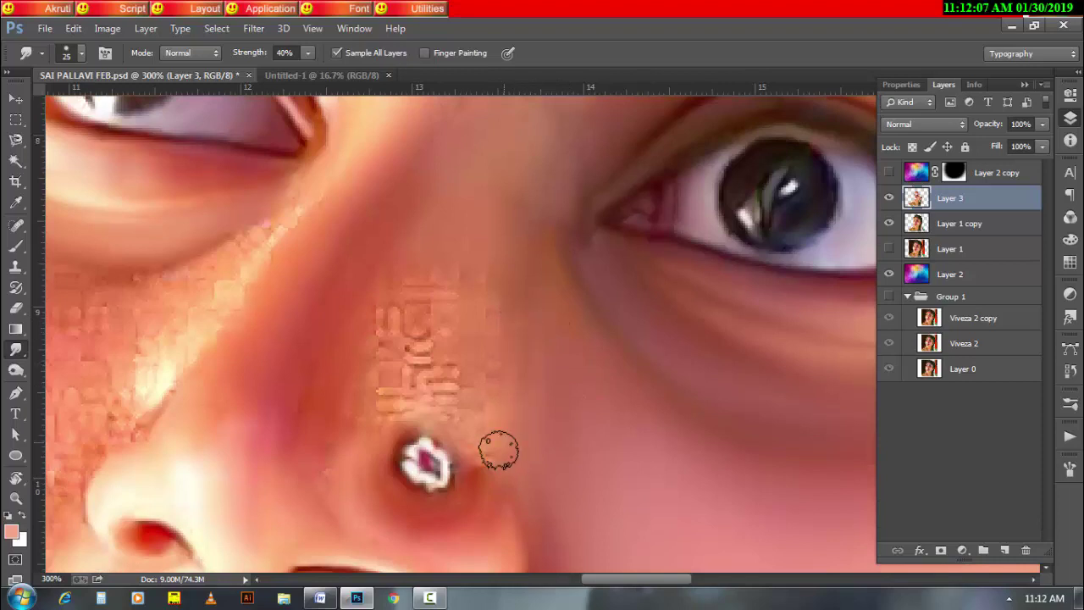
key("bracketright")
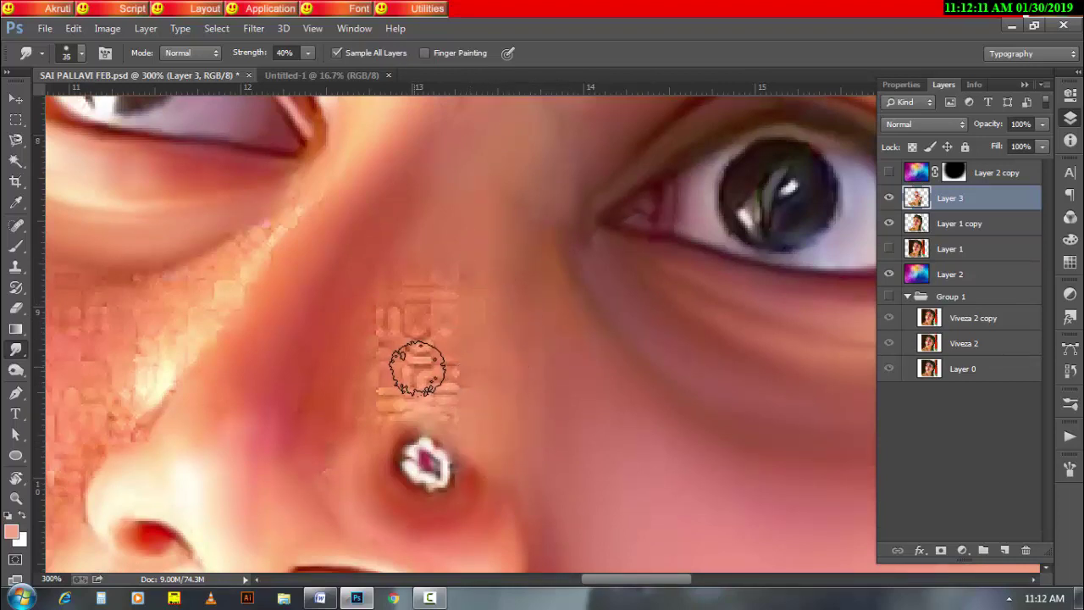
scroll(411, 381, "down", 1)
Smudge away the dotted texture on the nose and just above the nose stud
left_click_drag(430, 319, 411, 315)
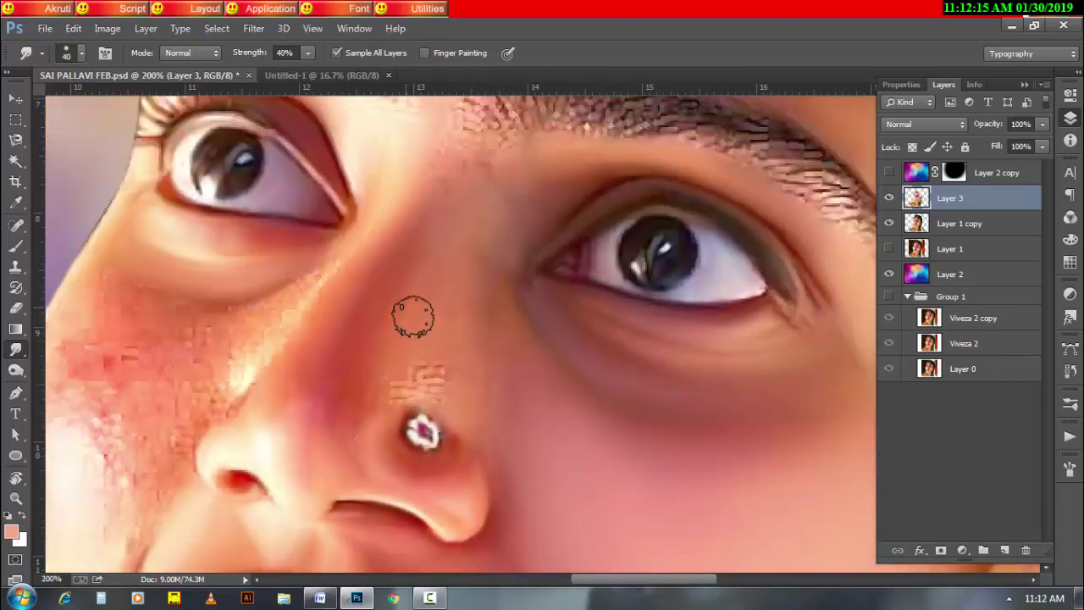
left_click_drag(412, 380, 426, 381)
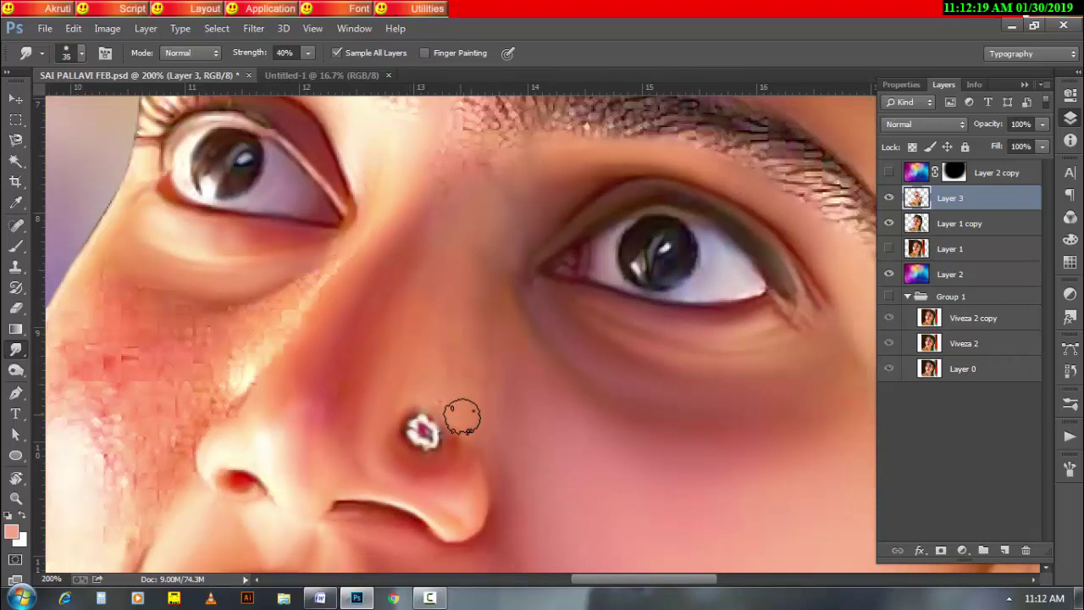
key("bracketleft")
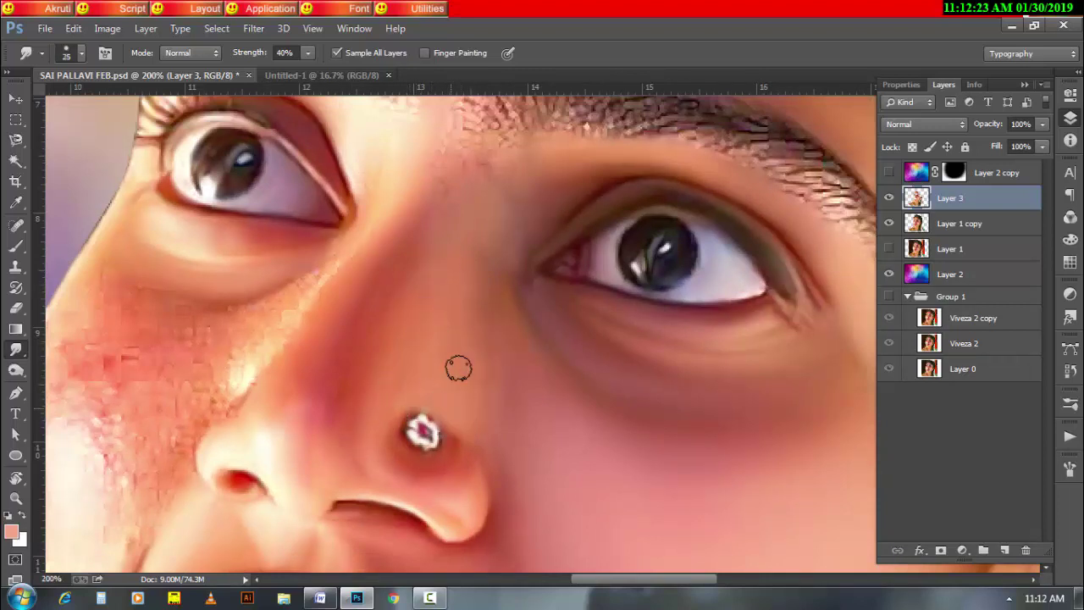
key("bracketleft")
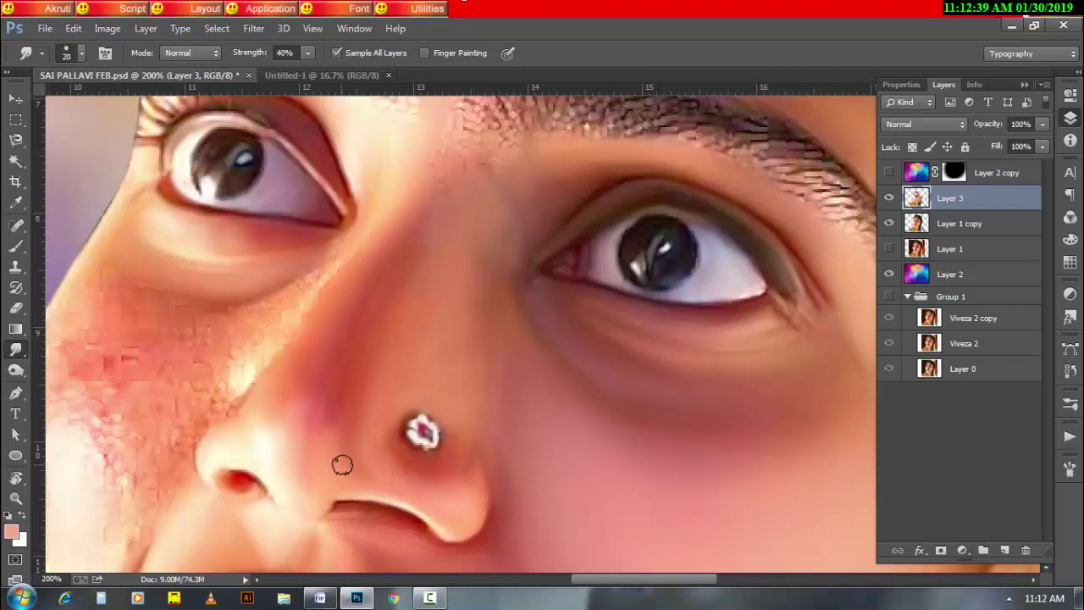
Set the smudge brush to 35 and rotate the canvas view nearly upside down
key("bracketright")
key("bracketright")
key("bracketright")
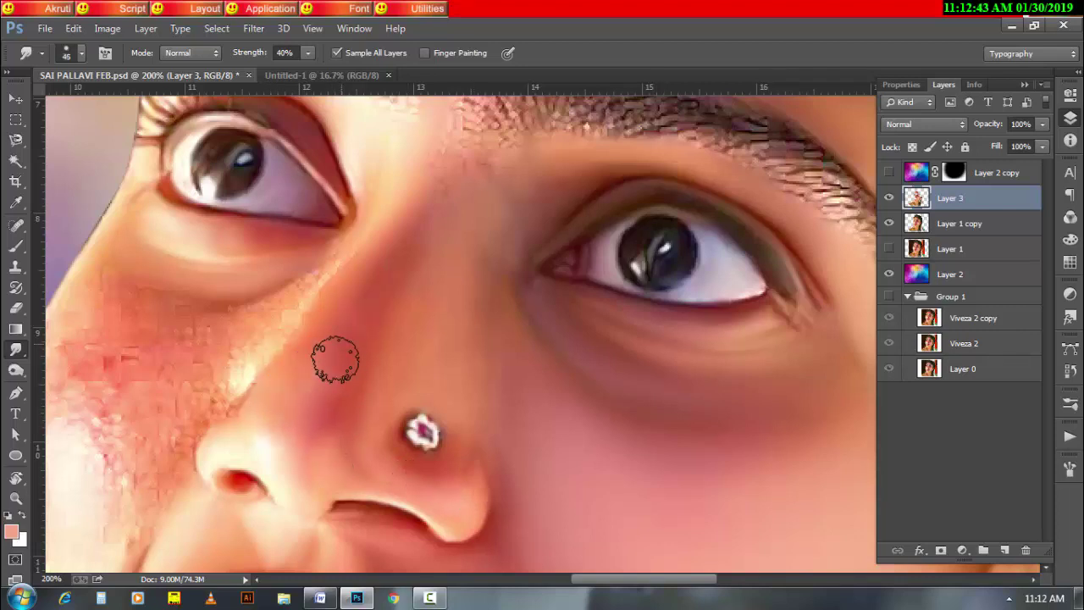
key("bracketleft")
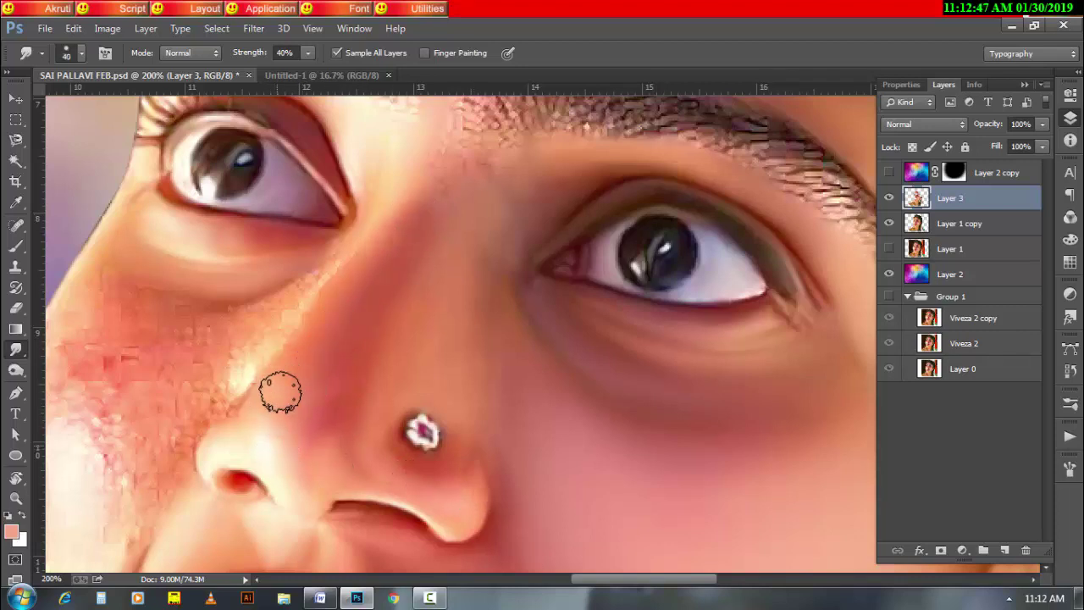
key("bracketleft")
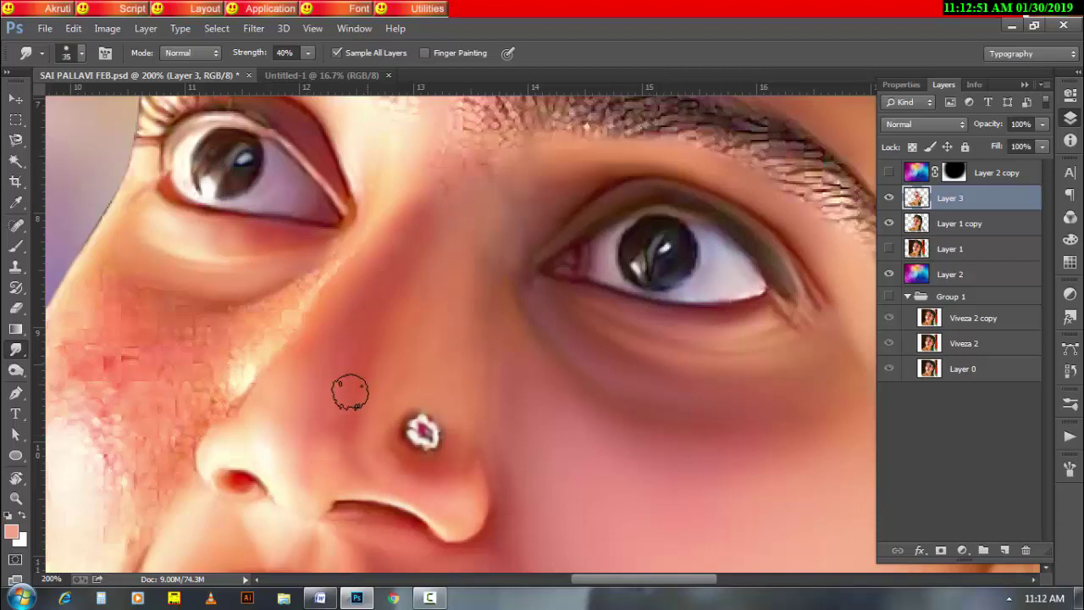
key("r")
mouse_move(377, 368)
left_mouse_down()
mouse_move(295, 212)
mouse_move(552, 484)
left_mouse_up()
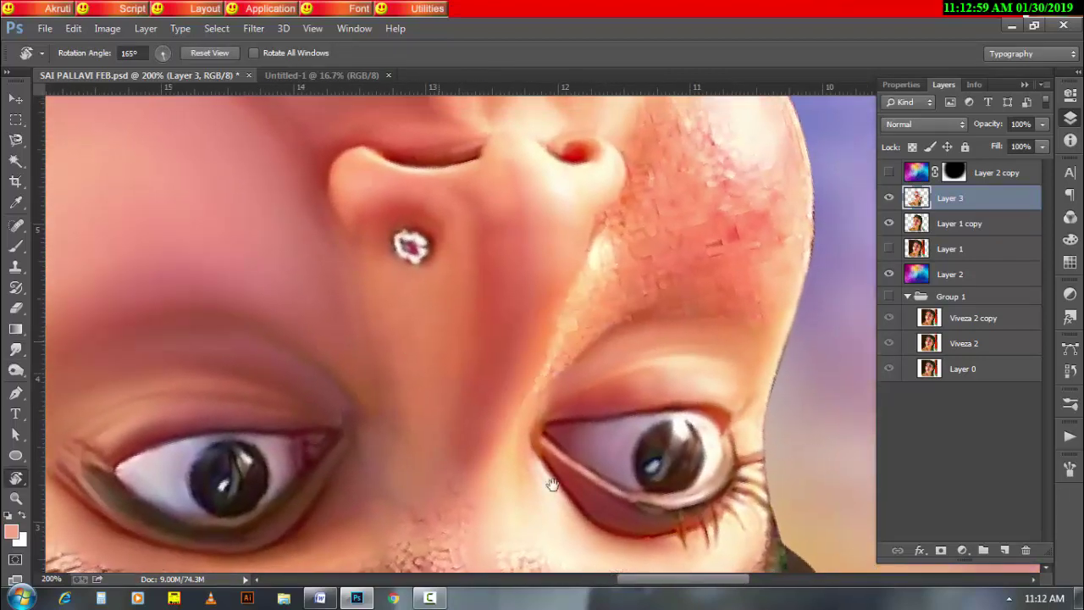
Return to the Smudge tool, sizing the brush from 40 down to 20 around the nose tip
key("r")
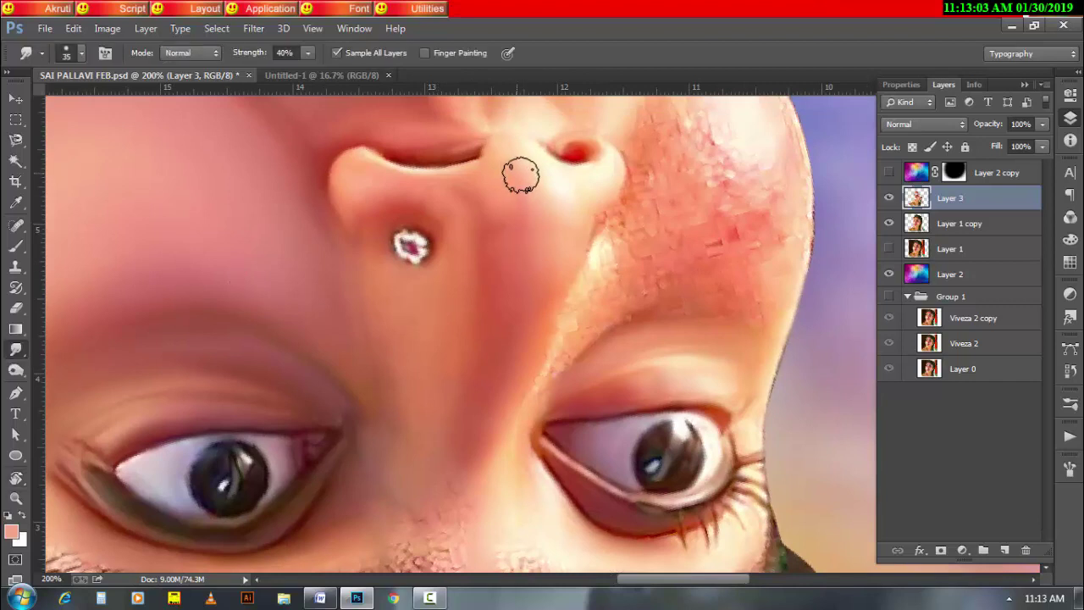
key("bracketright")
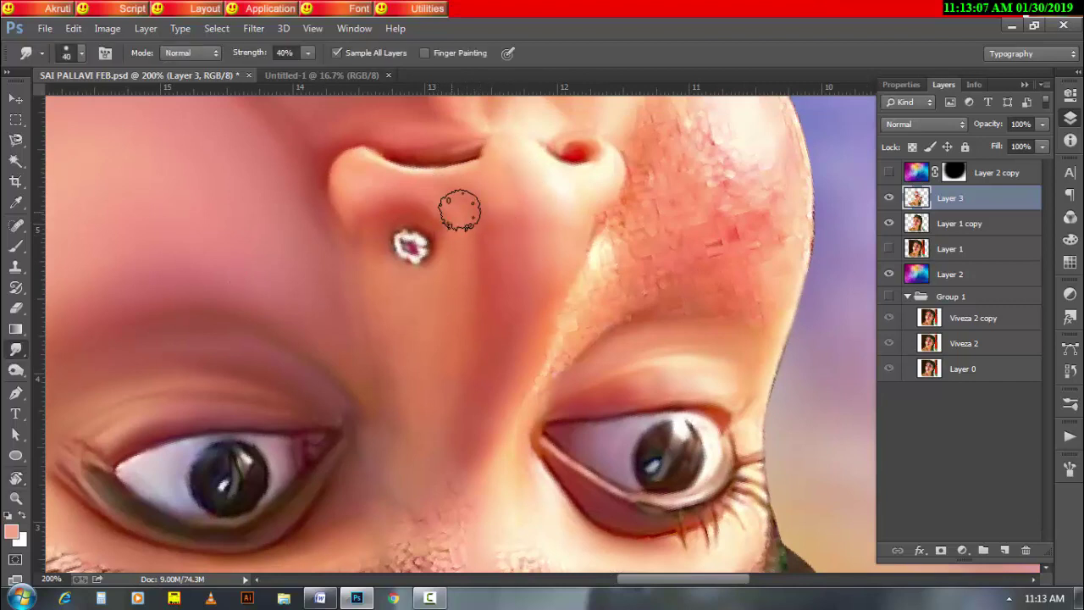
key("bracketleft")
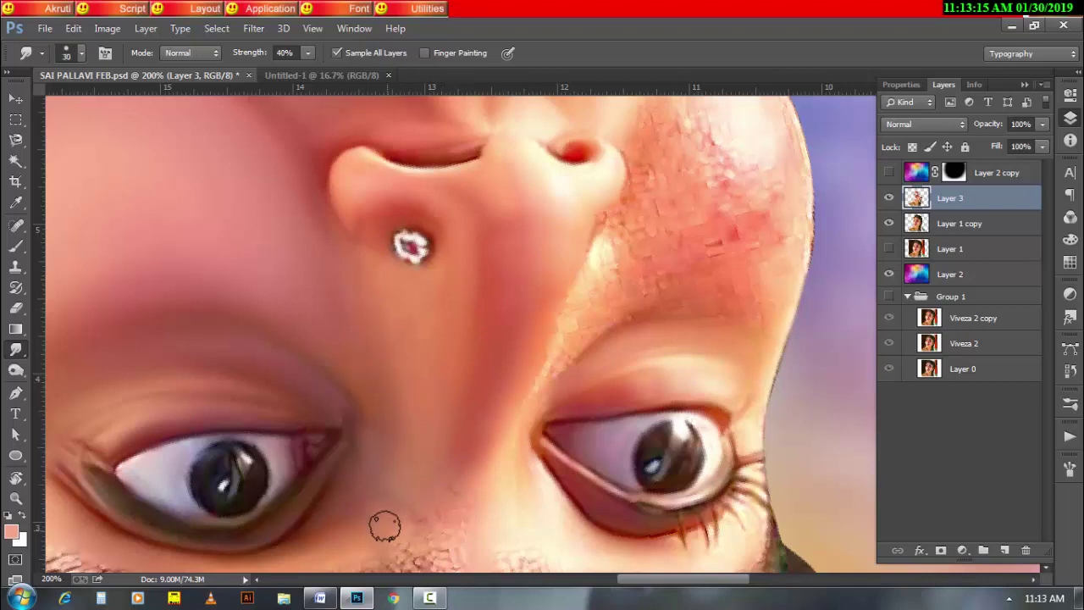
key("bracketright")
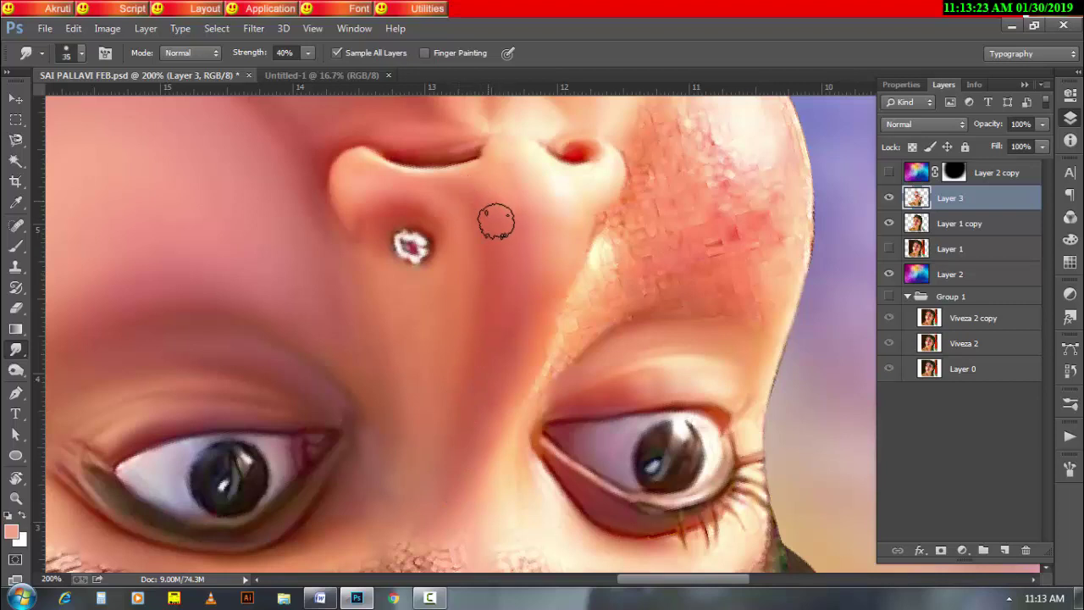
key("bracketleft")
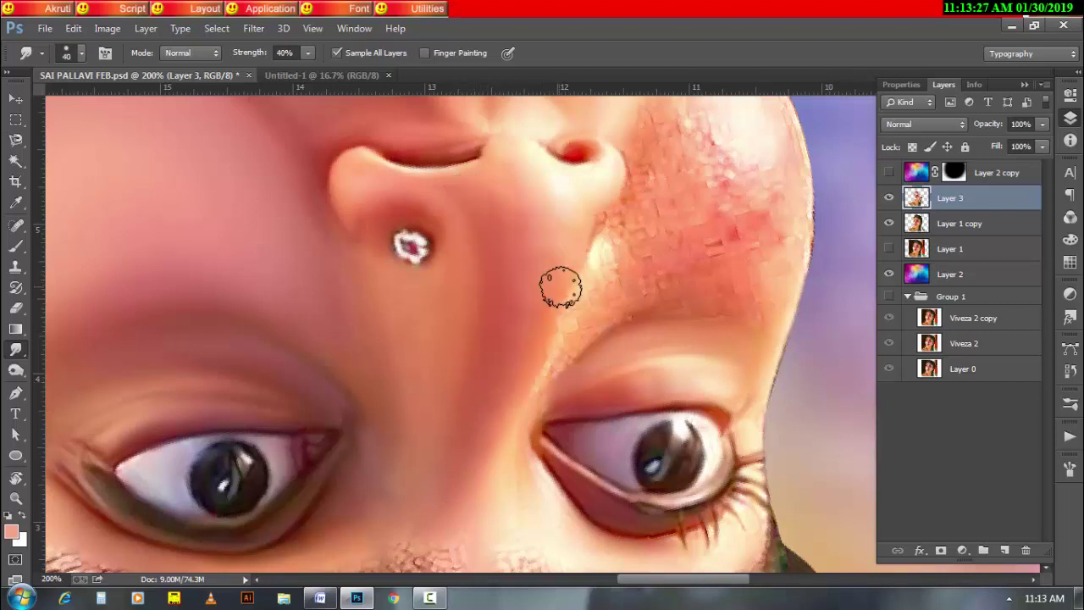
key("bracketright")
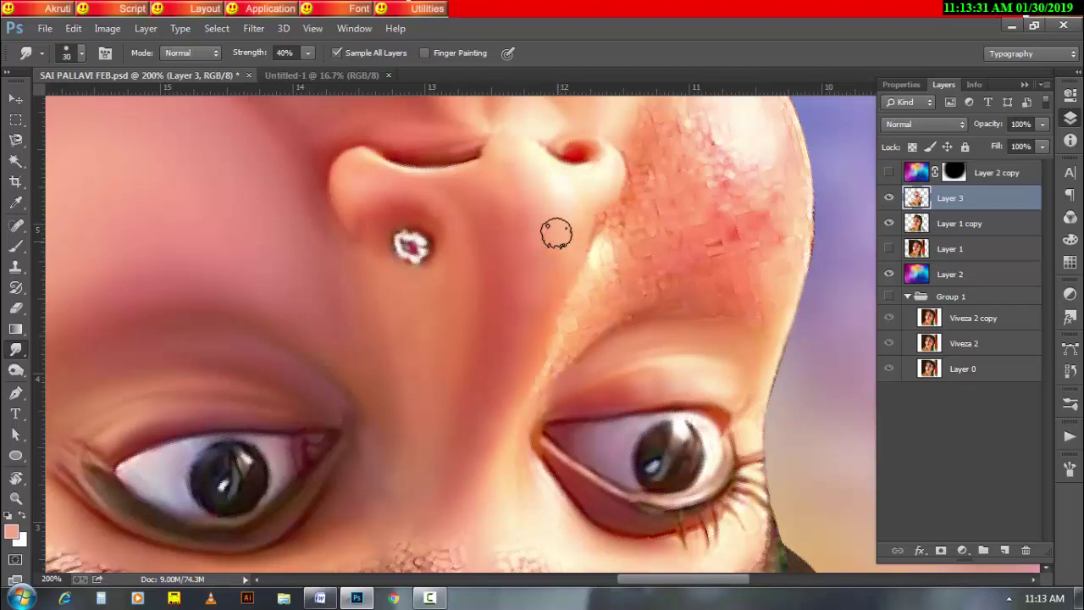
key("bracketleft")
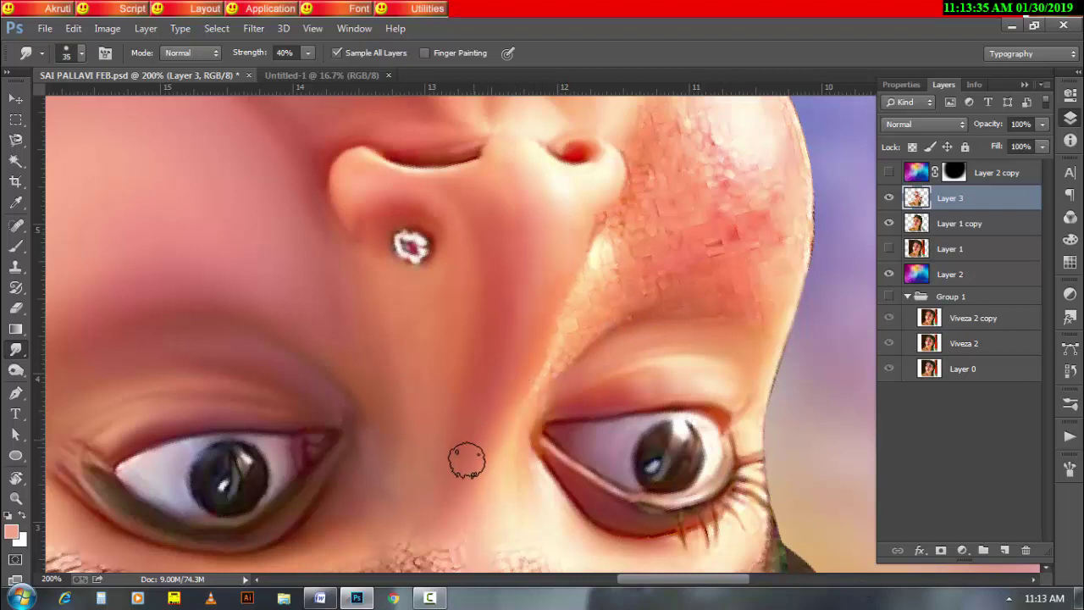
key("bracketleft")
scroll(535, 374, "down", 2)
scroll(534, 374, "down", 2)
key("bracketleft")
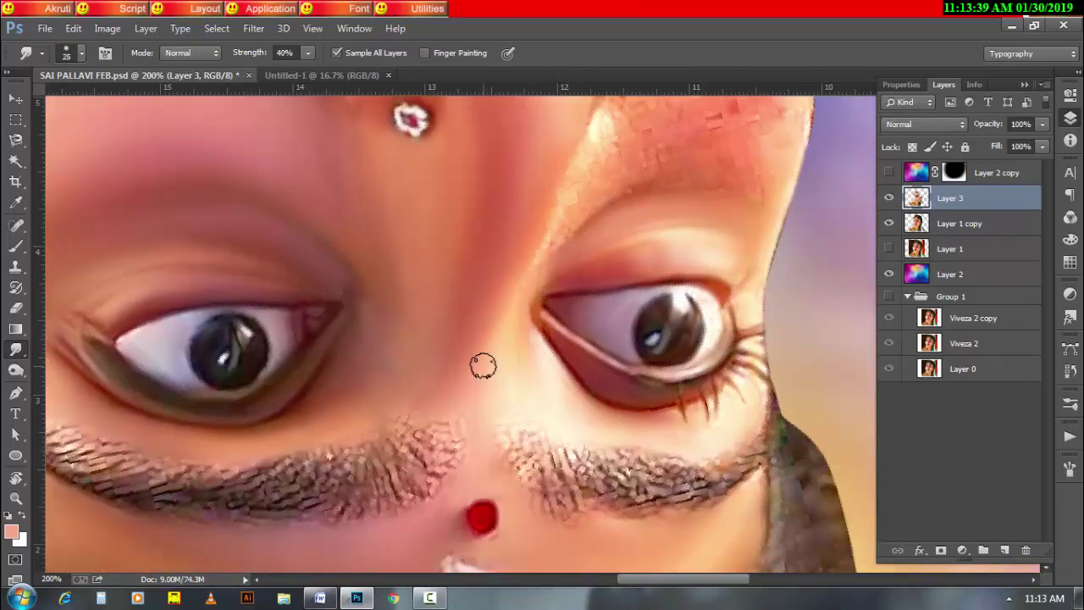
key("bracketleft")
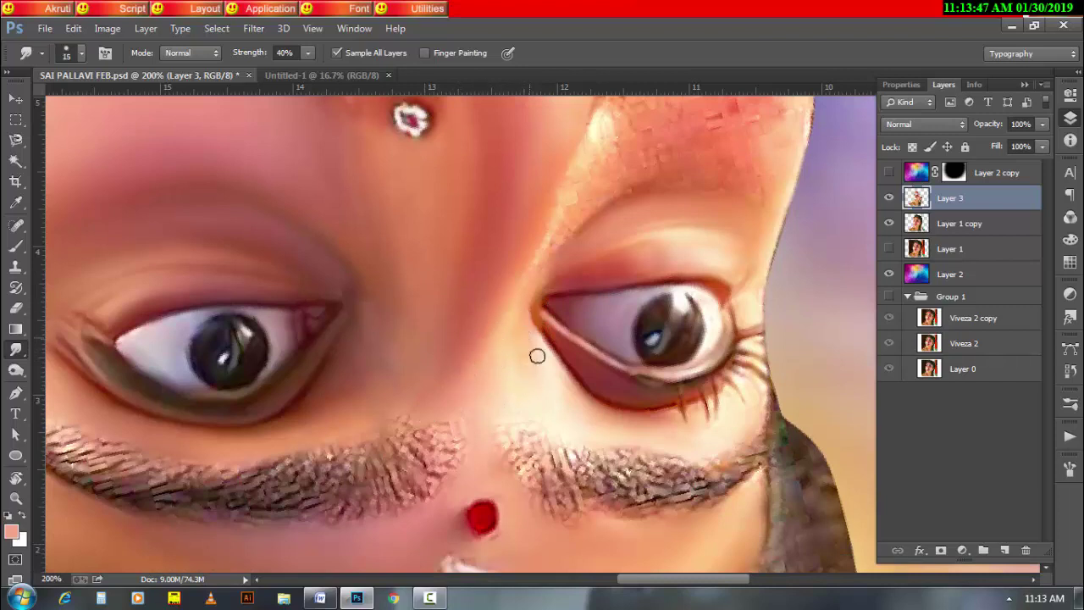
Smudge along the nostril crease with a 20 brush to define it
key("bracketright")
key("bracketright")
scroll(372, 255, "up", 3)
scroll(430, 359, "up", 2)
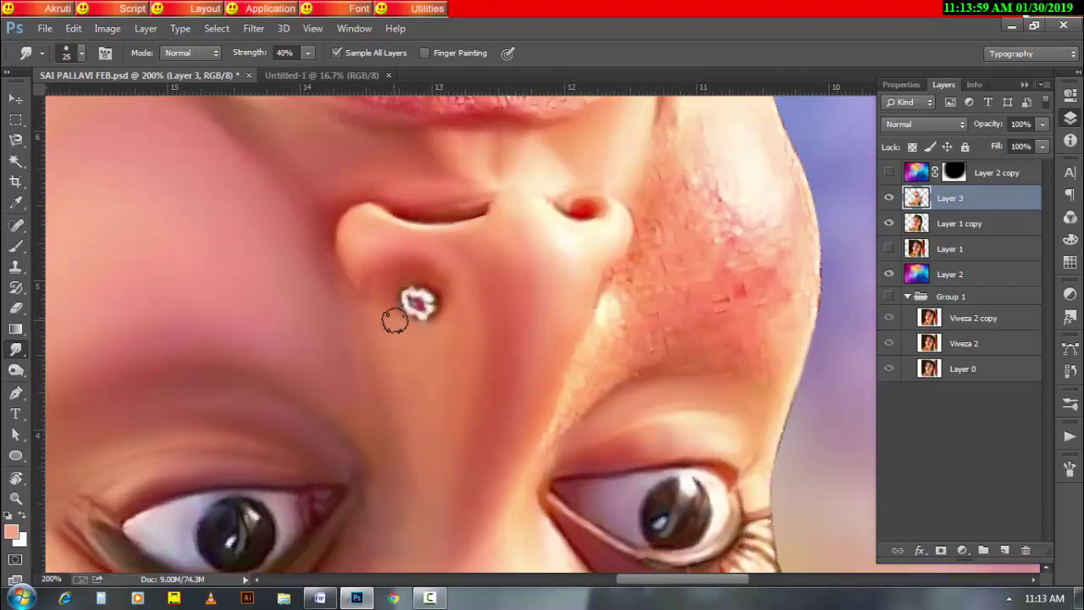
key("bracketleft")
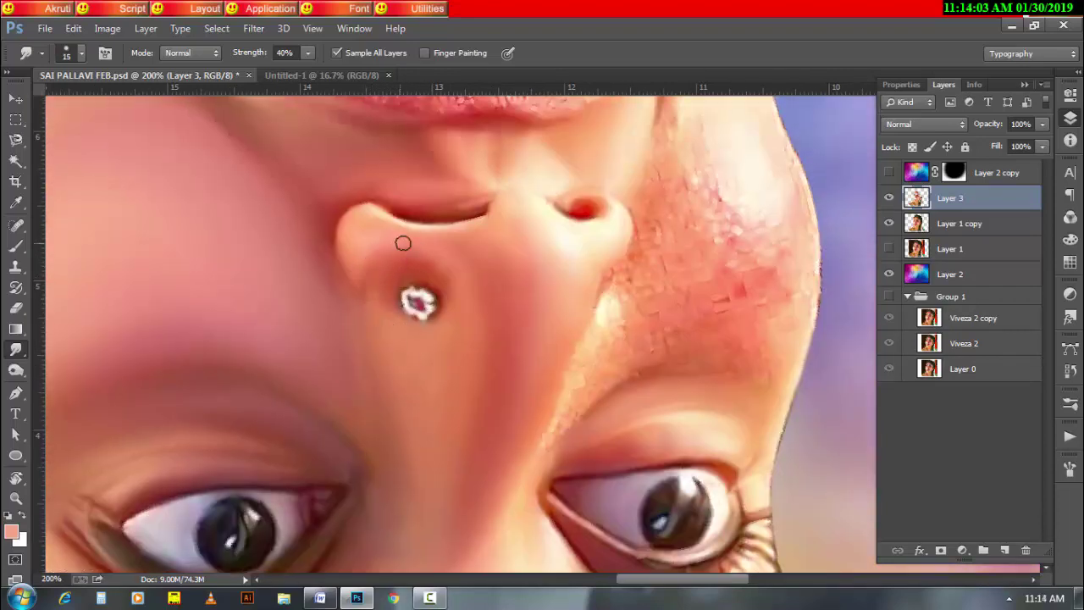
scroll(403, 243, "up", 1)
left_click_drag(408, 227, 465, 223)
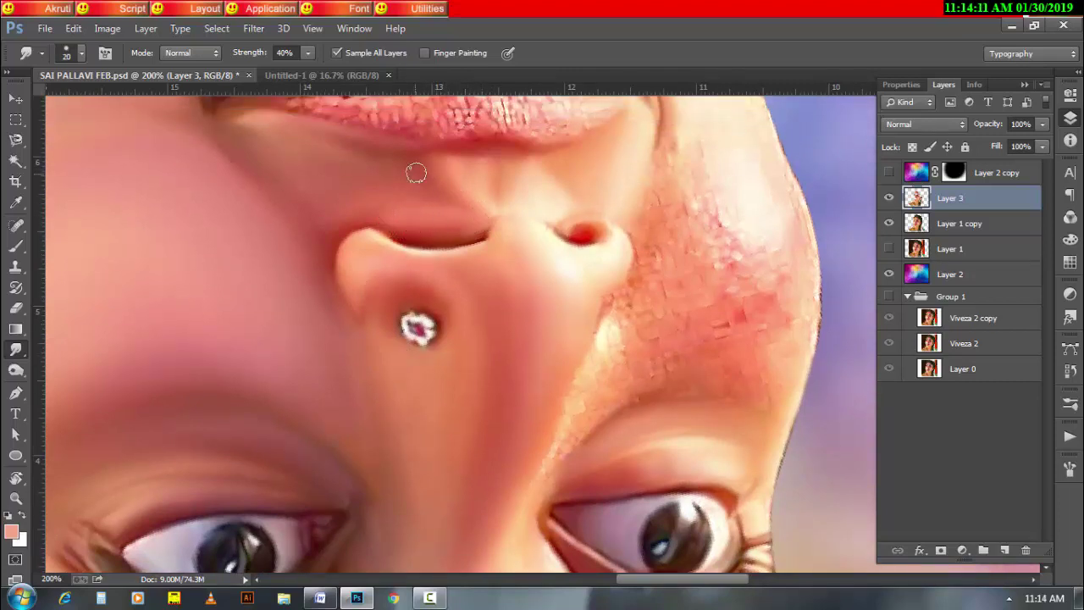
key("bracketleft")
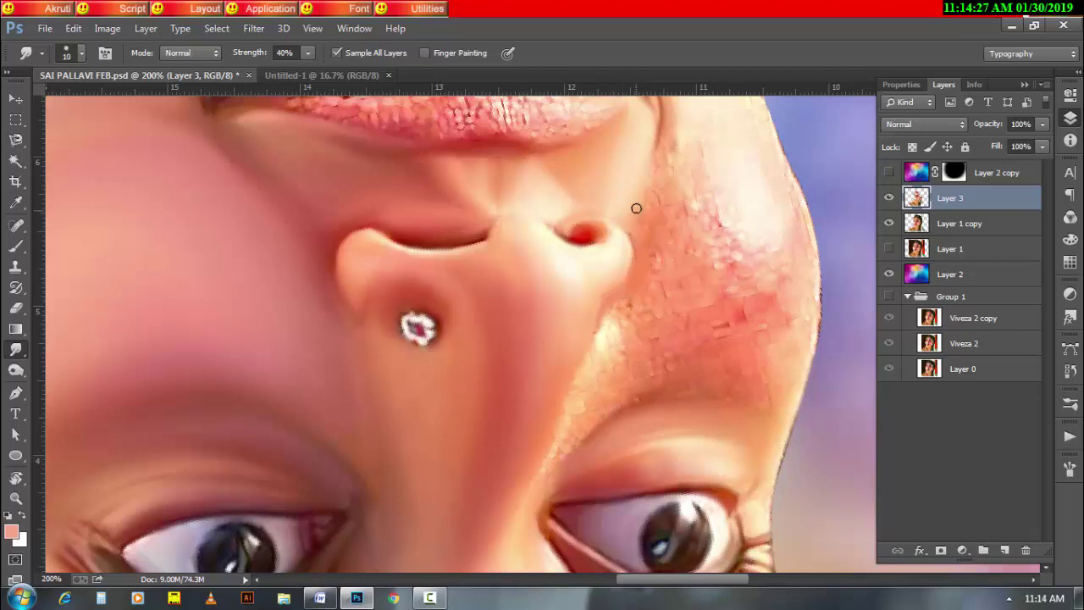
Soften the crease at the mouth corner with a 30 smudge brush
key("bracketleft")
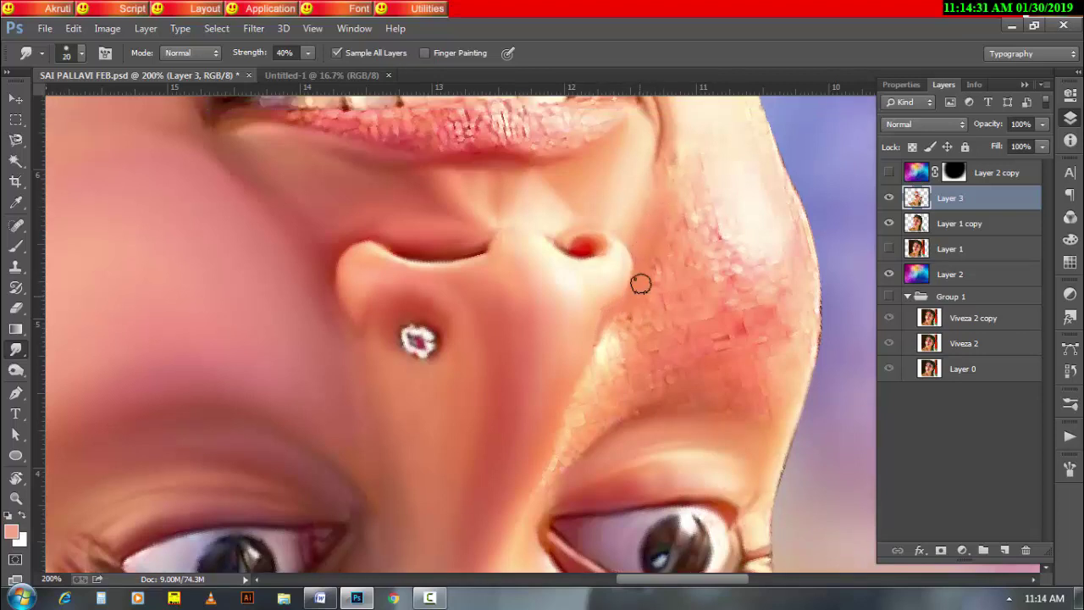
scroll(668, 213, "up", 3)
key("bracketright")
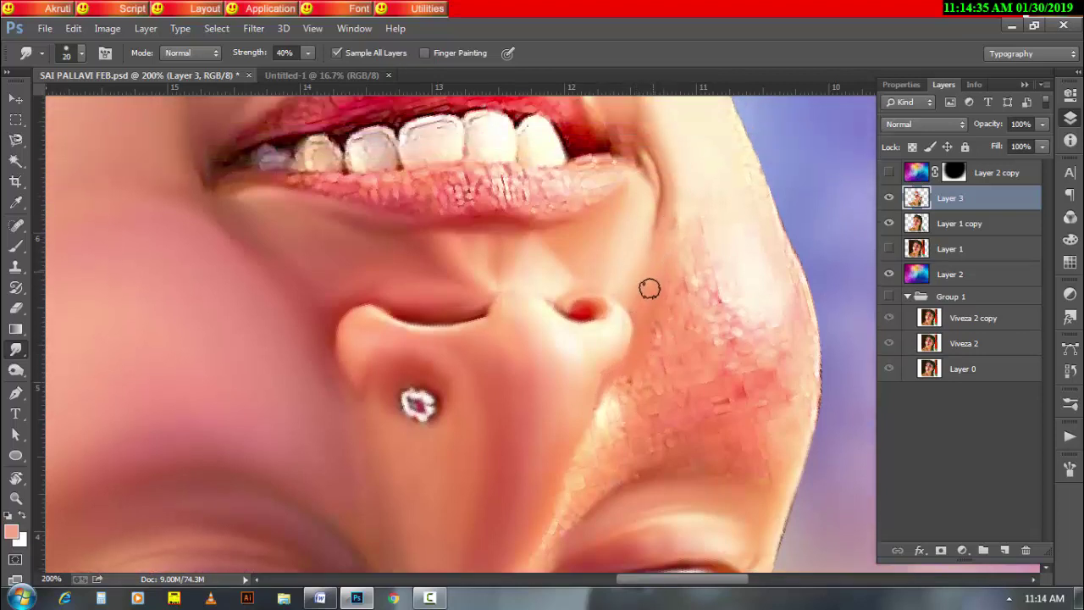
scroll(737, 321, "up", 1)
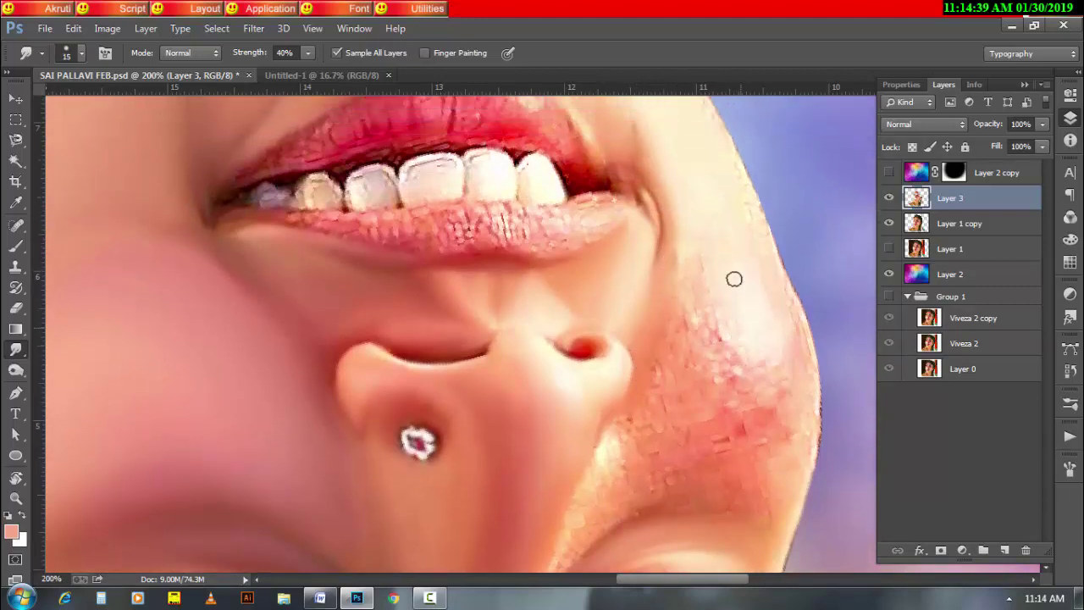
key("bracketright")
key("bracketright")
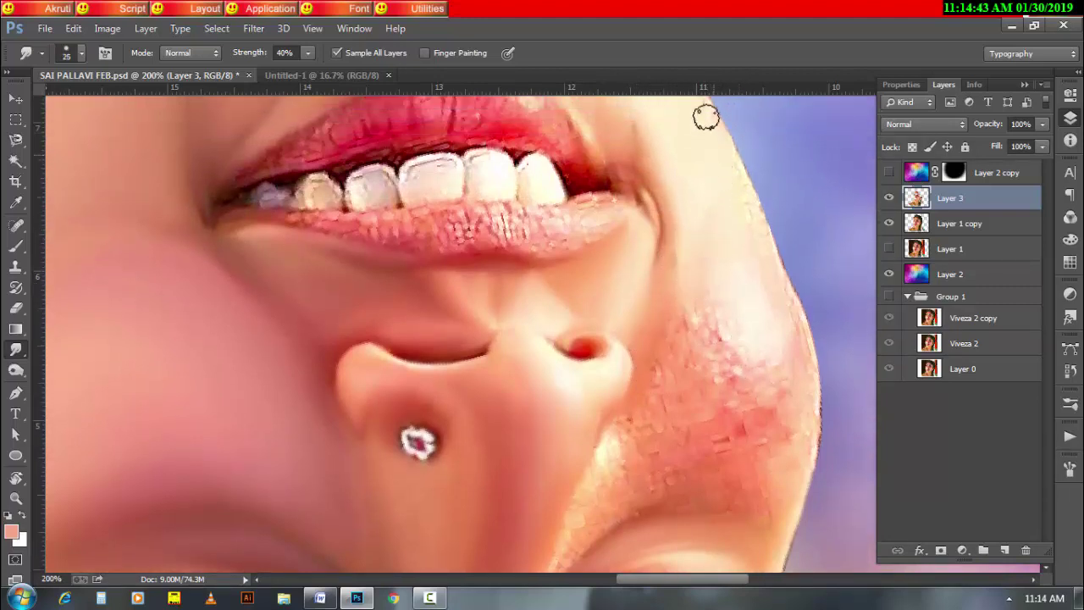
scroll(733, 262, "up", 2)
scroll(719, 274, "up", 1)
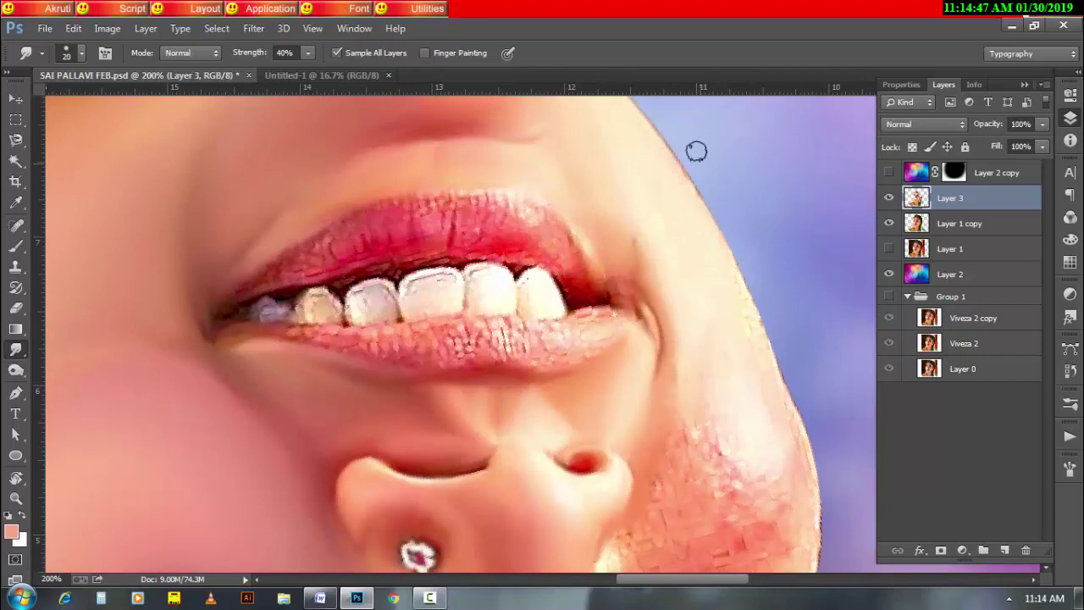
key("bracketright")
mouse_move(678, 314)
left_mouse_down()
mouse_move(639, 254)
mouse_move(658, 262)
left_mouse_up()
Smooth the cheek edge beside the mouth, then pan back to the nose and eye
key("bracketleft")
key("bracketleft")
key("bracketleft")
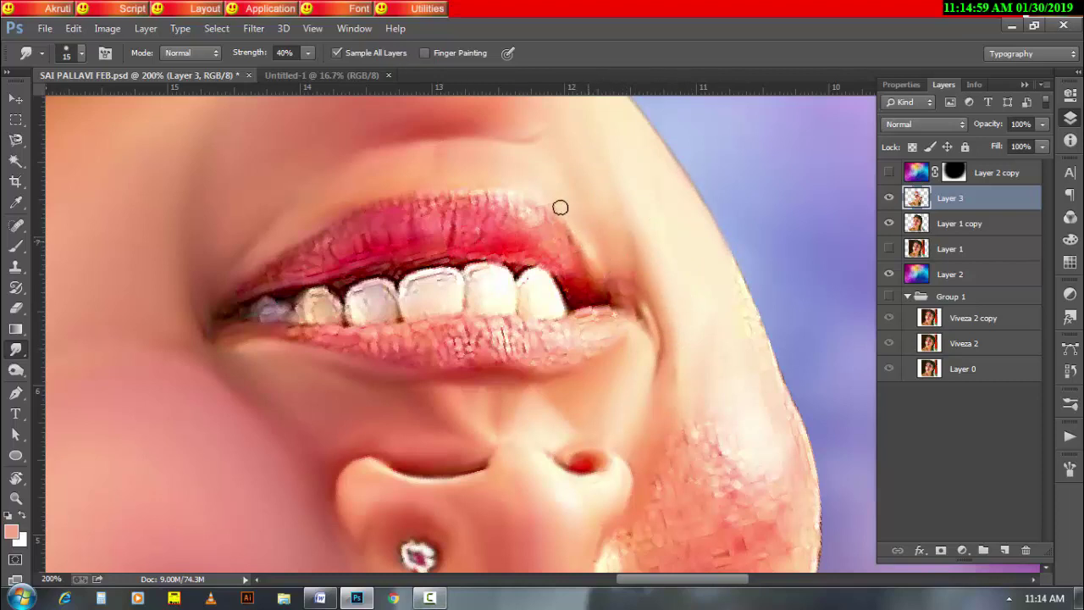
key("bracketright")
key("bracketright")
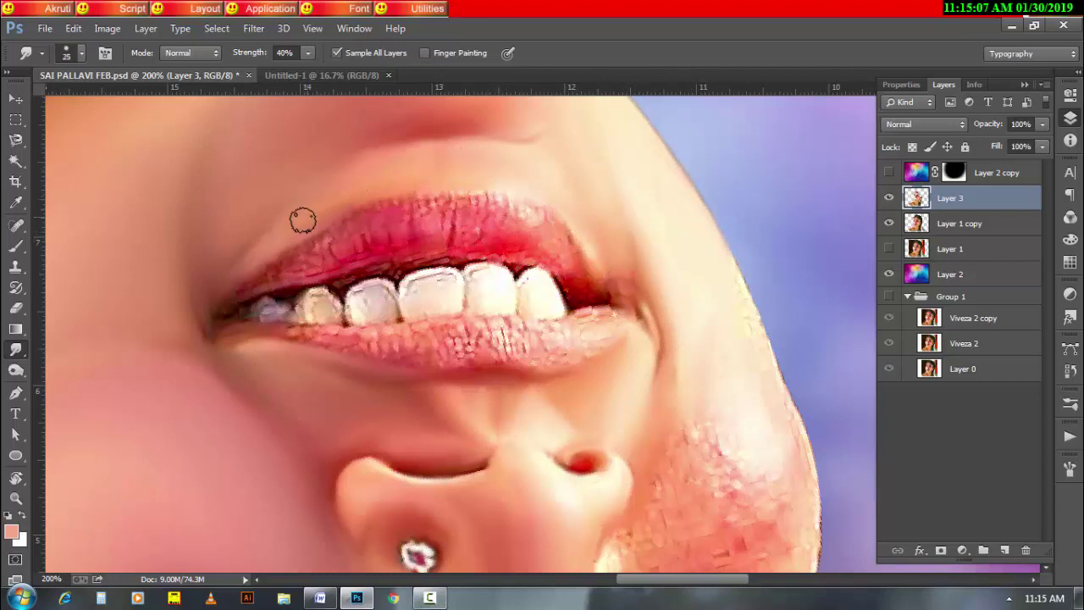
key("bracketleft")
key("bracketleft")
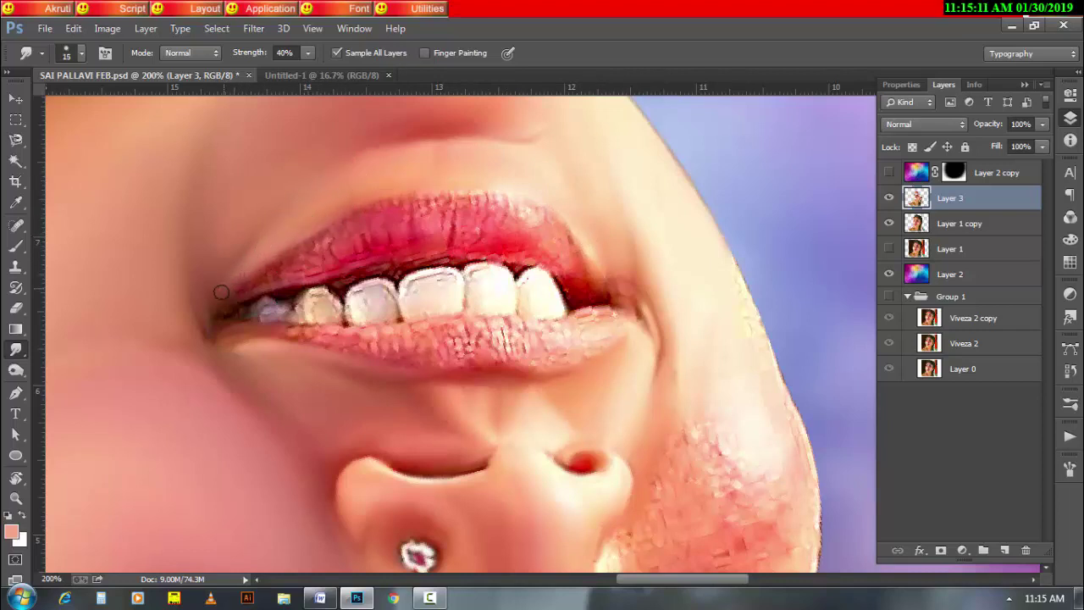
key("bracketright")
key("bracketright")
key("bracketright")
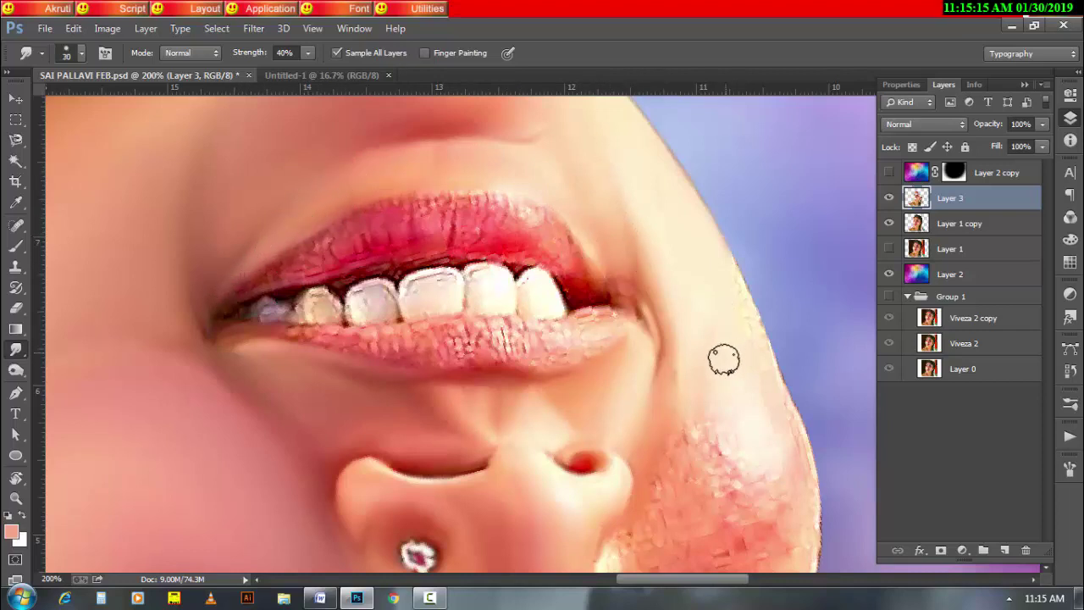
mouse_move(798, 454)
left_mouse_down()
mouse_move(751, 358)
mouse_move(776, 380)
mouse_move(734, 271)
left_mouse_up()
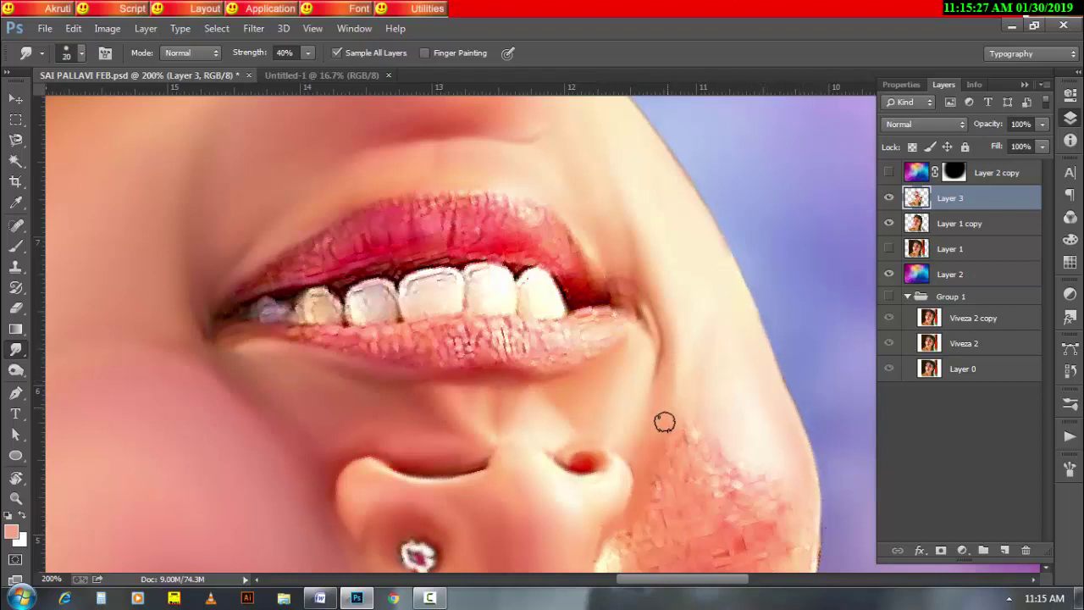
left_click_drag(701, 479, 533, 222)
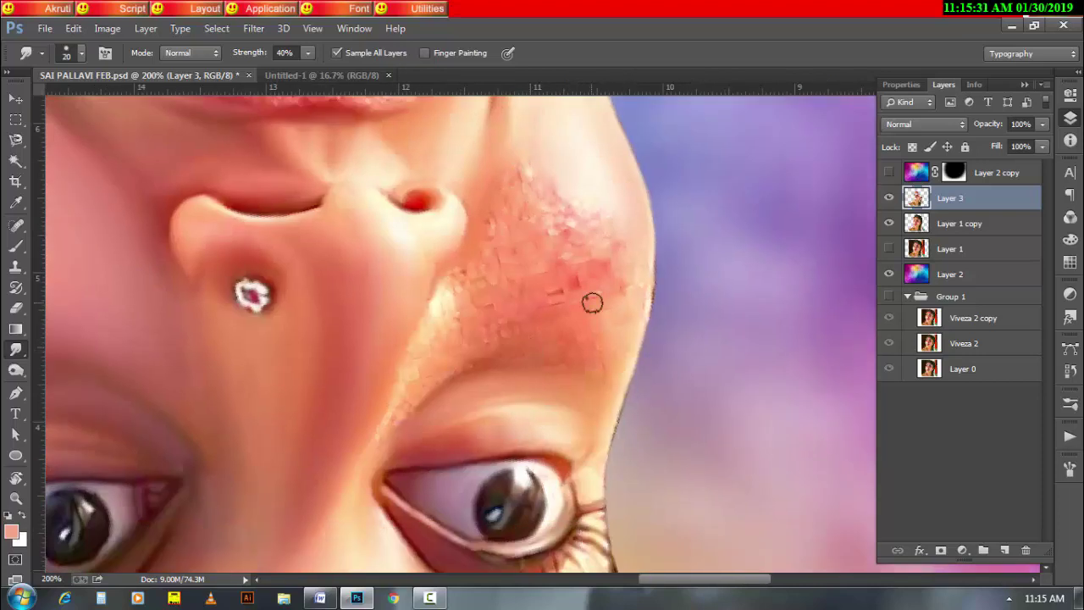
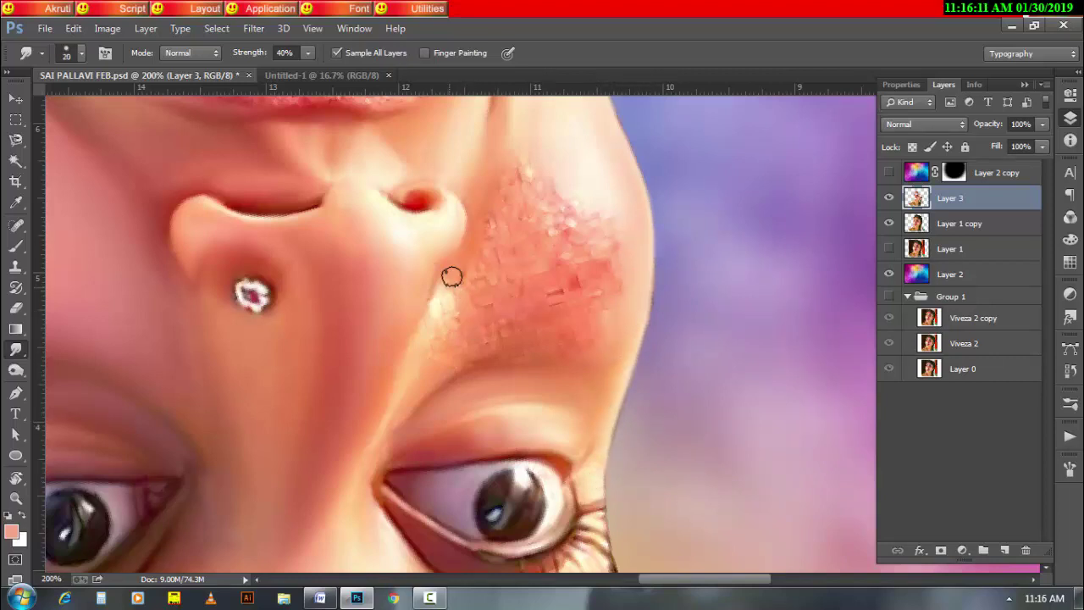
Save the painting, then smudge the blotchy red cheek patch beside the nose at 40% strength
key("bracketright")
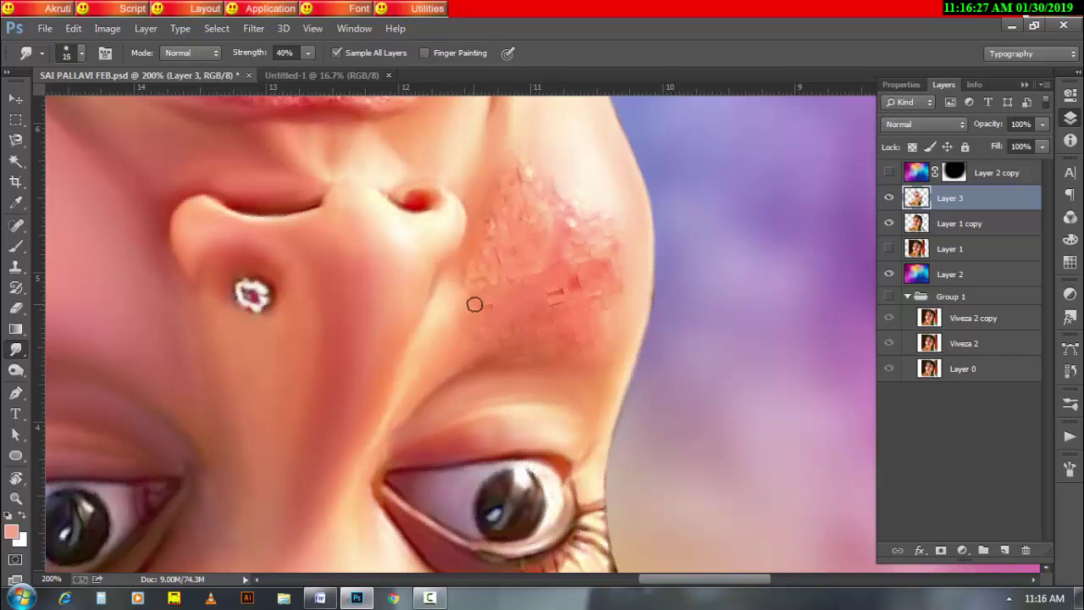
scroll(475, 304, "up", 1)
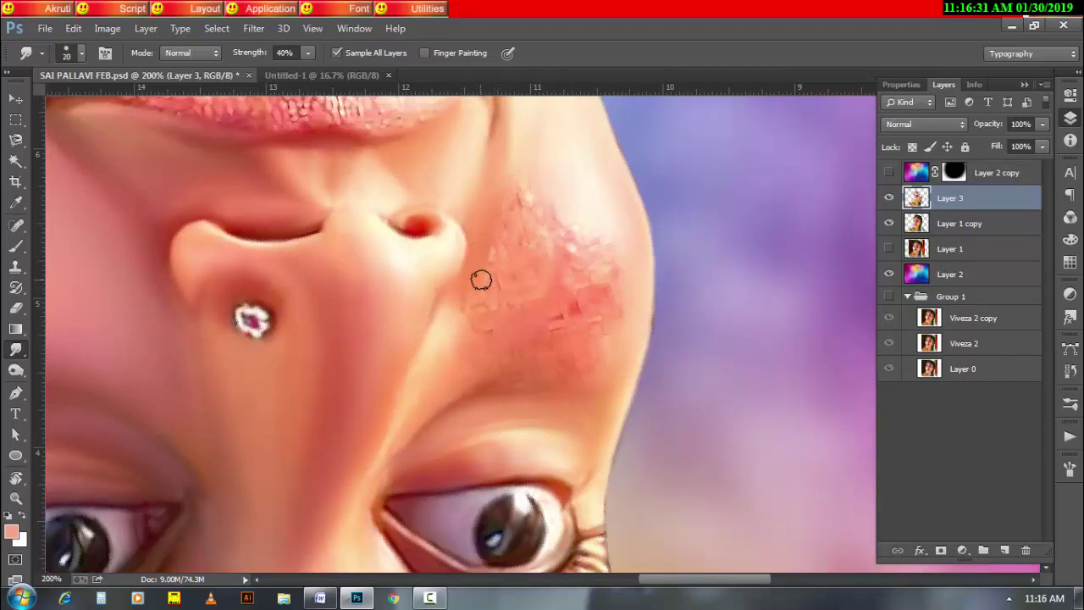
key("ctrl+s")
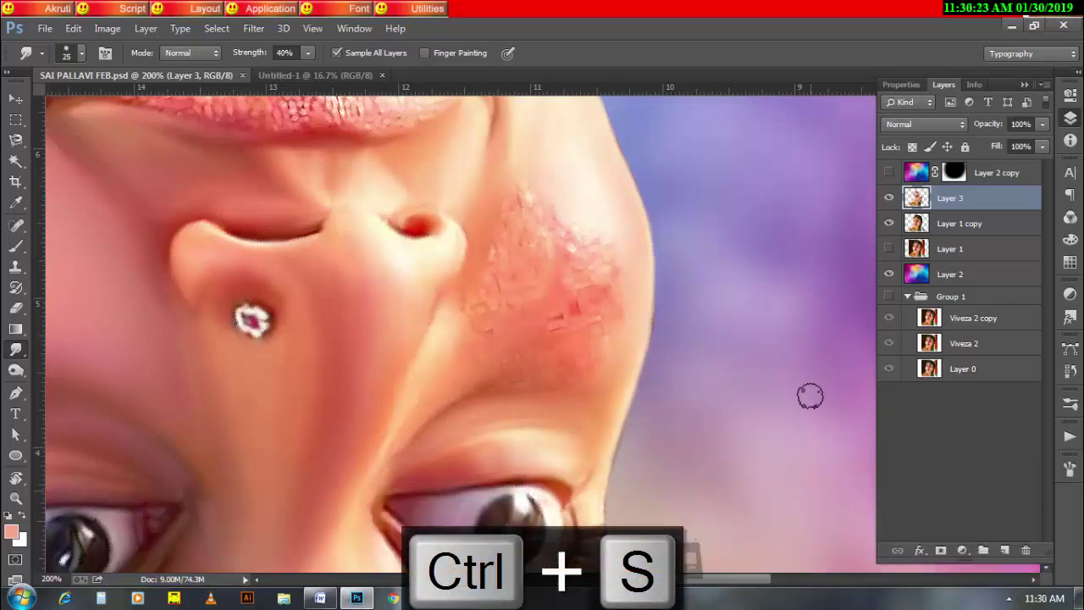
mouse_move(577, 223)
left_mouse_down()
mouse_move(563, 317)
mouse_move(605, 287)
mouse_move(506, 271)
mouse_move(500, 237)
mouse_move(516, 165)
mouse_move(511, 245)
mouse_move(525, 254)
left_mouse_up()
key("bracketleft")
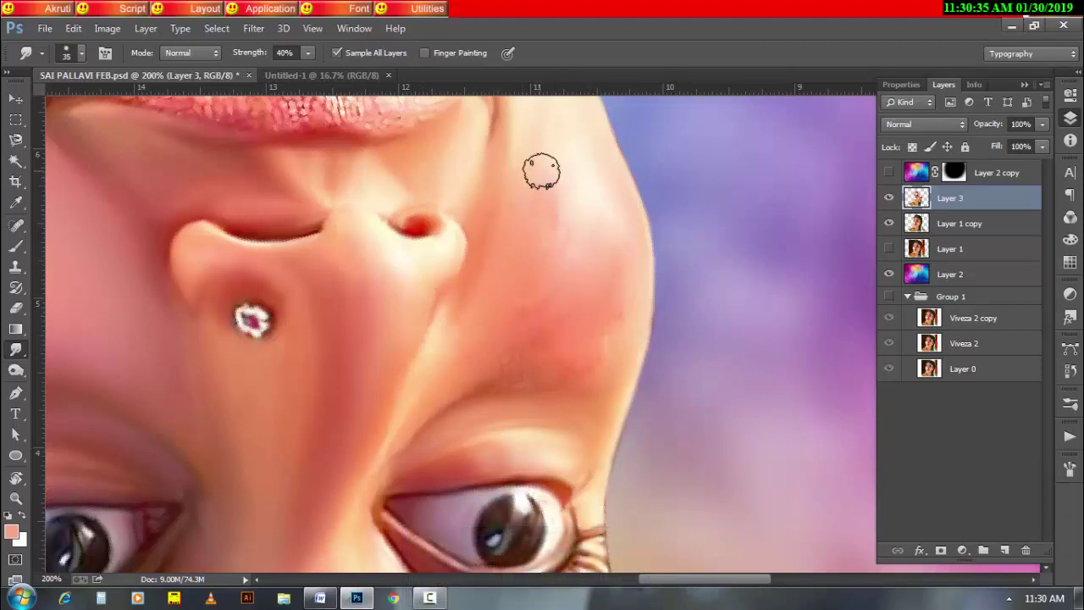
Enable Transfer for the smudge brush and rotate the canvas to work along the cheek
left_click(1070, 468)
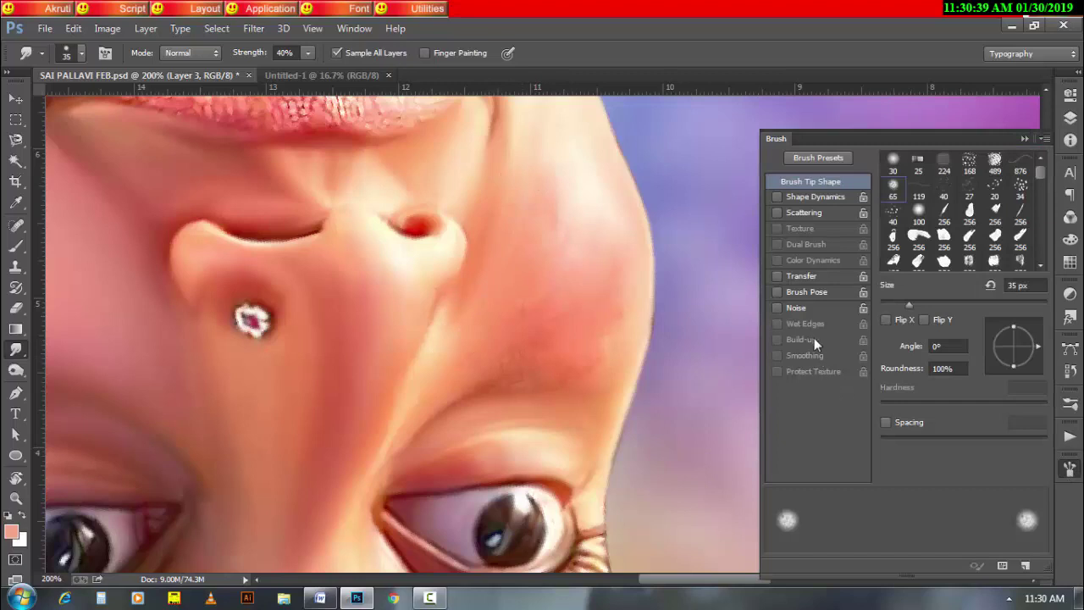
left_click(806, 278)
key("bracketright")
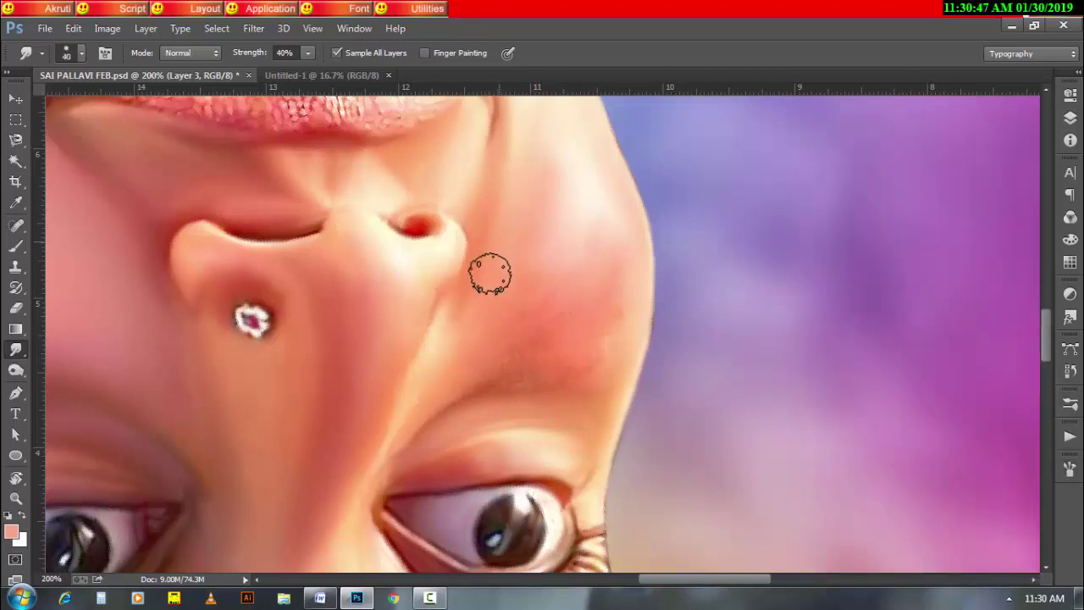
key("bracketleft")
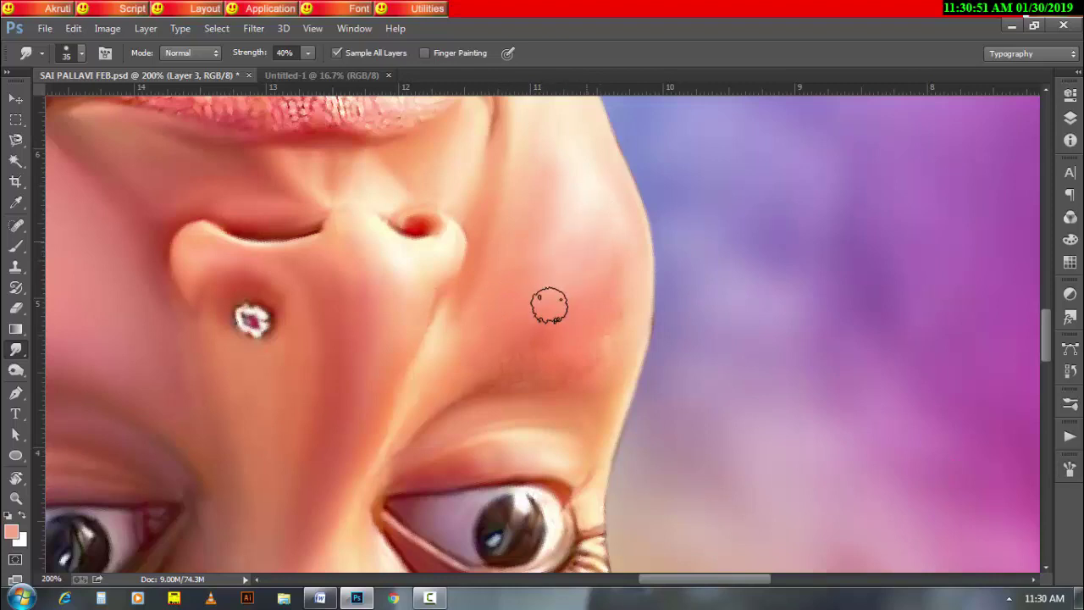
key("bracketleft")
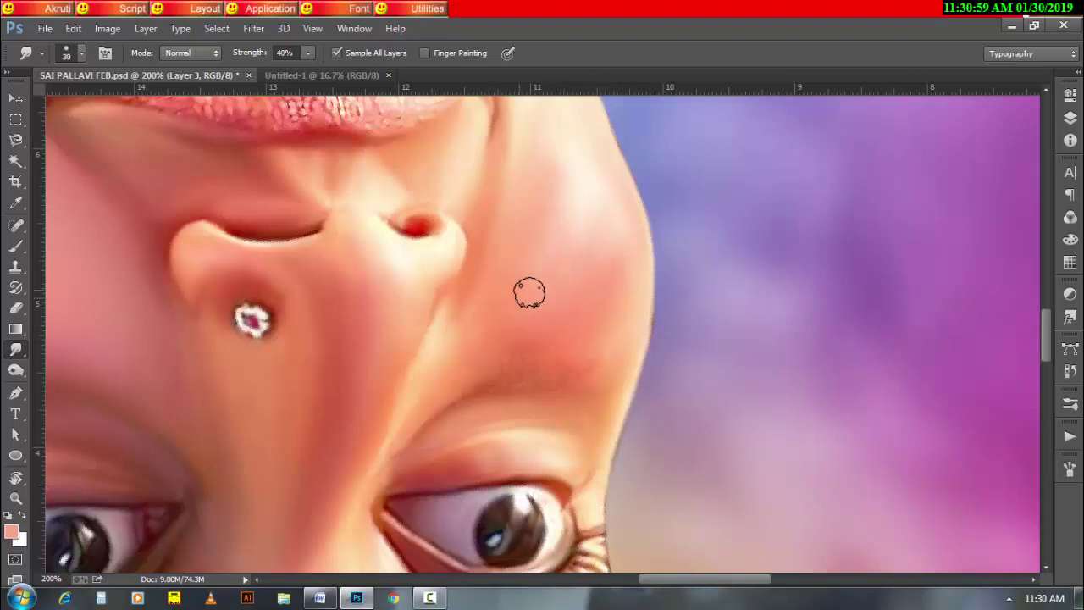
key("r")
mouse_move(551, 367)
left_mouse_down()
mouse_move(401, 387)
mouse_move(542, 330)
left_mouse_up()
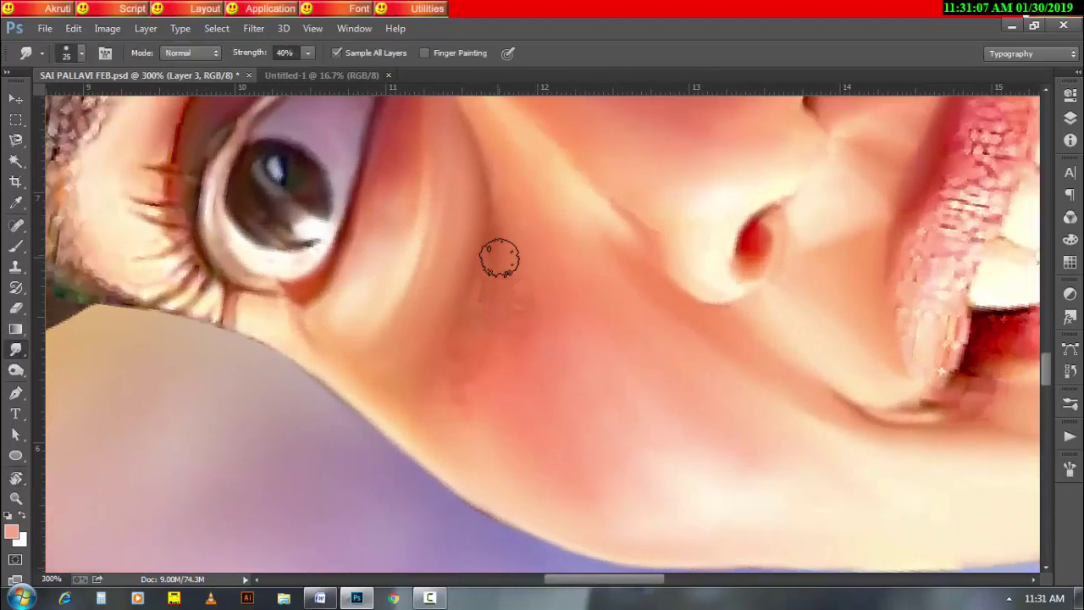
Smudge the reddish cheek area below the eye at 25% strength
mouse_move(495, 258)
left_mouse_down()
mouse_move(469, 416)
mouse_move(486, 335)
left_mouse_up()
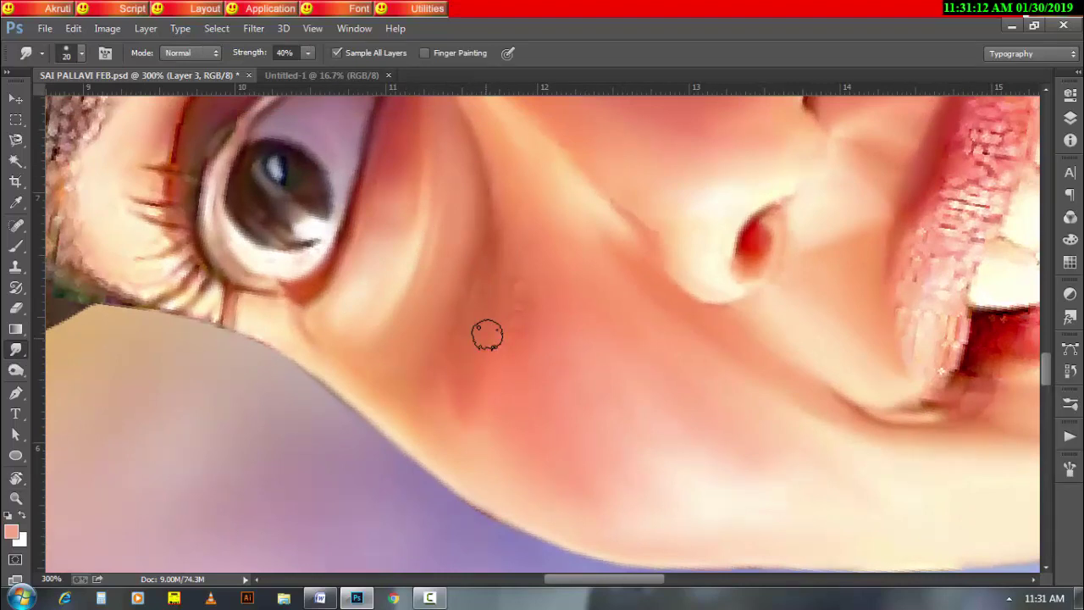
left_click(429, 598)
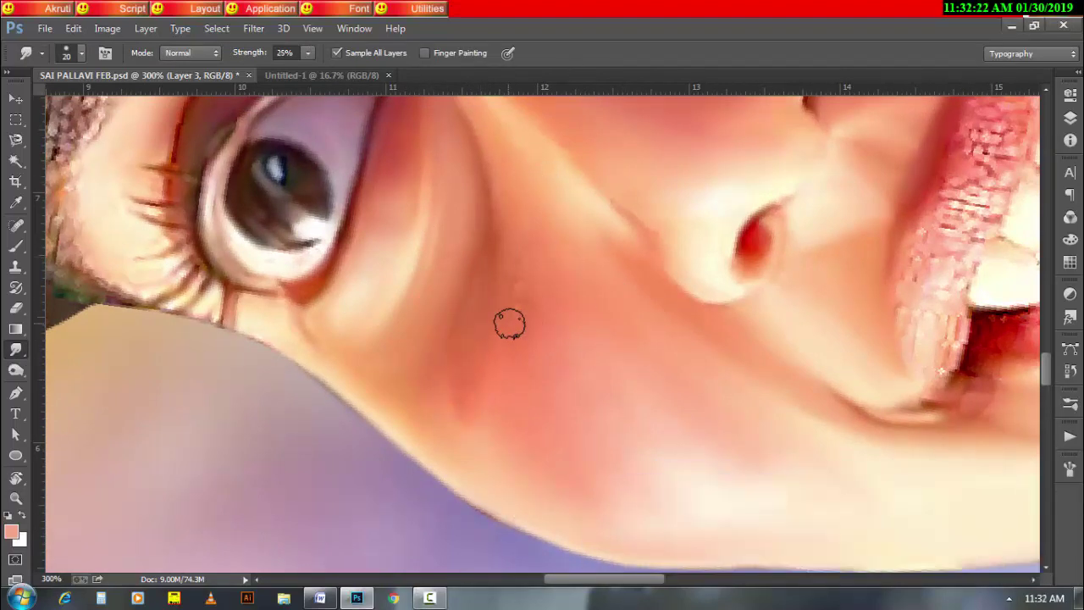
key("bracketright")
key("bracketright")
key("bracketright")
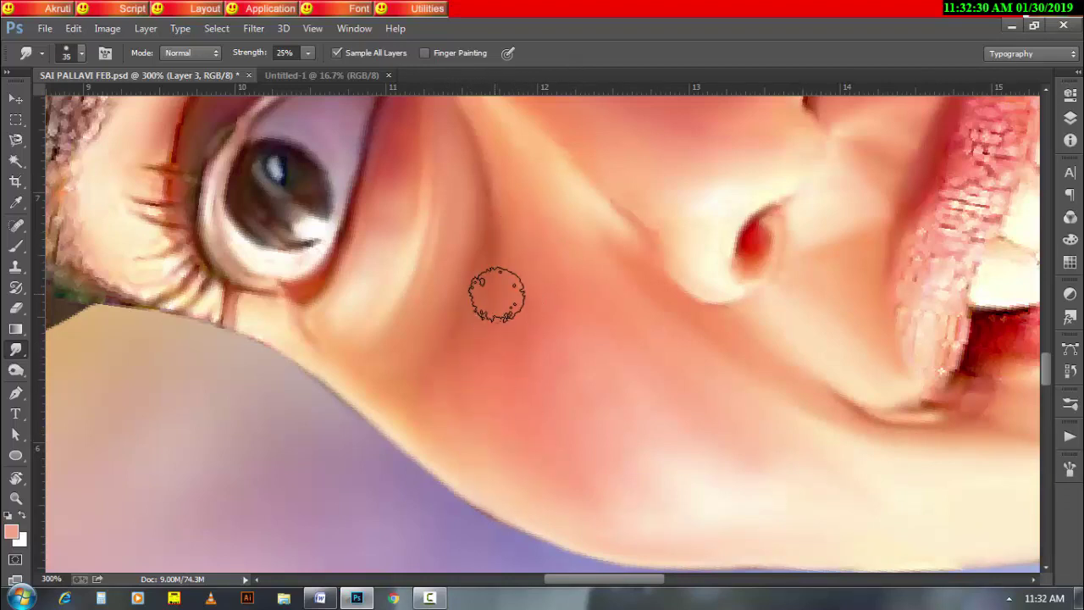
key("bracketleft")
key("bracketleft")
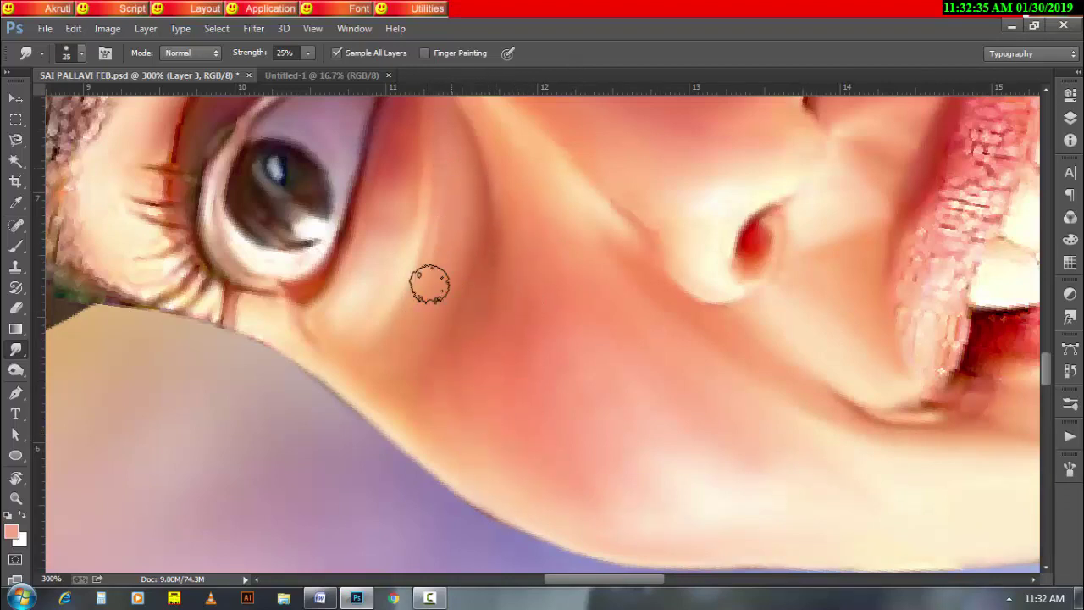
key("bracketleft")
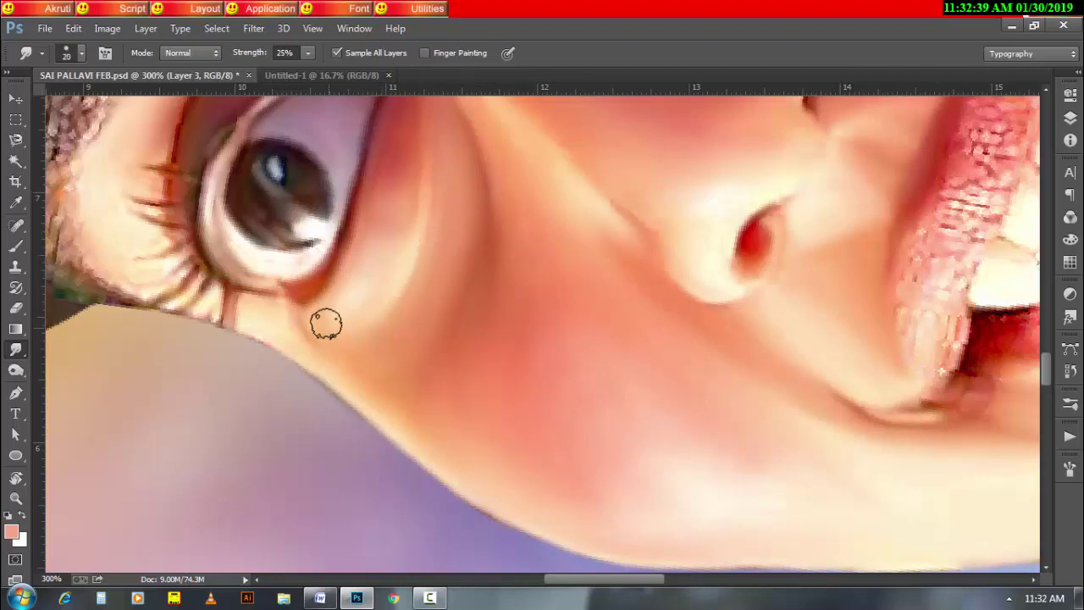
key("bracketleft")
scroll(525, 263, "up", 3)
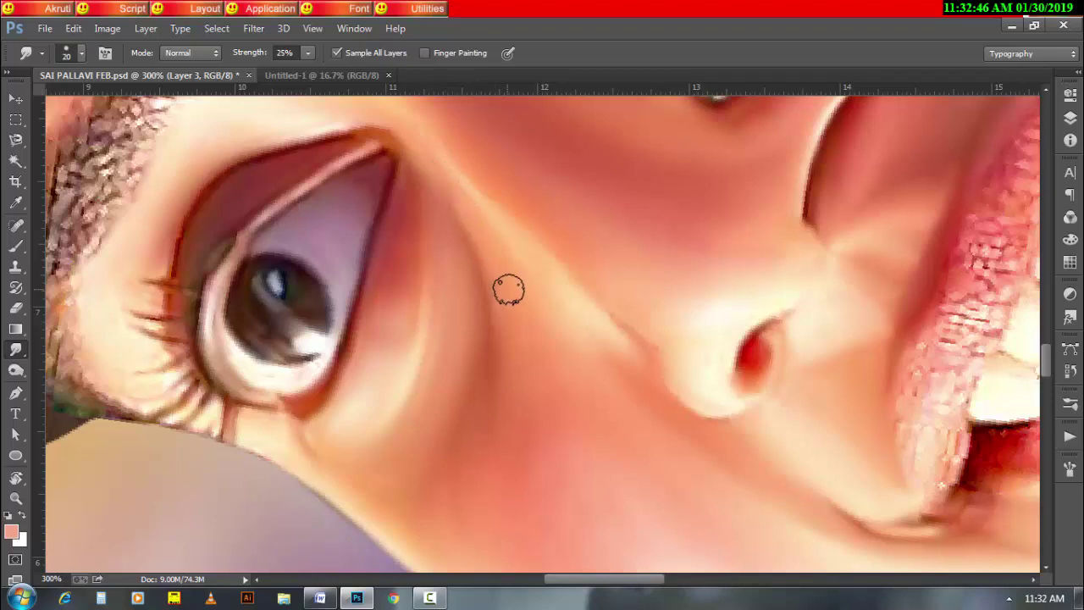
key("bracketright")
key("bracketright")
key("bracketleft")
Blend the skin at the mouth corner beside the nose stud, then zoom out to 100%
scroll(583, 353, "down", 1)
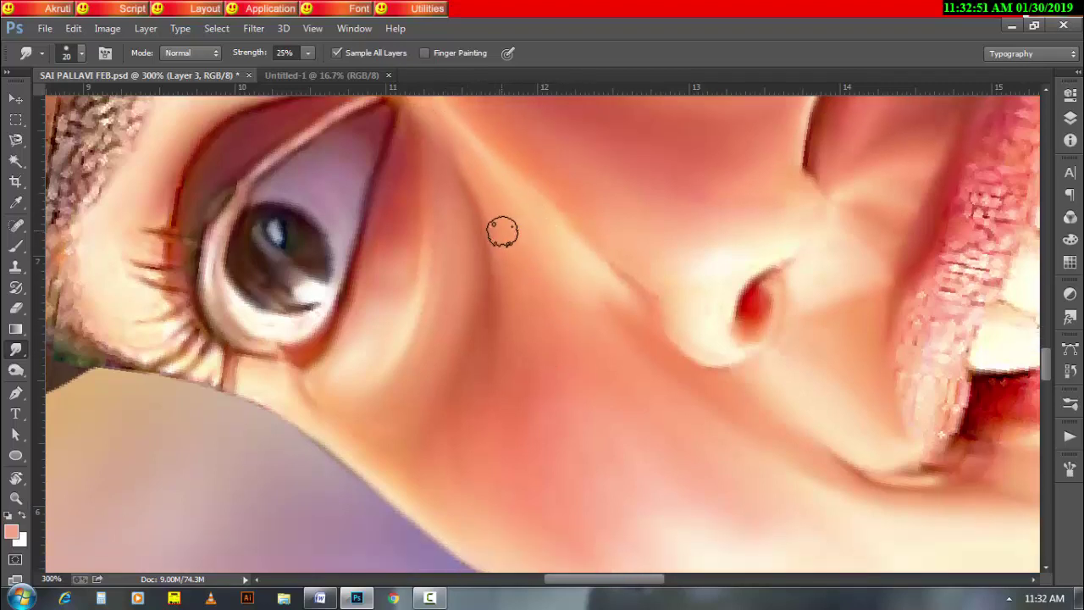
scroll(491, 370, "down", 1)
key("bracketright")
key("bracketright")
key("bracketright")
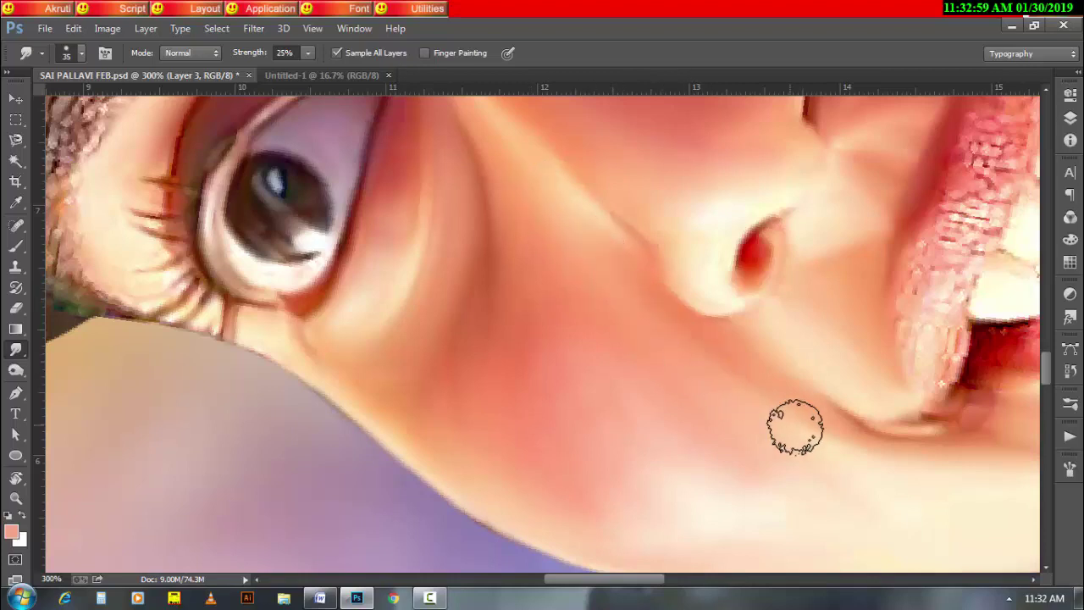
scroll(708, 411, "down", 1)
key("bracketright")
key("bracketright")
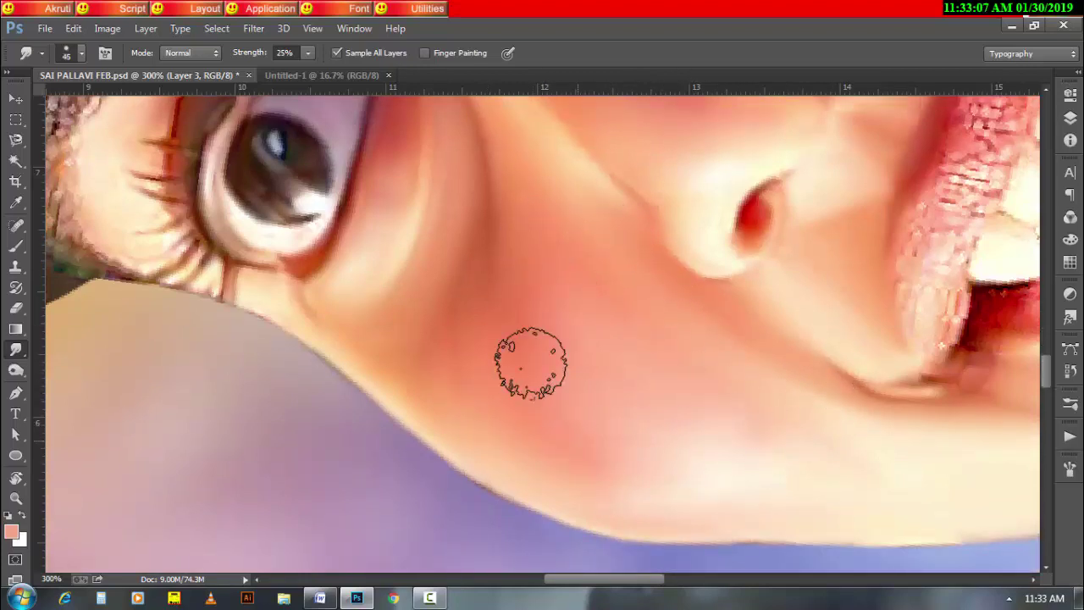
scroll(593, 432, "up", 5)
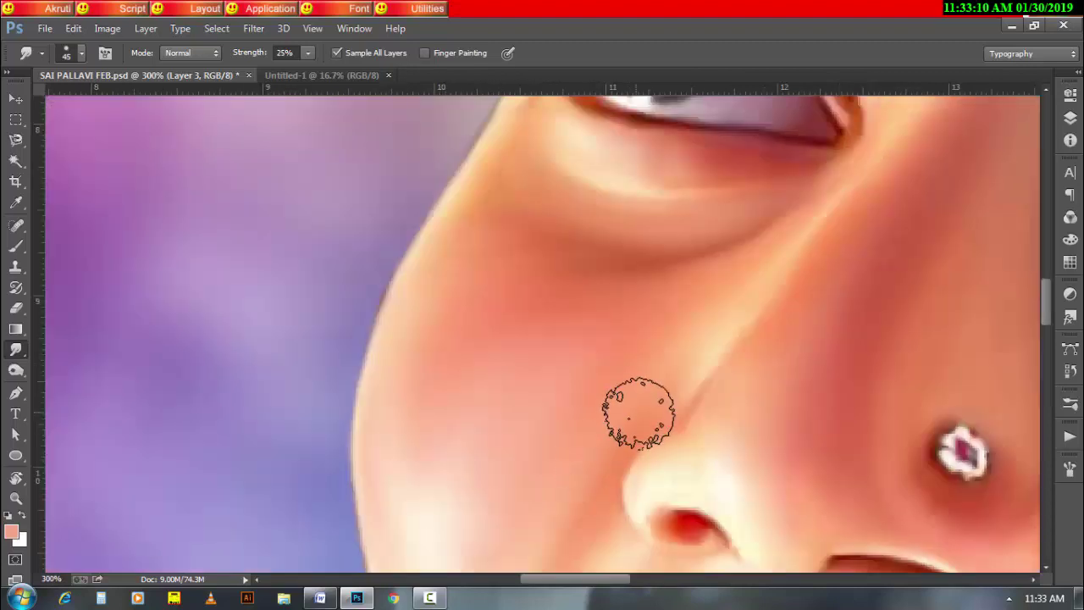
left_click_drag(629, 399, 438, 412)
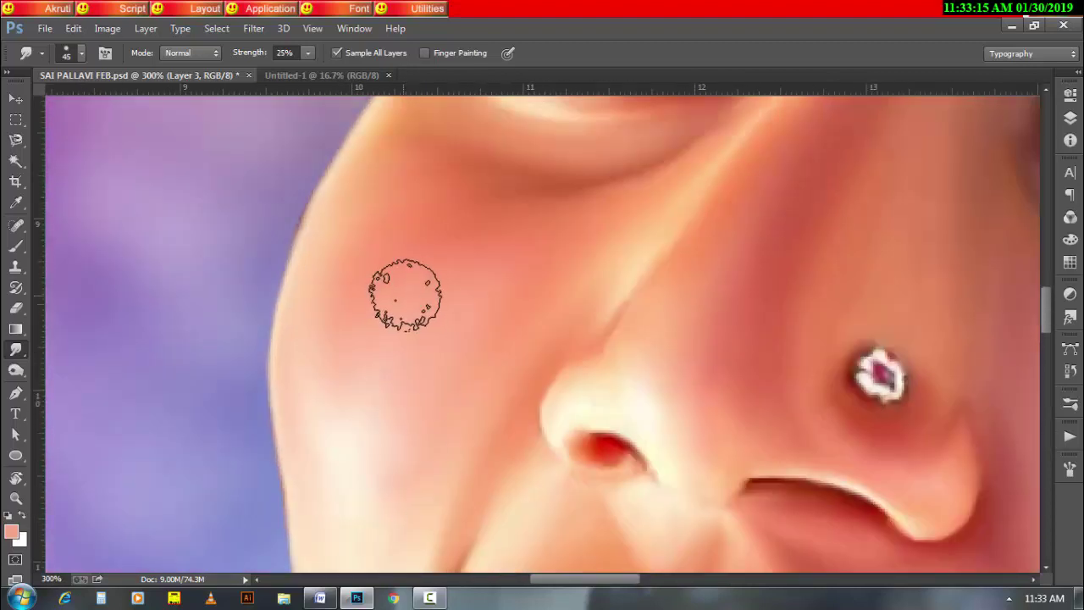
key("bracketleft")
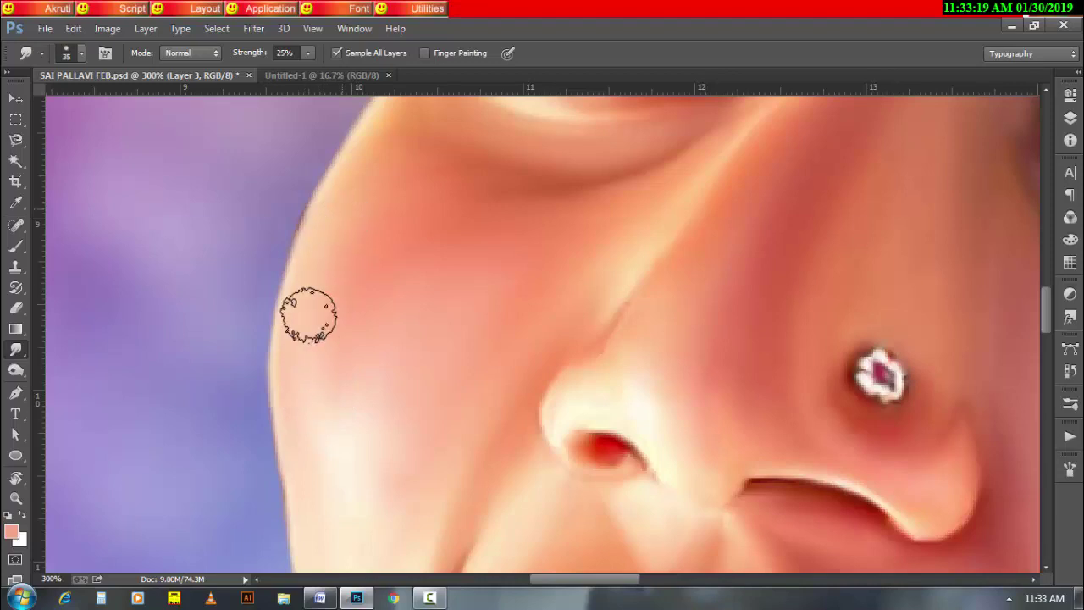
key("bracketleft")
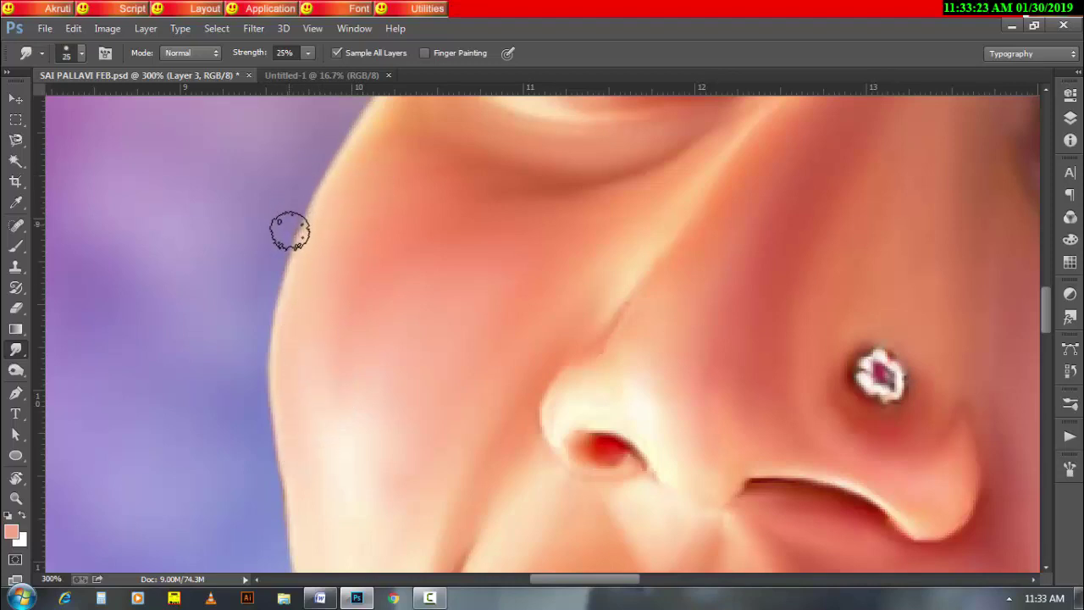
left_click_drag(422, 448, 392, 294)
scroll(406, 398, "down", 1)
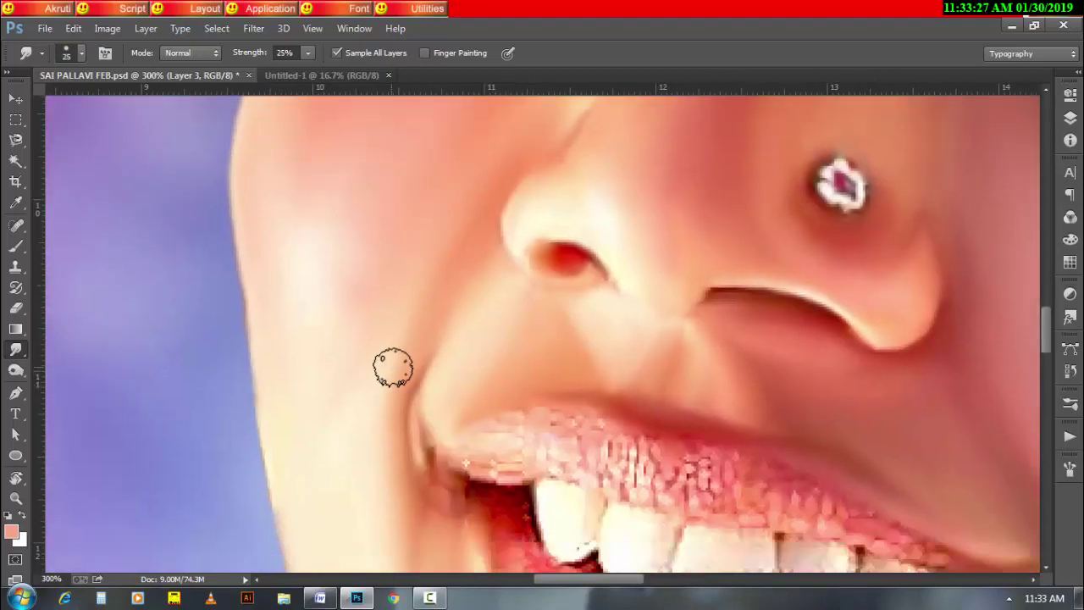
key("ctrl+minus")
scroll(434, 387, "down", 1)
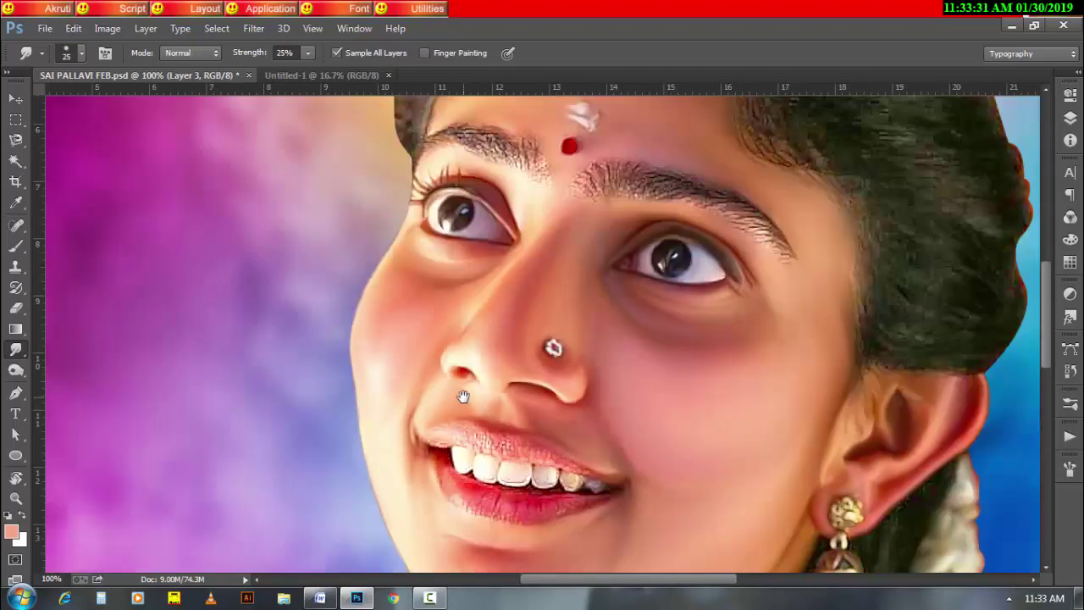
Smudge the left cheek beside the nose into even tones, adjusting brush size as needed
scroll(463, 396, "up", 1)
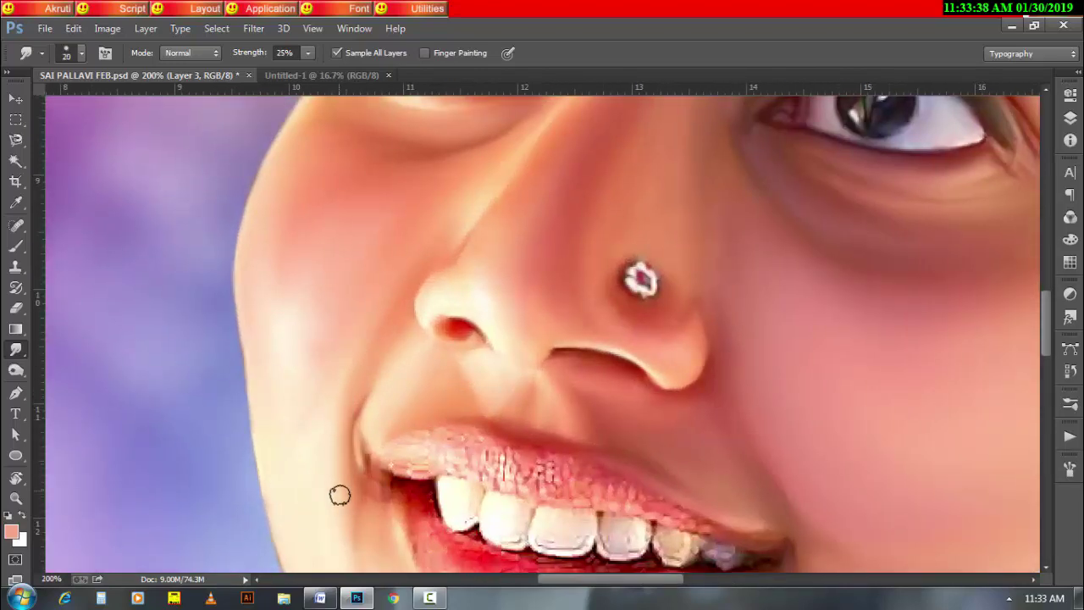
key("bracketleft")
scroll(357, 399, "down", 1)
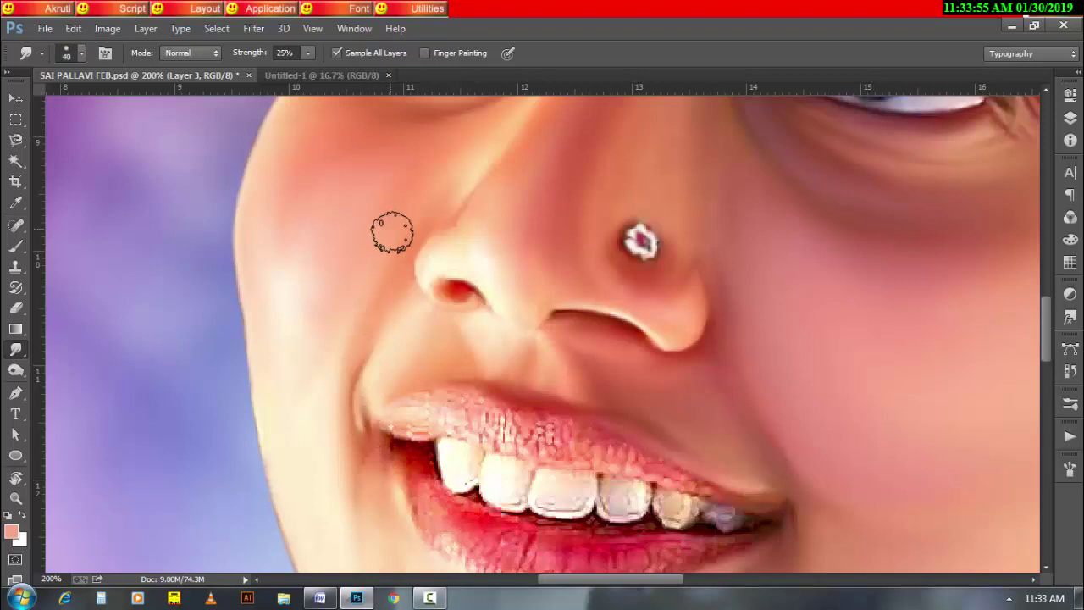
key("bracketright")
key("bracketright")
key("bracketleft")
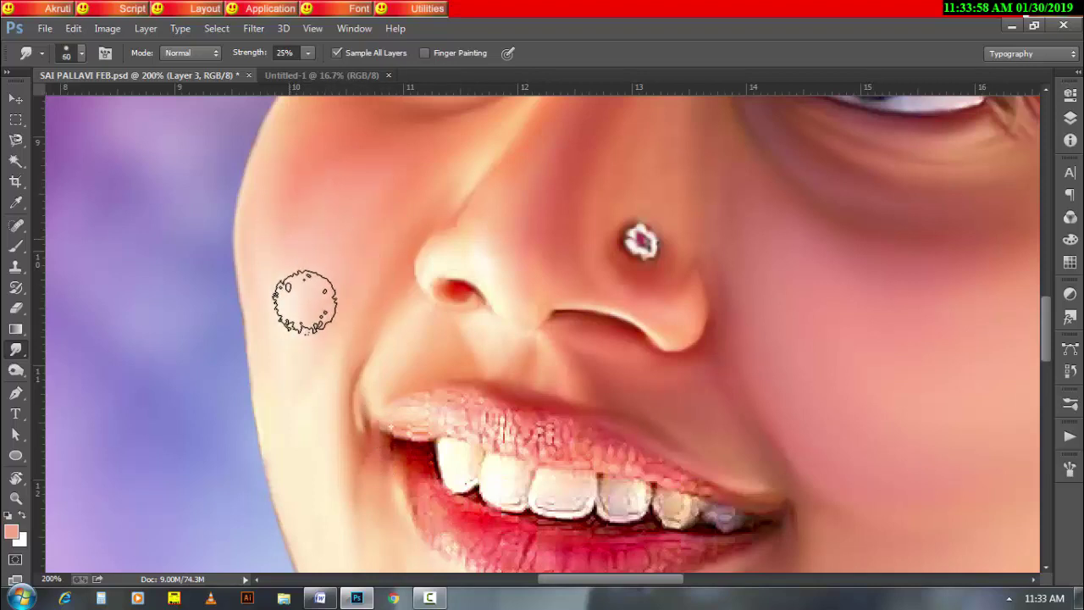
scroll(377, 238, "up", 1)
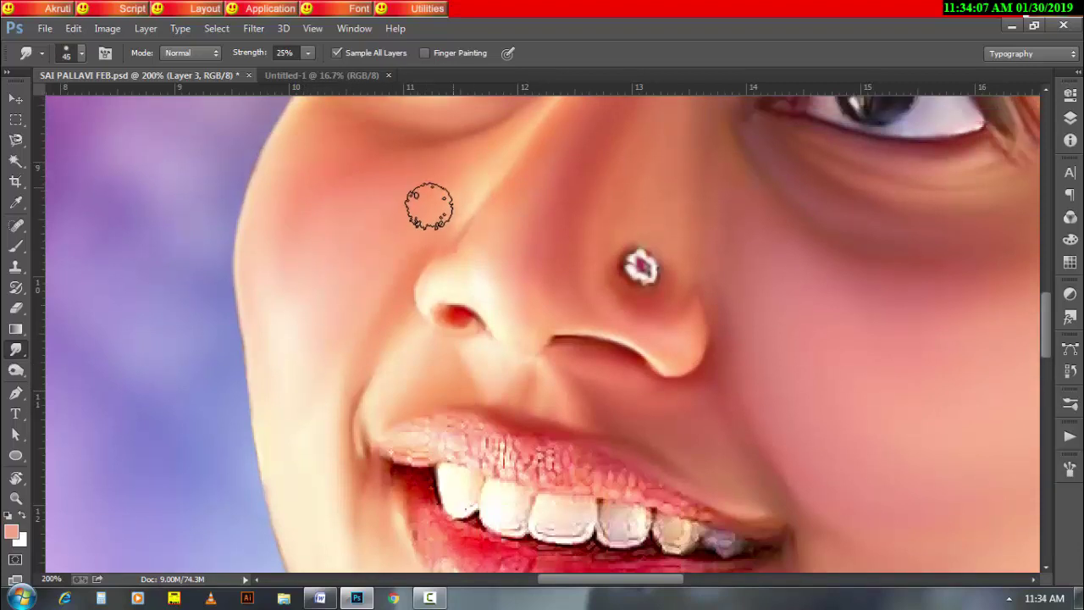
key("bracketright")
key("bracketright")
key("bracketleft")
key("bracketleft")
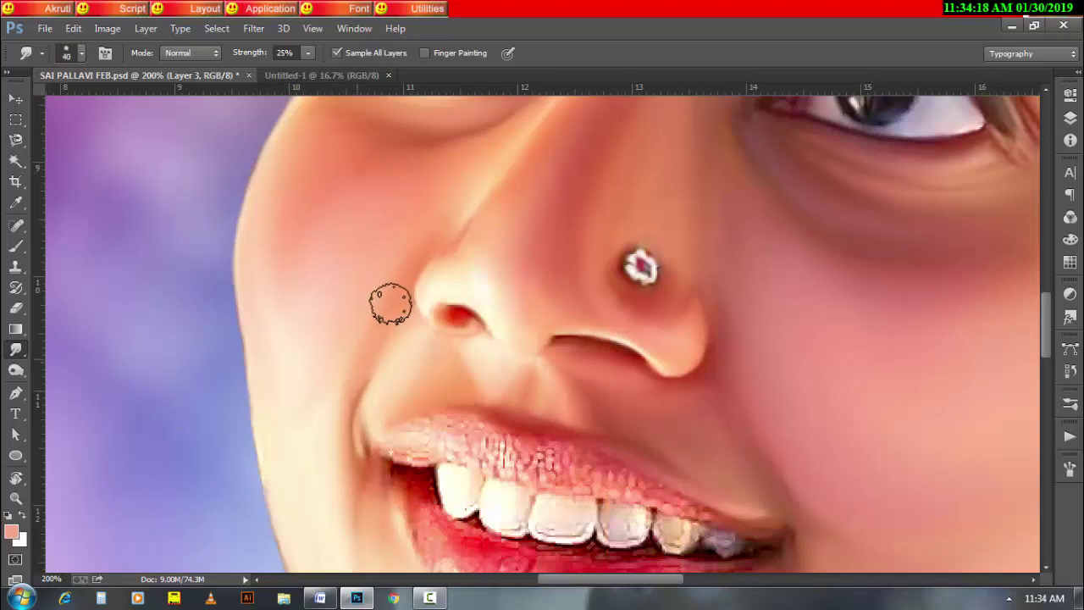
key("bracketleft")
key("bracketleft")
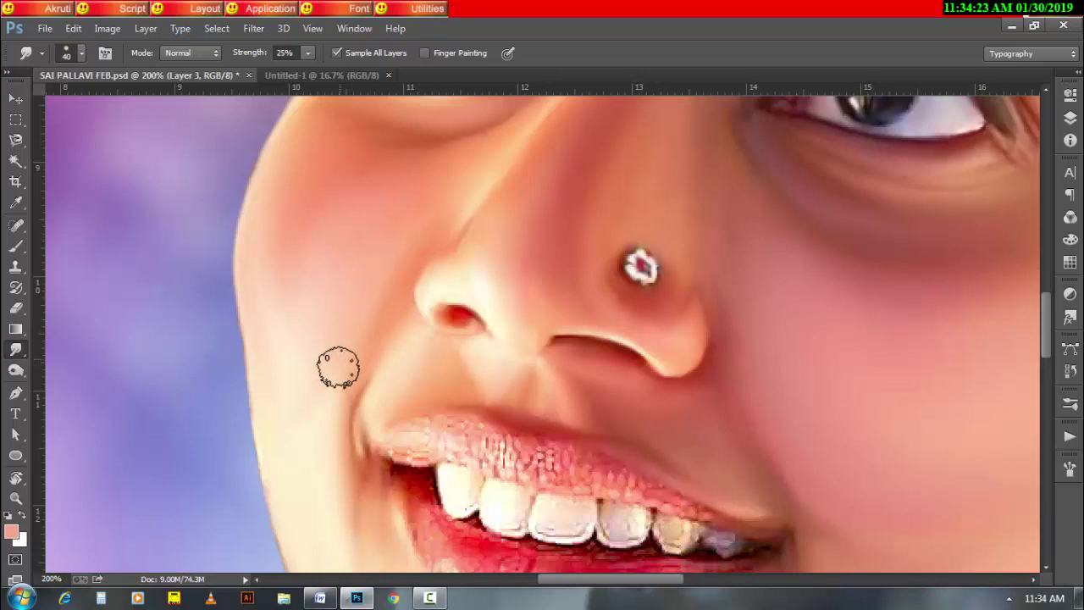
key("bracketleft")
left_click(545, 338, "alt")
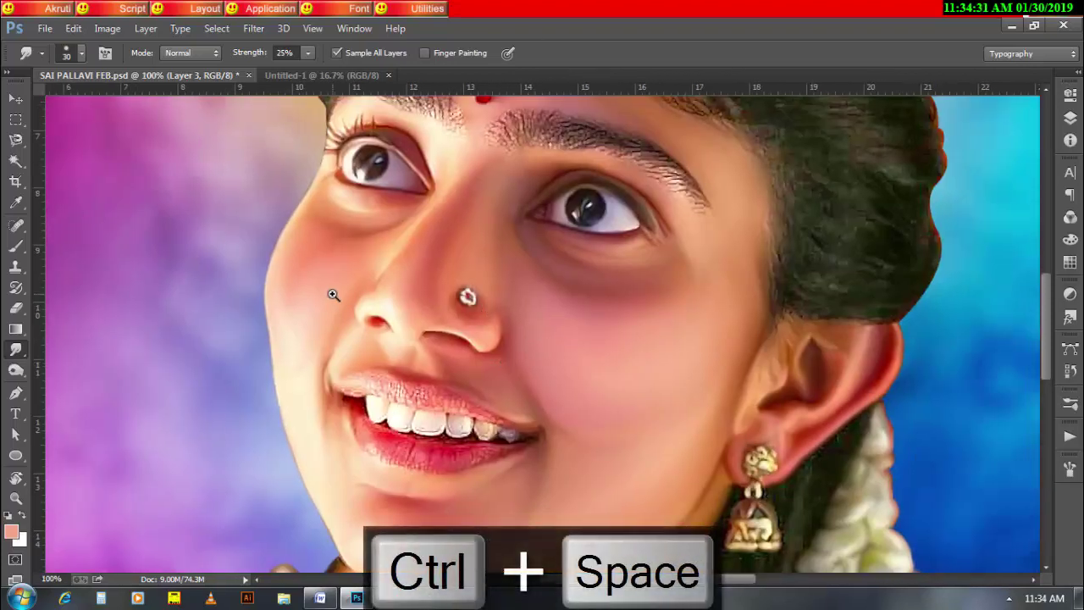
Rotate the view to smudge the cheek's outer edge, then reset to the upright view
key("r")
mouse_move(328, 321)
left_mouse_down()
mouse_move(305, 191)
mouse_move(641, 319)
left_mouse_up()
left_click(491, 356, "ctrl")
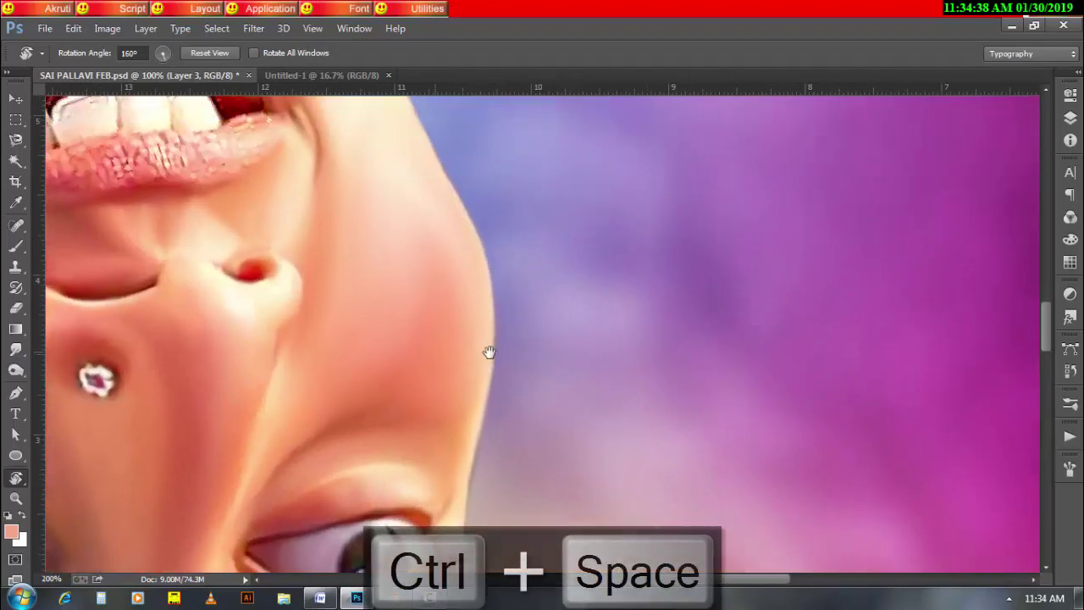
left_click(16, 348)
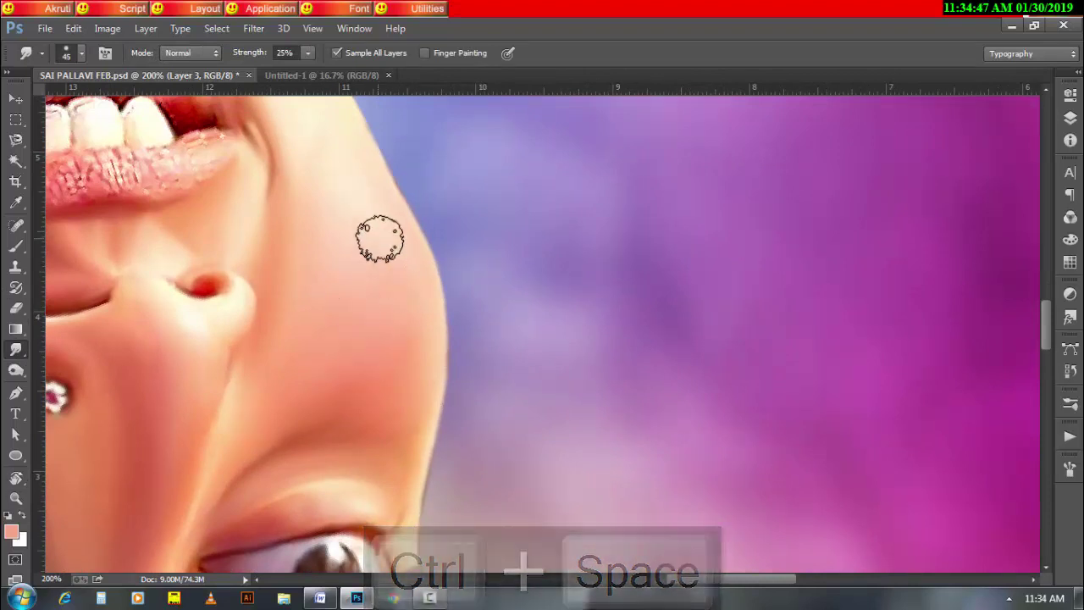
key("bracketright")
key("bracketleft")
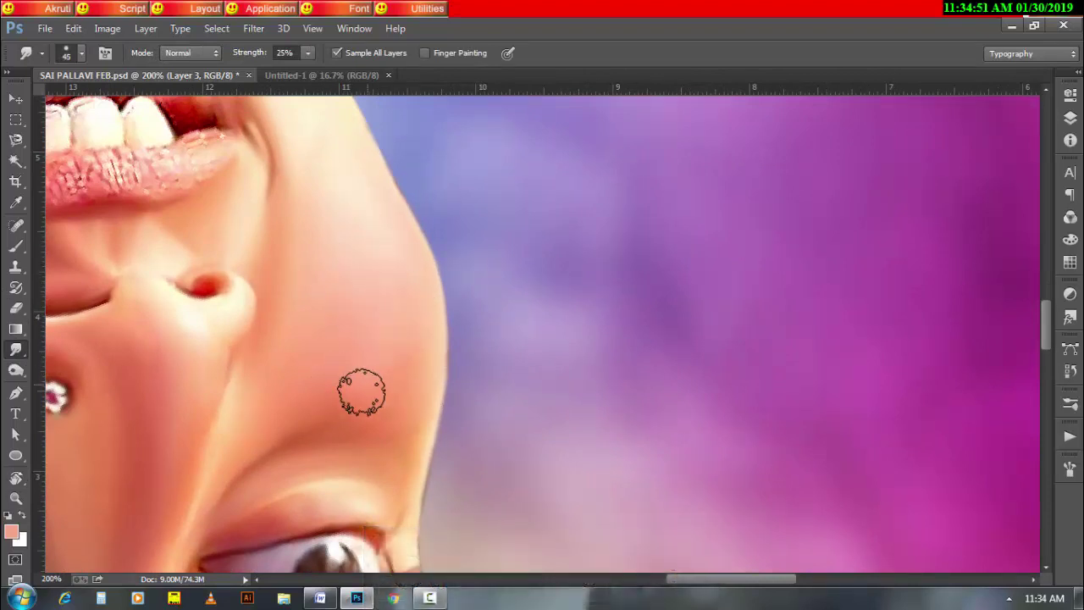
key("bracketleft")
key("bracketleft")
key("bracketright")
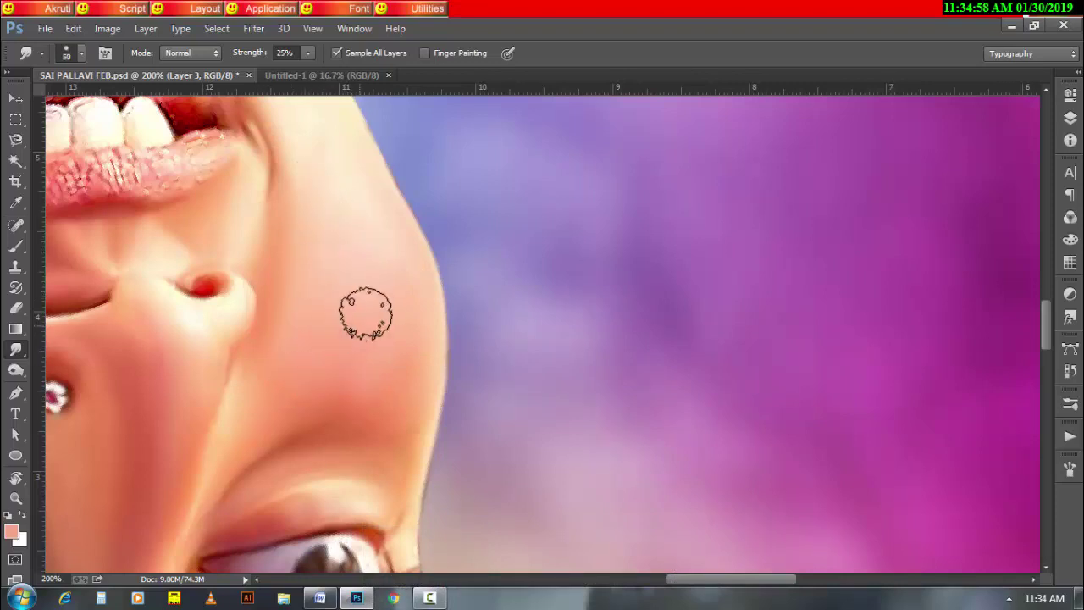
key("bracketright")
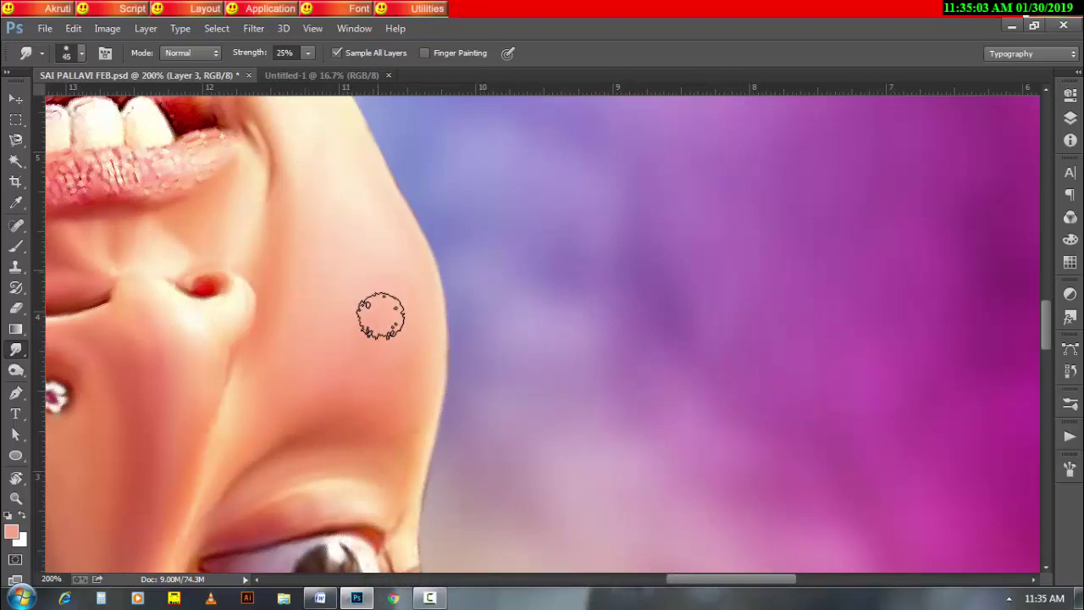
key("bracketleft")
key("bracketleft")
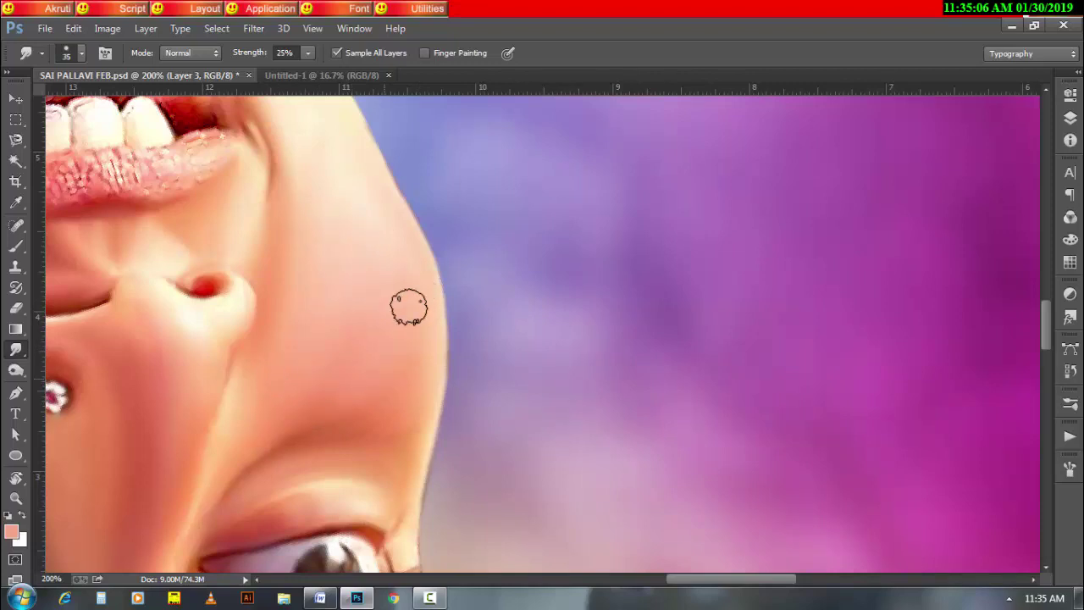
key("Escape")
Smooth the nose-bridge skin, recentre the face, and zoom to 200% on the mouth
key("ctrl+minus")
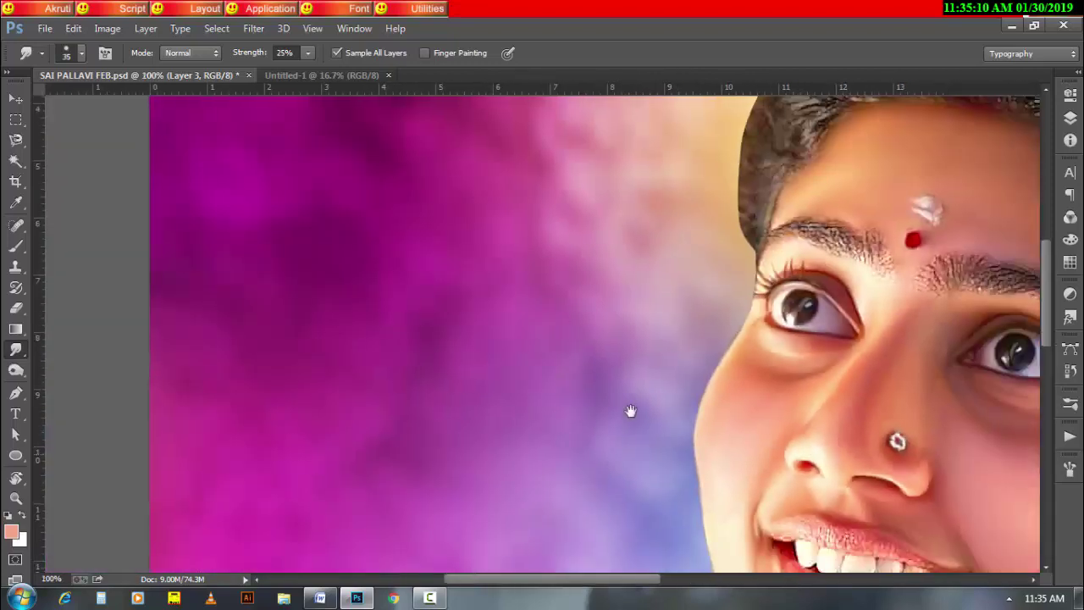
left_click_drag(629, 412, 414, 371)
left_click_drag(512, 390, 506, 412)
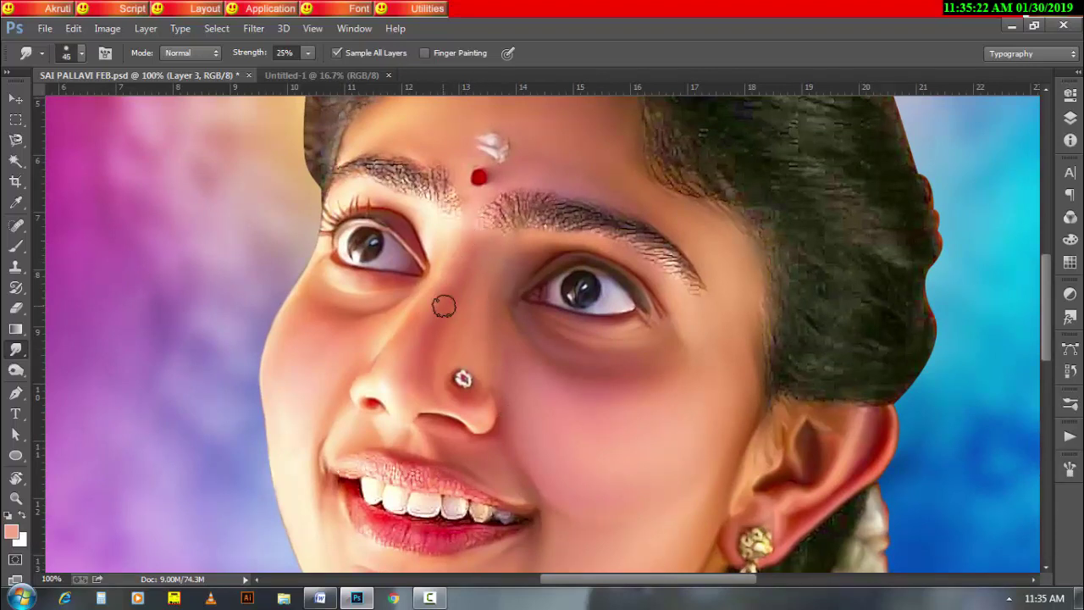
key("bracketright")
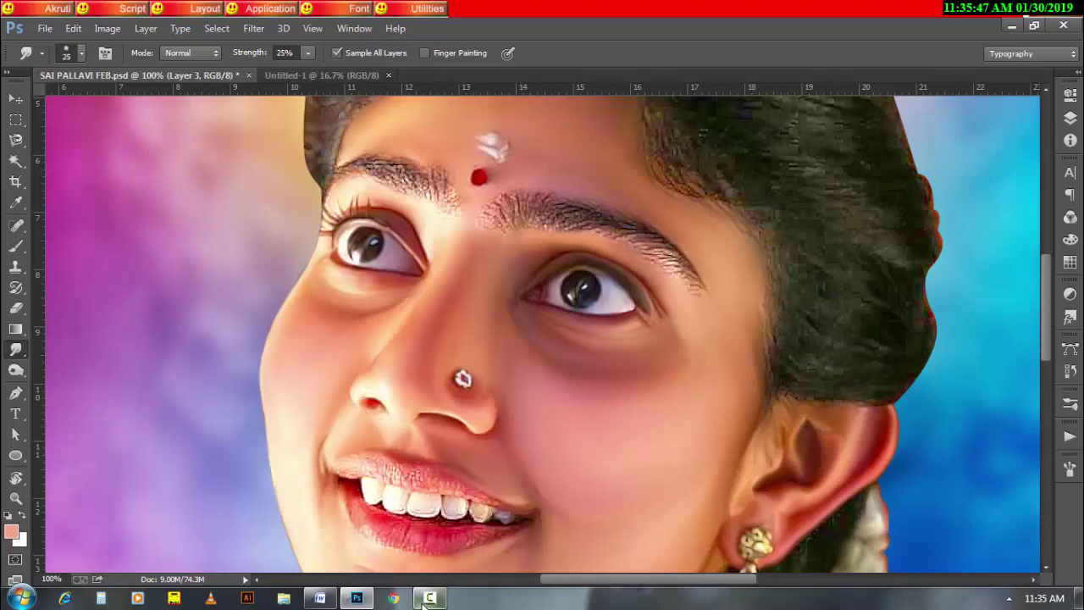
left_click_drag(562, 500, 521, 413)
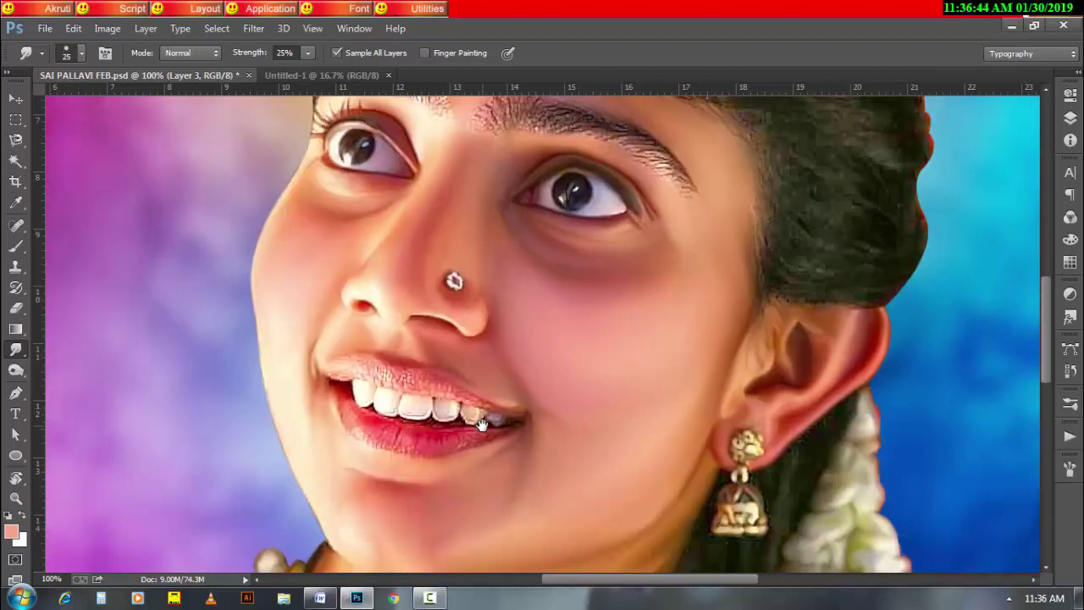
key("ctrl+space")
left_click(428, 436)
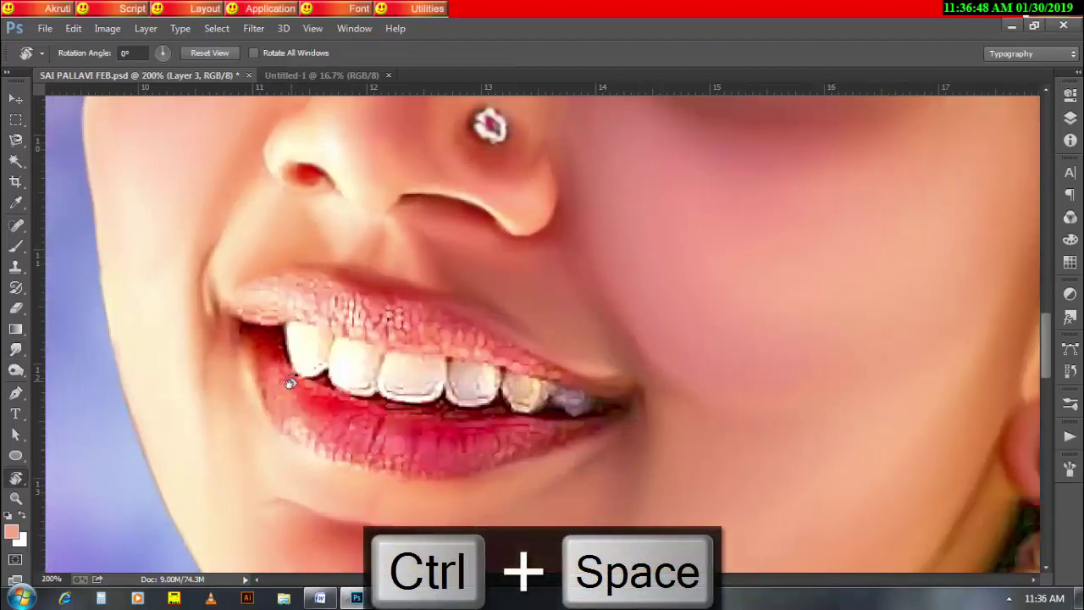
At 30% Smudge strength, smooth the lower lip and blend its left corner into the skin
left_click_drag(225, 410, 434, 384)
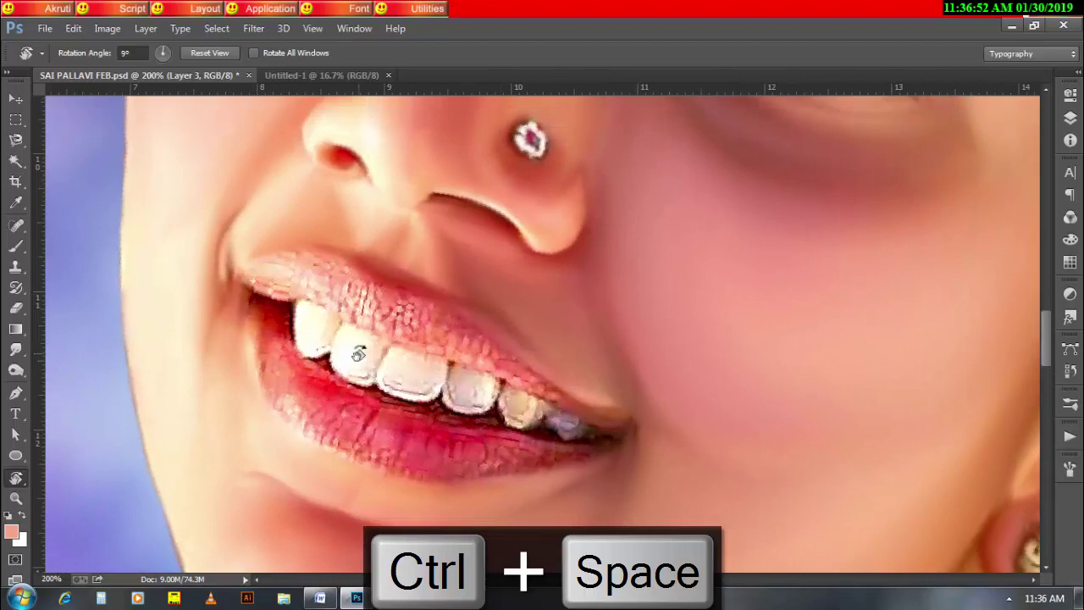
left_click(358, 353)
left_click(15, 348)
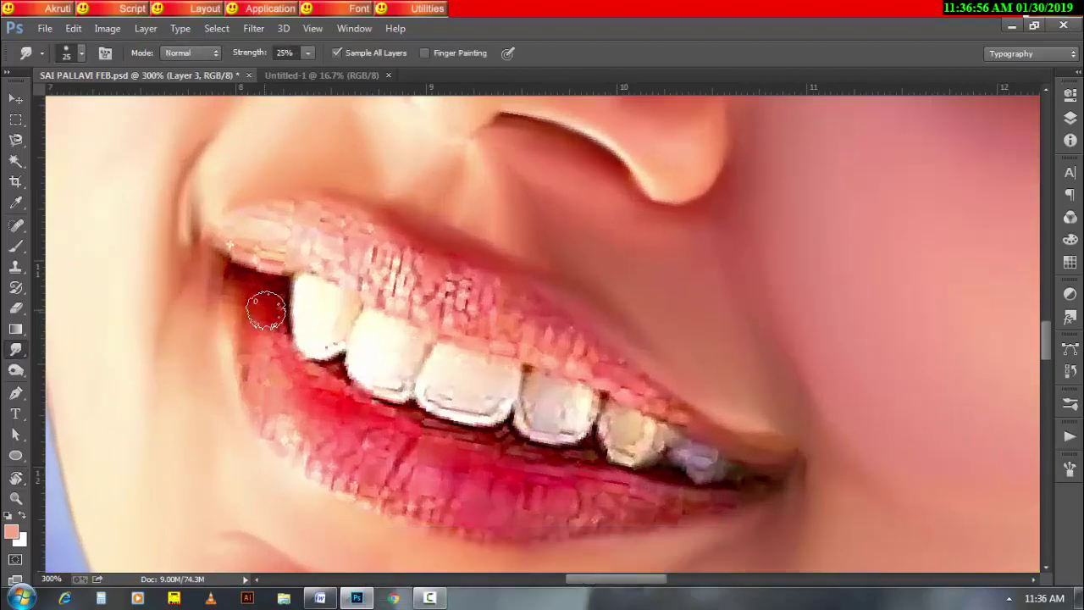
key("bracketleft")
key("3")
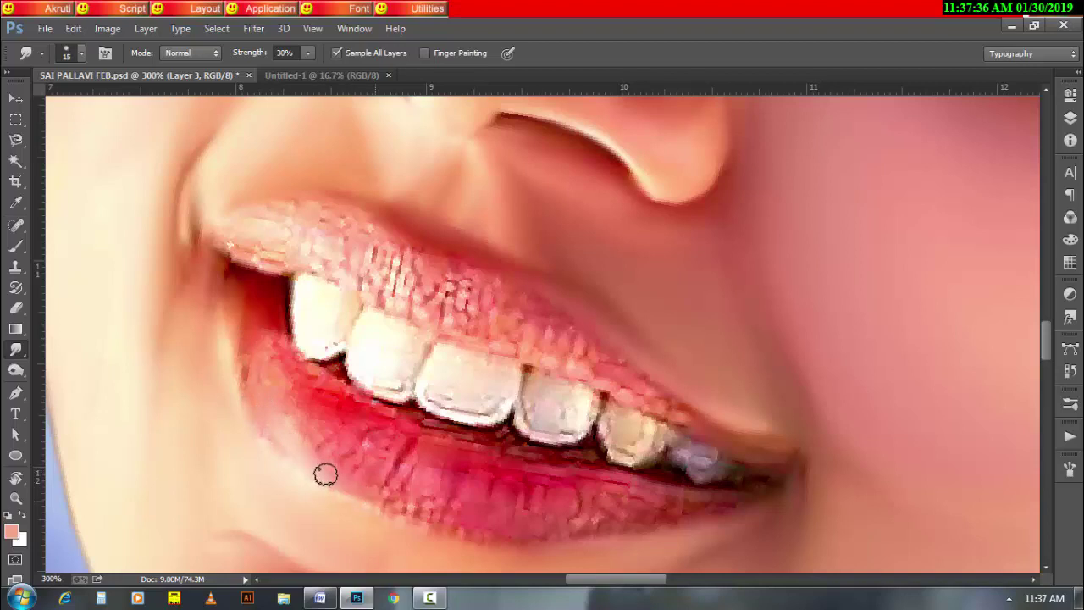
left_click_drag(482, 531, 531, 528)
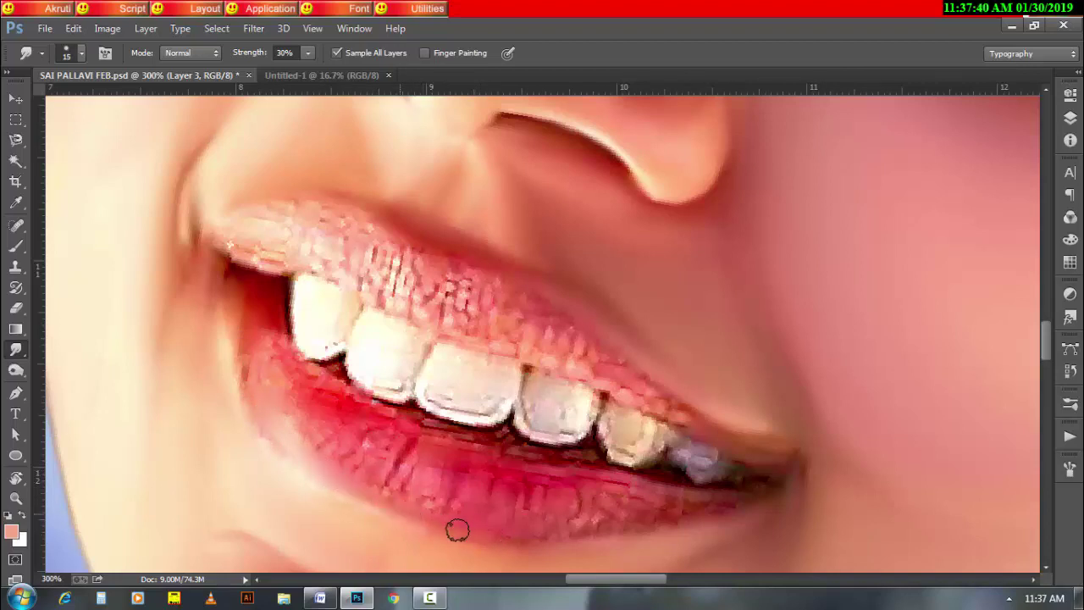
key("bracketright")
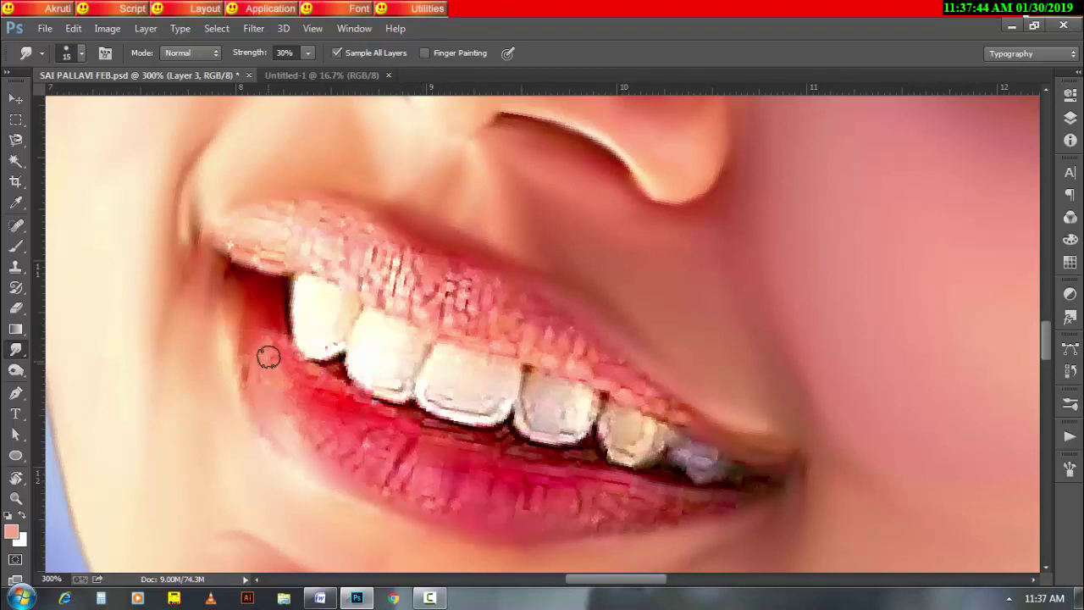
left_click_drag(266, 355, 245, 382)
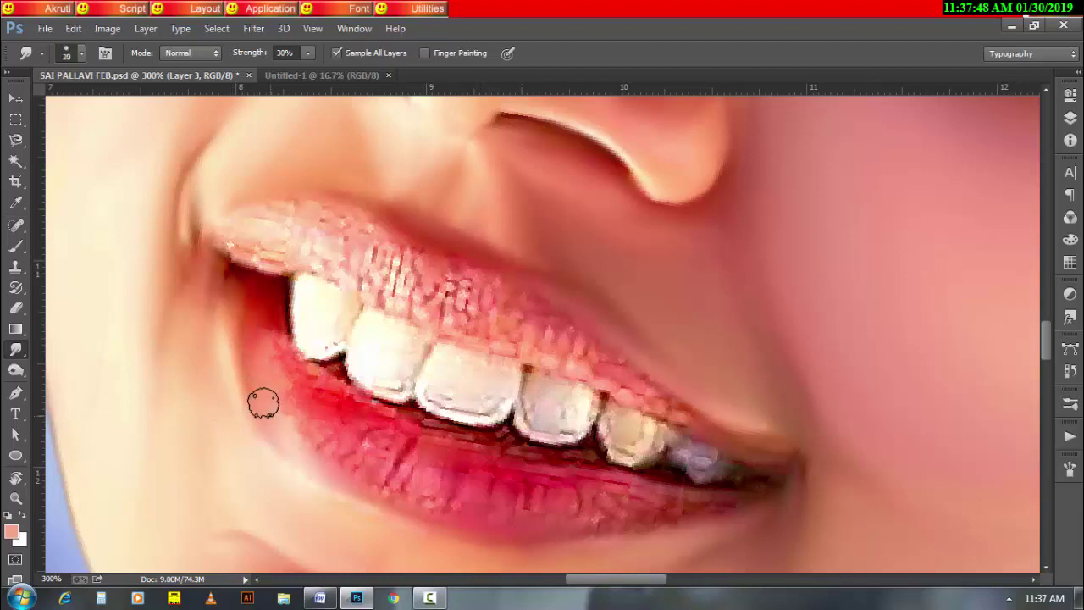
key("bracketleft")
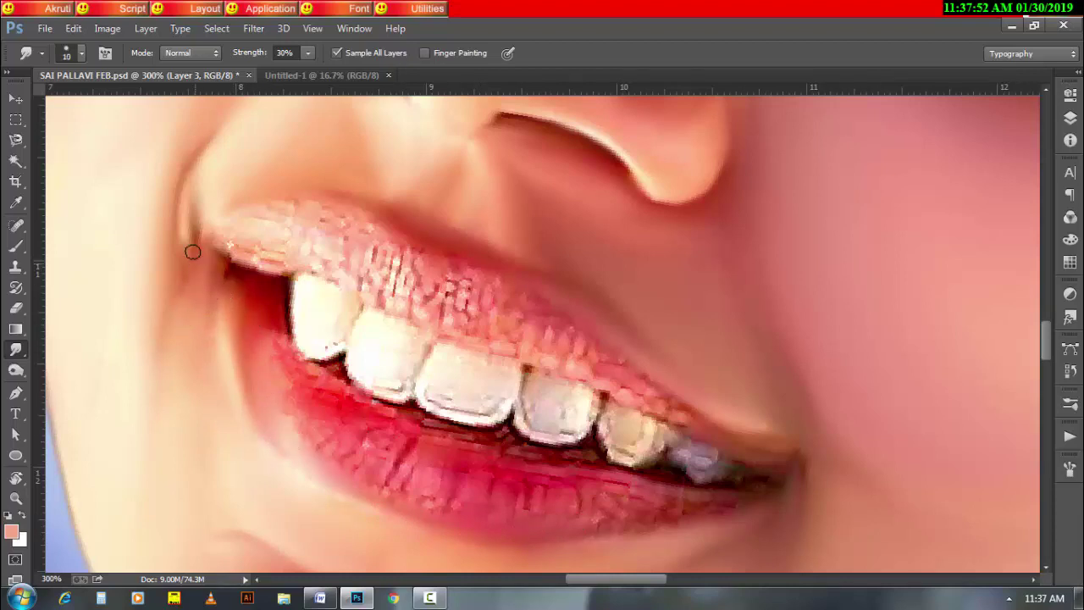
left_click_drag(487, 502, 387, 447)
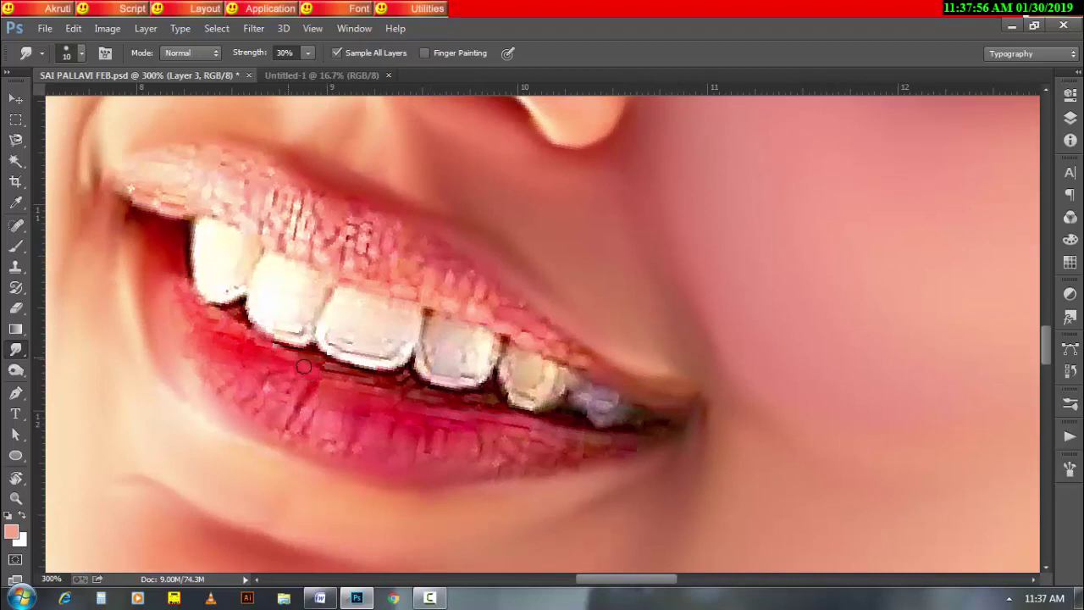
Smear the lower lip's streaks and the dark line under the teeth smooth, brush size 9–15
left_click_drag(303, 365, 289, 362)
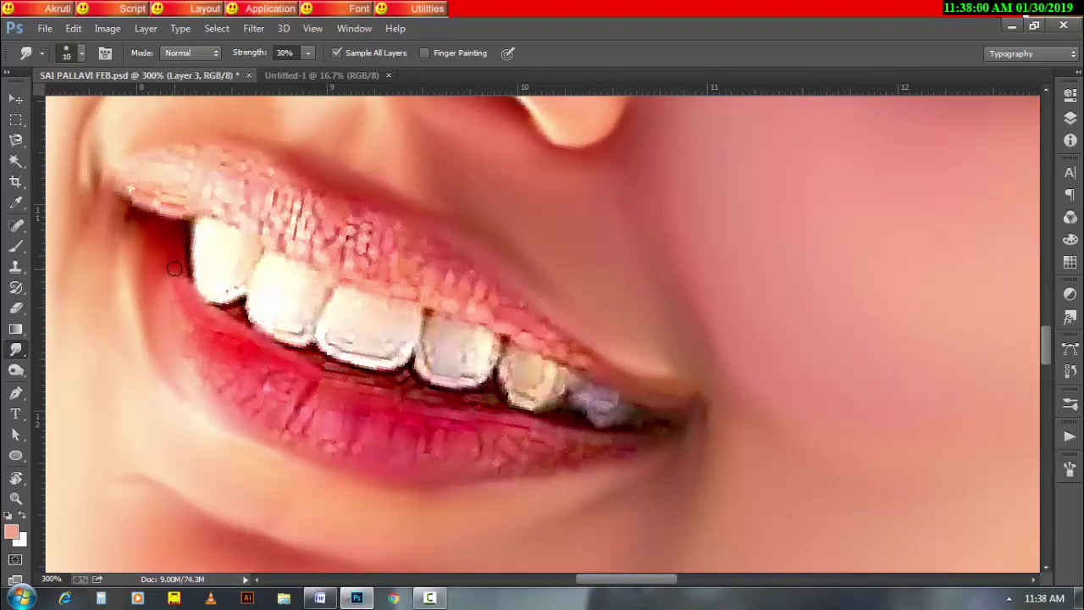
key("bracketright")
key("bracketleft")
key("bracketright")
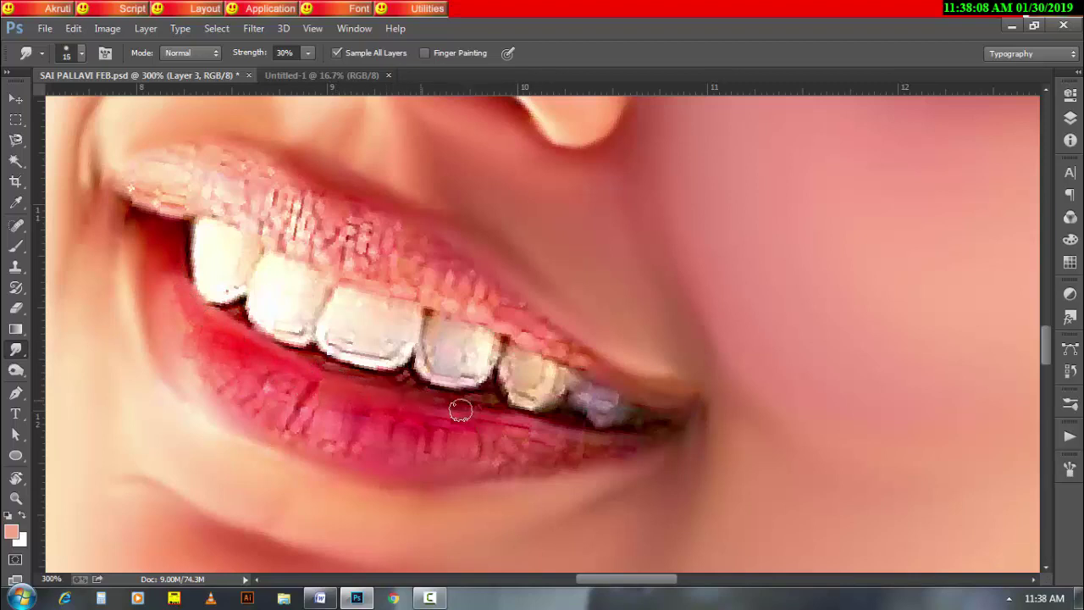
key("bracketleft")
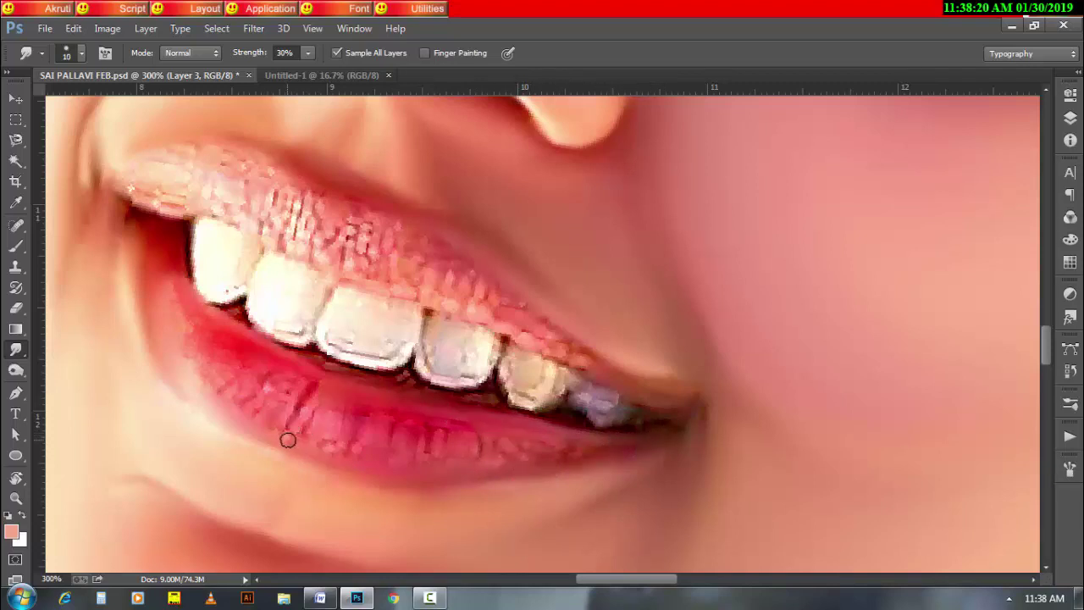
mouse_move(309, 395)
left_mouse_down()
mouse_move(311, 425)
mouse_move(341, 416)
mouse_move(346, 449)
mouse_move(332, 444)
left_mouse_up()
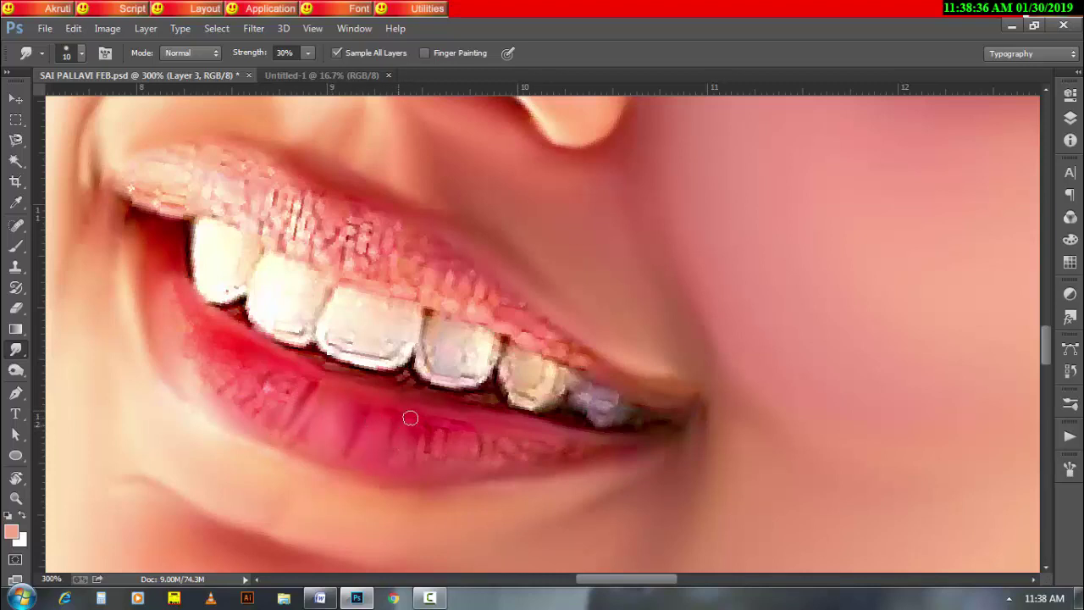
mouse_move(409, 415)
left_mouse_down()
mouse_move(418, 438)
mouse_move(399, 459)
mouse_move(432, 448)
left_mouse_up()
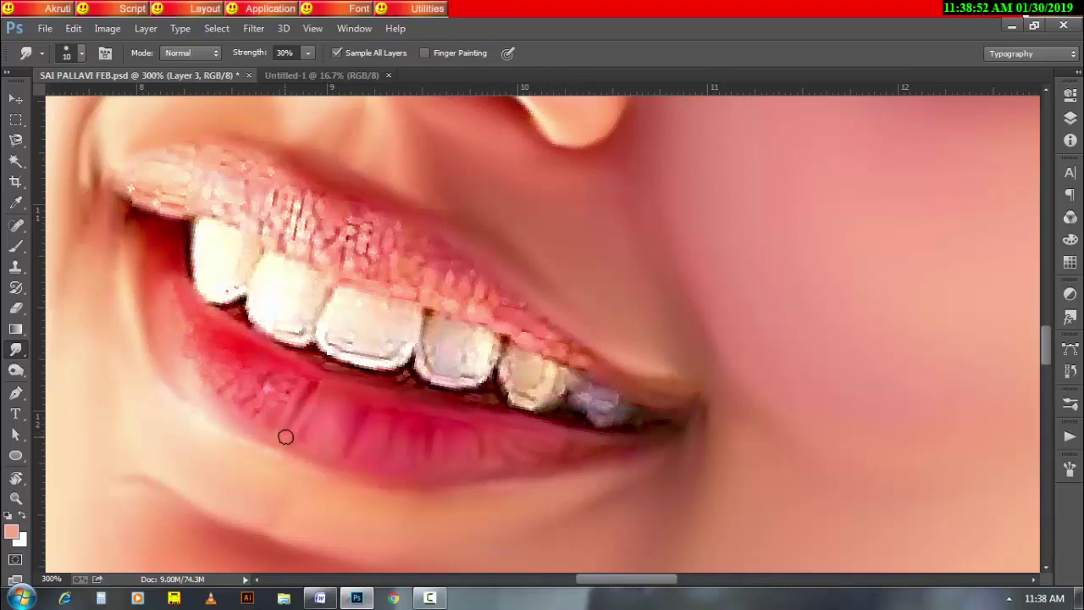
key("bracketright")
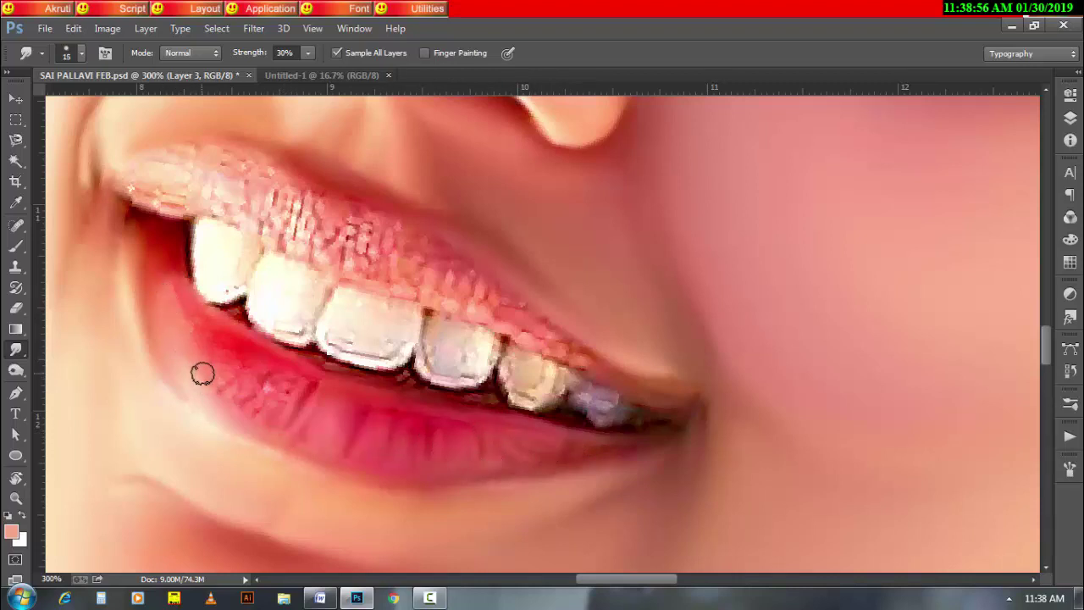
key("bracketleft")
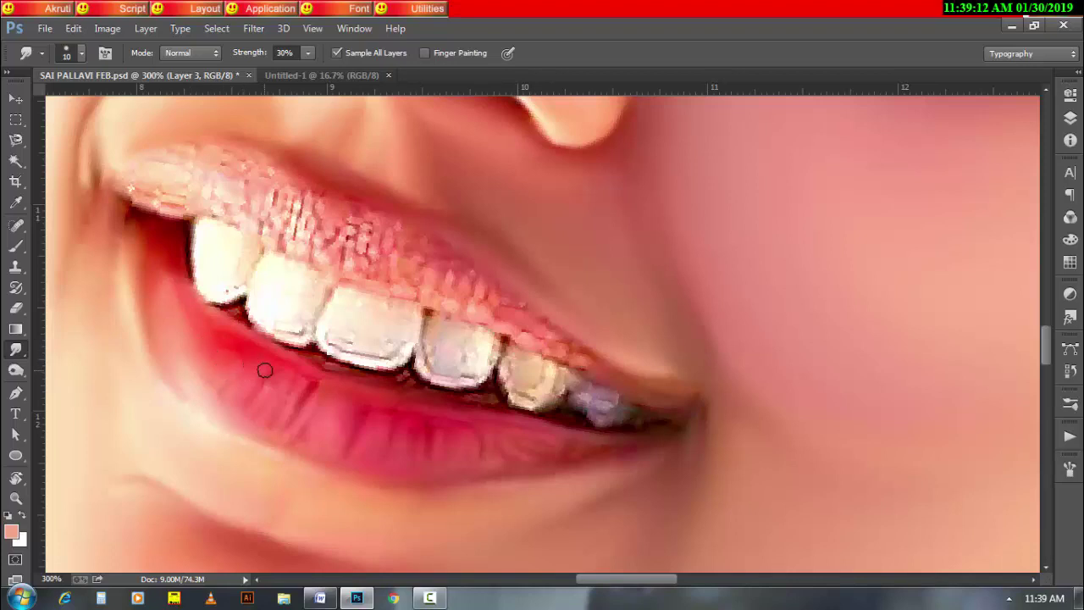
key("bracketleft")
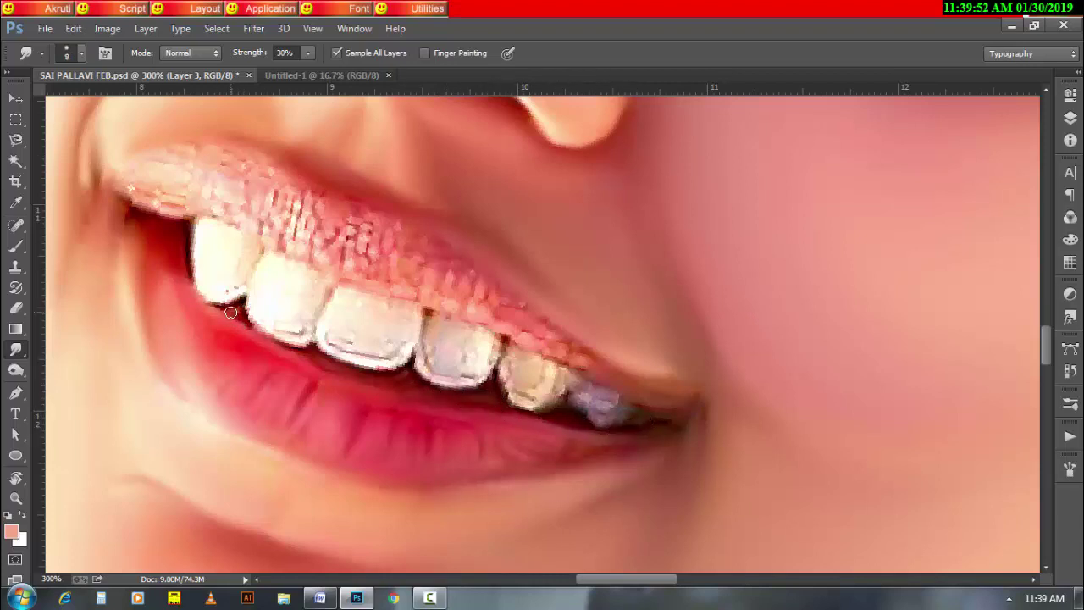
Blend the upper lip's edge above the teeth, starting beside the first tooth
left_click_drag(191, 229, 200, 282)
left_click_drag(316, 206, 329, 214)
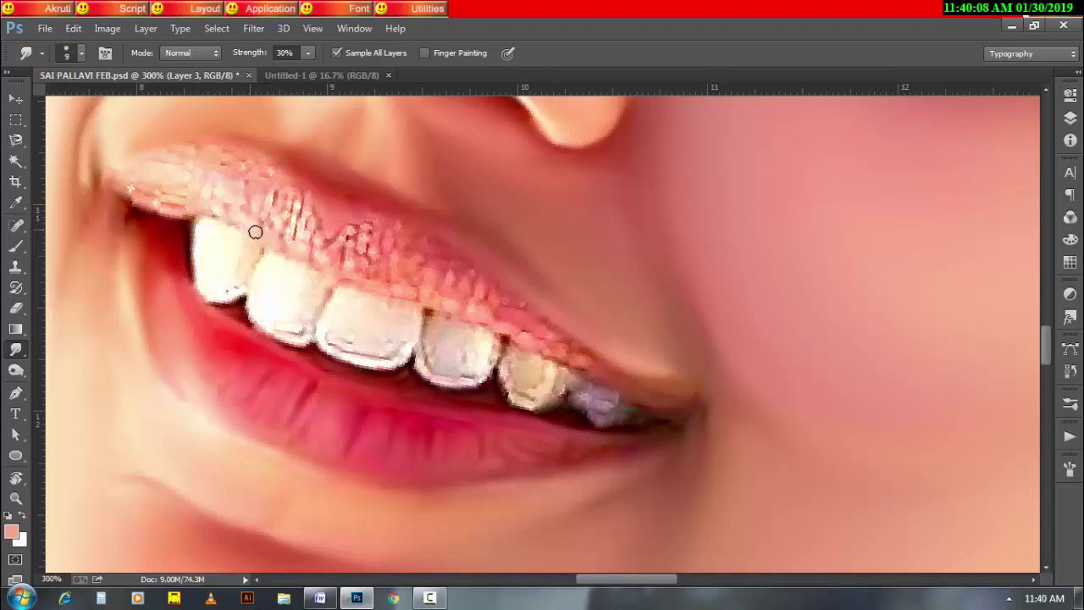
left_click_drag(255, 231, 153, 208)
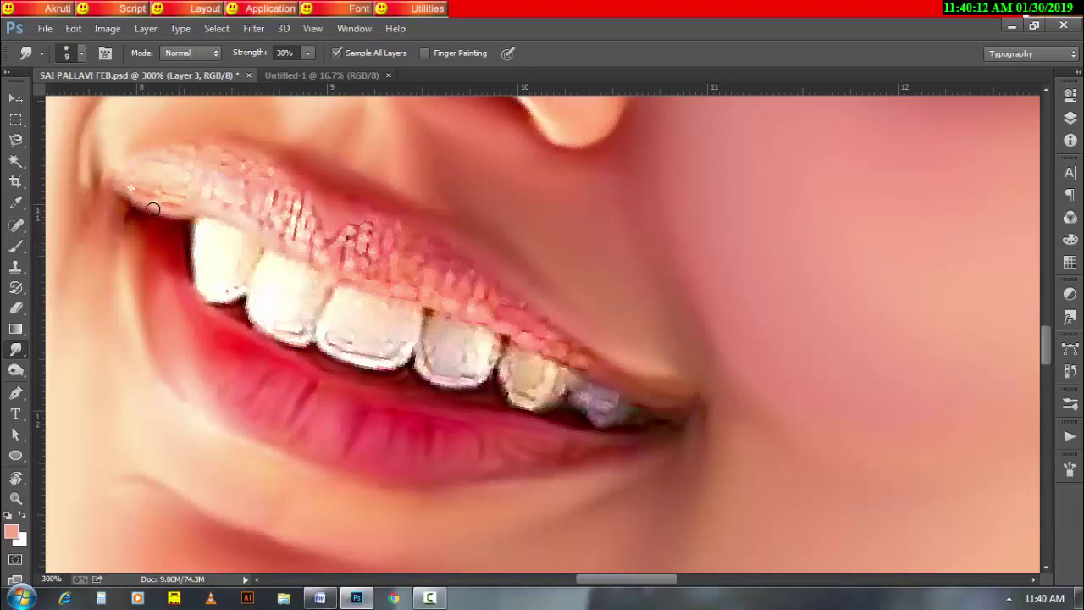
key("bracketright")
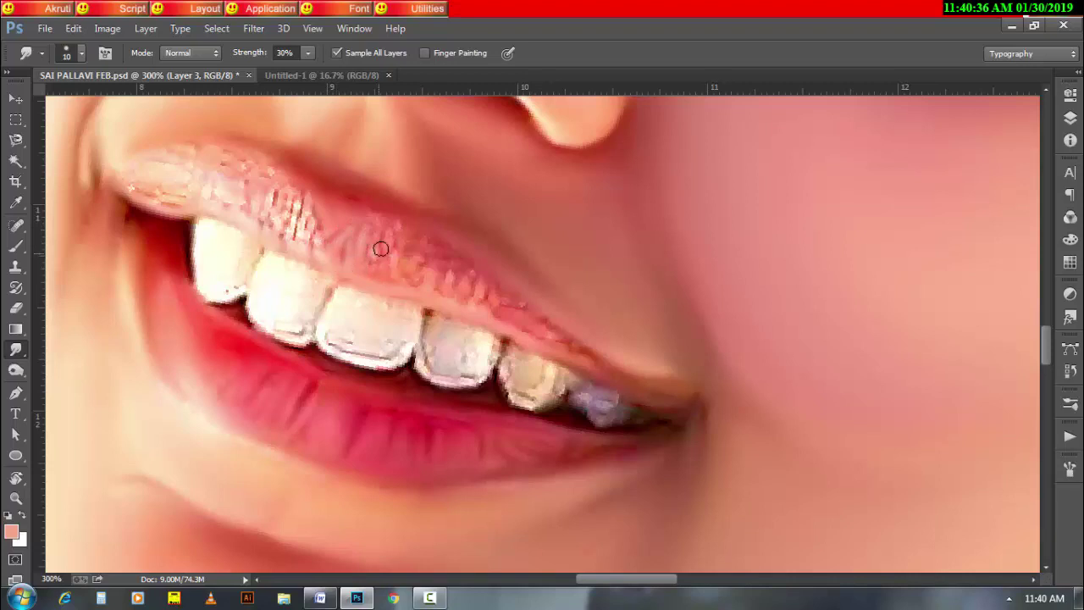
key("bracketright")
key("bracketleft")
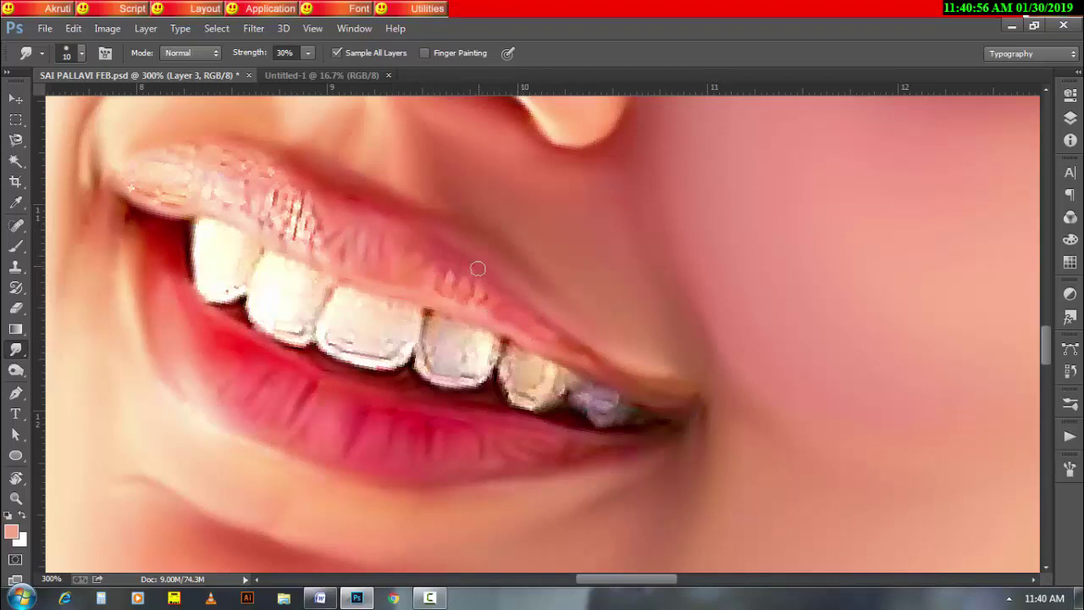
Smooth the streaky, speckled upper lip texture toward its left corner
mouse_move(431, 290)
left_mouse_down()
mouse_move(460, 283)
mouse_move(460, 305)
left_mouse_up()
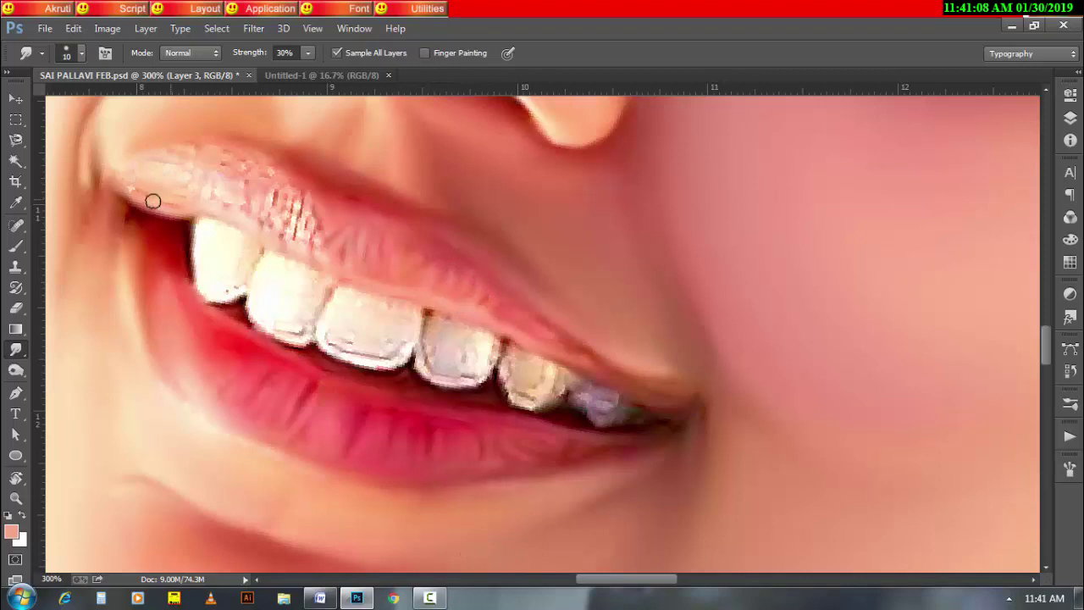
left_click_drag(133, 165, 184, 179)
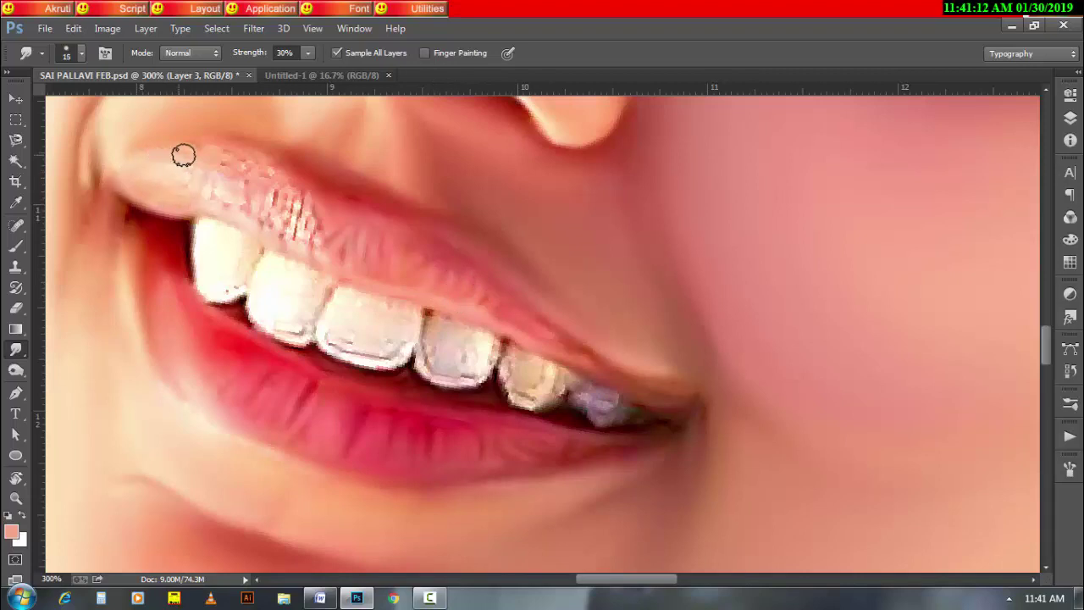
key("bracketright")
key("bracketleft")
mouse_move(224, 204)
left_mouse_down()
mouse_move(240, 164)
mouse_move(305, 246)
mouse_move(305, 198)
mouse_move(264, 196)
mouse_move(244, 155)
mouse_move(174, 188)
left_mouse_up()
key("bracketright")
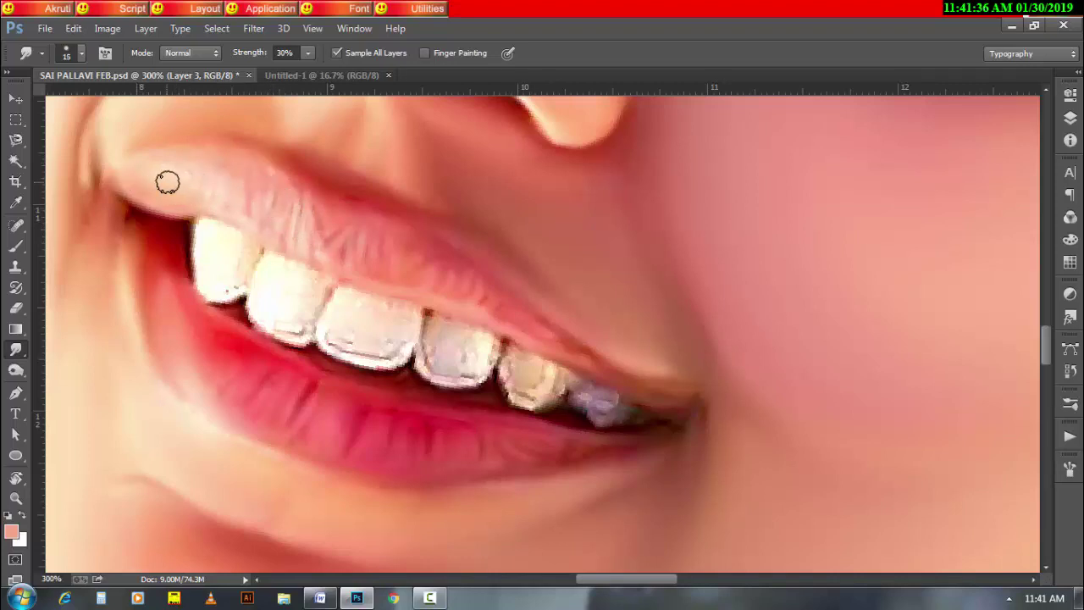
left_click(429, 598)
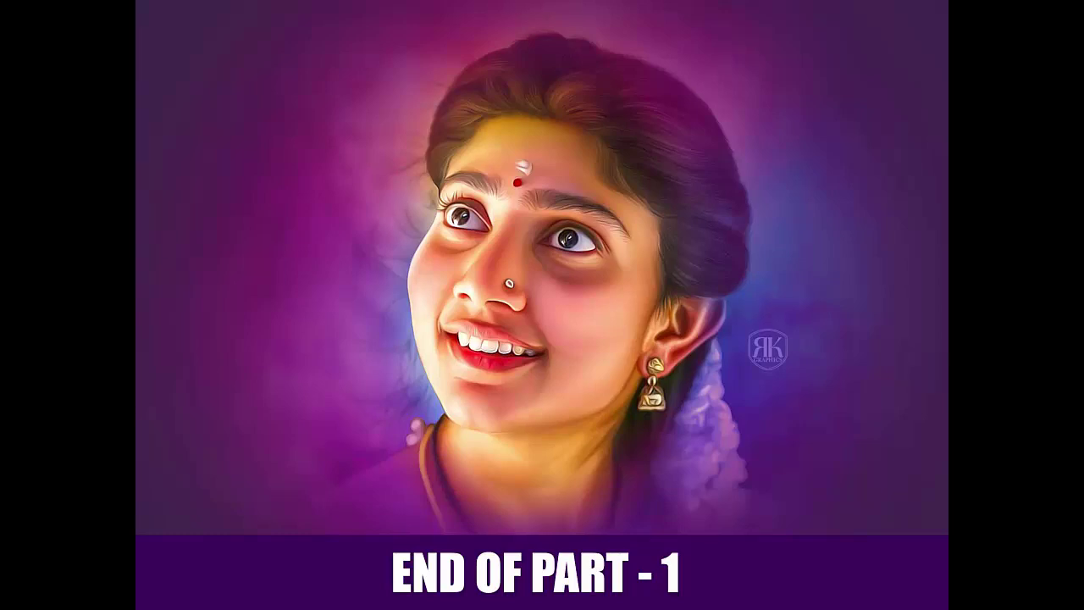